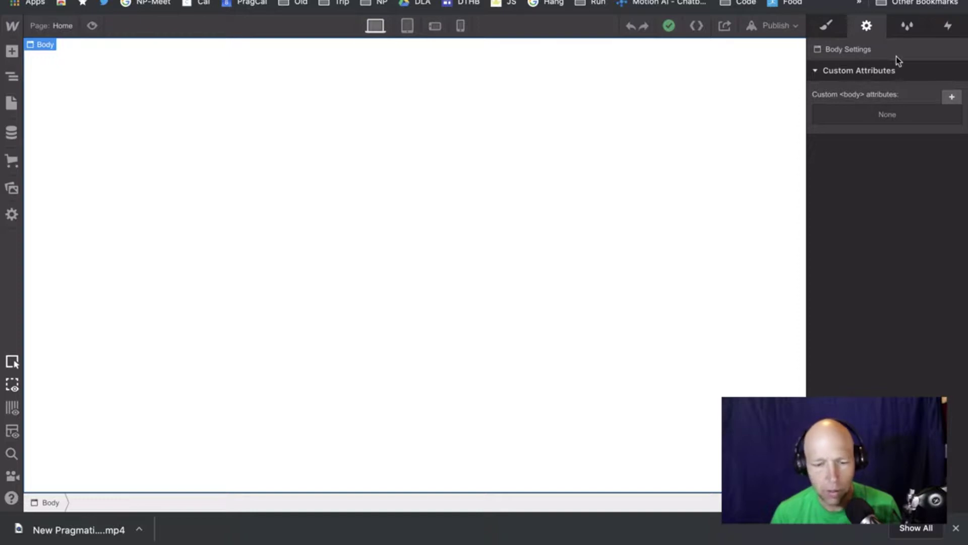
{"action": "left_click", "coordinate": [911, 26]}
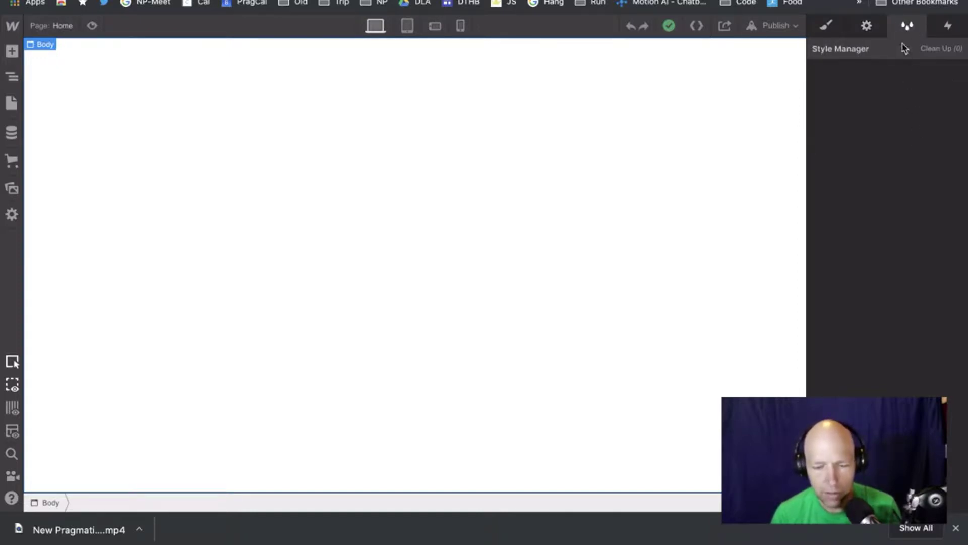
{"action": "left_click", "coordinate": [948, 26]}
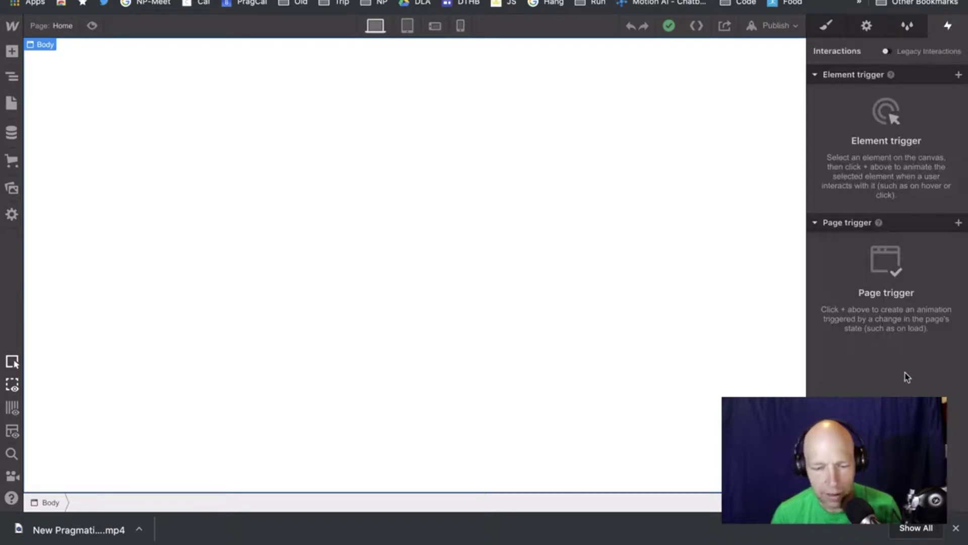
{"action": "left_click", "coordinate": [827, 26]}
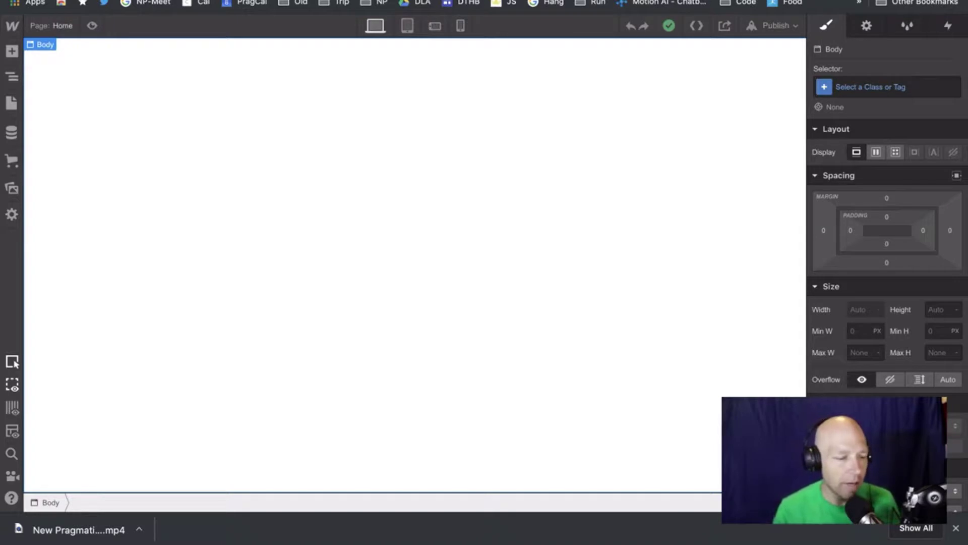
Start a new CMS collection from the Blog Posts template, keeping its default name and the URL folder "post".
{"action": "left_click", "coordinate": [12, 132]}
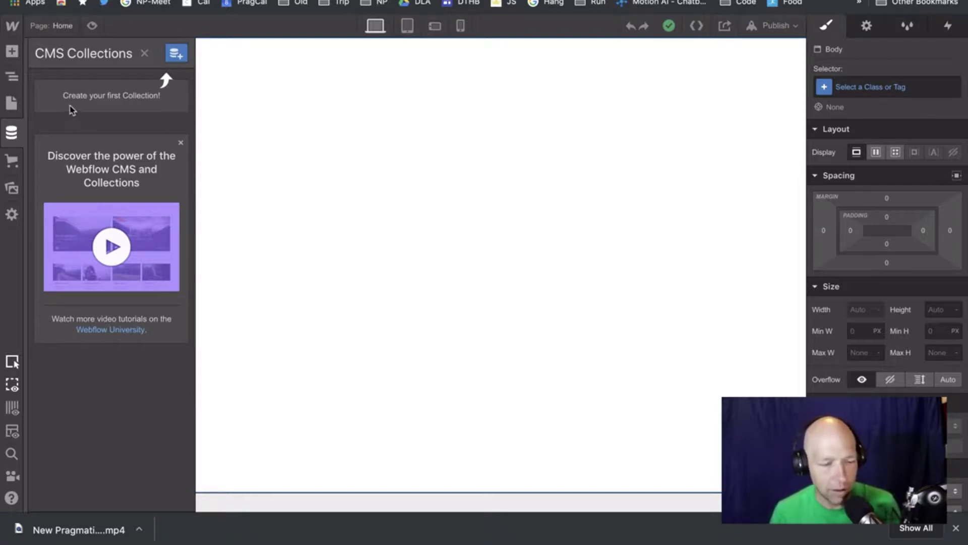
{"action": "left_click", "coordinate": [177, 54]}
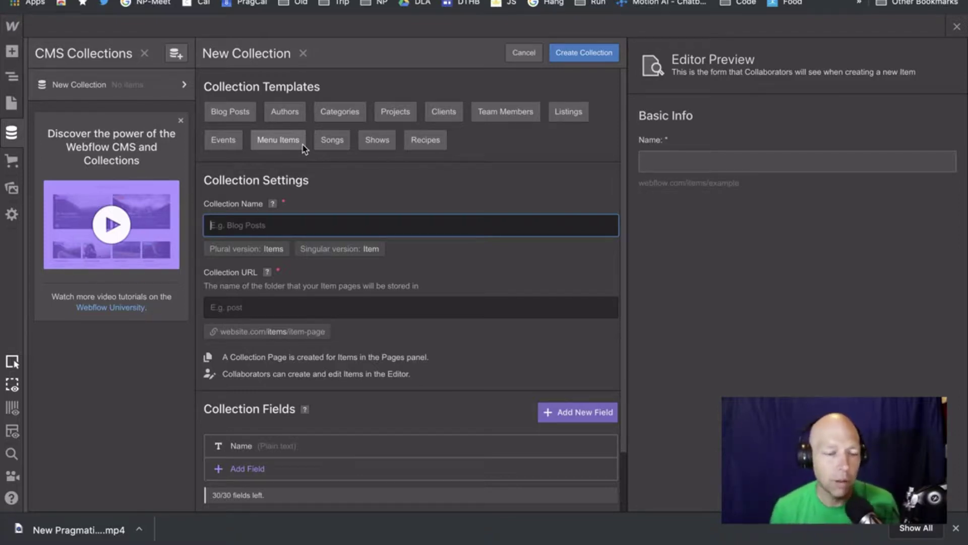
{"action": "left_click", "coordinate": [233, 119]}
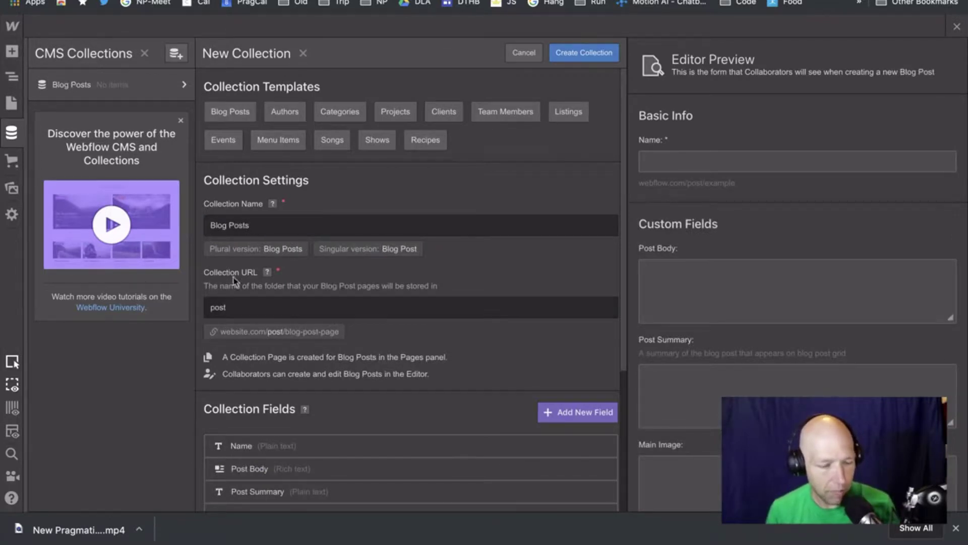
{"action": "triple_click", "coordinate": [259, 224]}
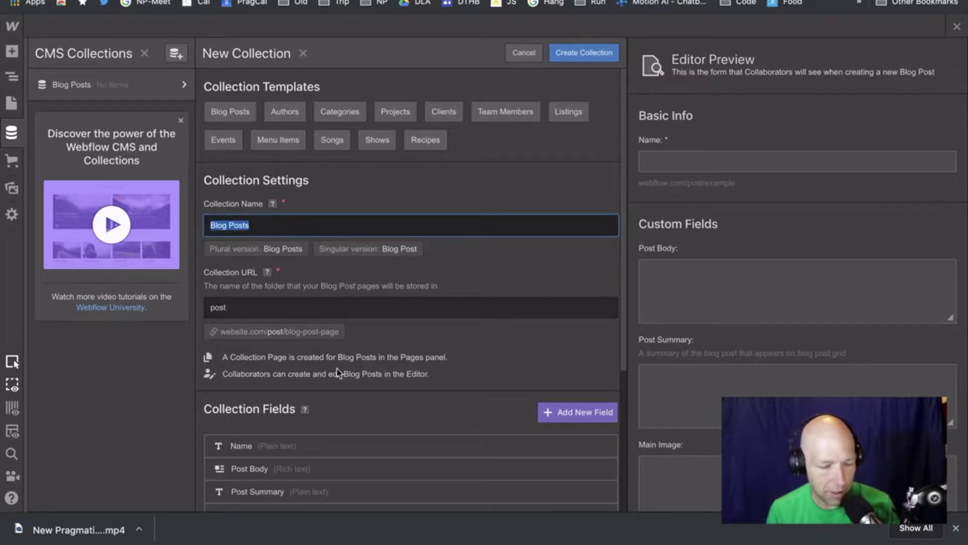
{"action": "left_click", "coordinate": [267, 271]}
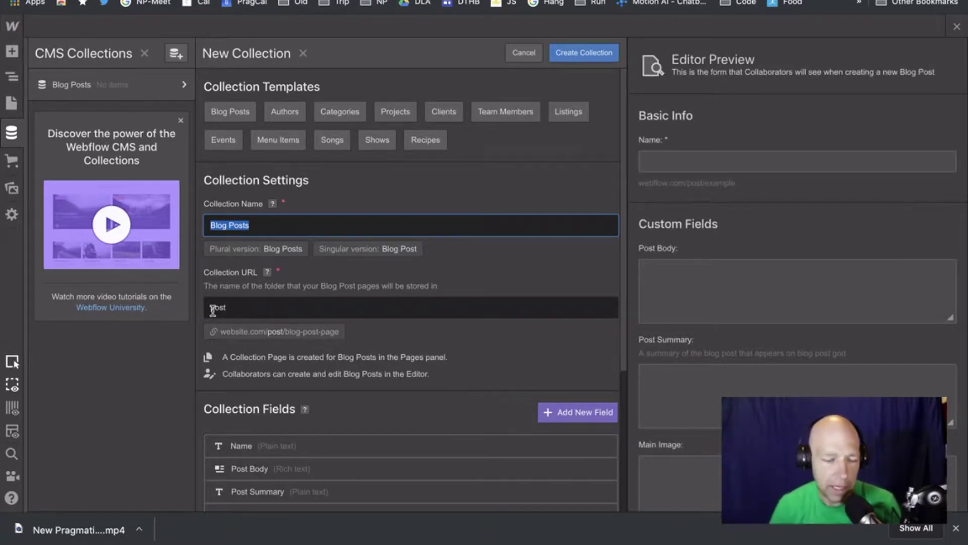
{"action": "scroll", "coordinate": [333, 441], "scroll_direction": "down", "scroll_amount": 4}
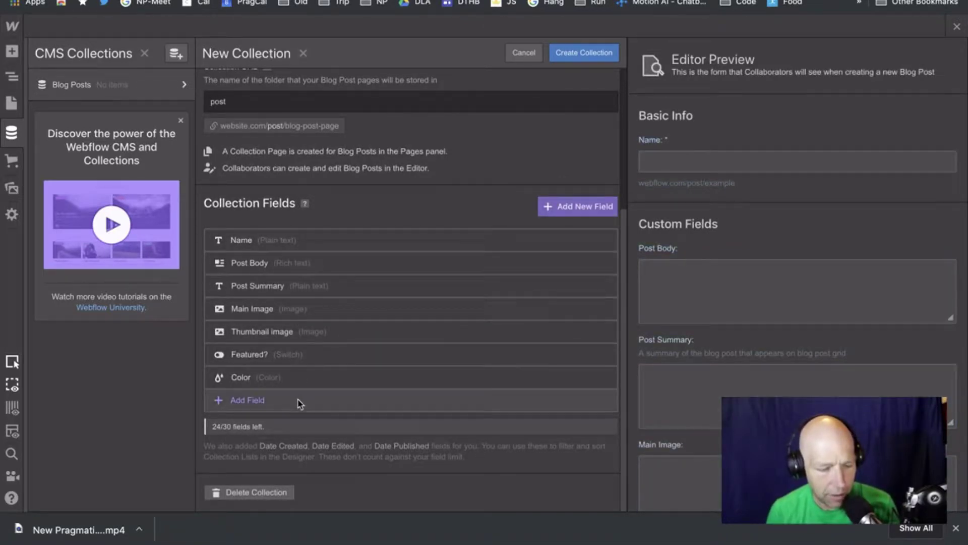
Examine the field types that can be added to the Blog Posts collection, including the reference fields, without adding one.
{"action": "left_click", "coordinate": [248, 402]}
{"action": "scroll", "coordinate": [499, 401], "scroll_direction": "down", "scroll_amount": 5}
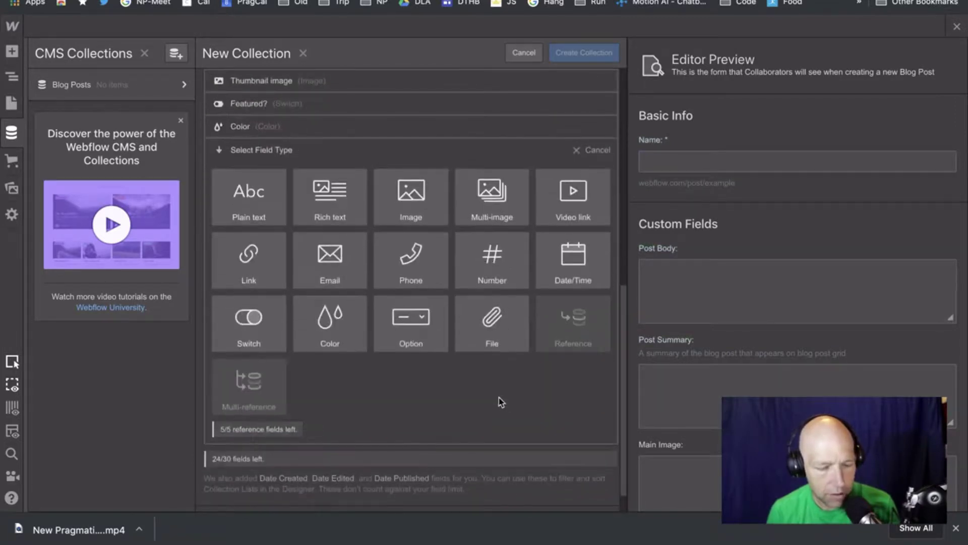
{"action": "mouse_move", "coordinate": [573, 320]}
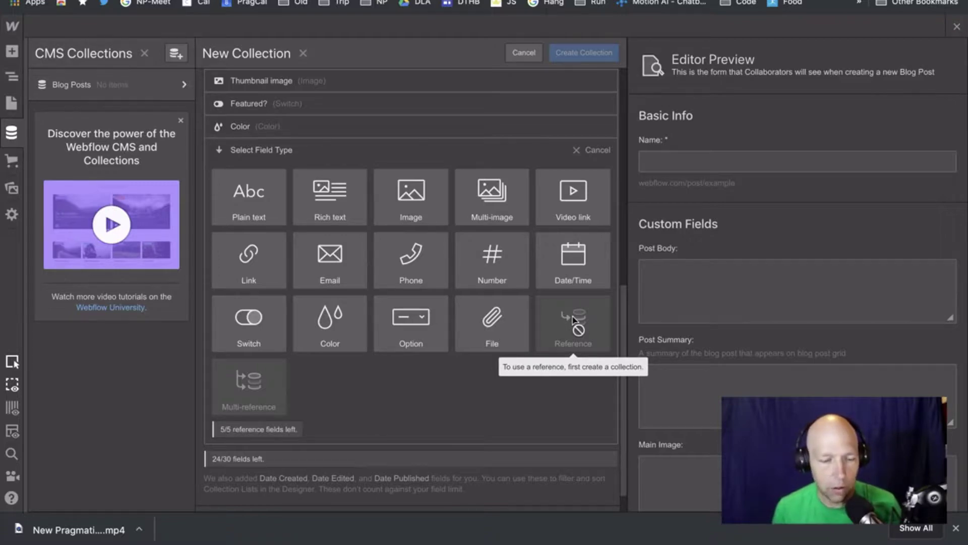
{"action": "scroll", "coordinate": [551, 339], "scroll_direction": "up", "scroll_amount": 10}
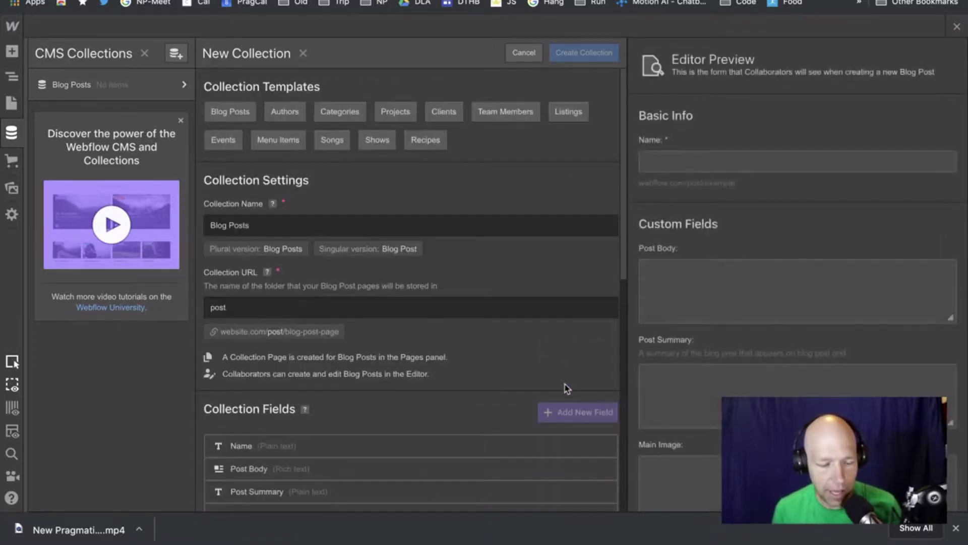
{"action": "scroll", "coordinate": [567, 389], "scroll_direction": "down", "scroll_amount": 10}
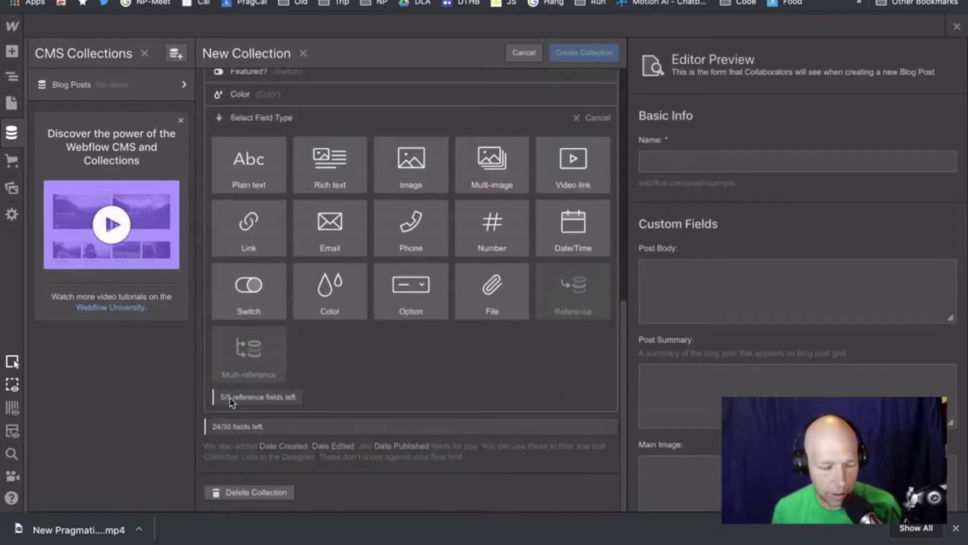
{"action": "scroll", "coordinate": [547, 480], "scroll_direction": "up", "scroll_amount": 5}
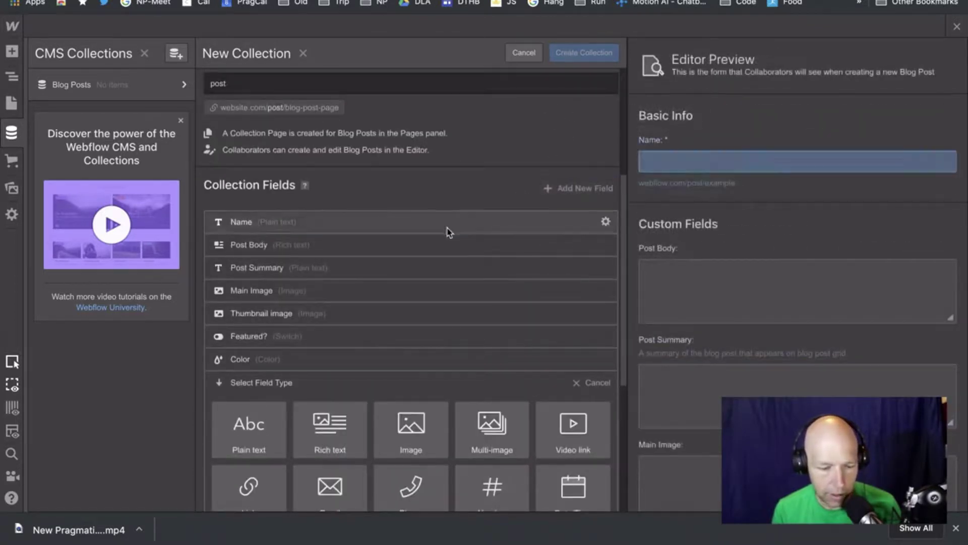
{"action": "left_click", "coordinate": [588, 383]}
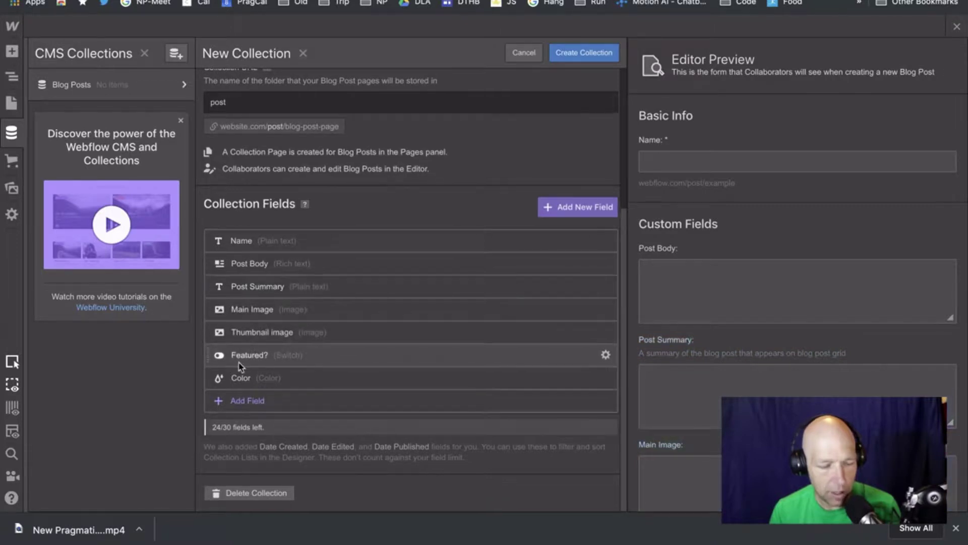
Add a Video link field labelled "Video" to the Blog Posts collection and save the field.
{"action": "left_click", "coordinate": [245, 401]}
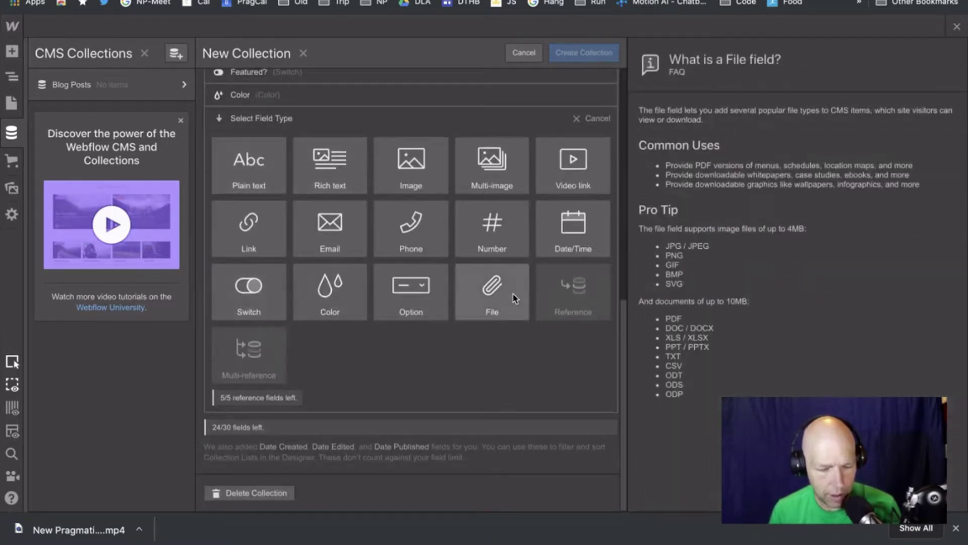
{"action": "left_click", "coordinate": [567, 165]}
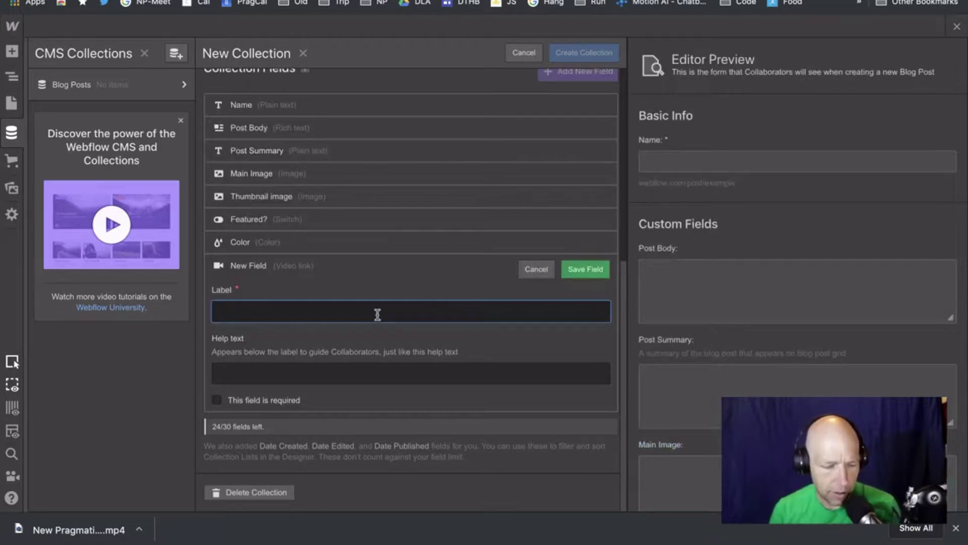
{"action": "type", "text": "Video"}
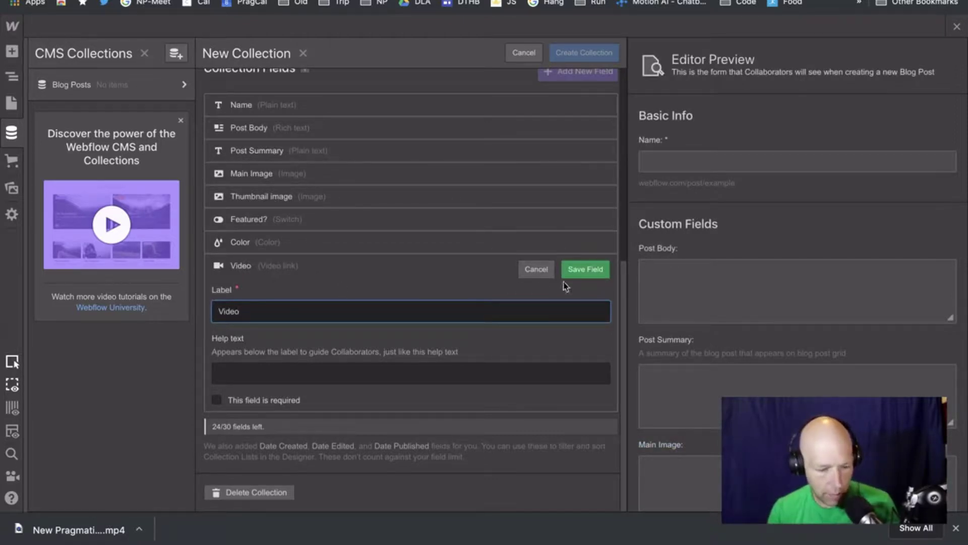
{"action": "left_click", "coordinate": [216, 401]}
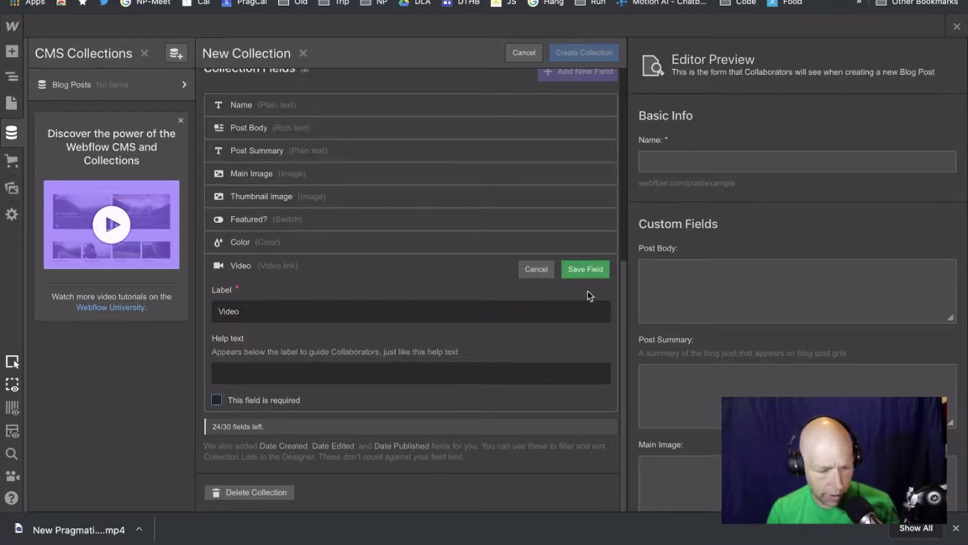
{"action": "left_click", "coordinate": [588, 270]}
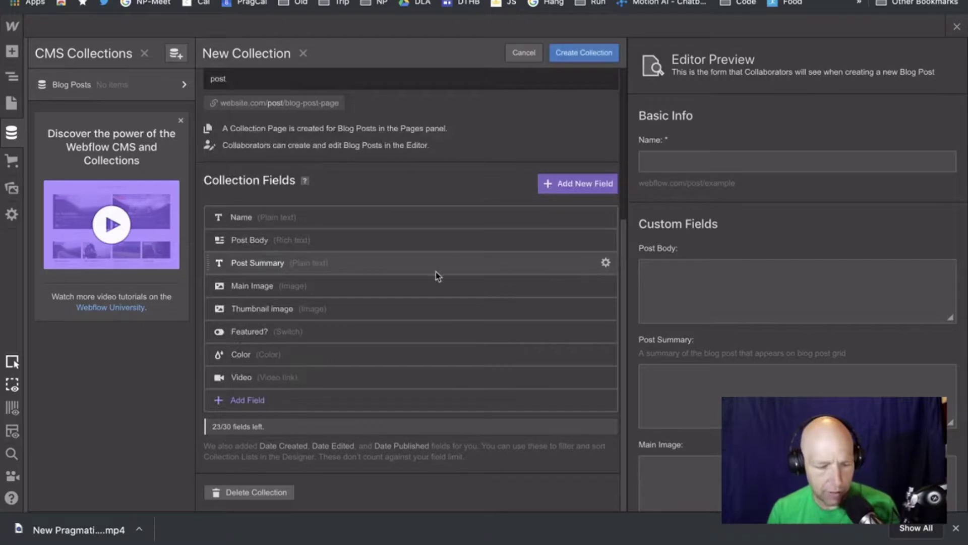
Create the Blog Posts collection and fill it with 10 generated dummy items.
{"action": "left_click", "coordinate": [586, 50]}
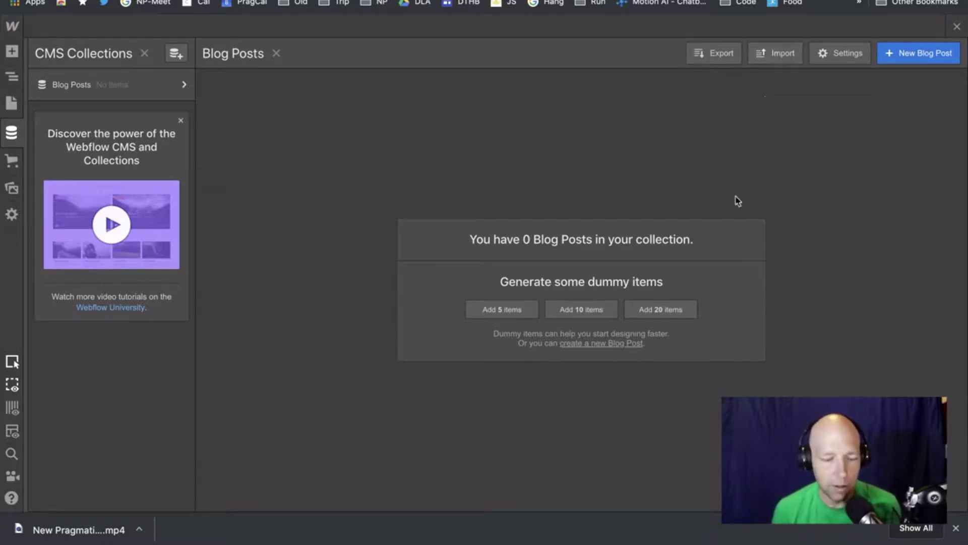
{"action": "left_click", "coordinate": [590, 310]}
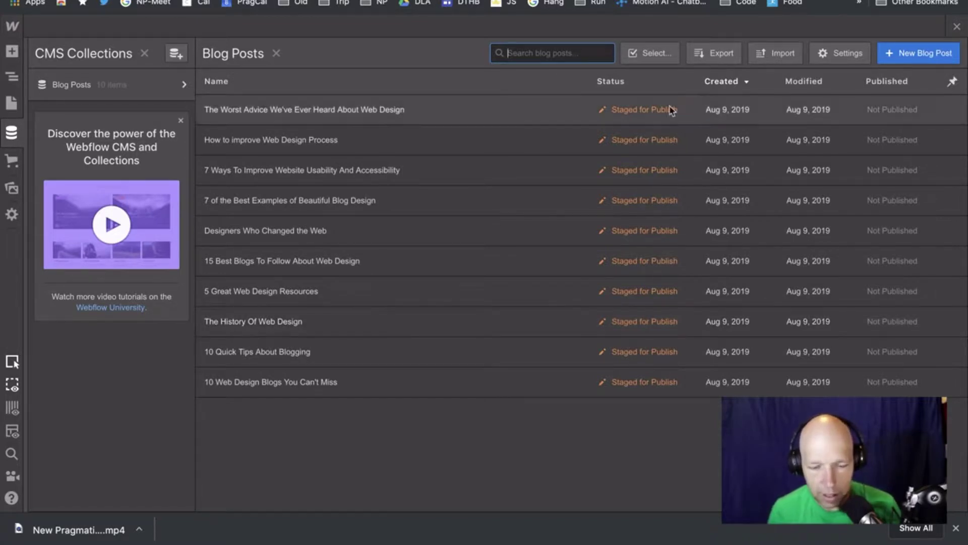
Examine all the fields of the dummy post "The Worst Advice We've Ever Heard About Web Design", from name to video.
{"action": "left_click", "coordinate": [366, 108]}
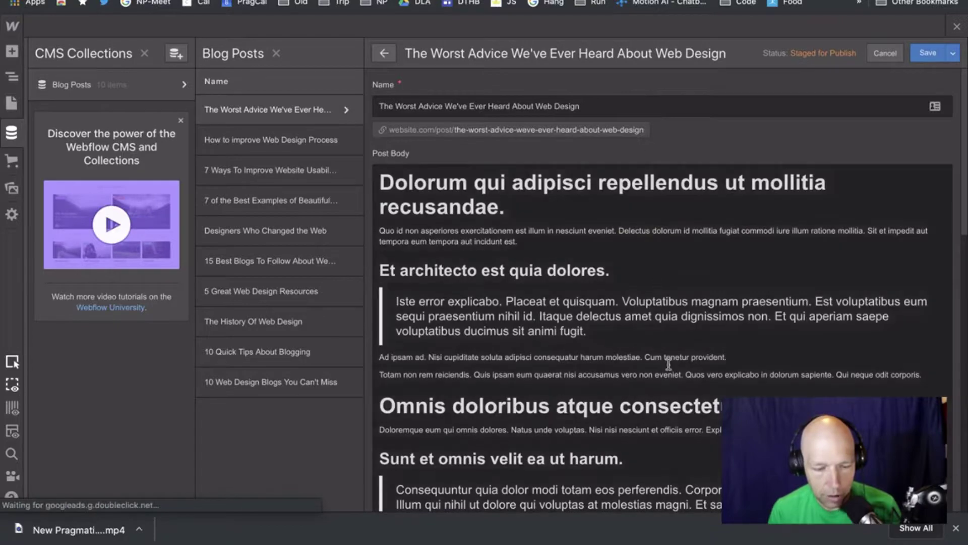
{"action": "scroll", "coordinate": [683, 414], "scroll_direction": "down", "scroll_amount": 6}
{"action": "scroll", "coordinate": [684, 420], "scroll_direction": "down", "scroll_amount": 7}
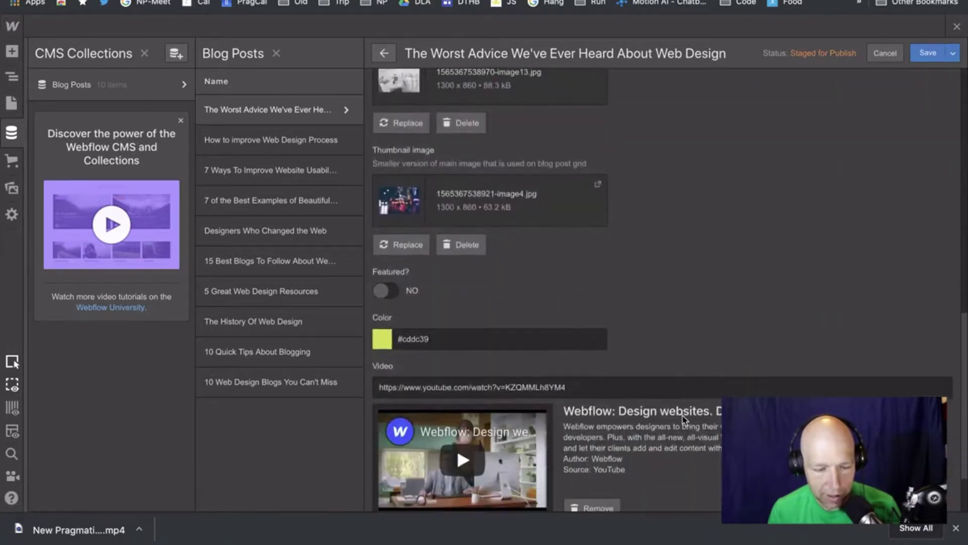
{"action": "scroll", "coordinate": [682, 419], "scroll_direction": "up", "scroll_amount": 13}
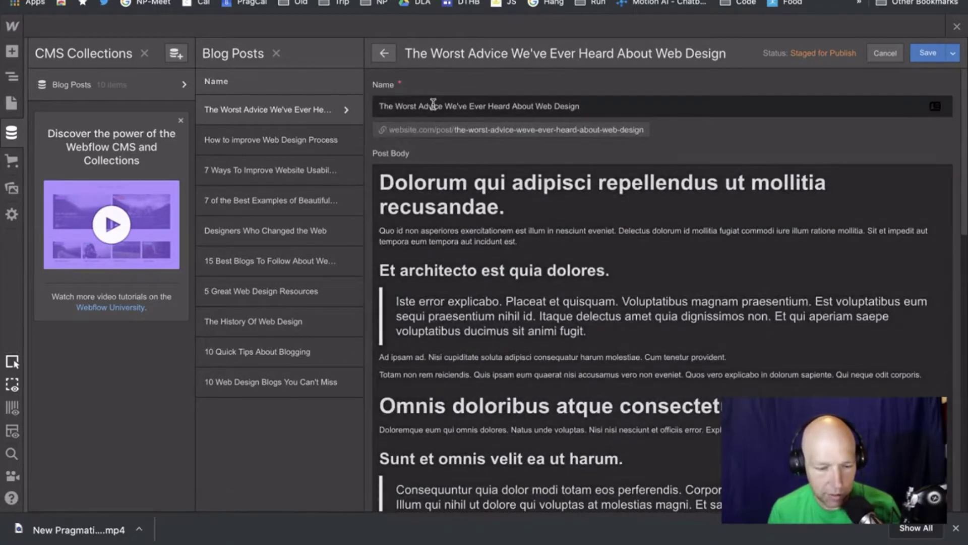
{"action": "scroll", "coordinate": [429, 184], "scroll_direction": "down", "scroll_amount": 1}
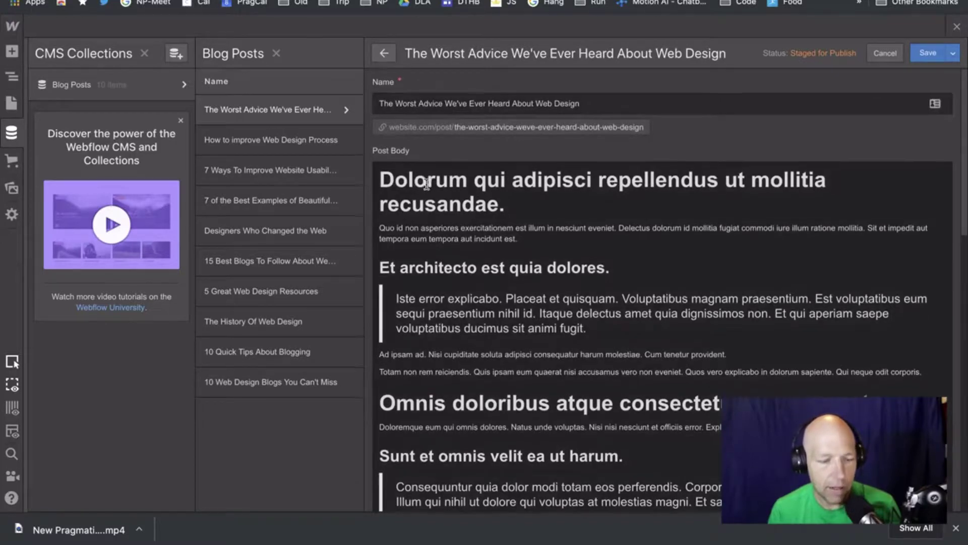
{"action": "scroll", "coordinate": [527, 302], "scroll_direction": "down", "scroll_amount": 6}
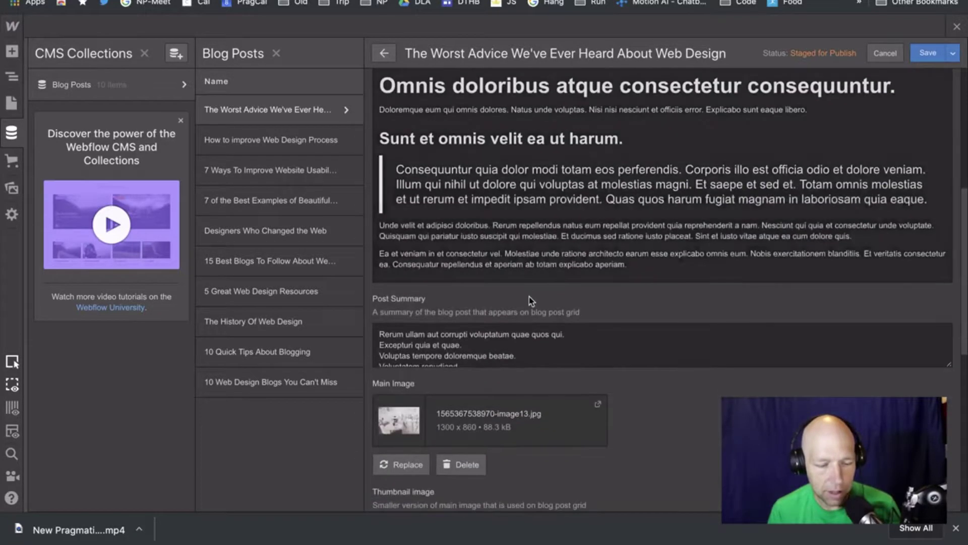
{"action": "scroll", "coordinate": [503, 343], "scroll_direction": "down", "scroll_amount": 1}
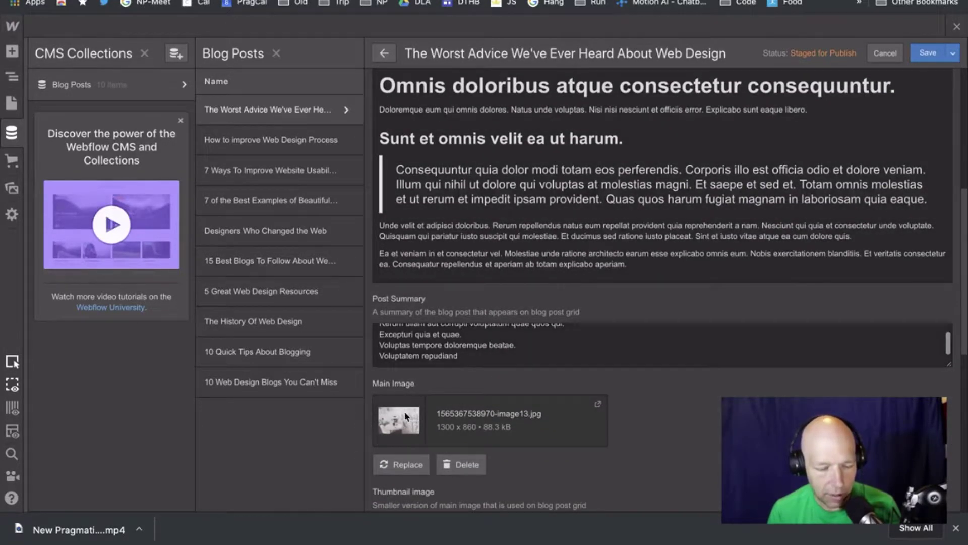
{"action": "scroll", "coordinate": [638, 433], "scroll_direction": "down", "scroll_amount": 6}
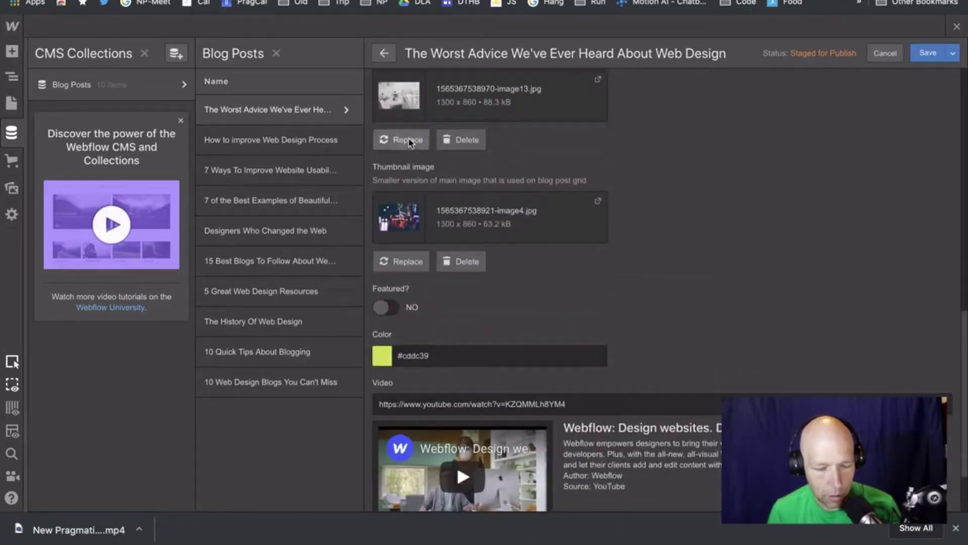
Check the main image's replacement option and the remaining fields down to the video, and return to the Blog Posts list.
{"action": "left_click", "coordinate": [409, 142]}
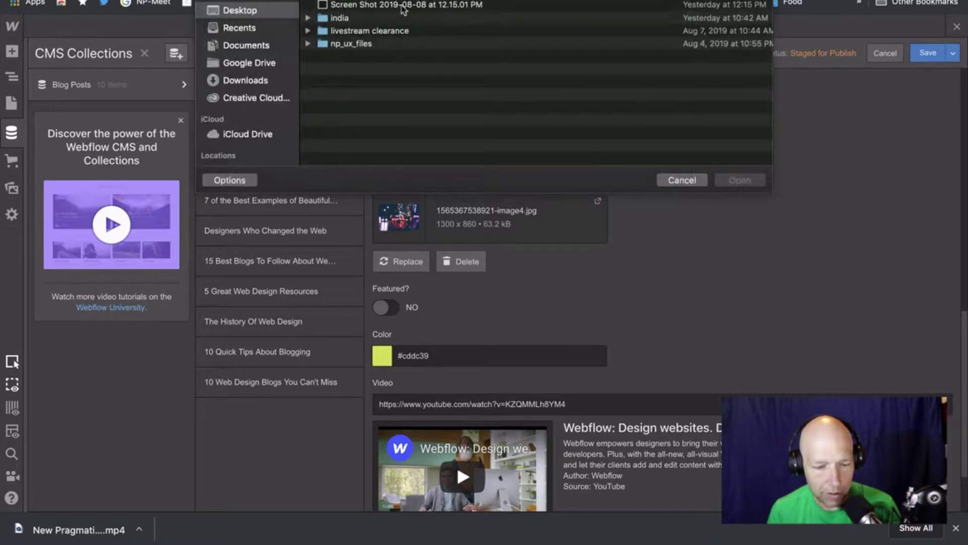
{"action": "left_click", "coordinate": [682, 180]}
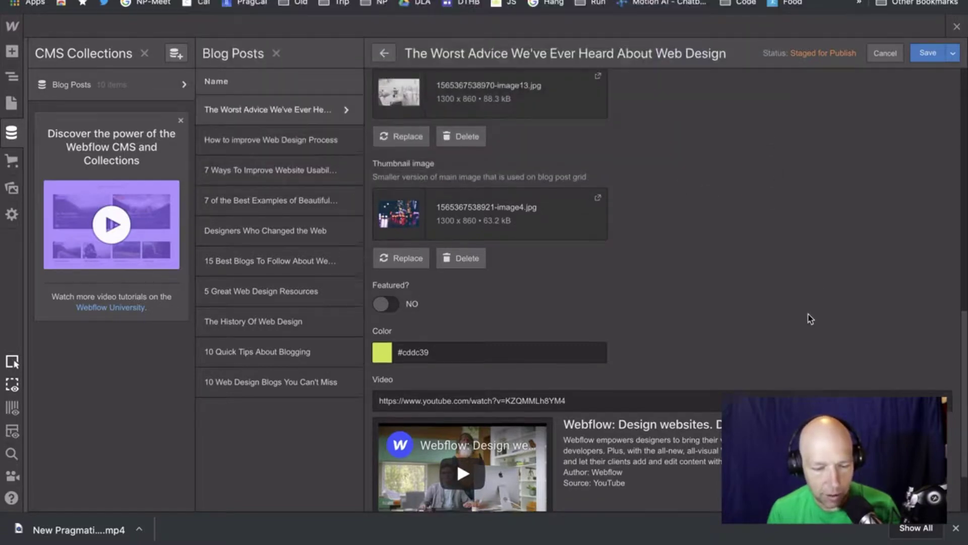
{"action": "scroll", "coordinate": [808, 317], "scroll_direction": "down", "scroll_amount": 2}
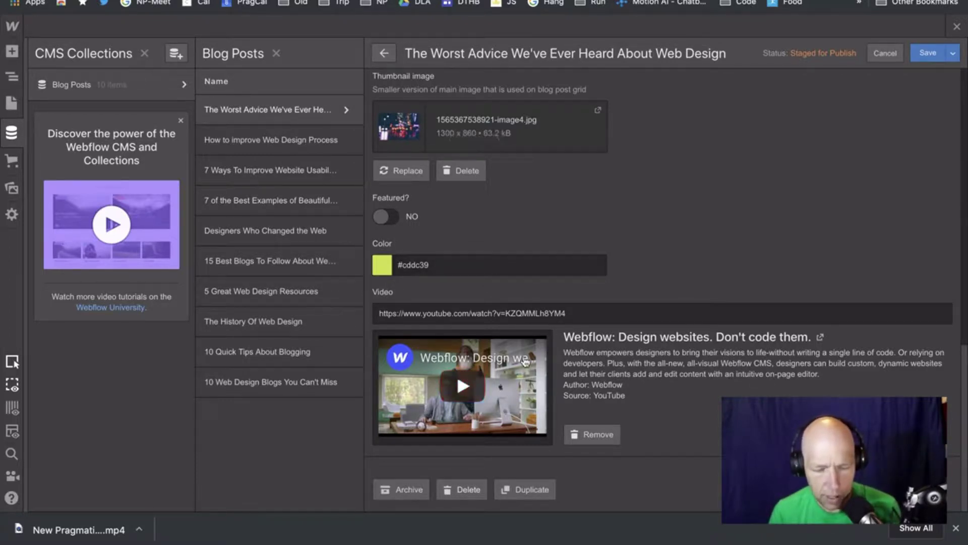
{"action": "scroll", "coordinate": [702, 135], "scroll_direction": "up", "scroll_amount": 15}
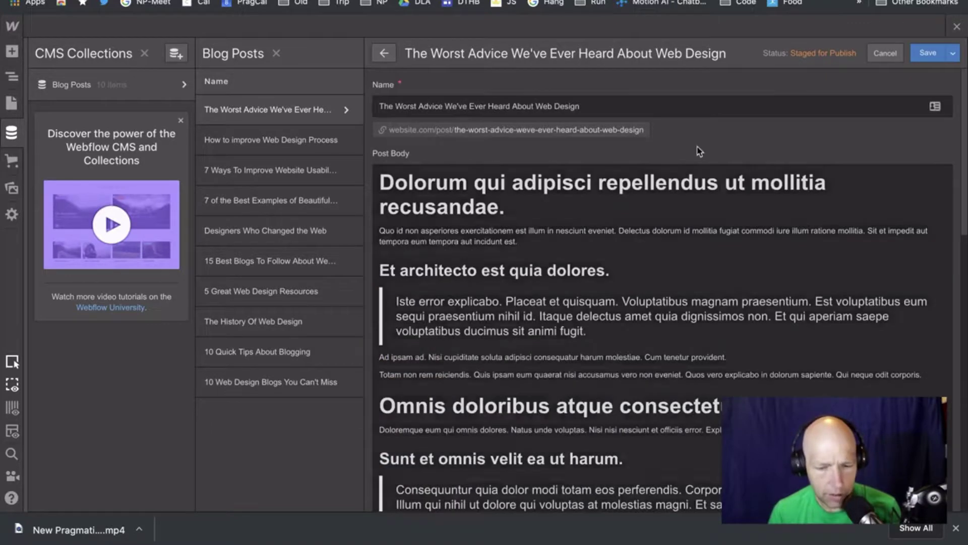
{"action": "left_click", "coordinate": [928, 54]}
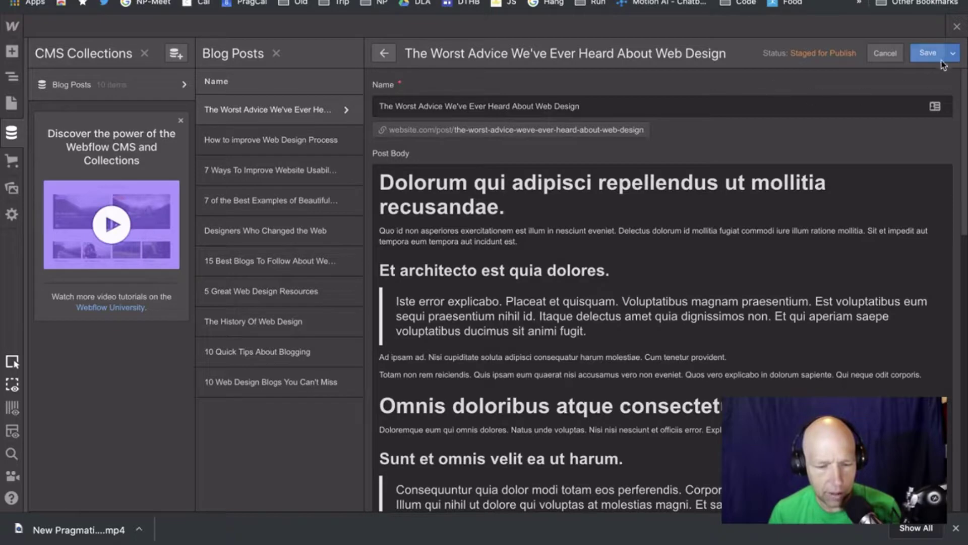
{"action": "left_click", "coordinate": [885, 53]}
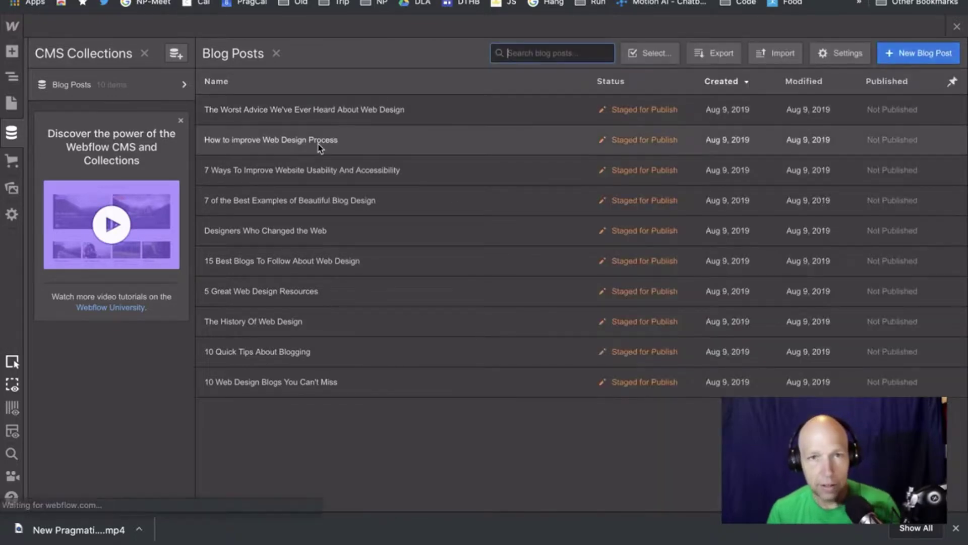
Start a new CMS collection from the Authors template and review its predefined fields.
{"action": "left_click", "coordinate": [175, 53]}
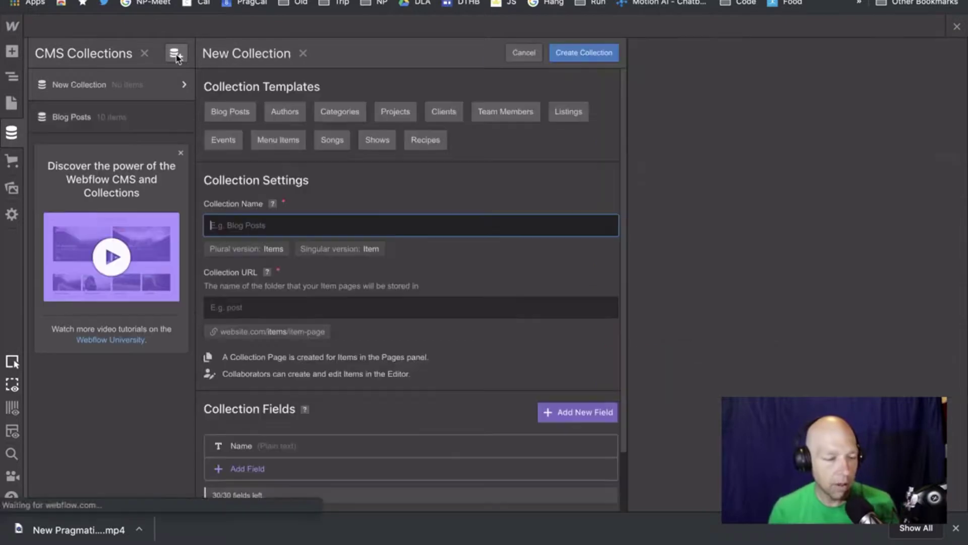
{"action": "left_click", "coordinate": [294, 115]}
{"action": "scroll", "coordinate": [406, 241], "scroll_direction": "down", "scroll_amount": 4}
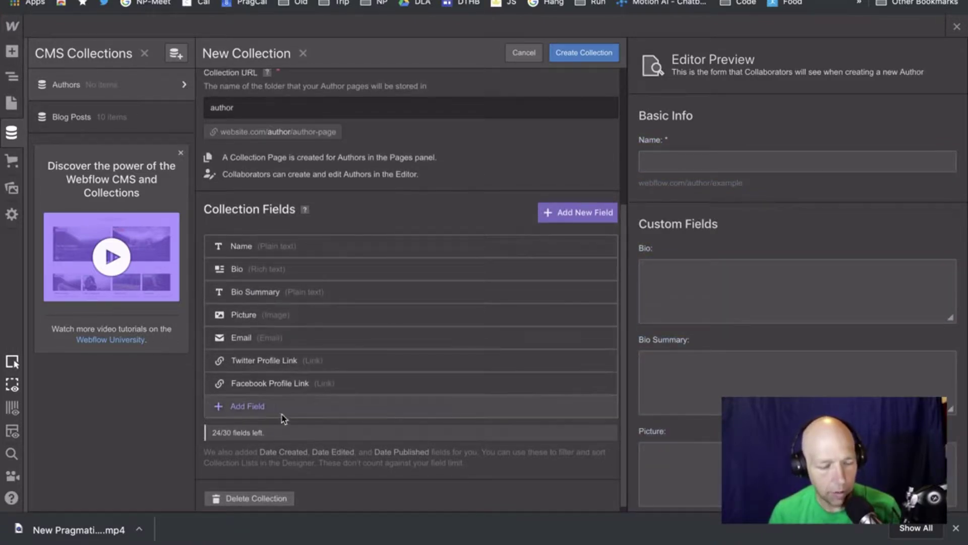
{"action": "left_click", "coordinate": [258, 413]}
{"action": "scroll", "coordinate": [467, 400], "scroll_direction": "down", "scroll_amount": 6}
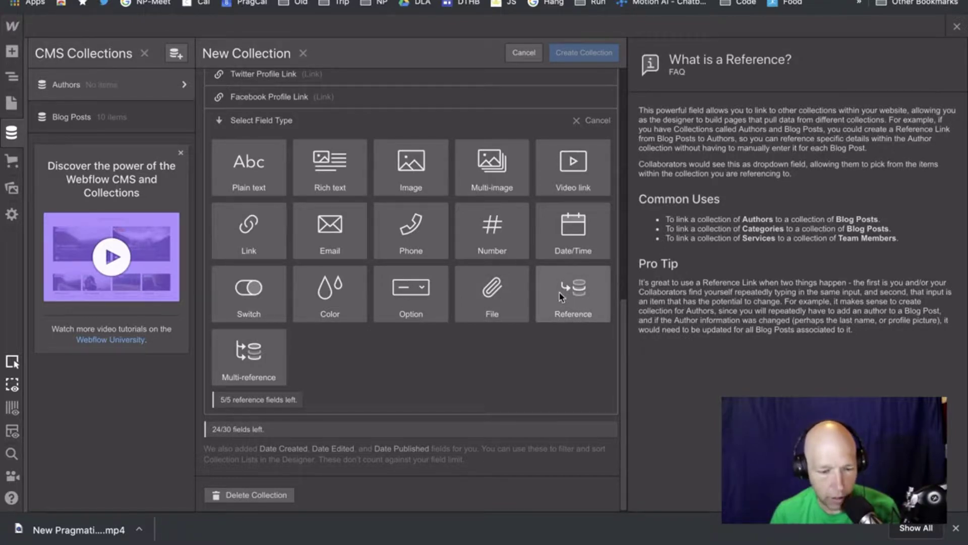
{"action": "scroll", "coordinate": [558, 296], "scroll_direction": "up", "scroll_amount": 10}
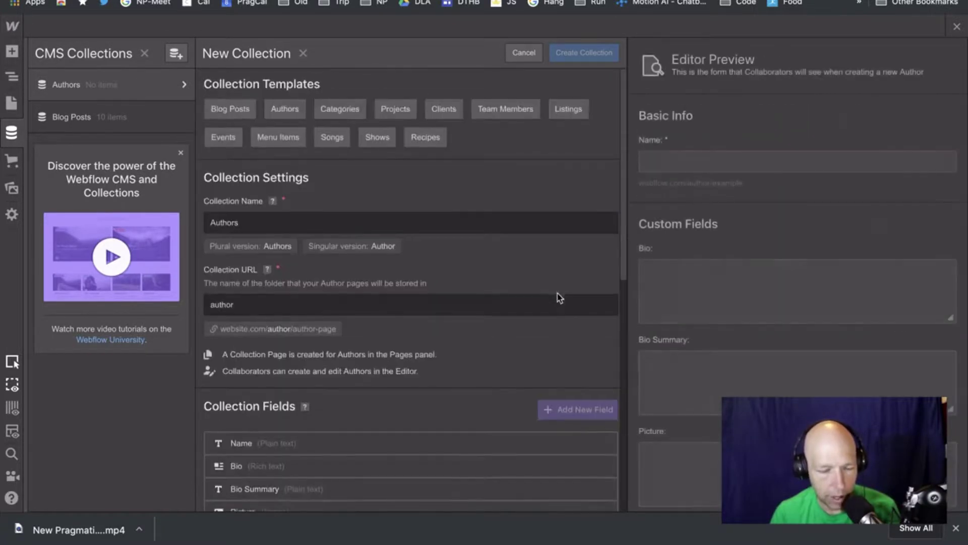
{"action": "scroll", "coordinate": [504, 403], "scroll_direction": "down", "scroll_amount": 6}
{"action": "scroll", "coordinate": [484, 395], "scroll_direction": "down", "scroll_amount": 3}
{"action": "scroll", "coordinate": [600, 151], "scroll_direction": "up", "scroll_amount": 1}
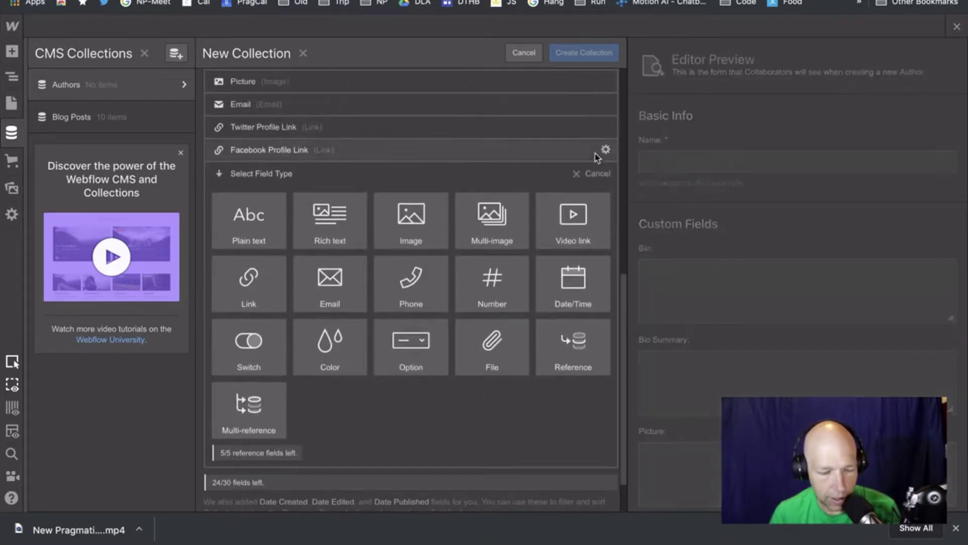
{"action": "left_click", "coordinate": [585, 174]}
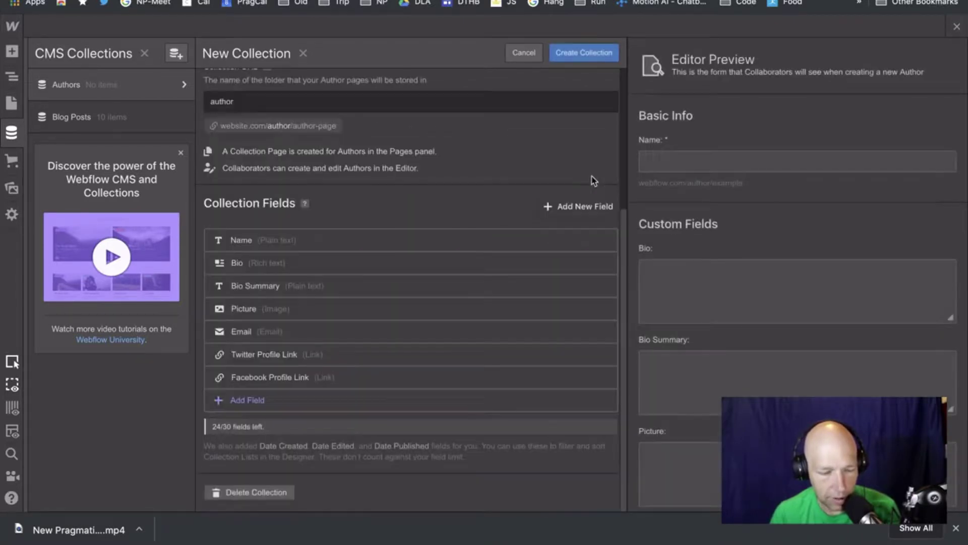
Create the Authors collection and fill it with 10 generated dummy items.
{"action": "left_click", "coordinate": [592, 54]}
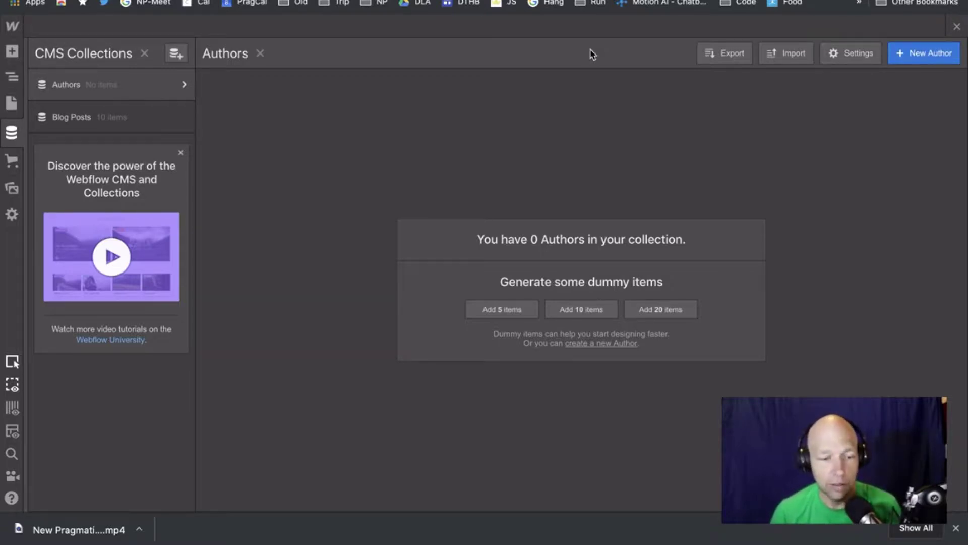
{"action": "left_click", "coordinate": [583, 312]}
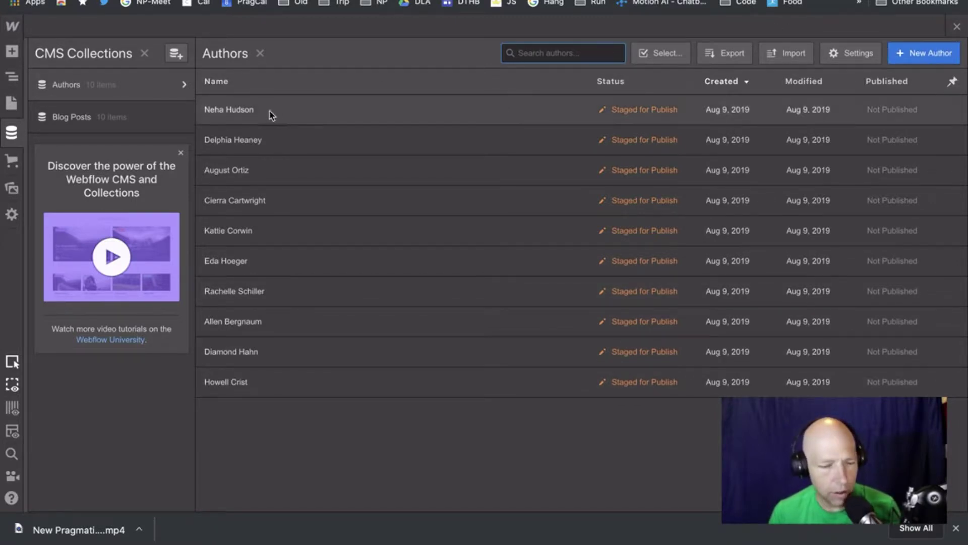
Examine the first dummy author's fields, from bio to Facebook profile link, and return to the Authors list without saving.
{"action": "left_click", "coordinate": [241, 114]}
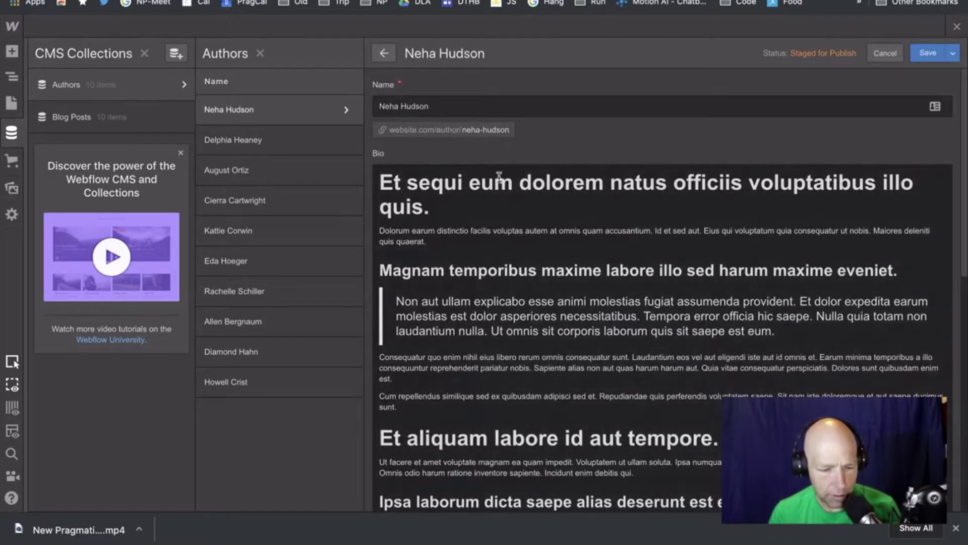
{"action": "scroll", "coordinate": [548, 286], "scroll_direction": "down", "scroll_amount": 15}
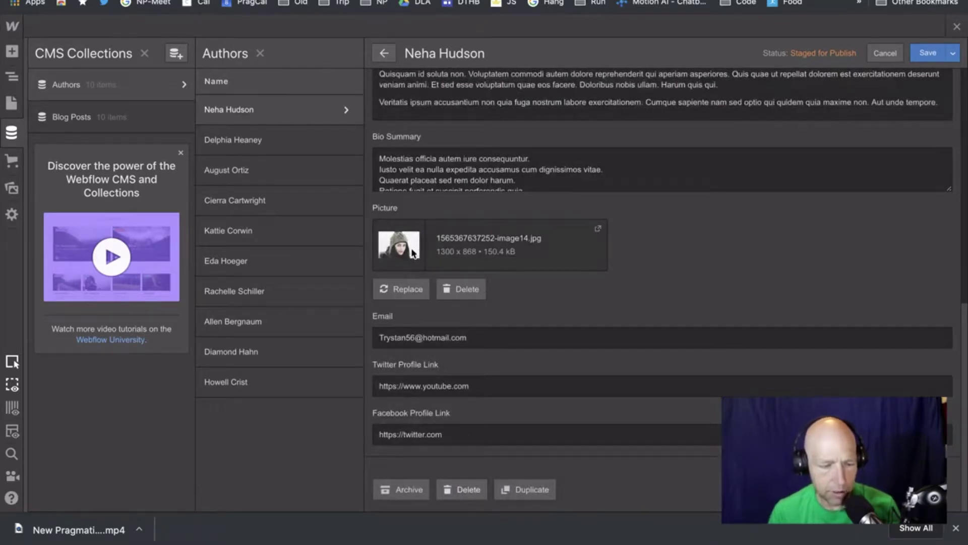
{"action": "left_click_drag", "start_coordinate": [499, 170], "coordinate": [588, 235]}
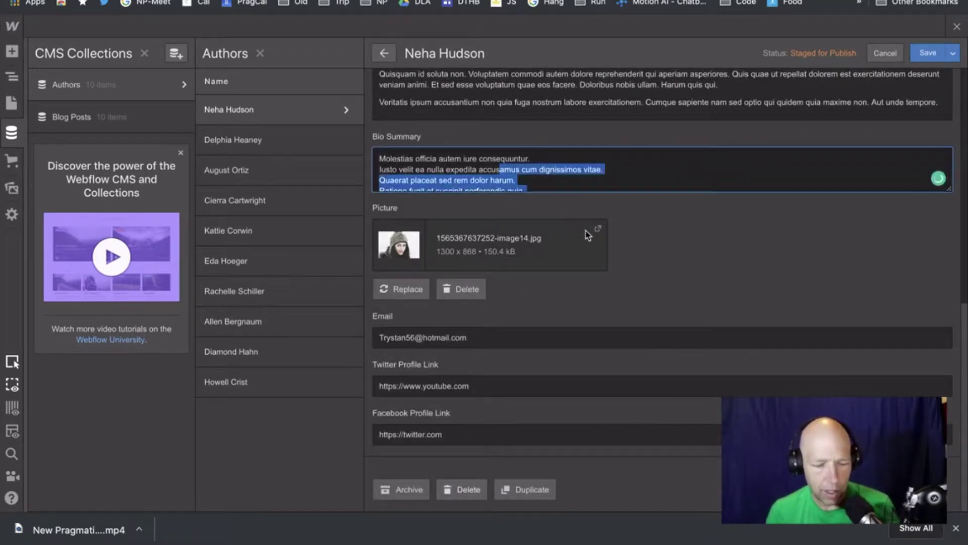
{"action": "left_click", "coordinate": [694, 273]}
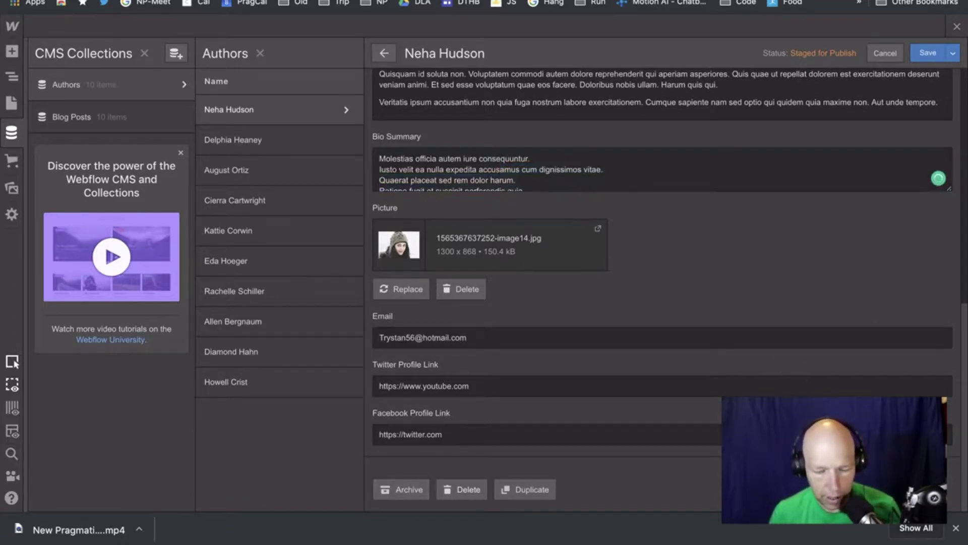
{"action": "left_click", "coordinate": [887, 53]}
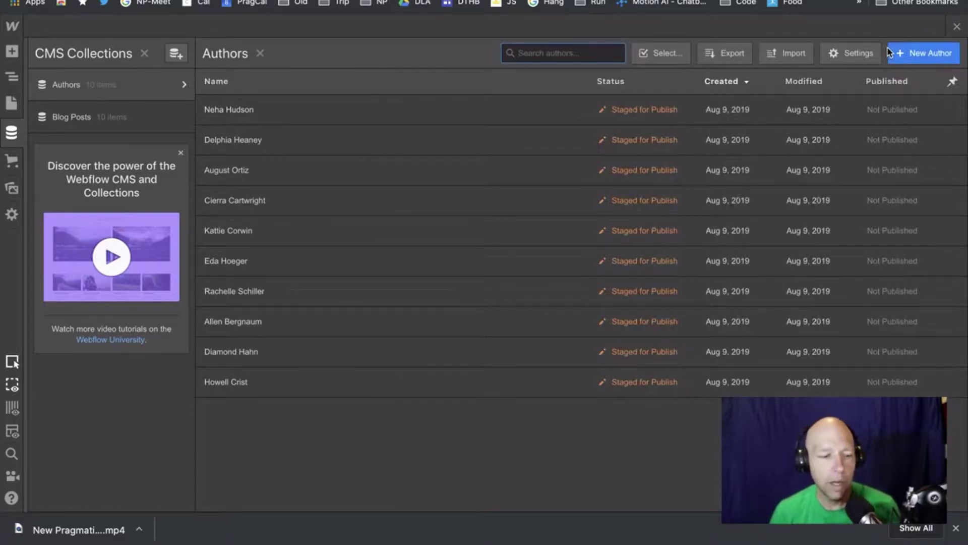
Add a Reference field labelled "Author" that links Blog Posts to the Authors collection, and save the field and the collection.
{"action": "left_click", "coordinate": [60, 120]}
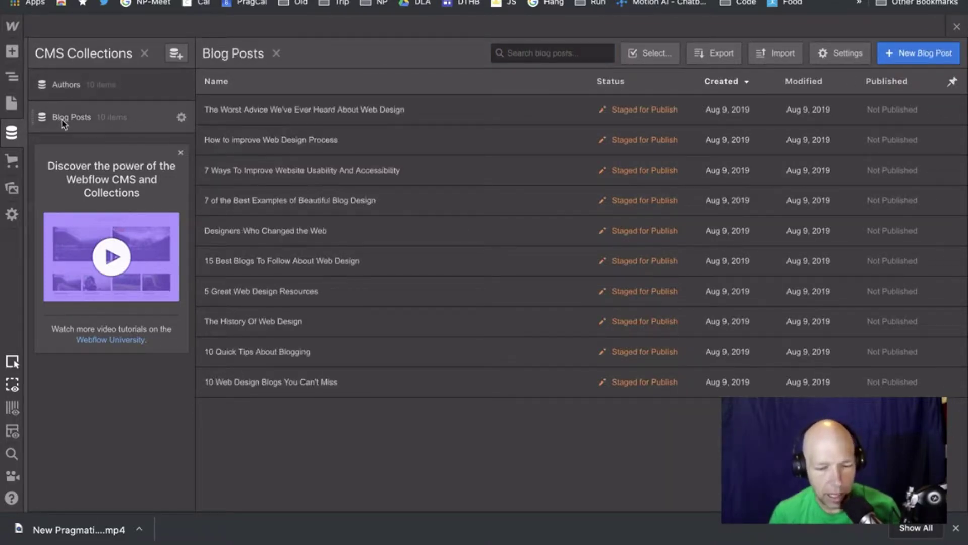
{"action": "left_click", "coordinate": [182, 118]}
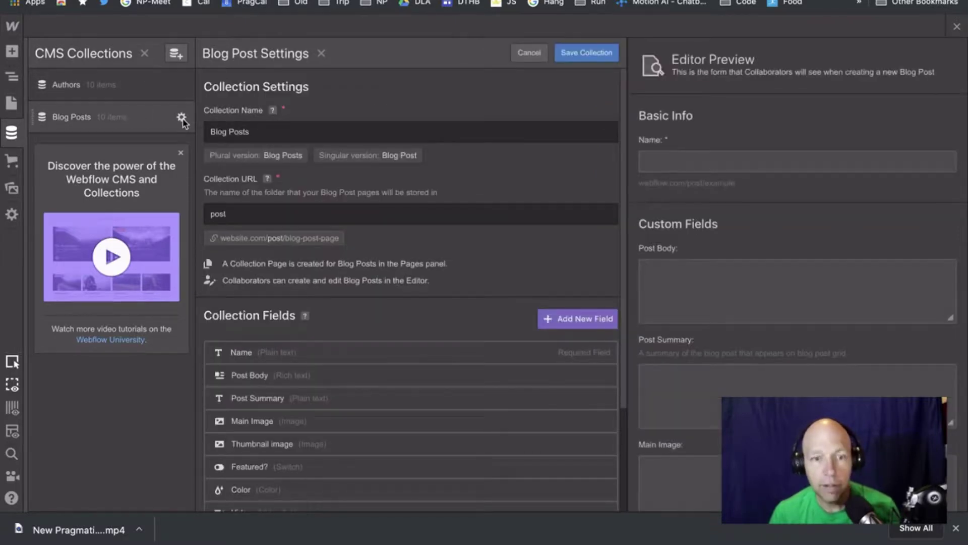
{"action": "scroll", "coordinate": [550, 321], "scroll_direction": "down", "scroll_amount": 3}
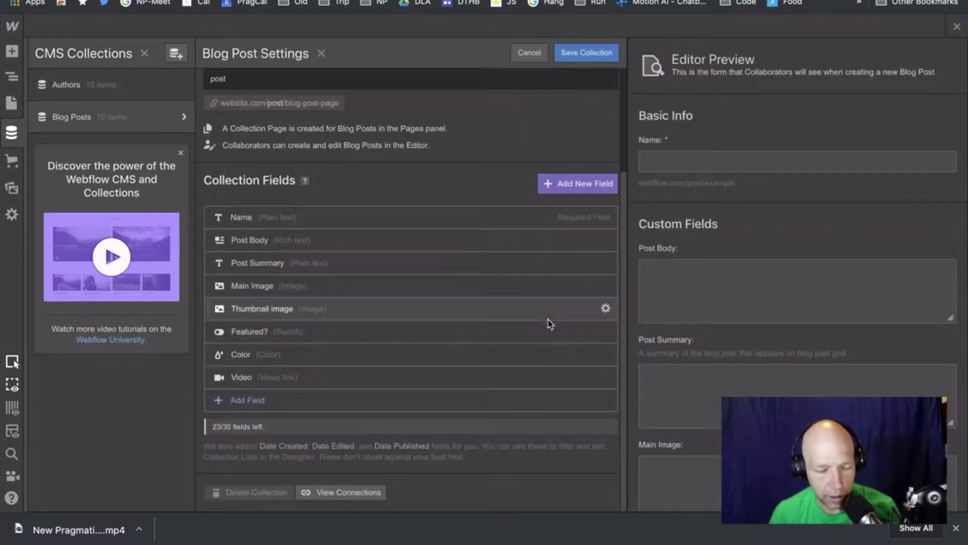
{"action": "left_click", "coordinate": [239, 400]}
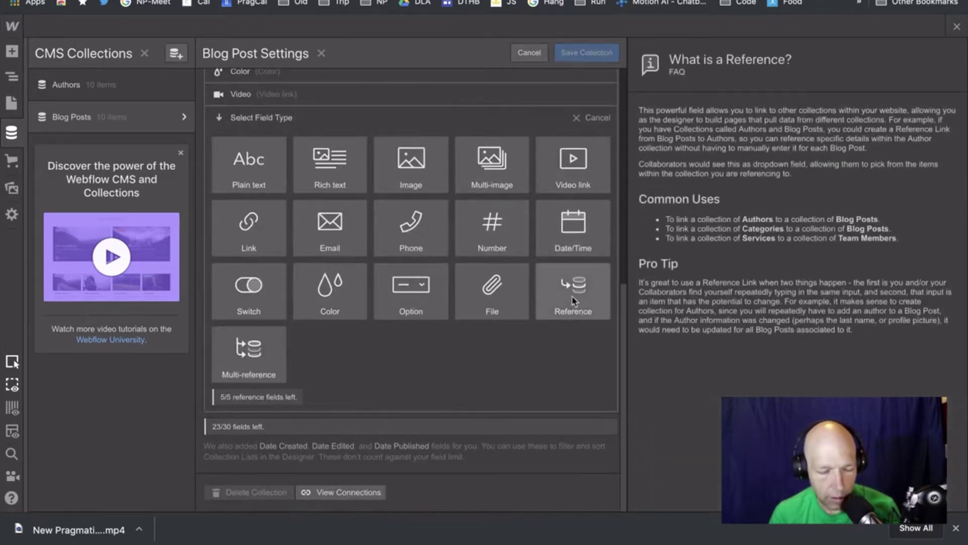
{"action": "left_click", "coordinate": [575, 299]}
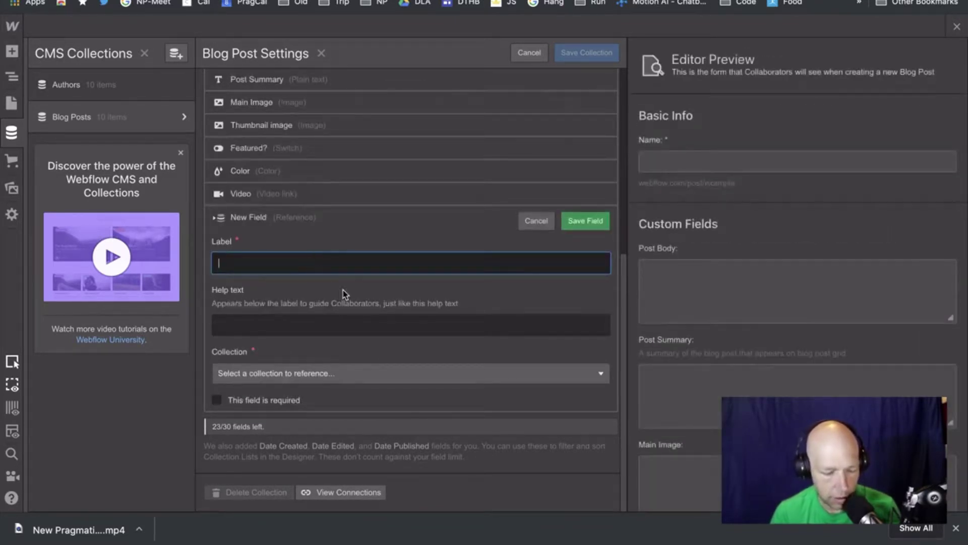
{"action": "type", "text": "Autho"}
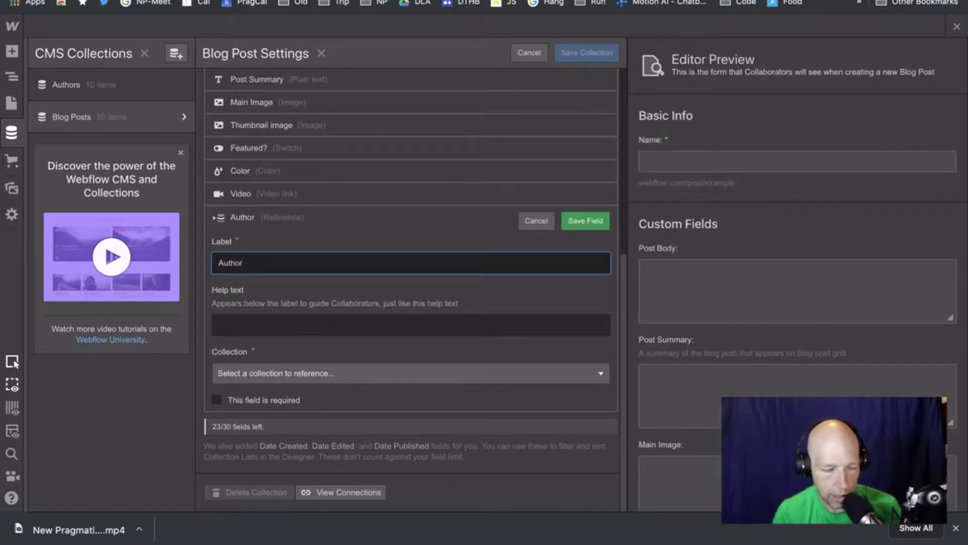
{"action": "type", "text": "r"}
{"action": "left_click", "coordinate": [423, 373]}
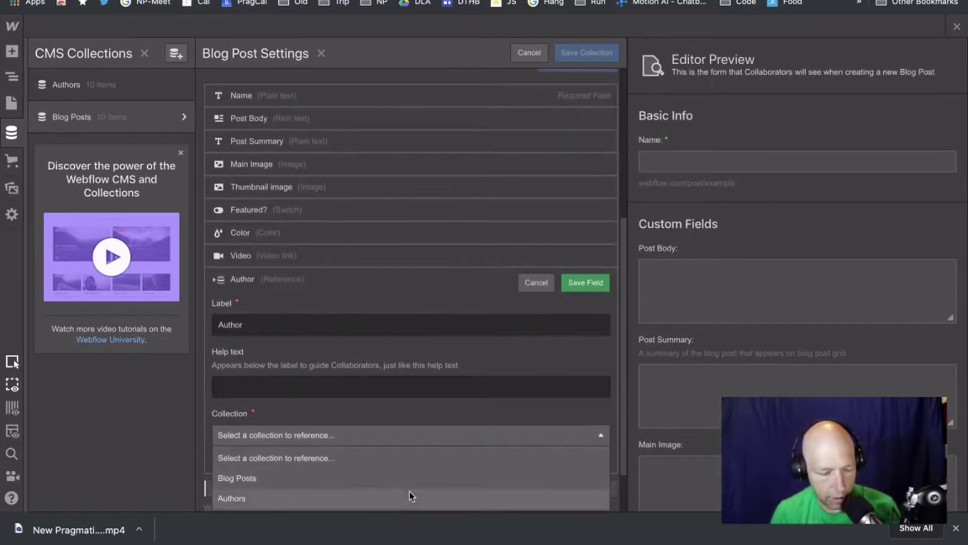
{"action": "left_click", "coordinate": [411, 497]}
{"action": "scroll", "coordinate": [396, 388], "scroll_direction": "down", "scroll_amount": 2}
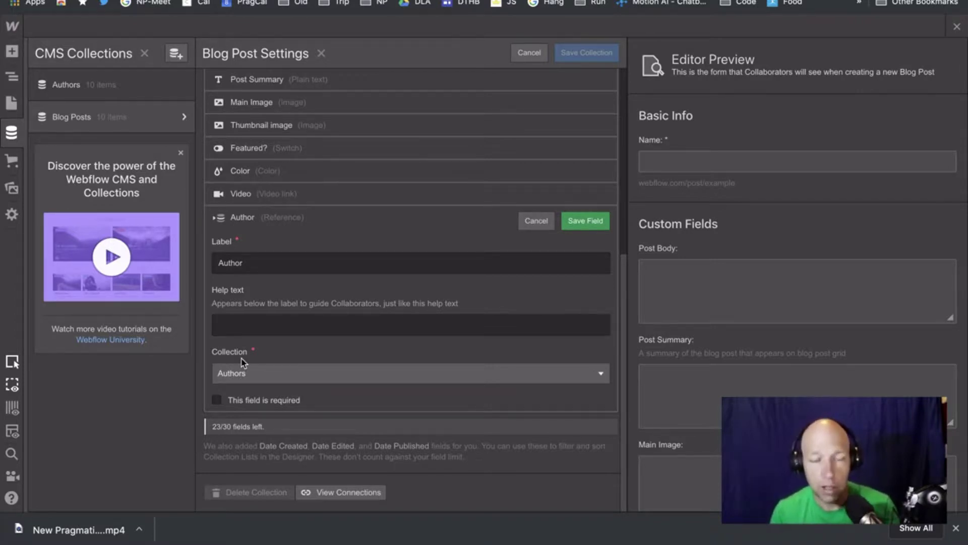
{"action": "left_click", "coordinate": [590, 223]}
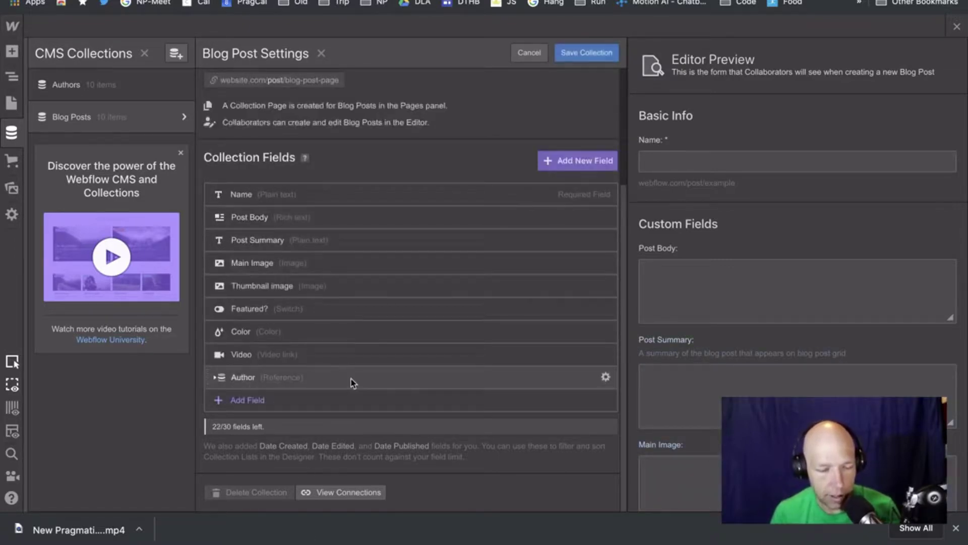
{"action": "left_click", "coordinate": [580, 57]}
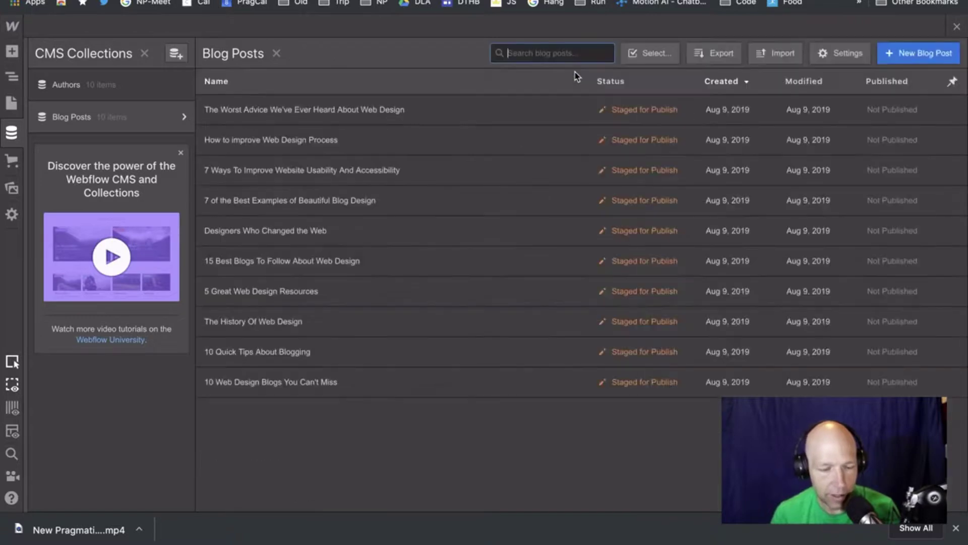
Assign the first available author to the post "The Worst Advice We've Ever Heard About Web Design" and save it.
{"action": "left_click", "coordinate": [331, 110]}
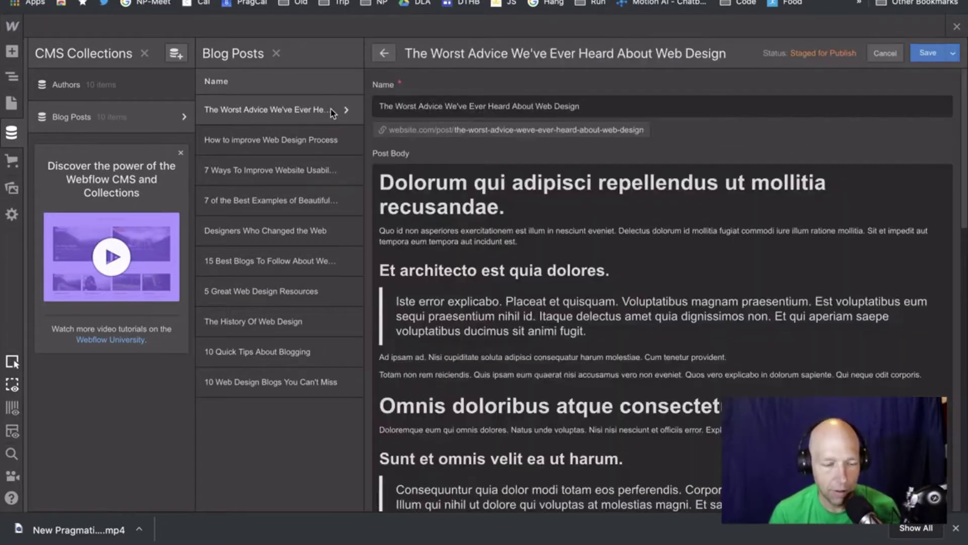
{"action": "scroll", "coordinate": [684, 250], "scroll_direction": "down", "scroll_amount": 10}
{"action": "scroll", "coordinate": [682, 257], "scroll_direction": "down", "scroll_amount": 2}
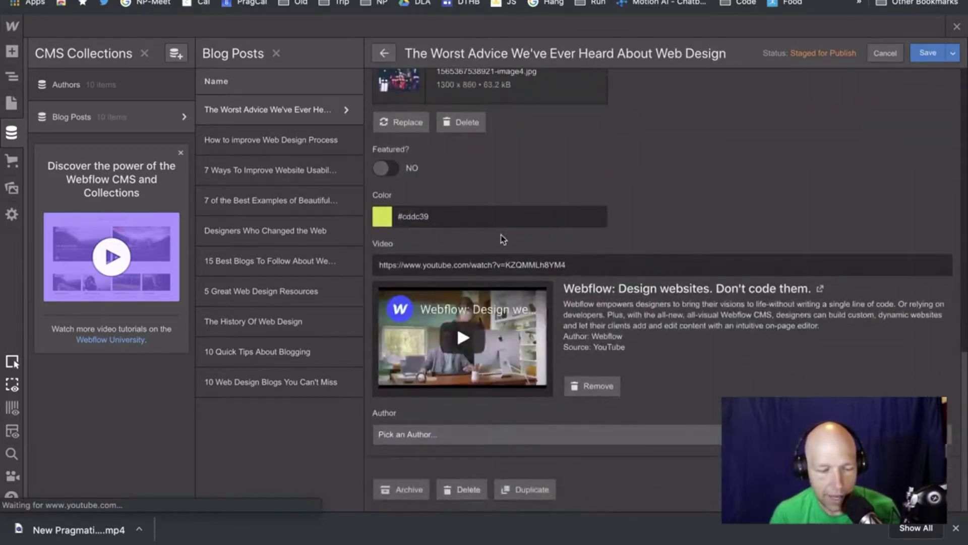
{"action": "left_click", "coordinate": [630, 433]}
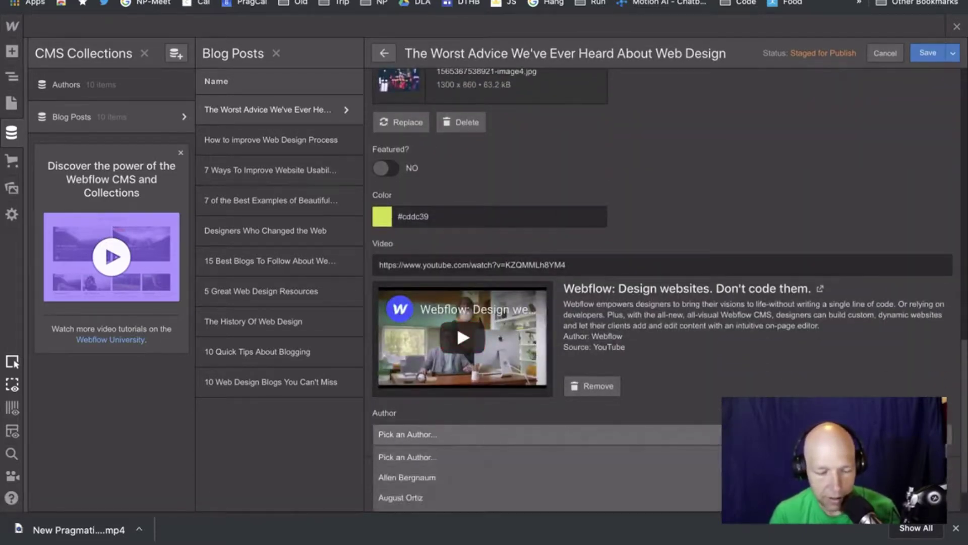
{"action": "scroll", "coordinate": [633, 434], "scroll_direction": "down", "scroll_amount": 3}
{"action": "scroll", "coordinate": [619, 449], "scroll_direction": "down", "scroll_amount": 4}
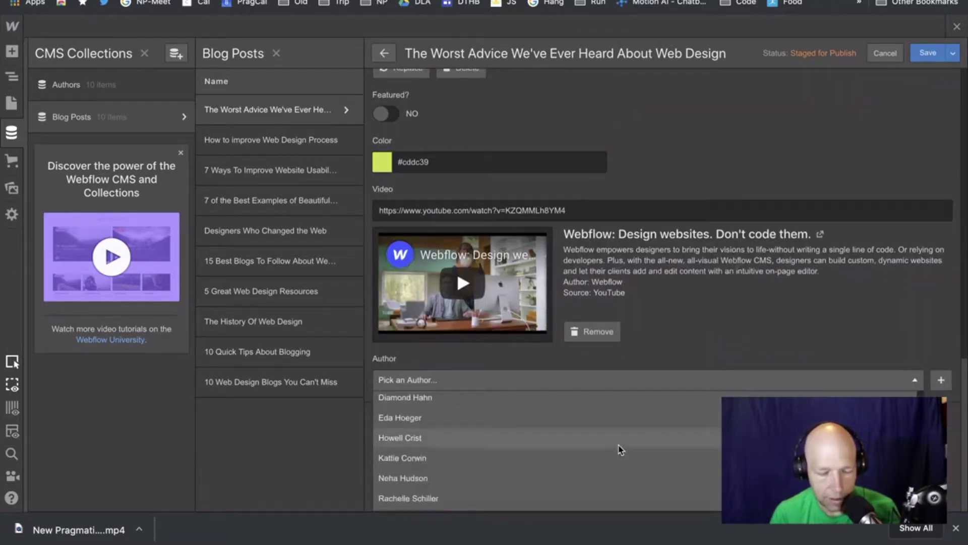
{"action": "scroll", "coordinate": [620, 449], "scroll_direction": "up", "scroll_amount": 1}
{"action": "scroll", "coordinate": [620, 449], "scroll_direction": "down", "scroll_amount": 1}
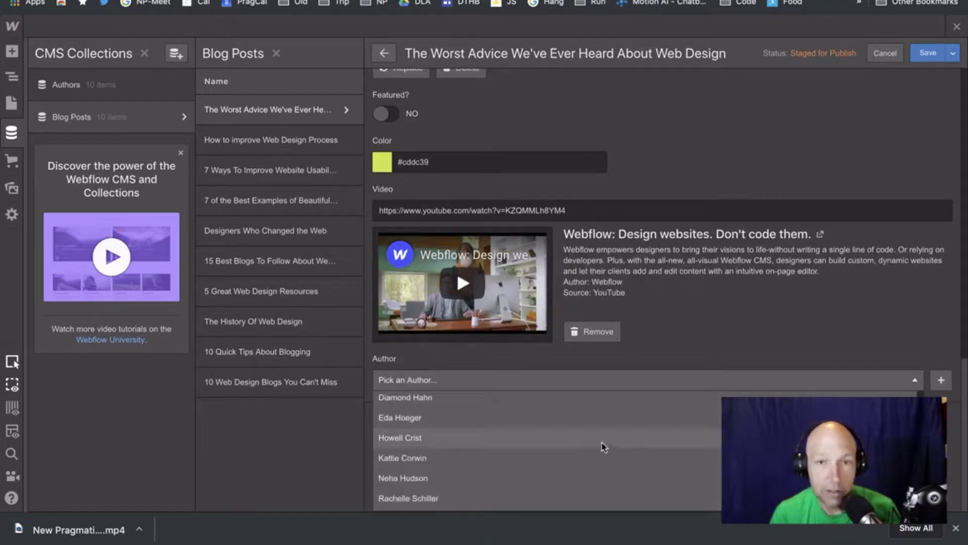
{"action": "scroll", "coordinate": [457, 442], "scroll_direction": "up", "scroll_amount": 5}
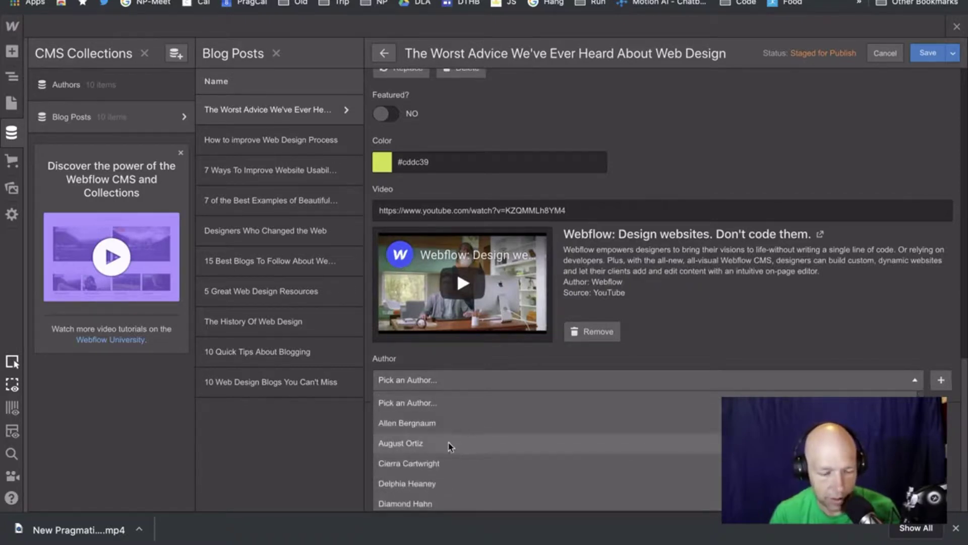
{"action": "left_click", "coordinate": [416, 428]}
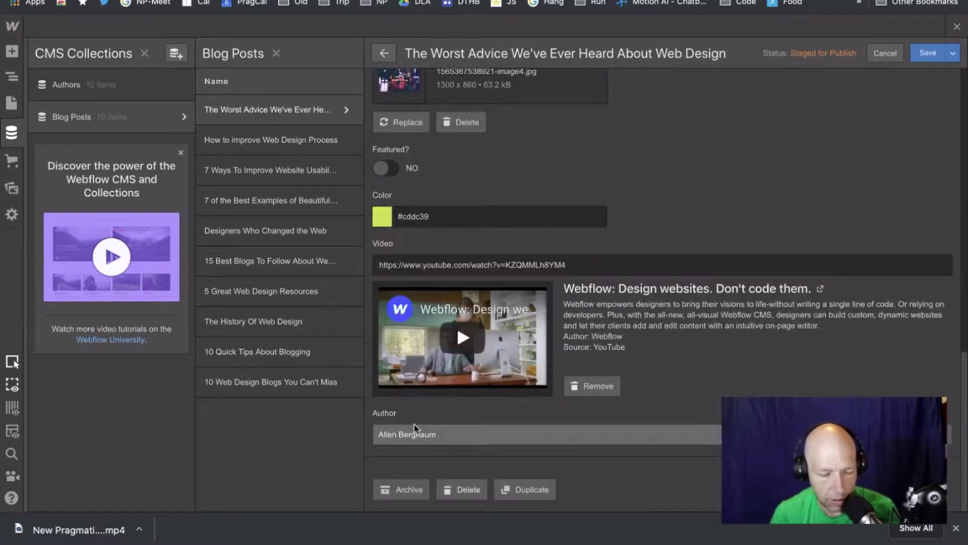
{"action": "left_click", "coordinate": [931, 53]}
Assign the second available author to the post "How to improve Web Design Process" and save it.
{"action": "left_click", "coordinate": [264, 141]}
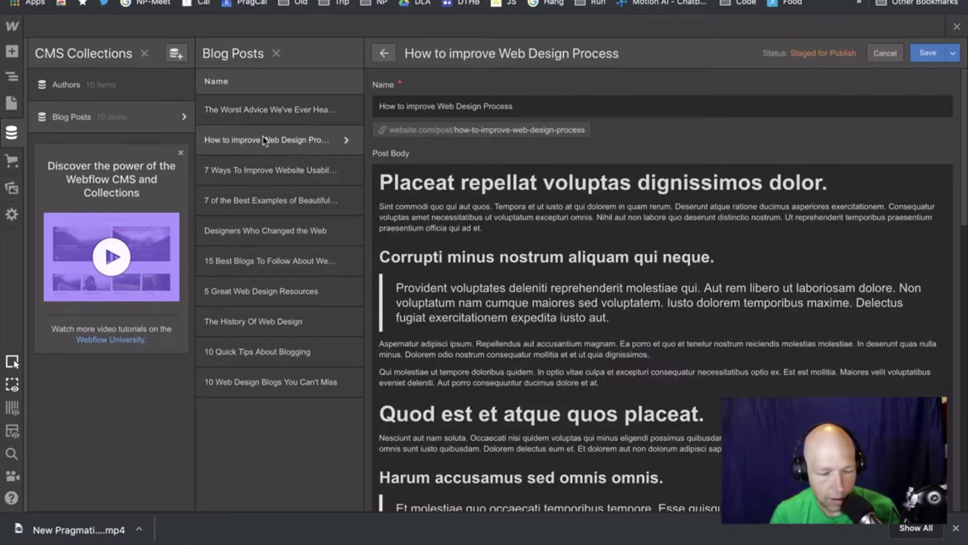
{"action": "scroll", "coordinate": [675, 424], "scroll_direction": "down", "scroll_amount": 15}
{"action": "left_click", "coordinate": [524, 437]}
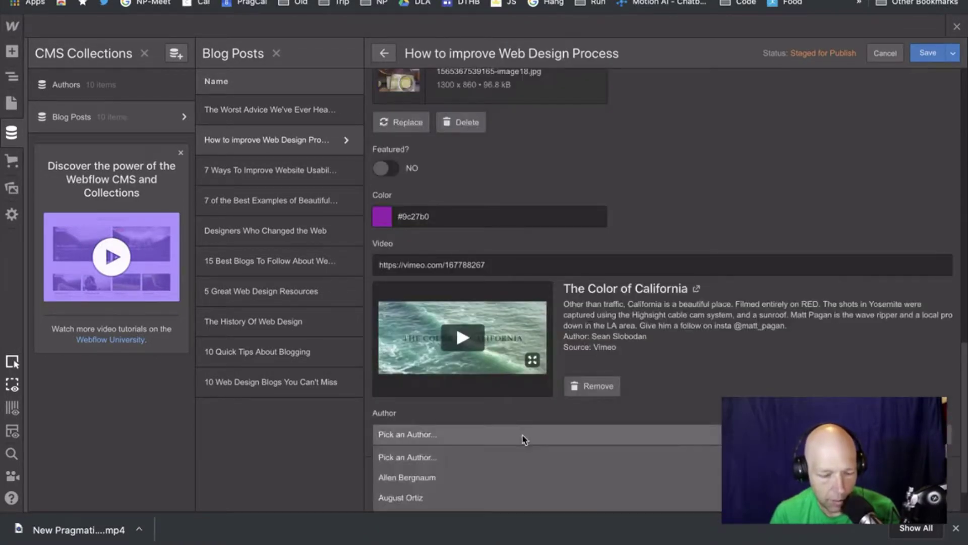
{"action": "left_click", "coordinate": [509, 498]}
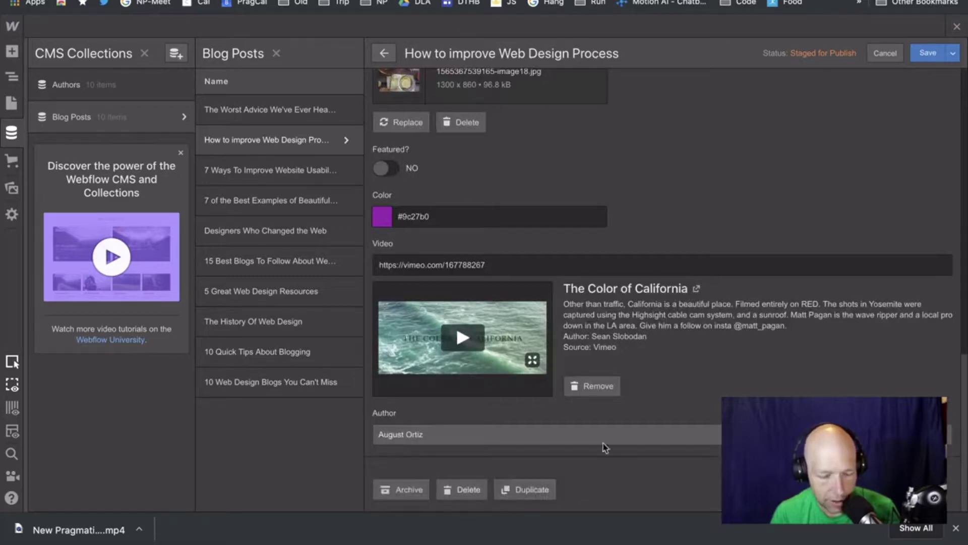
{"action": "left_click", "coordinate": [928, 53]}
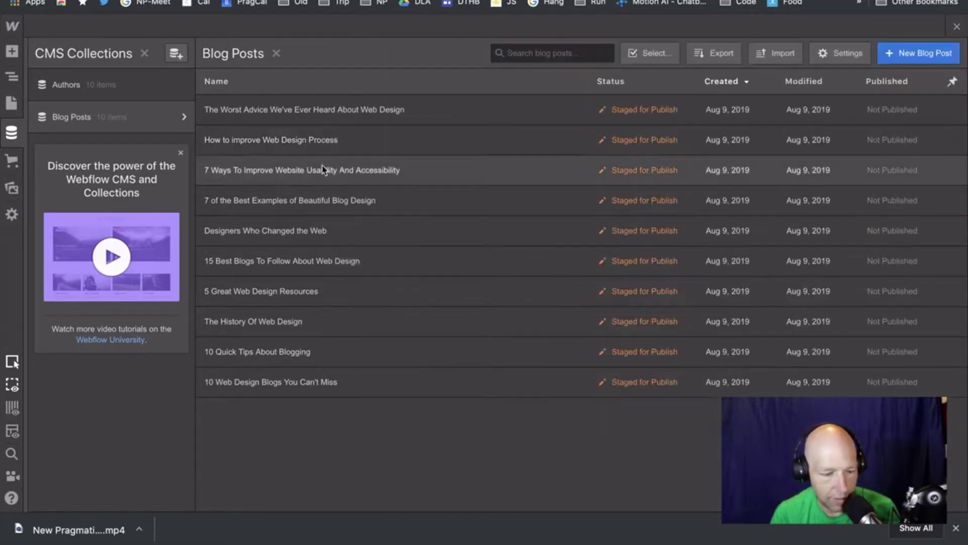
Assign the third available author to the post "7 Ways To Improve Website Usability And Accessibility" and save it.
{"action": "left_click", "coordinate": [323, 170]}
{"action": "scroll", "coordinate": [555, 378], "scroll_direction": "down", "scroll_amount": 15}
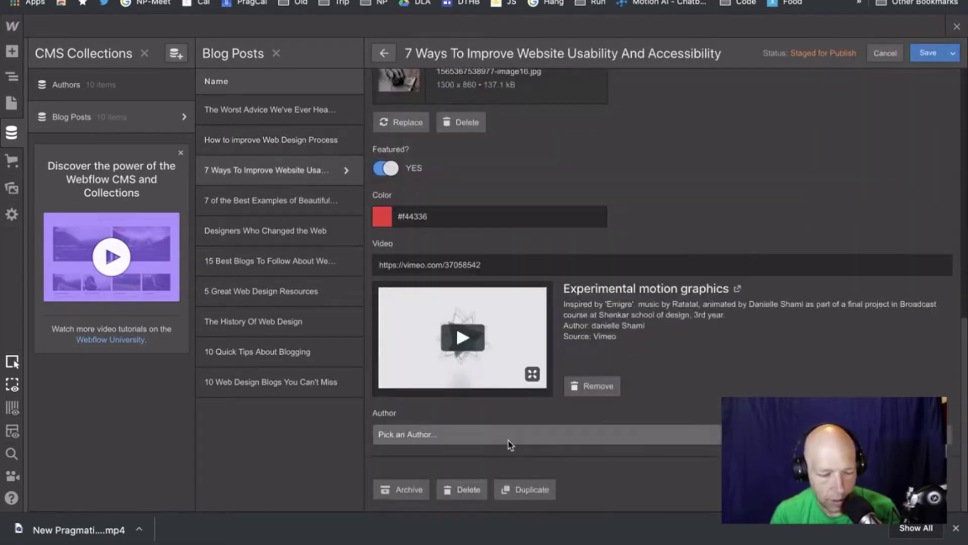
{"action": "left_click", "coordinate": [509, 443]}
{"action": "scroll", "coordinate": [506, 476], "scroll_direction": "down", "scroll_amount": 3}
{"action": "scroll", "coordinate": [505, 475], "scroll_direction": "up", "scroll_amount": 3}
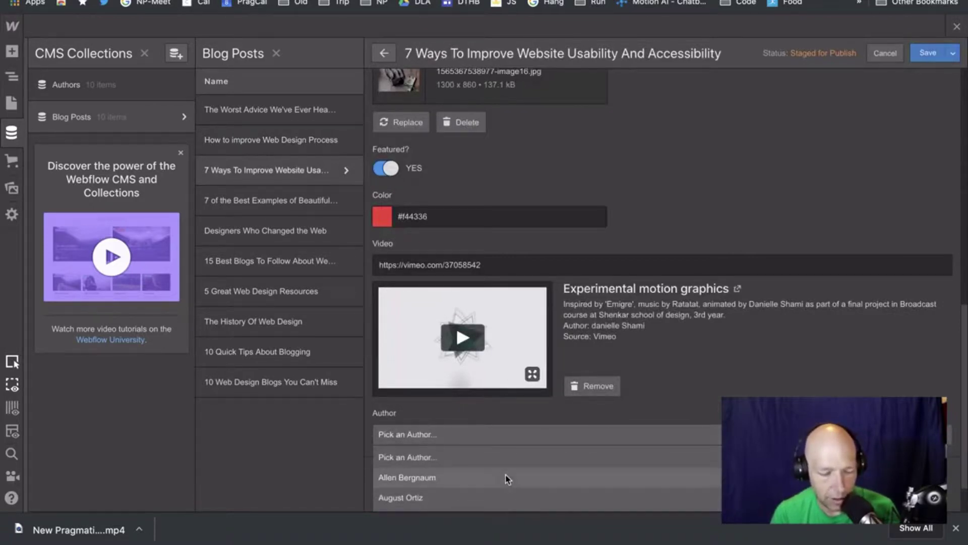
{"action": "scroll", "coordinate": [506, 478], "scroll_direction": "down", "scroll_amount": 2}
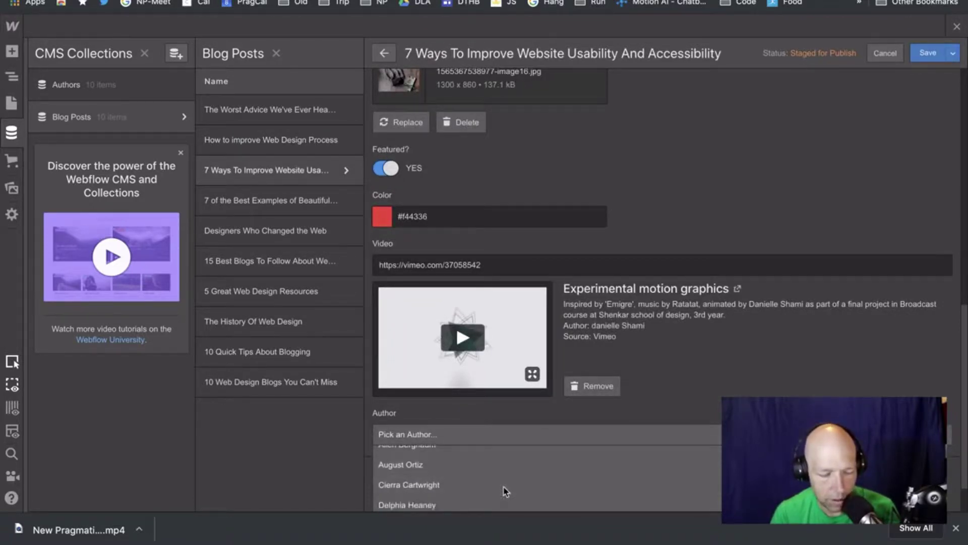
{"action": "left_click", "coordinate": [506, 487]}
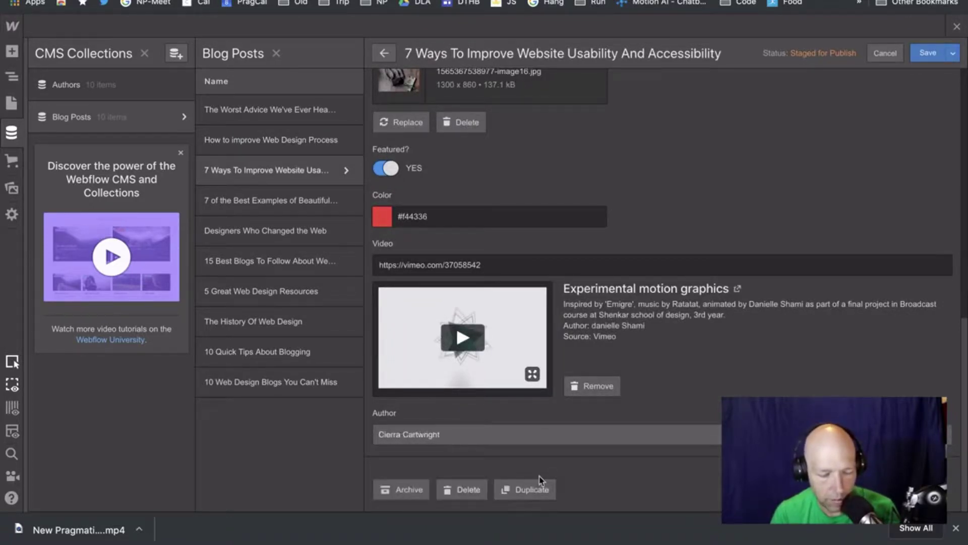
{"action": "left_click", "coordinate": [931, 54]}
Assign the fourth available author to the post "7 of the Best Examples of Beautiful Blog Design" and save it.
{"action": "left_click", "coordinate": [335, 200]}
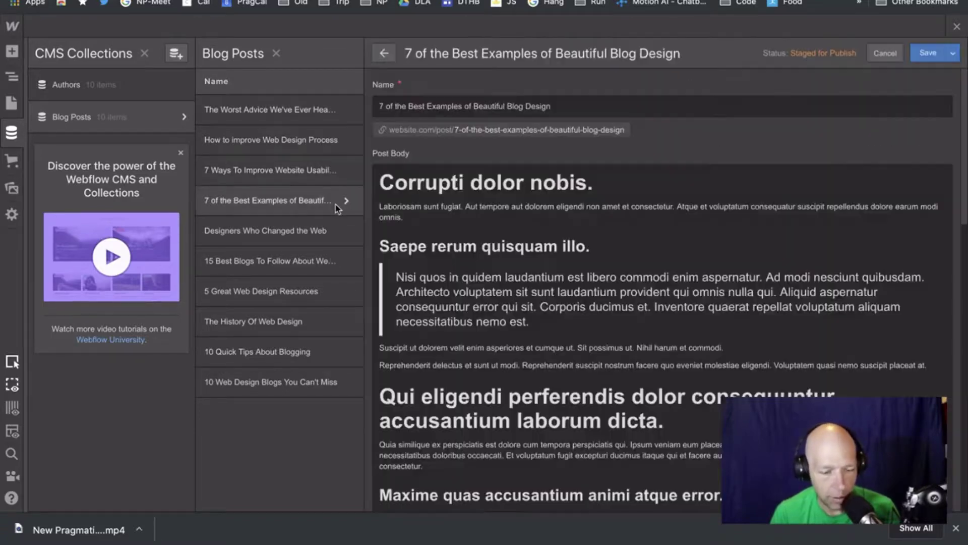
{"action": "scroll", "coordinate": [680, 405], "scroll_direction": "down", "scroll_amount": 15}
{"action": "left_click", "coordinate": [489, 442]}
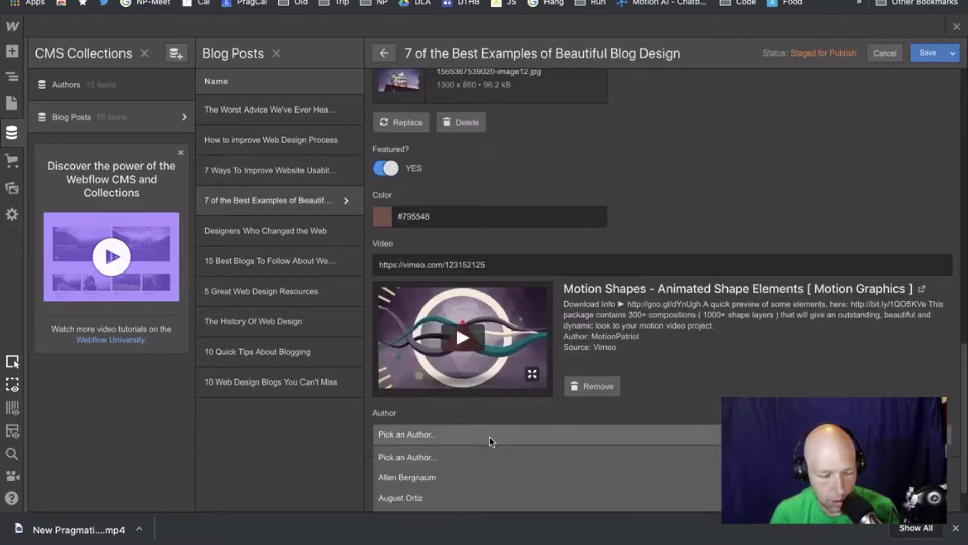
{"action": "scroll", "coordinate": [487, 492], "scroll_direction": "down", "scroll_amount": 3}
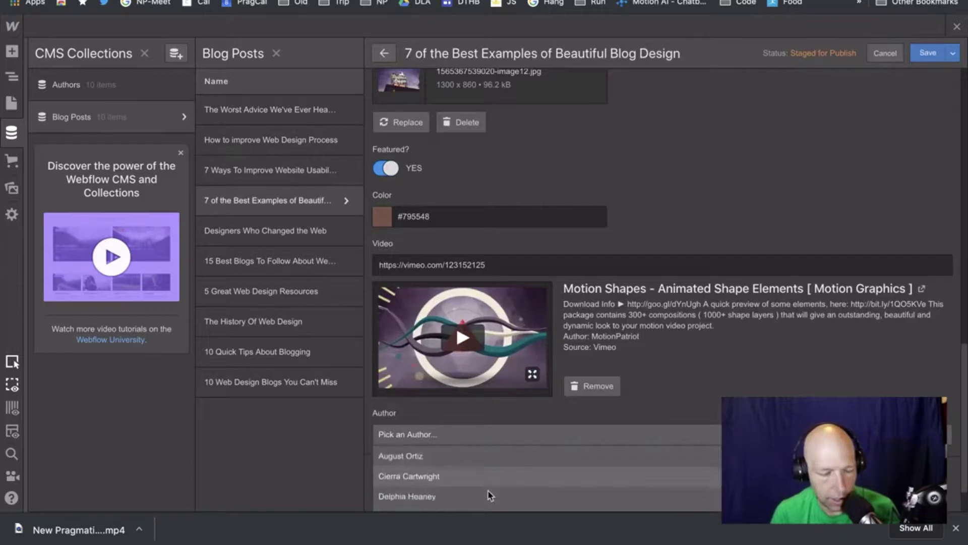
{"action": "left_click", "coordinate": [460, 489]}
{"action": "left_click", "coordinate": [928, 52]}
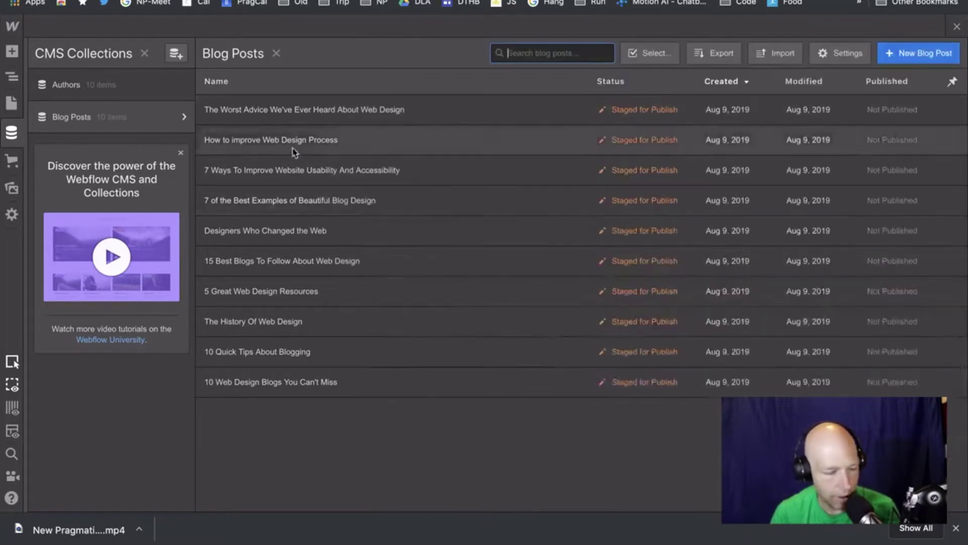
Assign the fifth available author to the post "Designers Who Changed the Web" and save it.
{"action": "left_click", "coordinate": [266, 230]}
{"action": "scroll", "coordinate": [504, 353], "scroll_direction": "down", "scroll_amount": 15}
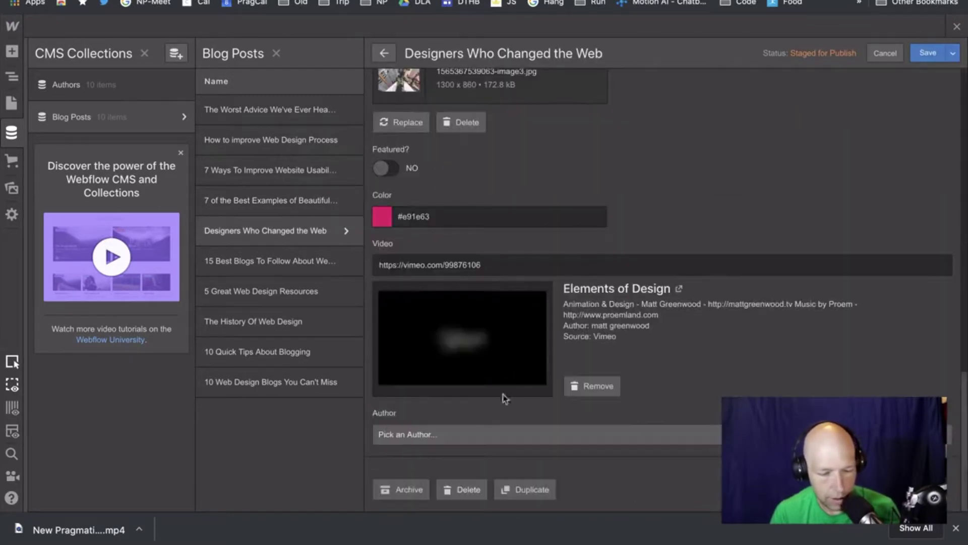
{"action": "left_click", "coordinate": [466, 437]}
{"action": "scroll", "coordinate": [479, 480], "scroll_direction": "down", "scroll_amount": 3}
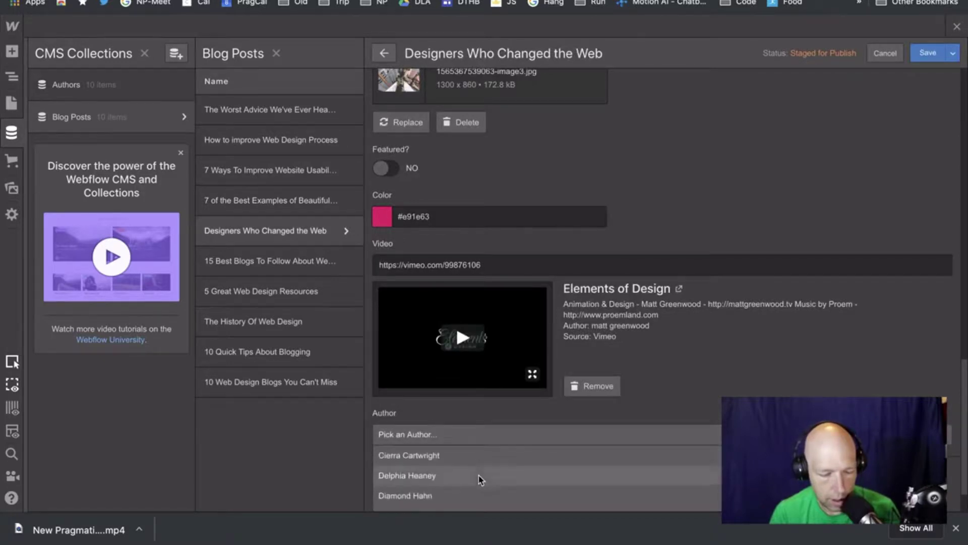
{"action": "scroll", "coordinate": [480, 480], "scroll_direction": "down", "scroll_amount": 1}
{"action": "left_click", "coordinate": [407, 490]}
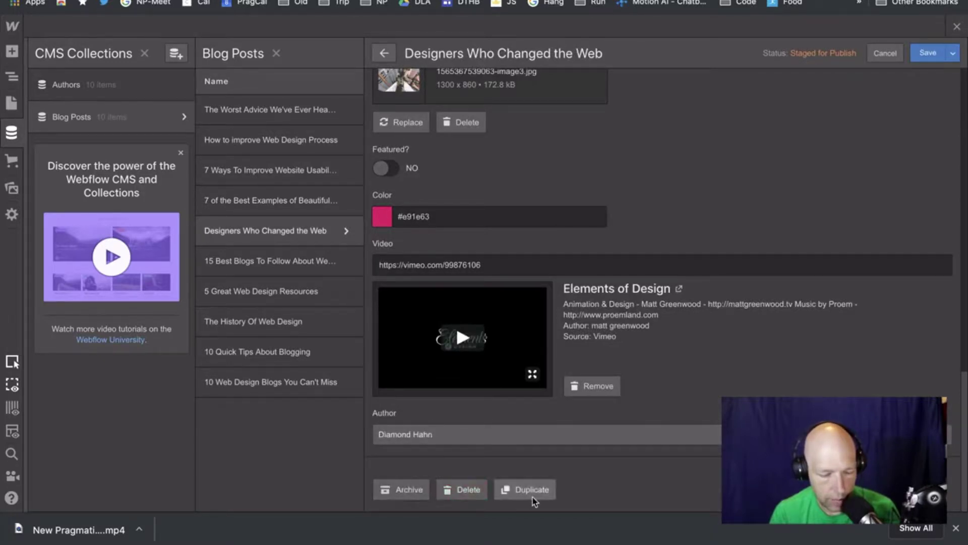
{"action": "left_click", "coordinate": [930, 52]}
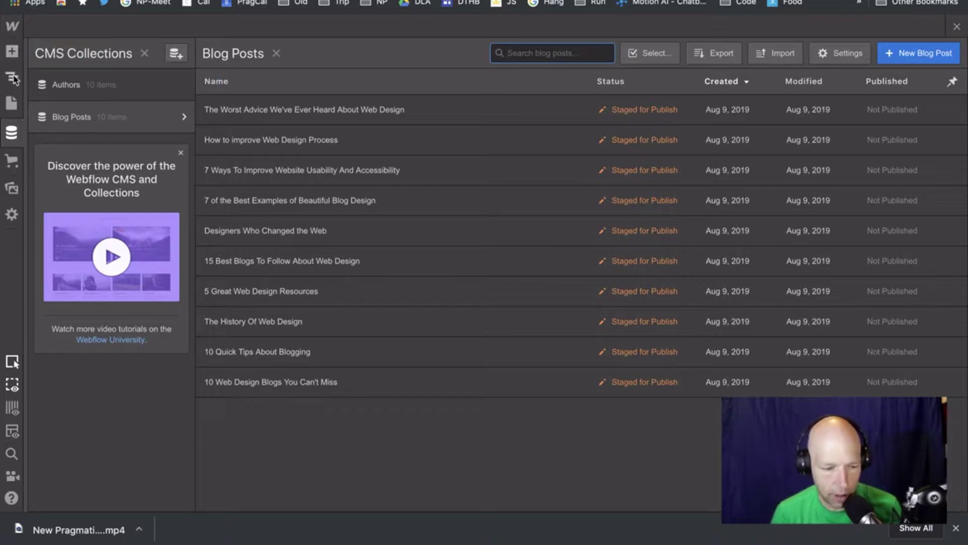
Open the Blog Posts Template collection page and add a Navbar at the top of its empty body.
{"action": "left_click", "coordinate": [11, 104]}
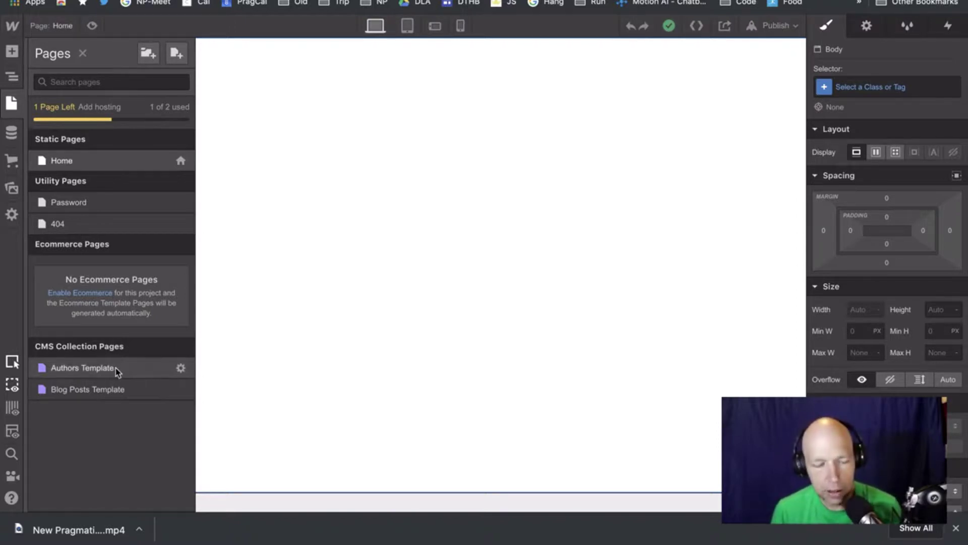
{"action": "left_click", "coordinate": [94, 391]}
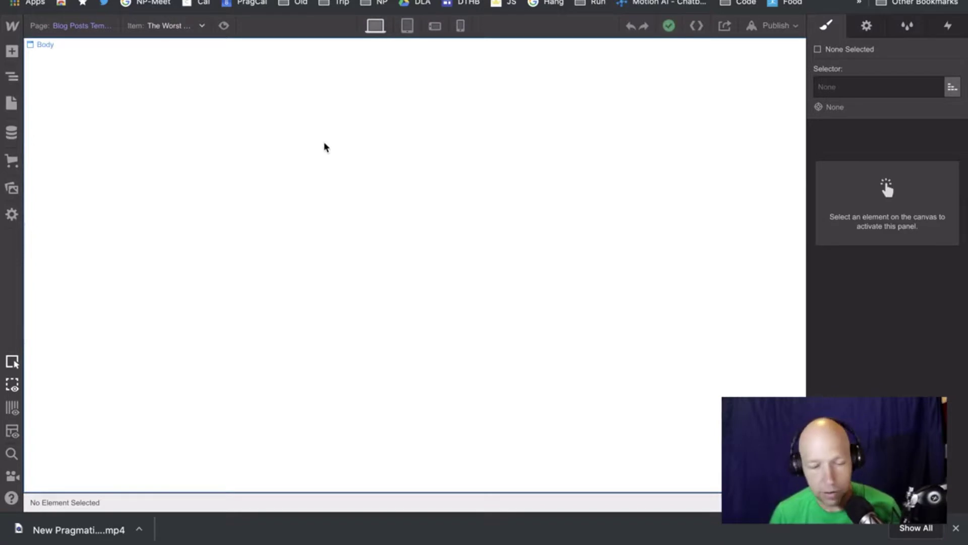
{"action": "left_click", "coordinate": [12, 51]}
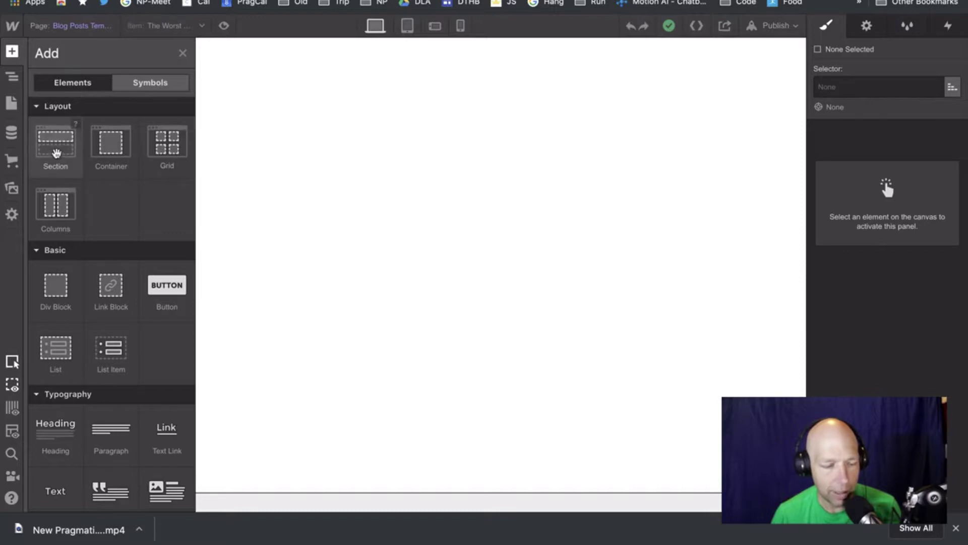
{"action": "scroll", "coordinate": [143, 249], "scroll_direction": "down", "scroll_amount": 1}
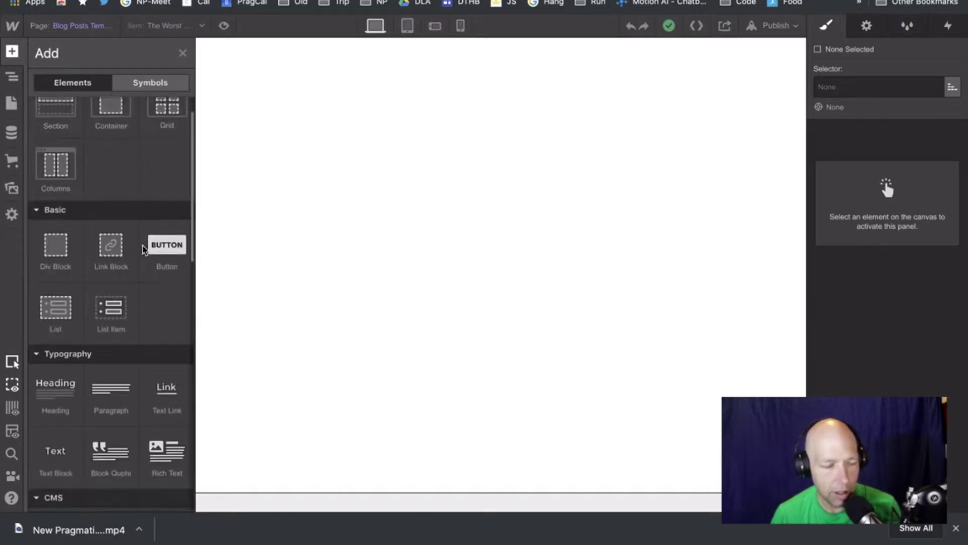
{"action": "scroll", "coordinate": [143, 249], "scroll_direction": "down", "scroll_amount": 2}
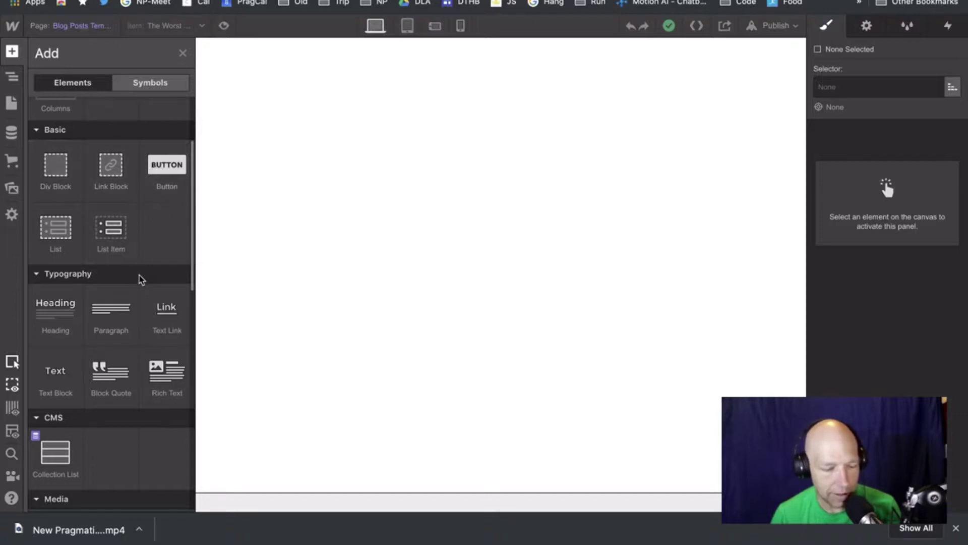
{"action": "scroll", "coordinate": [141, 278], "scroll_direction": "down", "scroll_amount": 5}
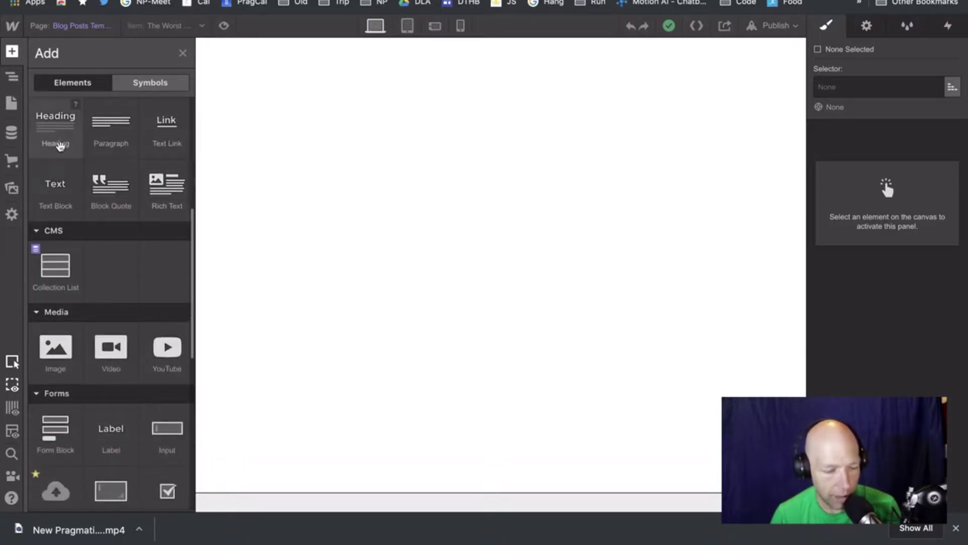
{"action": "scroll", "coordinate": [119, 281], "scroll_direction": "down", "scroll_amount": 2}
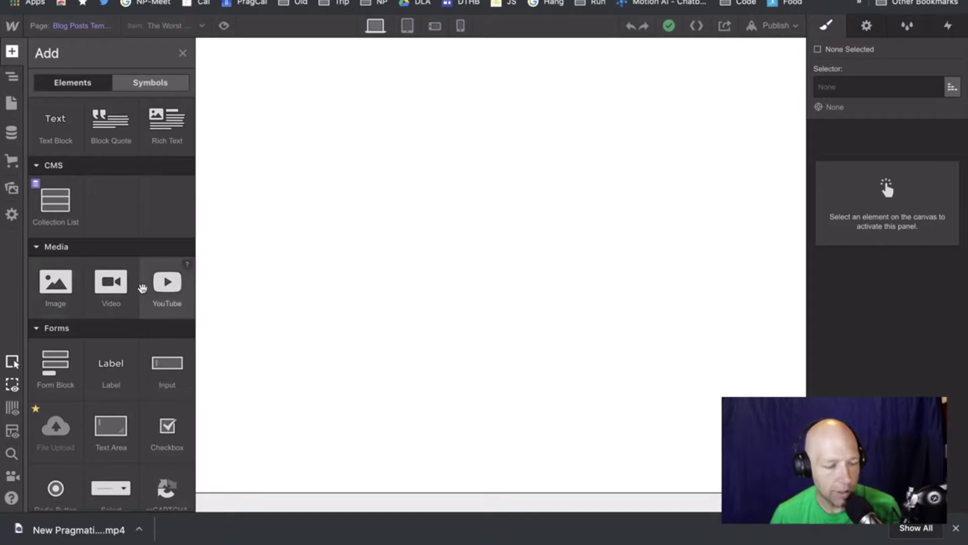
{"action": "scroll", "coordinate": [76, 326], "scroll_direction": "down", "scroll_amount": 5}
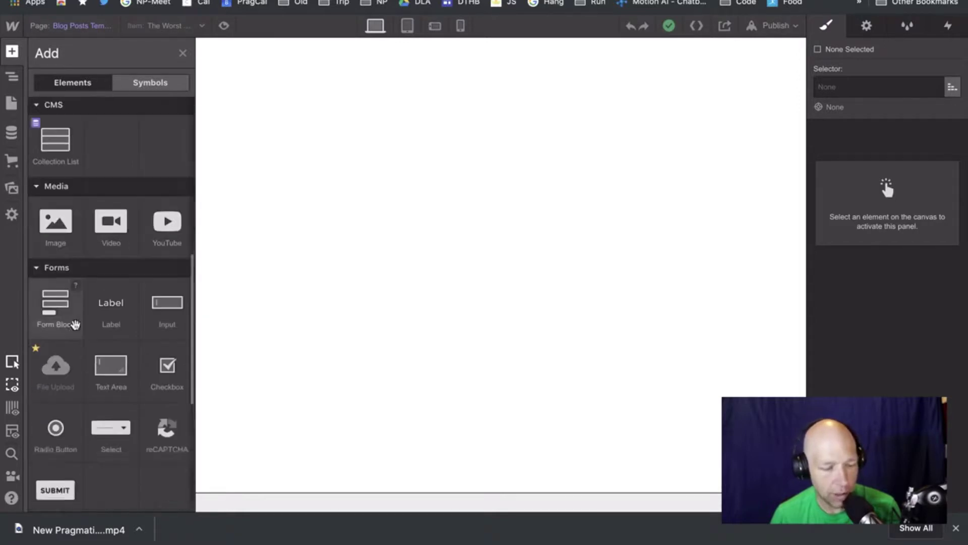
{"action": "scroll", "coordinate": [106, 329], "scroll_direction": "down", "scroll_amount": 3}
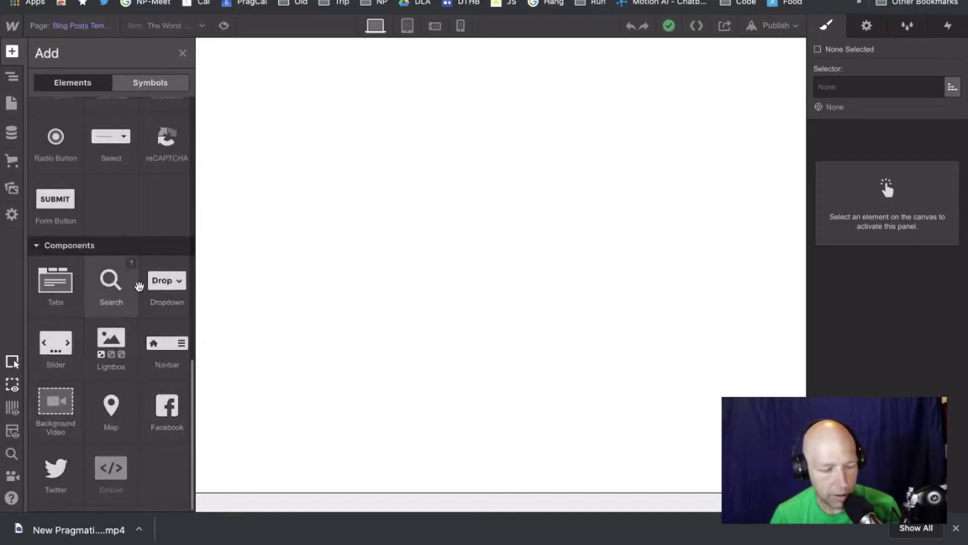
{"action": "left_click_drag", "start_coordinate": [165, 353], "coordinate": [274, 59]}
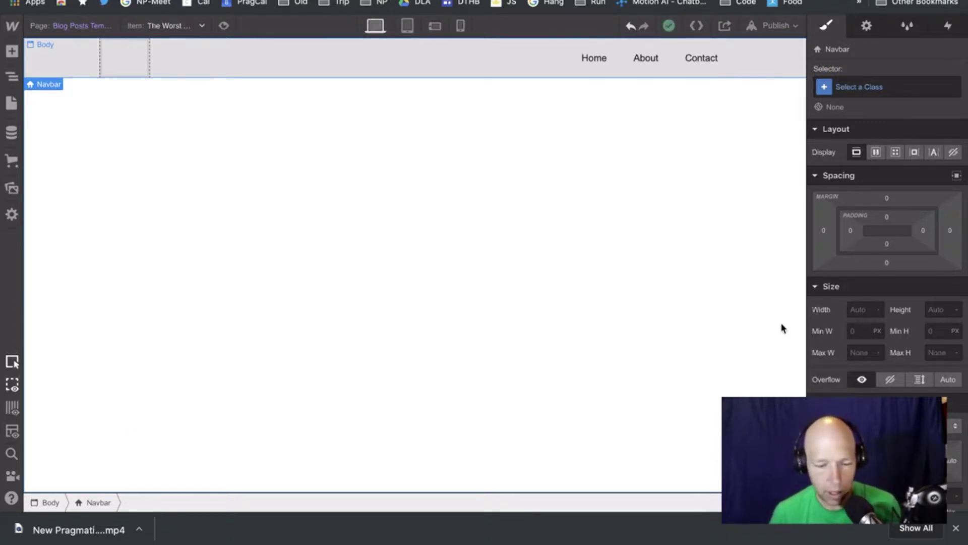
Set the Navbar's position to Fixed and pin it across the full width at the top of the page with 0% offsets.
{"action": "scroll", "coordinate": [936, 390], "scroll_direction": "down", "scroll_amount": 8}
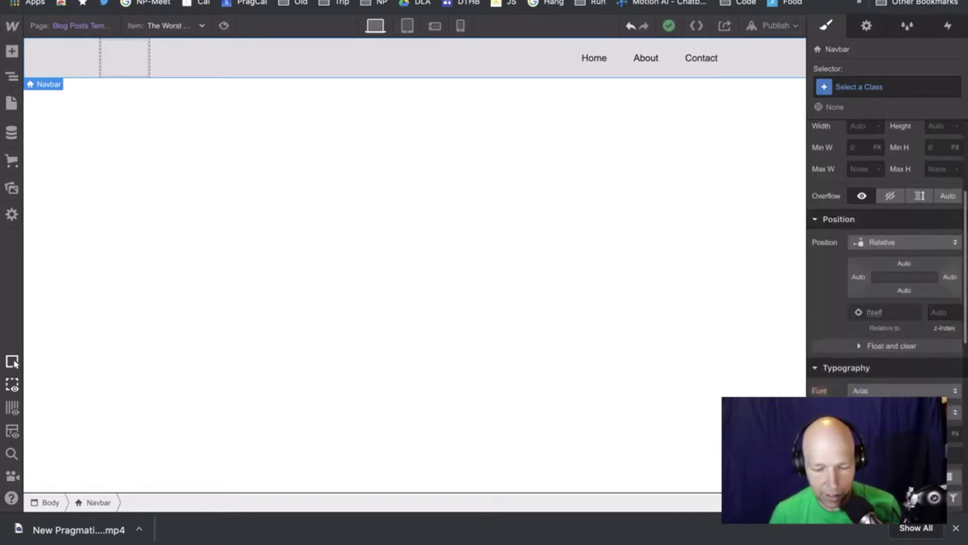
{"action": "scroll", "coordinate": [887, 252], "scroll_direction": "down", "scroll_amount": 5}
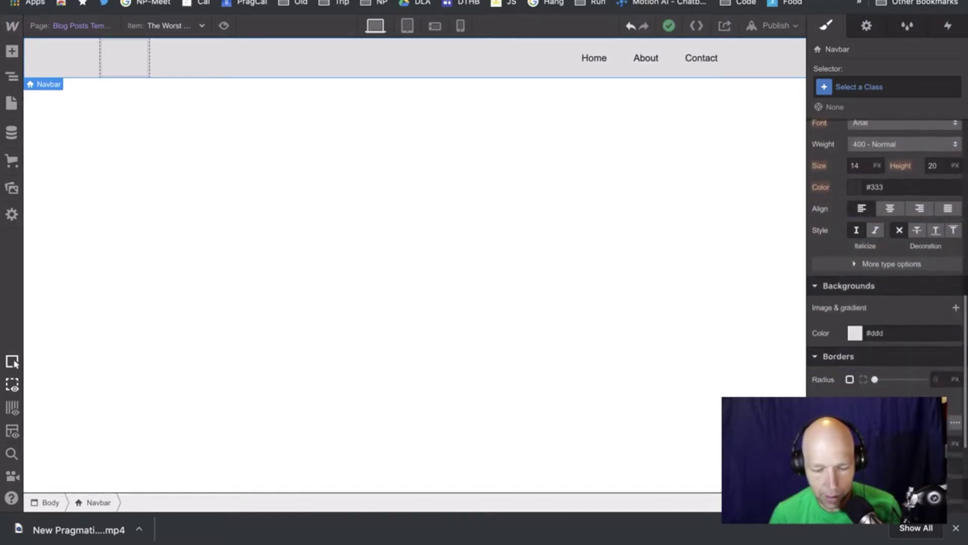
{"action": "scroll", "coordinate": [887, 252], "scroll_direction": "up", "scroll_amount": 1}
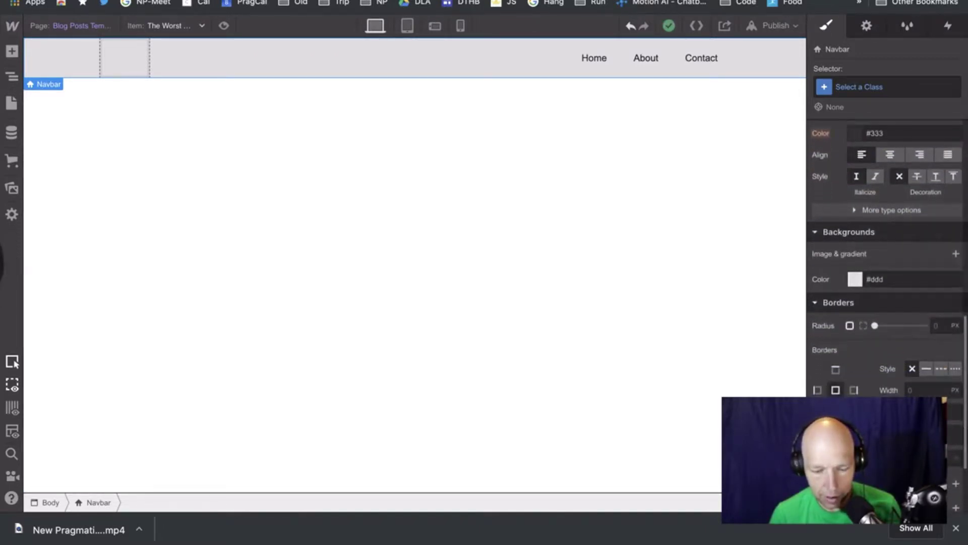
{"action": "scroll", "coordinate": [886, 161], "scroll_direction": "up", "scroll_amount": 3}
{"action": "scroll", "coordinate": [886, 161], "scroll_direction": "up", "scroll_amount": 2}
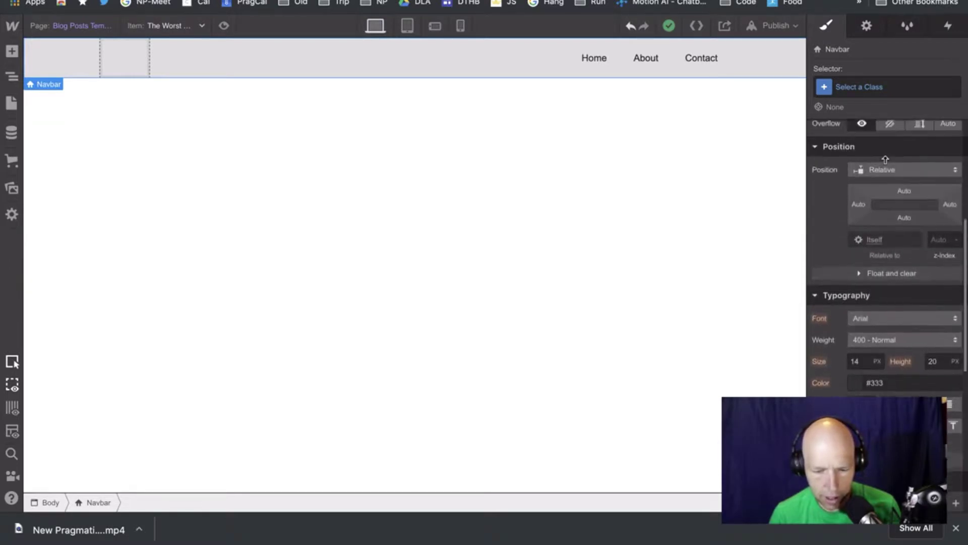
{"action": "left_click", "coordinate": [895, 160]}
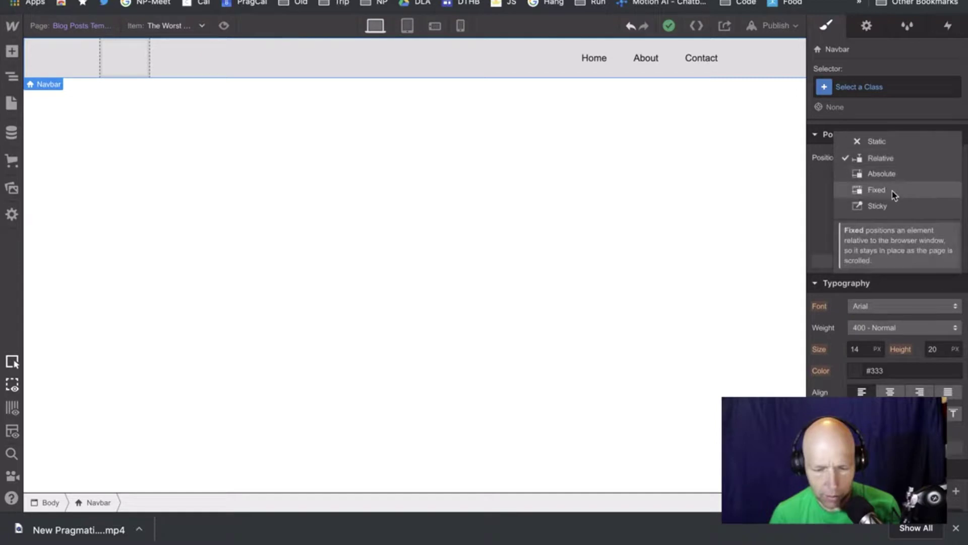
{"action": "left_click", "coordinate": [876, 190]}
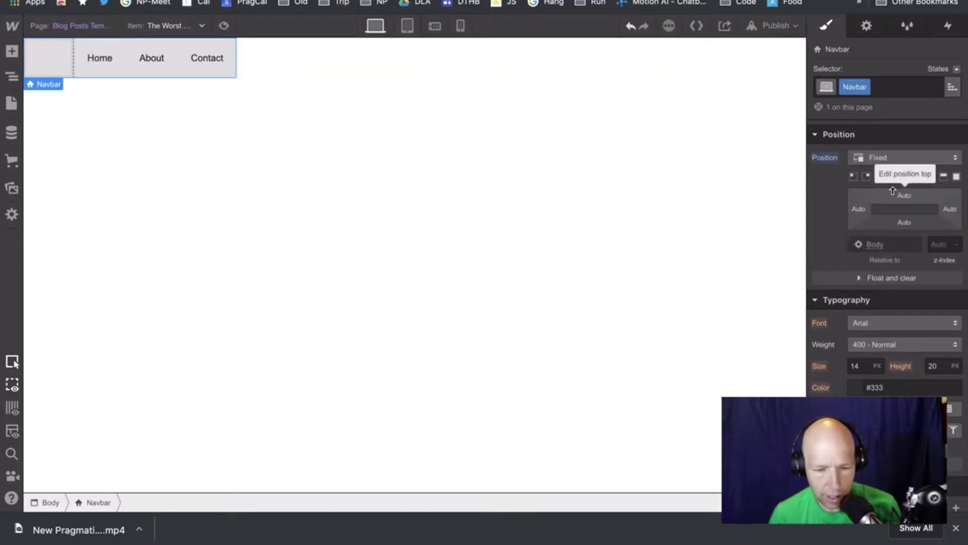
{"action": "left_click", "coordinate": [895, 159]}
{"action": "left_click", "coordinate": [895, 159]}
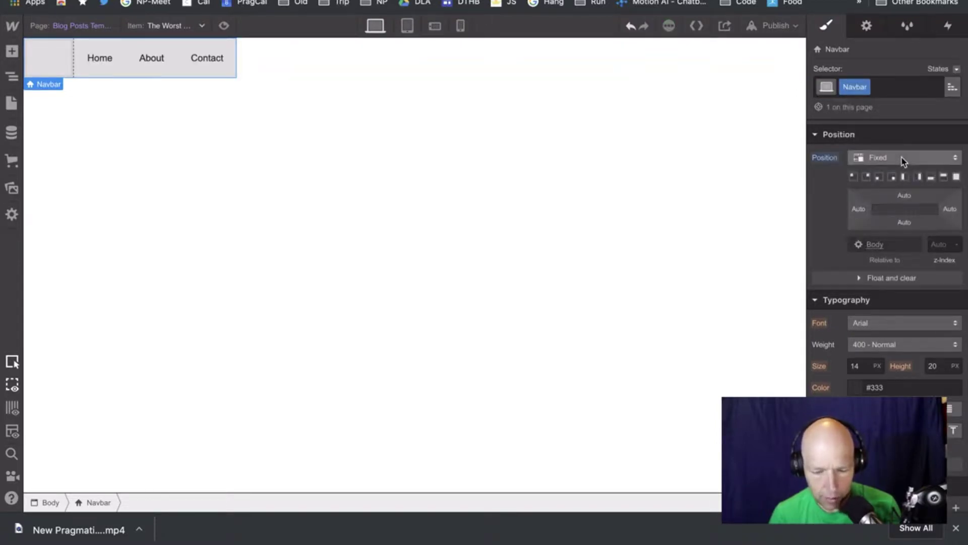
{"action": "left_click", "coordinate": [943, 178]}
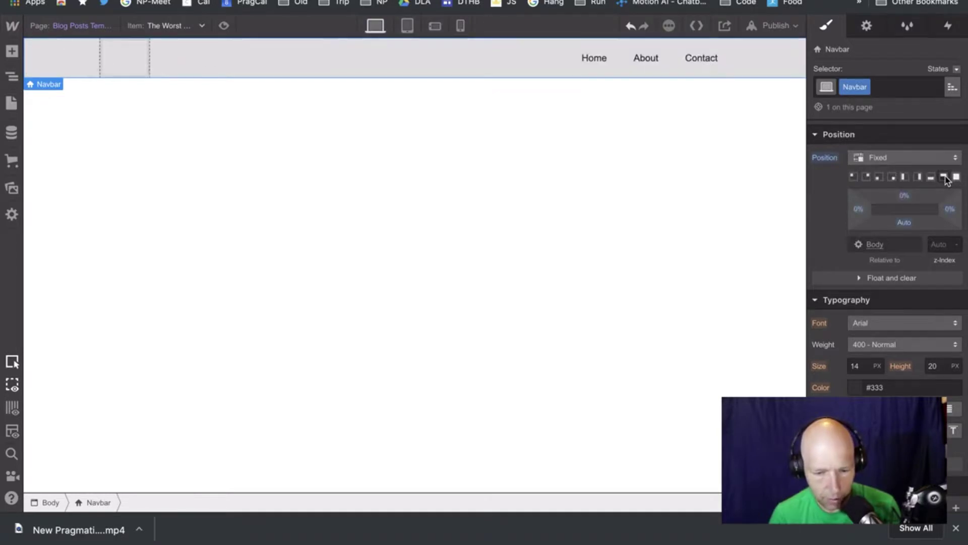
{"action": "left_click", "coordinate": [646, 168]}
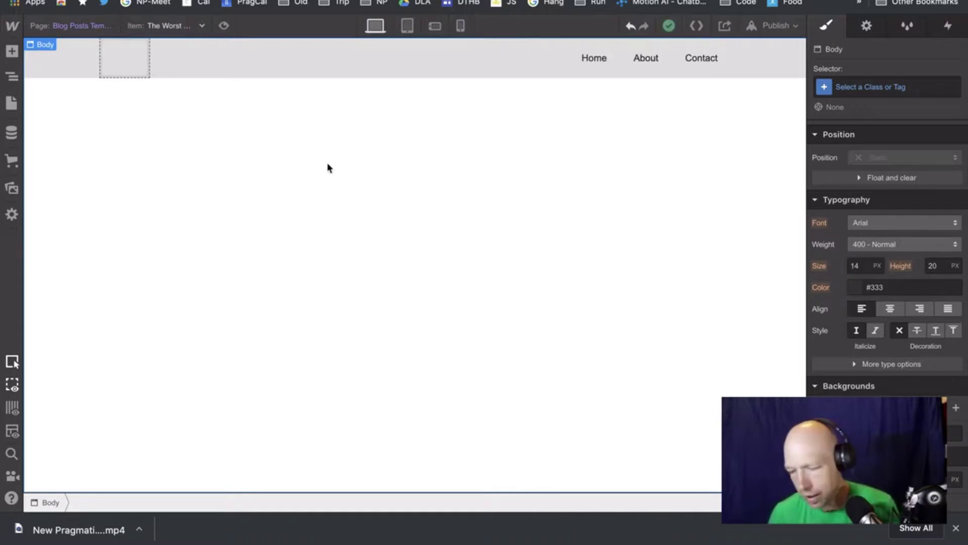
Add a Section to the page body outside the Navbar and select it for styling.
{"action": "left_click", "coordinate": [12, 57]}
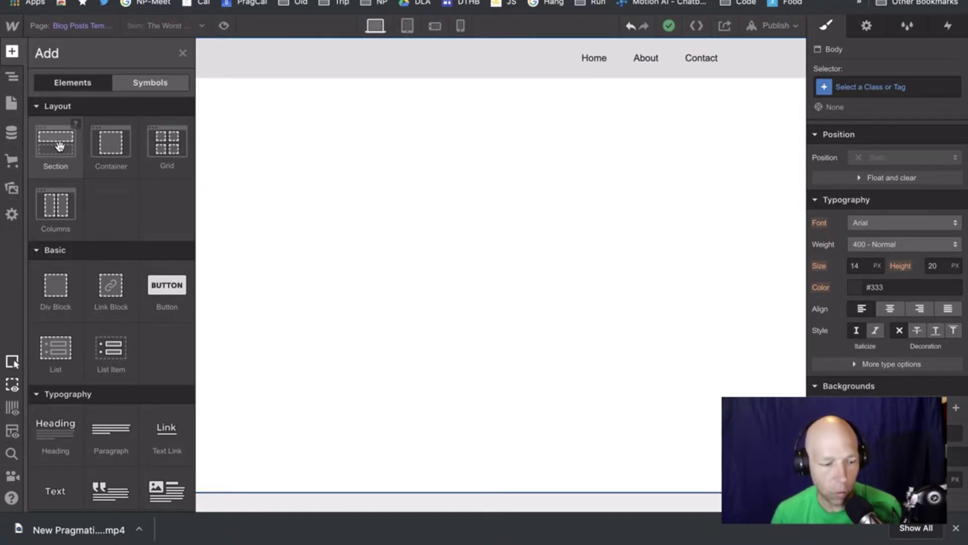
{"action": "left_click_drag", "start_coordinate": [65, 146], "coordinate": [320, 131]}
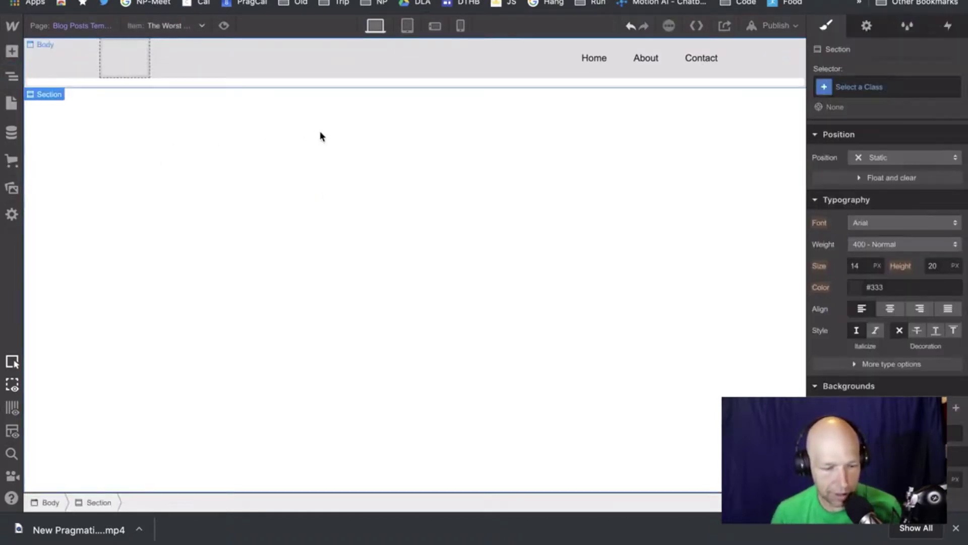
{"action": "left_click", "coordinate": [238, 74]}
{"action": "left_click", "coordinate": [240, 94]}
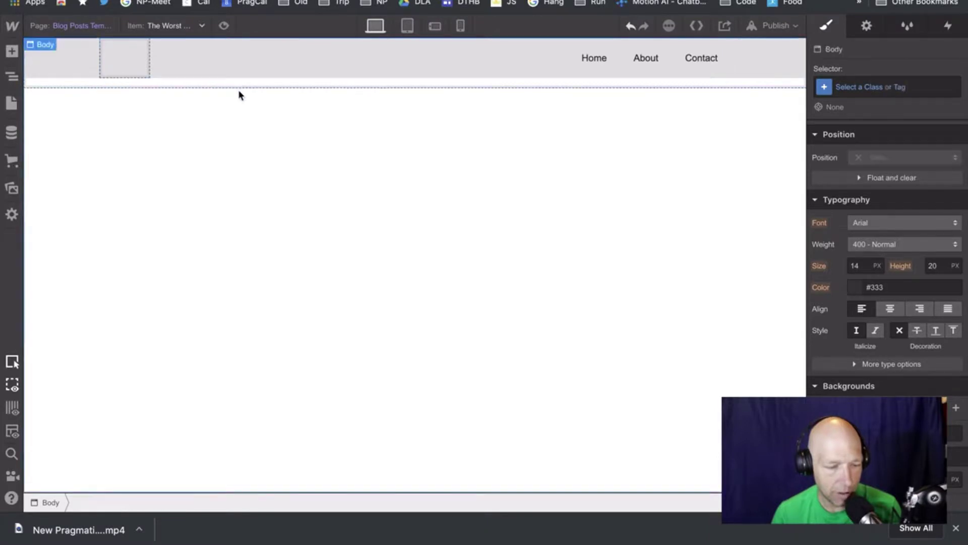
{"action": "left_click", "coordinate": [196, 91]}
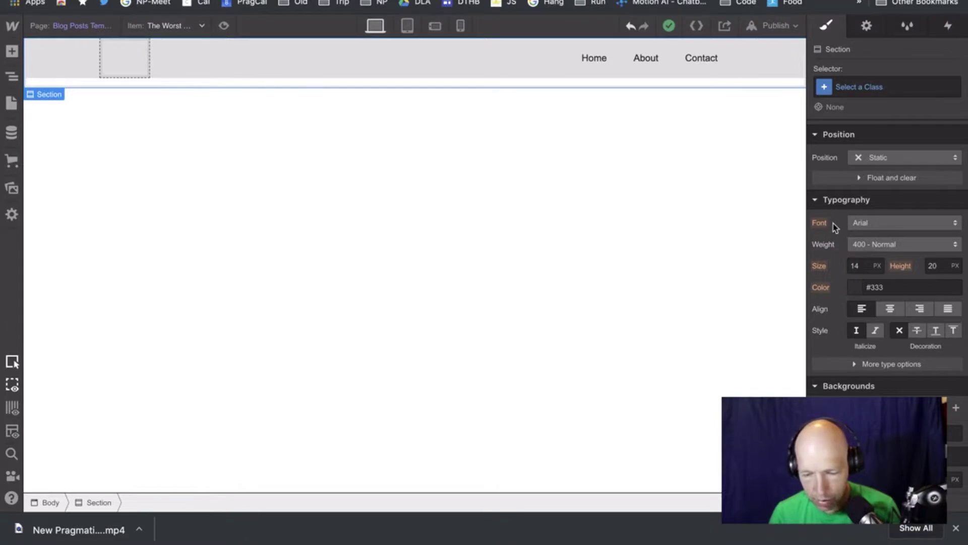
Bind the Section's background image to the Main Image field of the Blog Posts collection.
{"action": "left_click", "coordinate": [868, 26]}
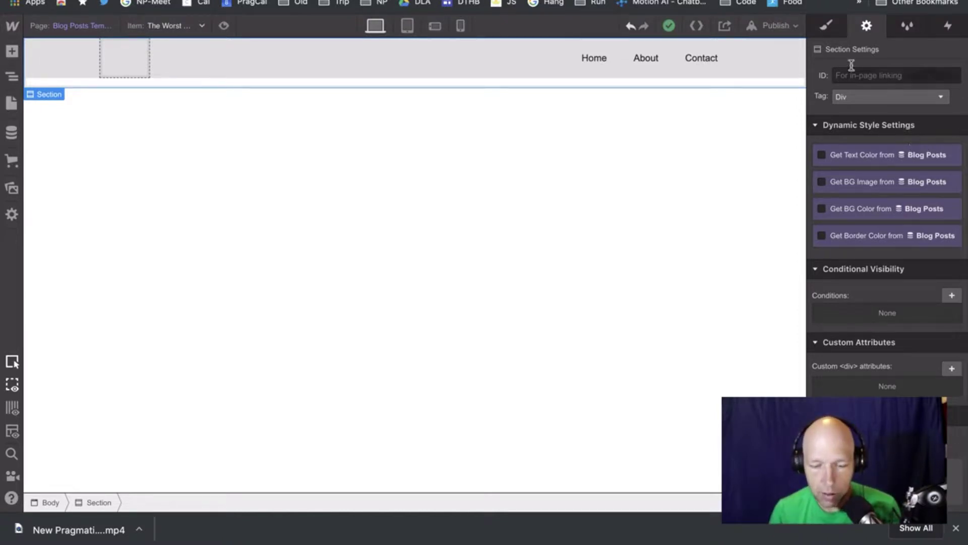
{"action": "left_click", "coordinate": [827, 28]}
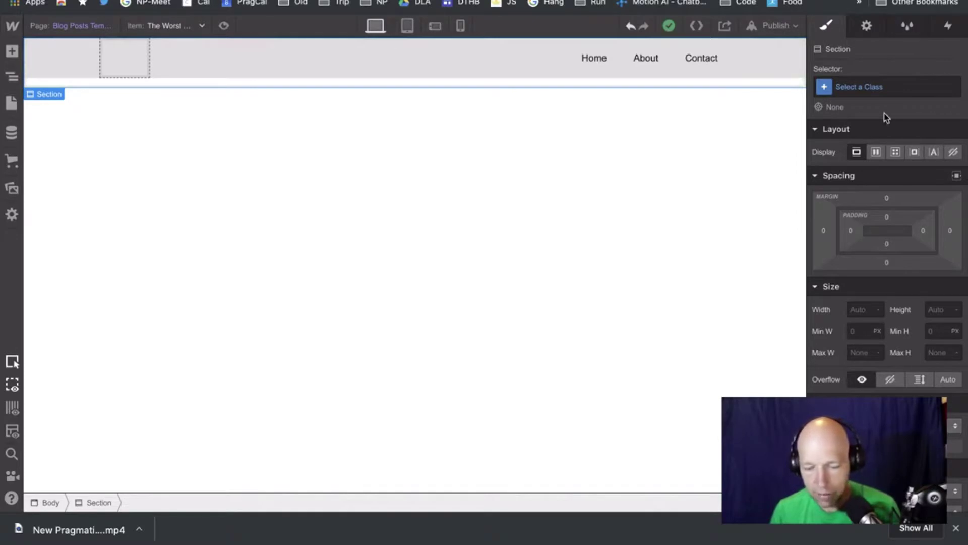
{"action": "left_click", "coordinate": [868, 27]}
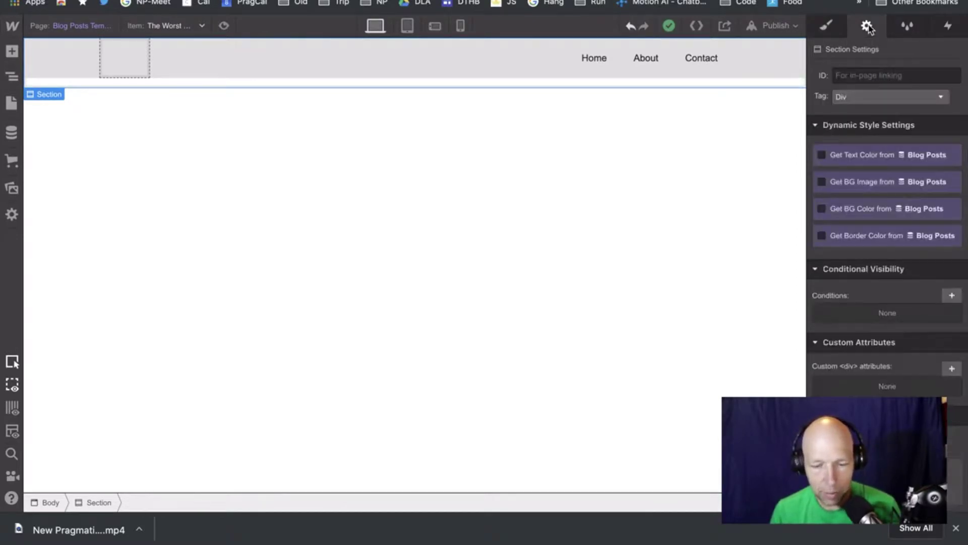
{"action": "left_click", "coordinate": [822, 183]}
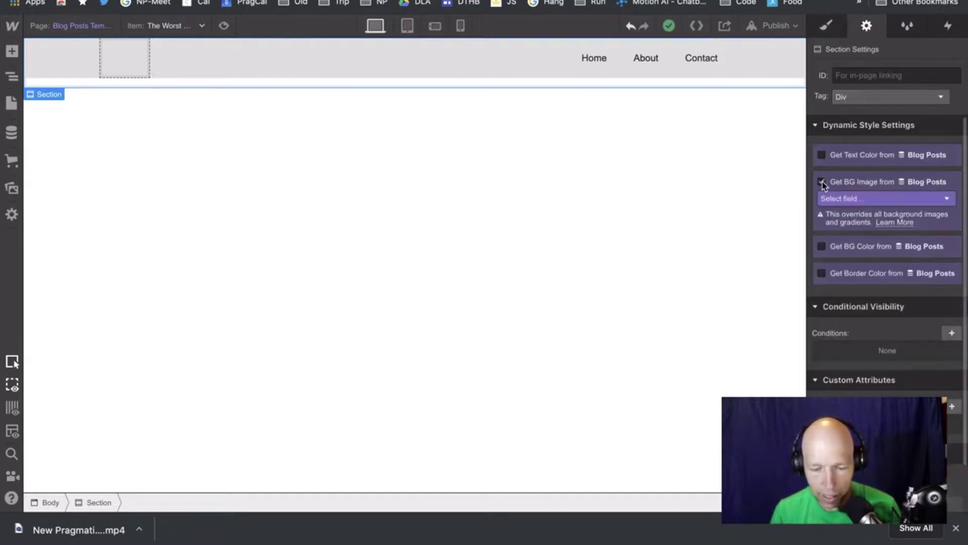
{"action": "left_click", "coordinate": [915, 202]}
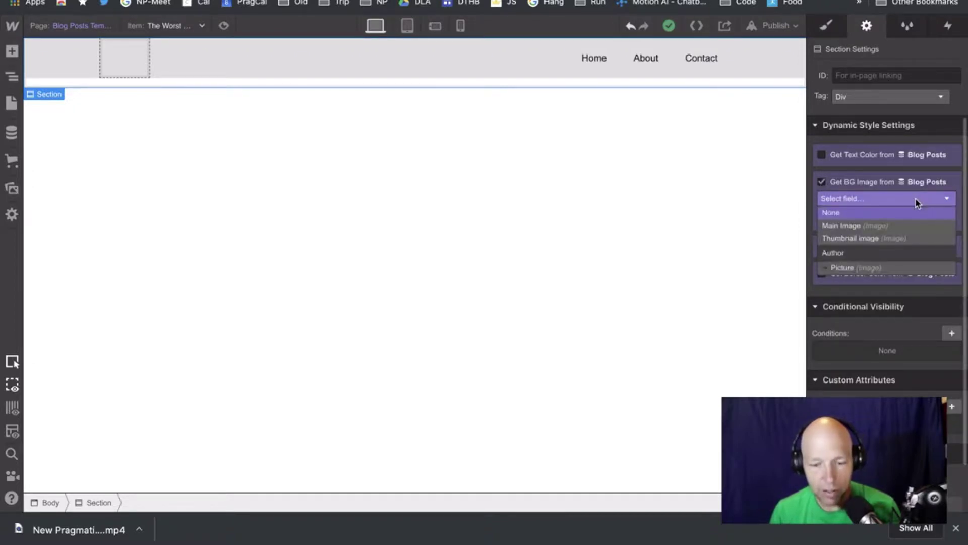
{"action": "left_click", "coordinate": [898, 225]}
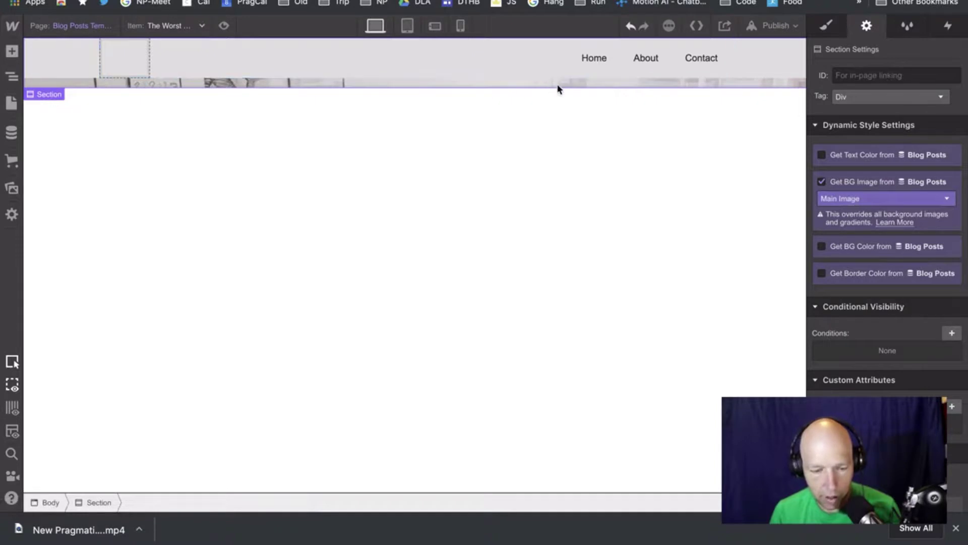
Try the Static position on the Navbar and undo the change.
{"action": "left_click", "coordinate": [827, 26]}
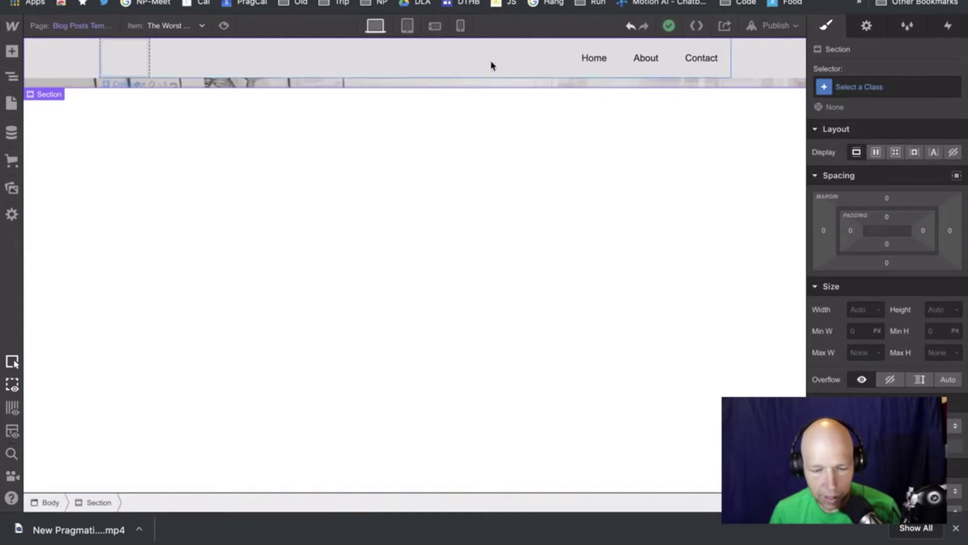
{"action": "left_click", "coordinate": [124, 63]}
{"action": "left_click", "coordinate": [60, 66]}
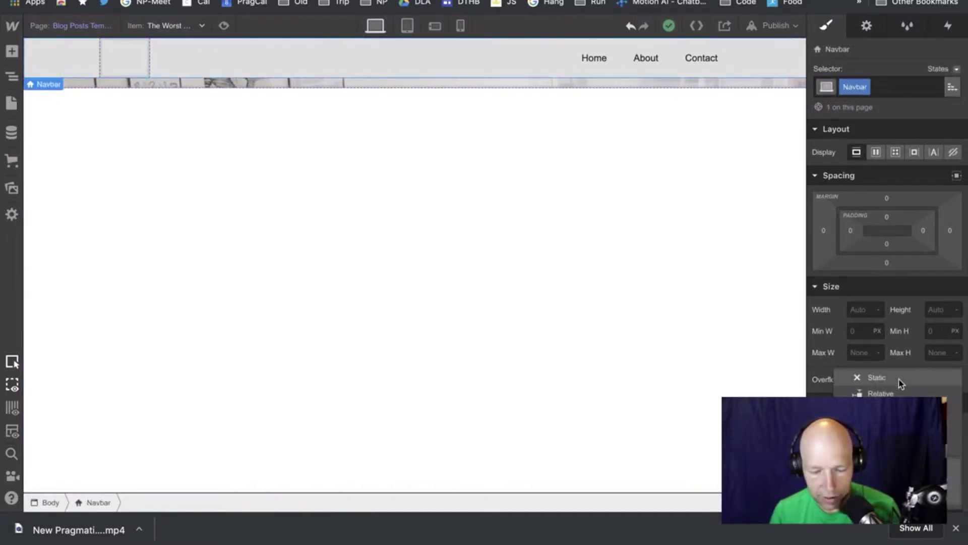
{"action": "left_click", "coordinate": [891, 380]}
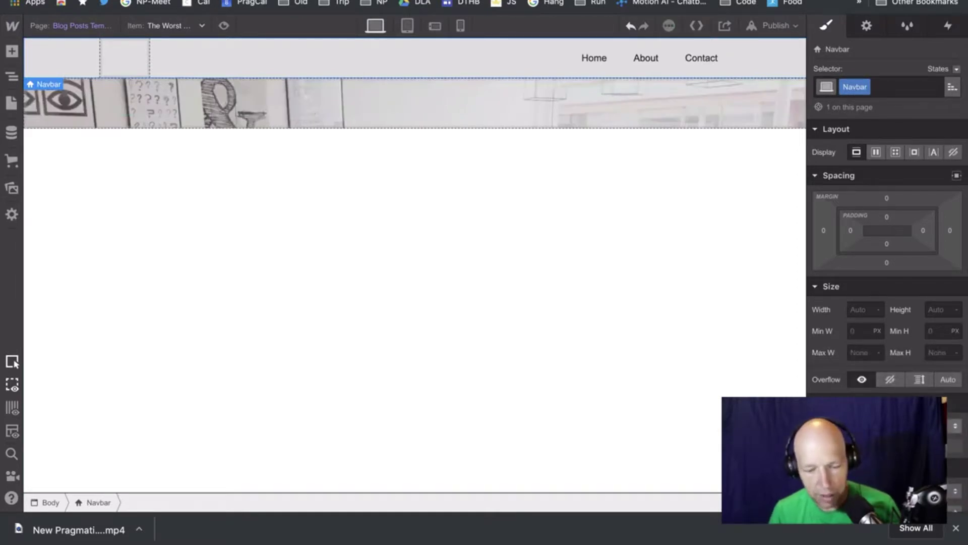
{"action": "left_click", "coordinate": [900, 404]}
{"action": "key", "text": "super+z"}
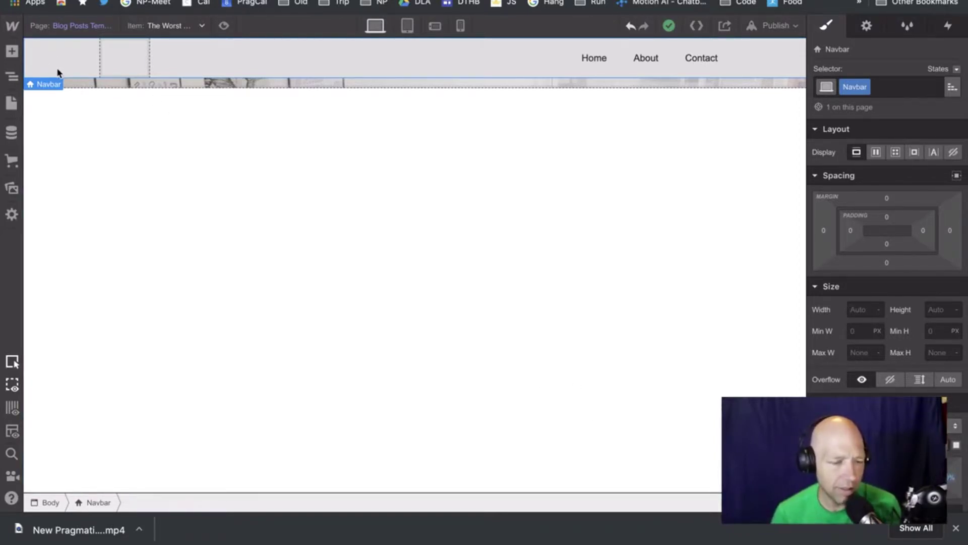
Examine the Navbar's nested structure, including its Container, Brand, Nav Menu and Menu Button elements.
{"action": "left_click", "coordinate": [10, 79]}
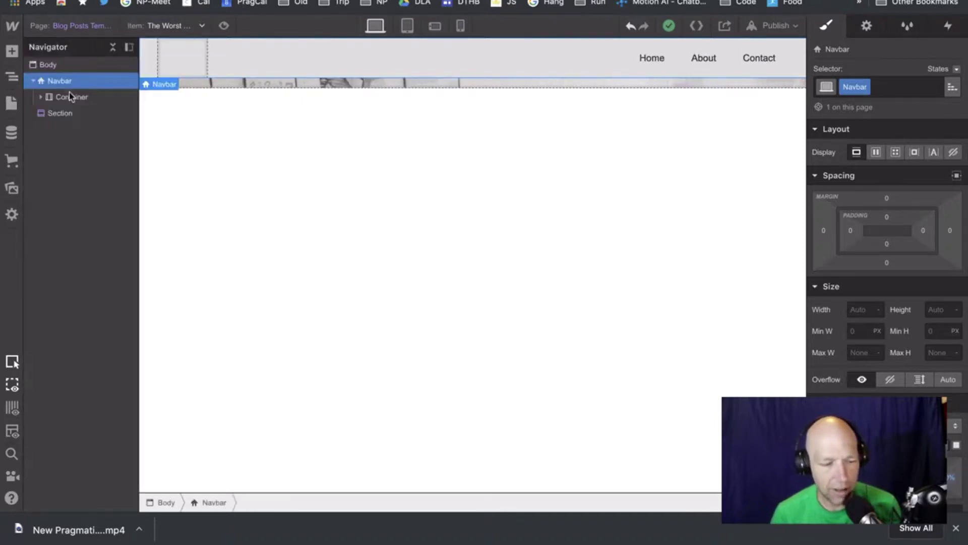
{"action": "left_click", "coordinate": [41, 97]}
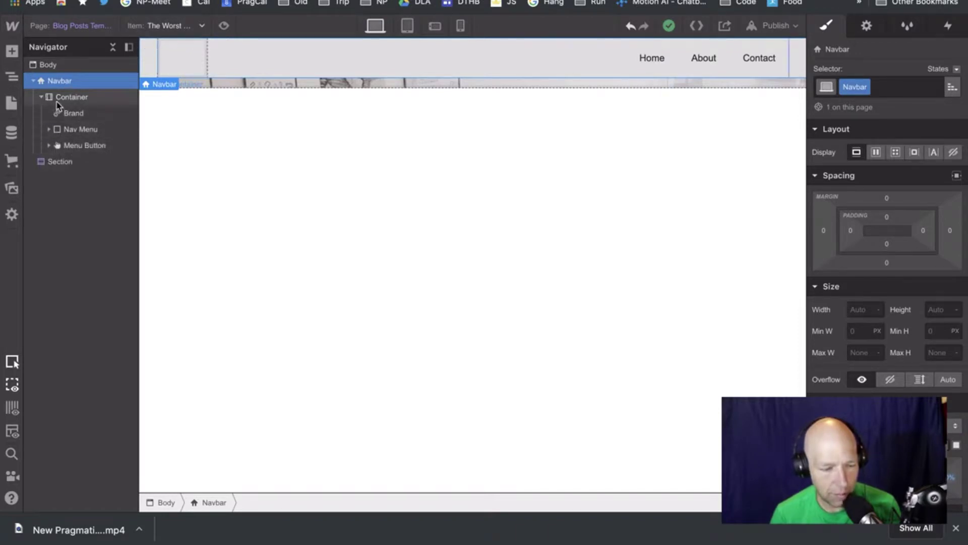
{"action": "left_click", "coordinate": [63, 98]}
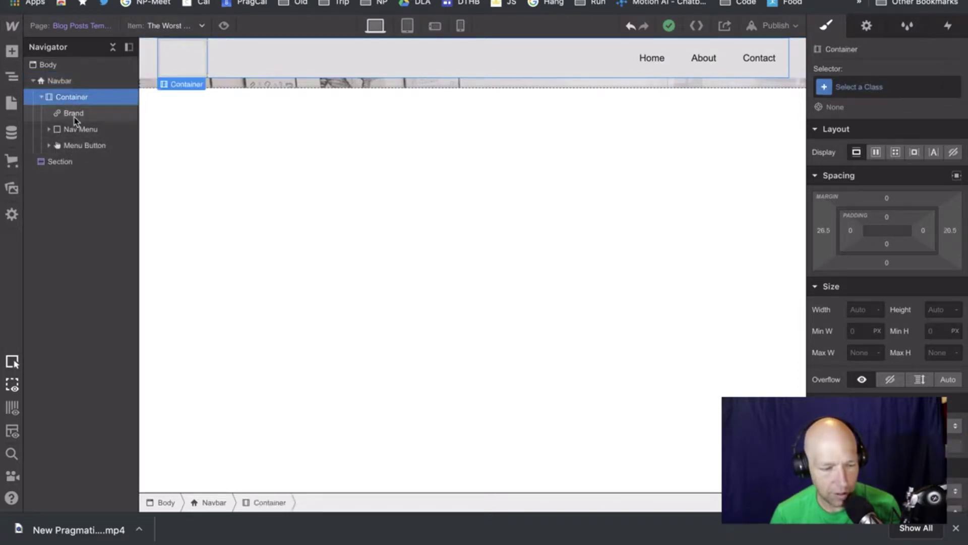
{"action": "left_click", "coordinate": [74, 113]}
{"action": "left_click", "coordinate": [78, 130]}
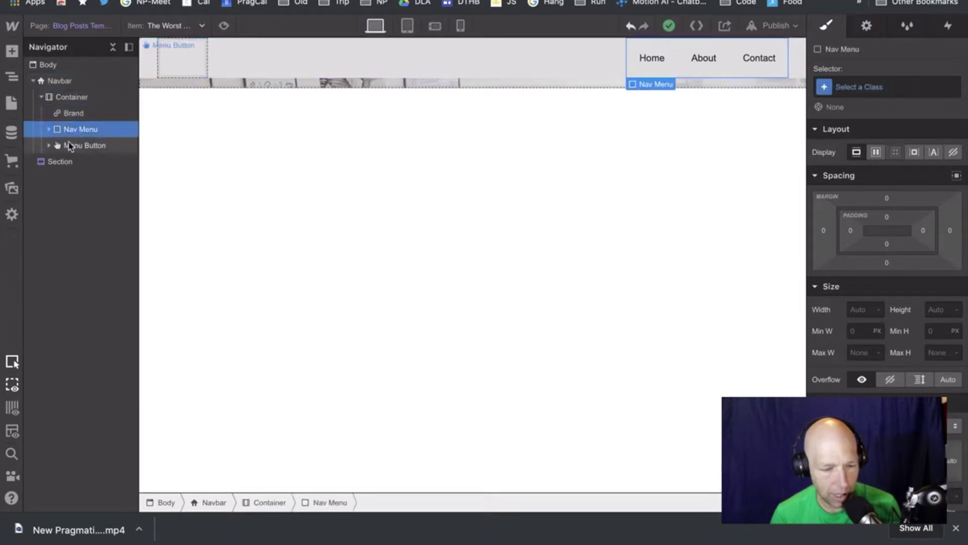
{"action": "left_click", "coordinate": [51, 147]}
{"action": "left_click", "coordinate": [49, 146]}
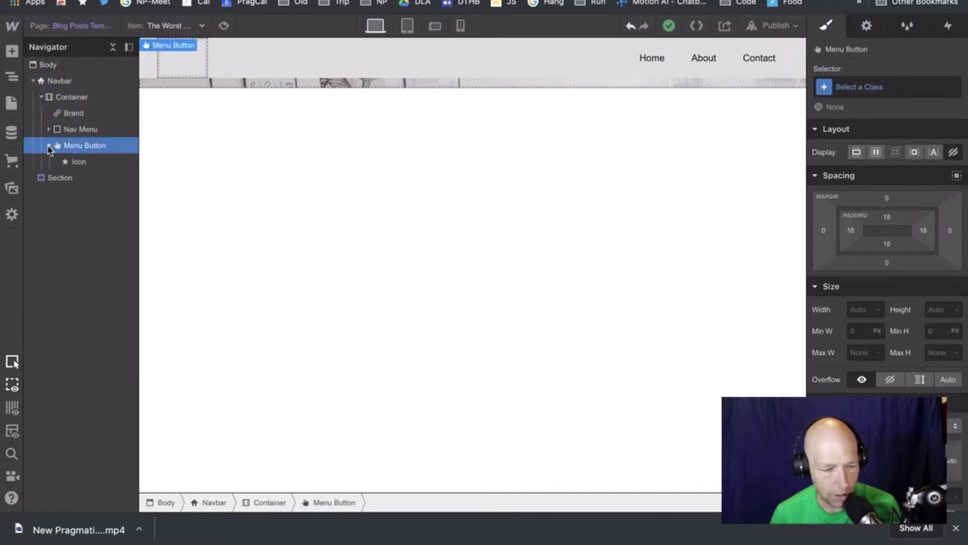
{"action": "left_click", "coordinate": [49, 146]}
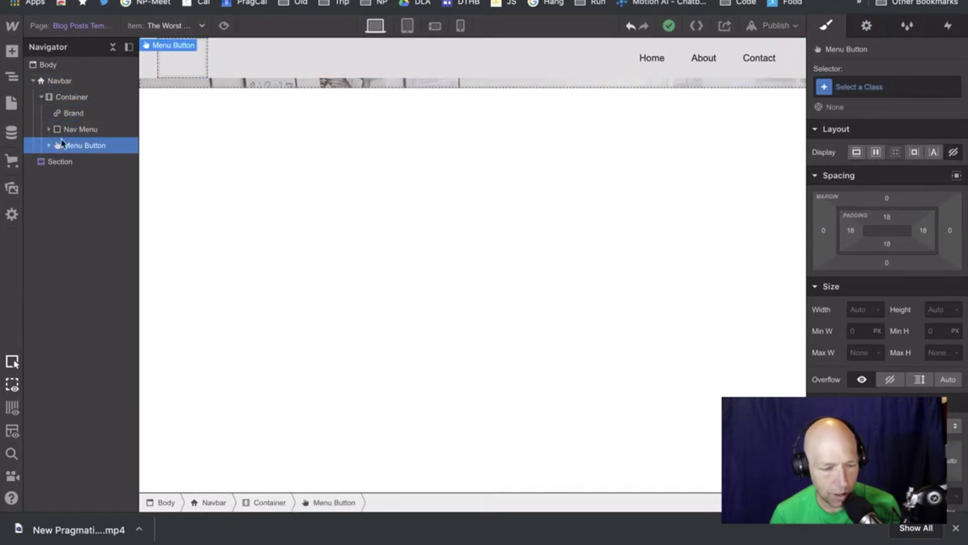
Make the Navbar's background color semi-transparent at 80% opacity.
{"action": "left_click", "coordinate": [58, 82]}
{"action": "scroll", "coordinate": [919, 389], "scroll_direction": "down", "scroll_amount": 1}
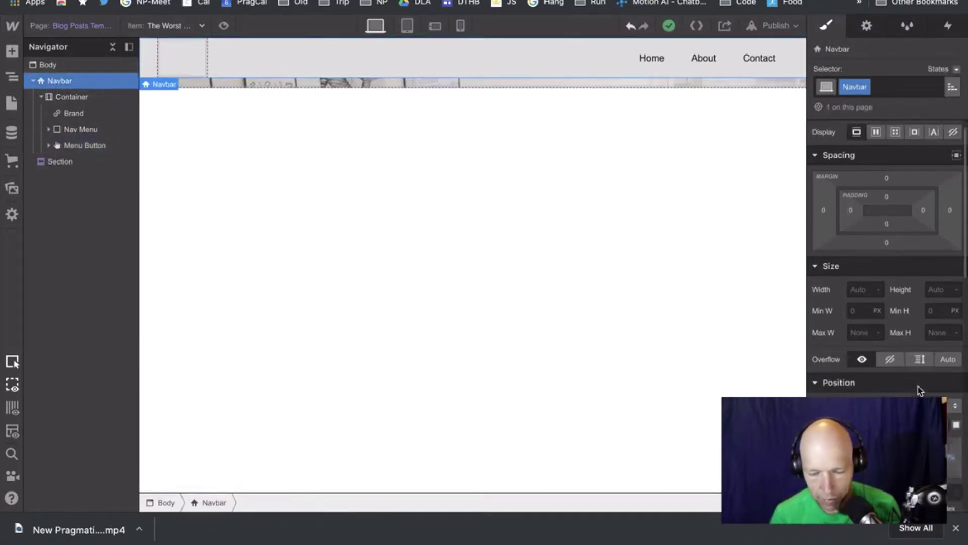
{"action": "scroll", "coordinate": [919, 390], "scroll_direction": "down", "scroll_amount": 10}
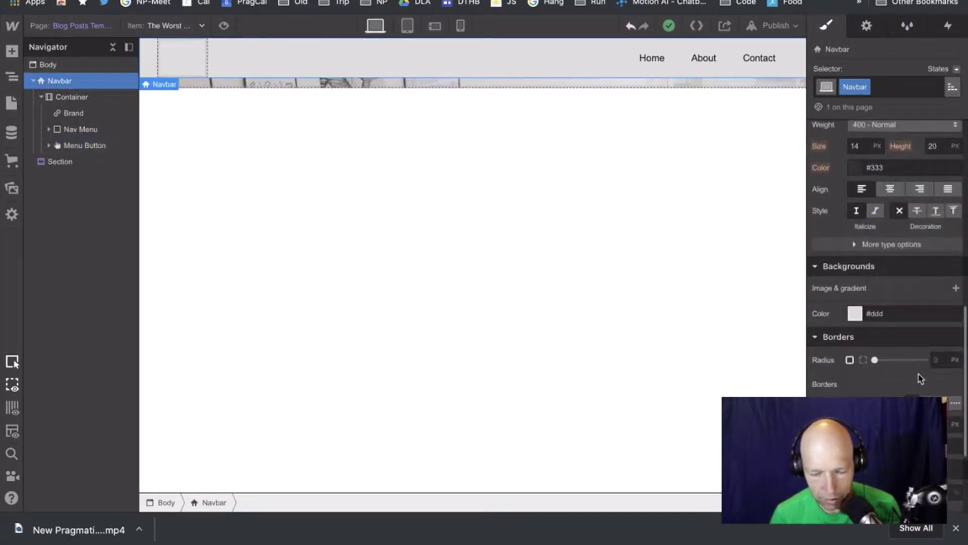
{"action": "scroll", "coordinate": [919, 378], "scroll_direction": "down", "scroll_amount": 3}
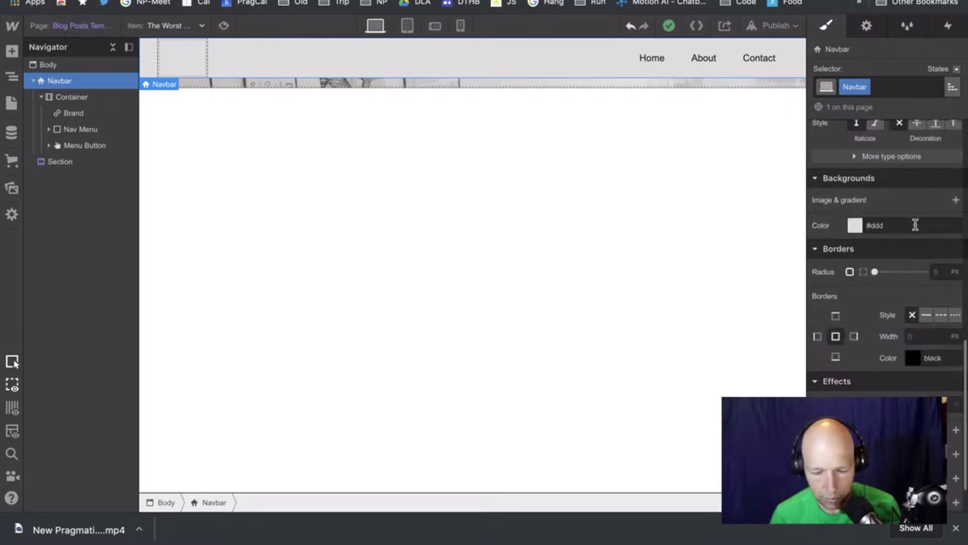
{"action": "left_click", "coordinate": [858, 226]}
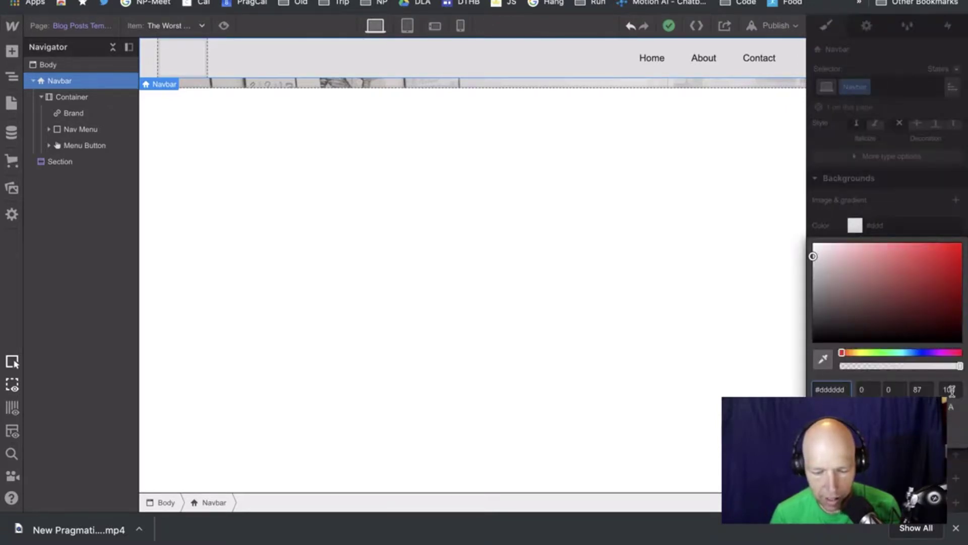
{"action": "left_click_drag", "start_coordinate": [960, 366], "coordinate": [933, 372]}
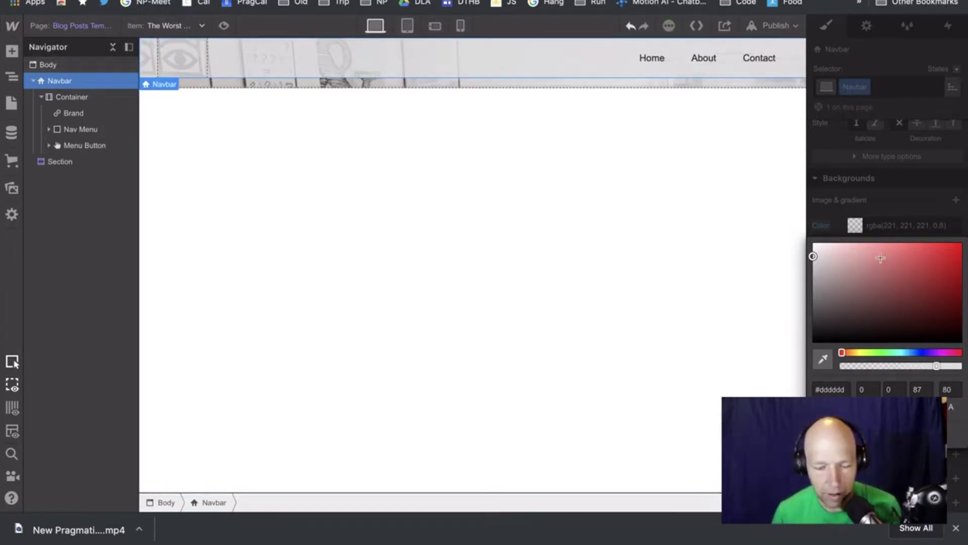
Change the Navbar's background to a dark green, about #177400, and finish the color selection.
{"action": "mouse_move", "coordinate": [878, 254]}
{"action": "left_mouse_down"}
{"action": "mouse_move", "coordinate": [903, 239]}
{"action": "mouse_move", "coordinate": [918, 243]}
{"action": "left_mouse_up"}
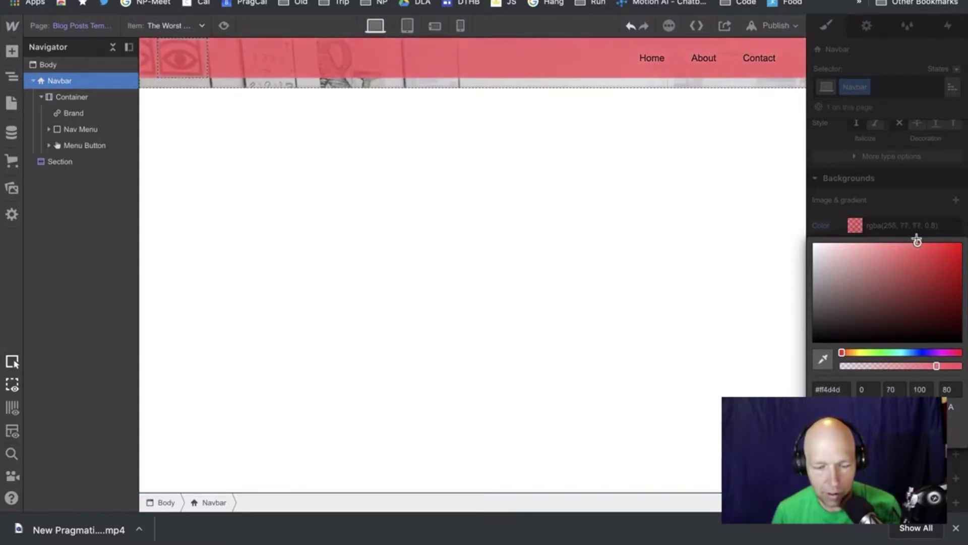
{"action": "left_click_drag", "start_coordinate": [883, 355], "coordinate": [878, 353]}
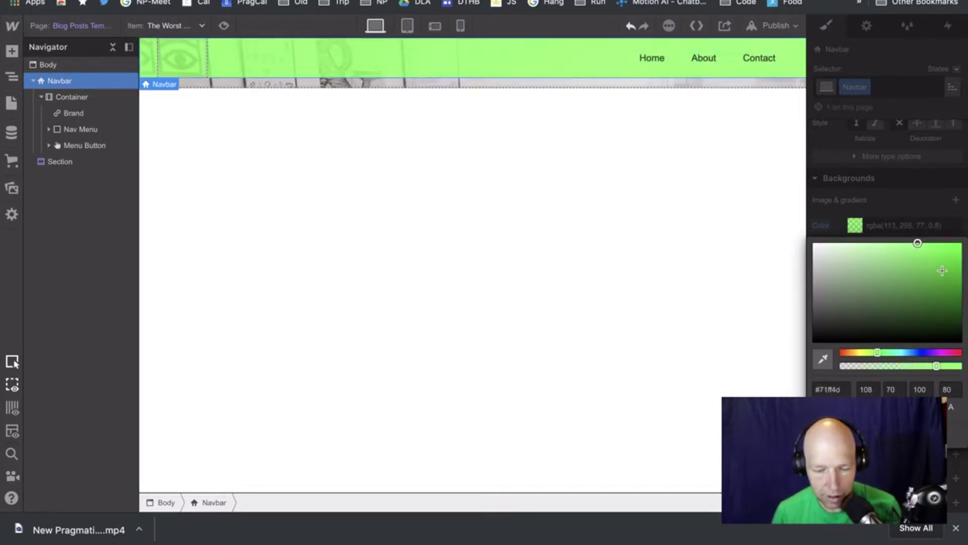
{"action": "mouse_move", "coordinate": [918, 242]}
{"action": "left_mouse_down"}
{"action": "mouse_move", "coordinate": [955, 279]}
{"action": "mouse_move", "coordinate": [963, 270]}
{"action": "mouse_move", "coordinate": [964, 298]}
{"action": "left_mouse_up"}
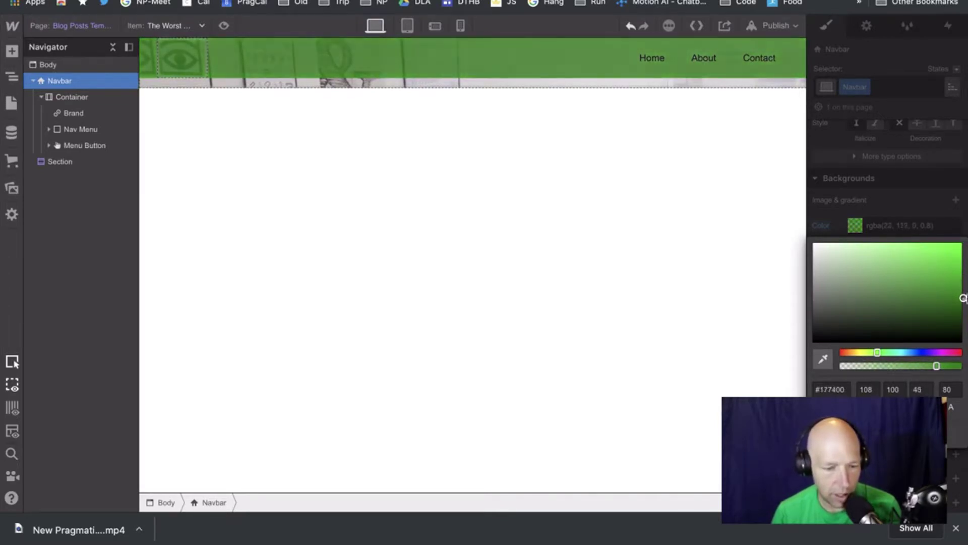
{"action": "left_click", "coordinate": [677, 269]}
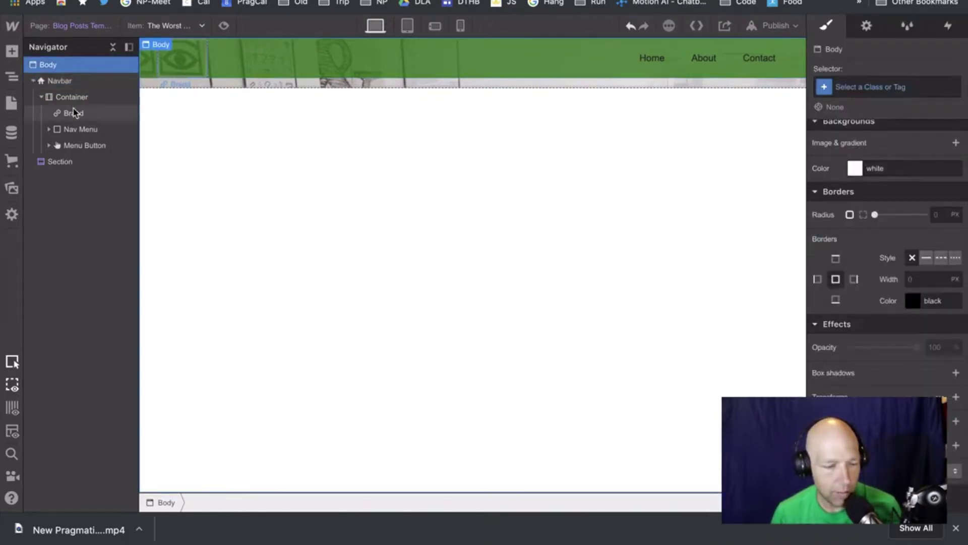
Set the minimum height of the Section below the Navbar to 1000 px.
{"action": "left_click", "coordinate": [65, 162]}
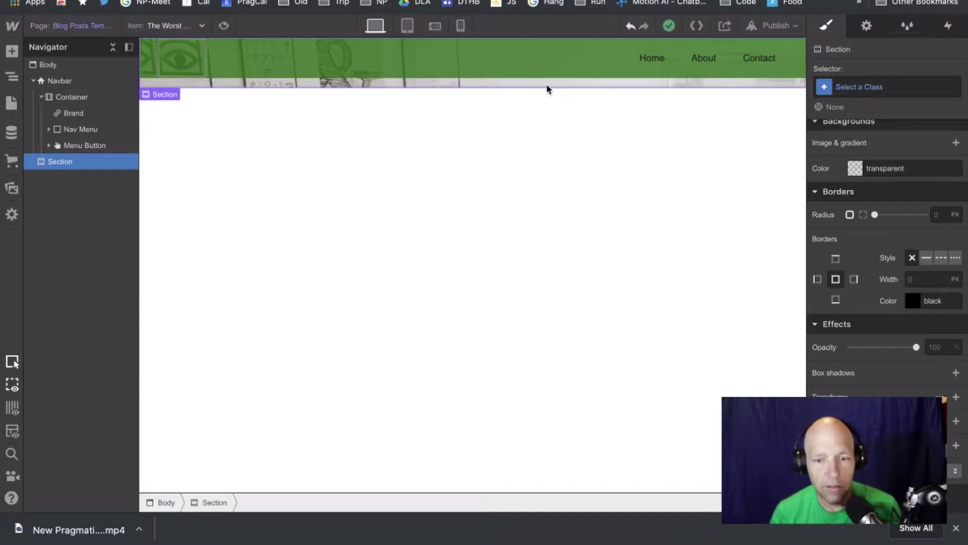
{"action": "scroll", "coordinate": [943, 202], "scroll_direction": "up", "scroll_amount": 10}
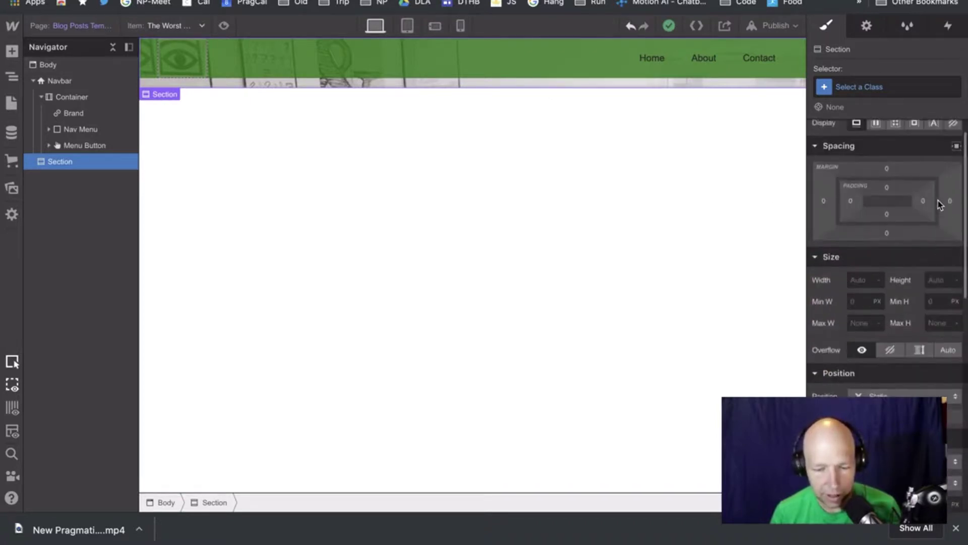
{"action": "scroll", "coordinate": [941, 204], "scroll_direction": "down", "scroll_amount": 5}
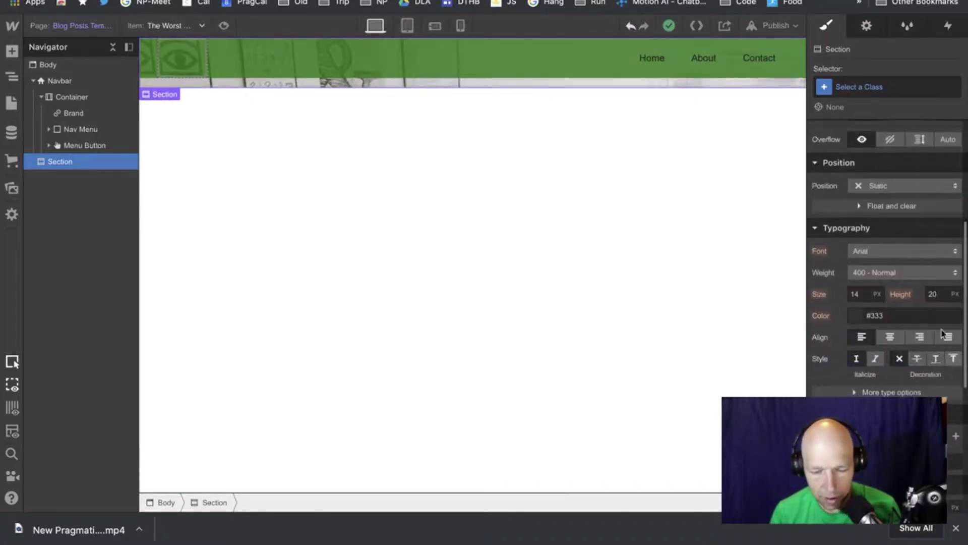
{"action": "scroll", "coordinate": [938, 333], "scroll_direction": "down", "scroll_amount": 5}
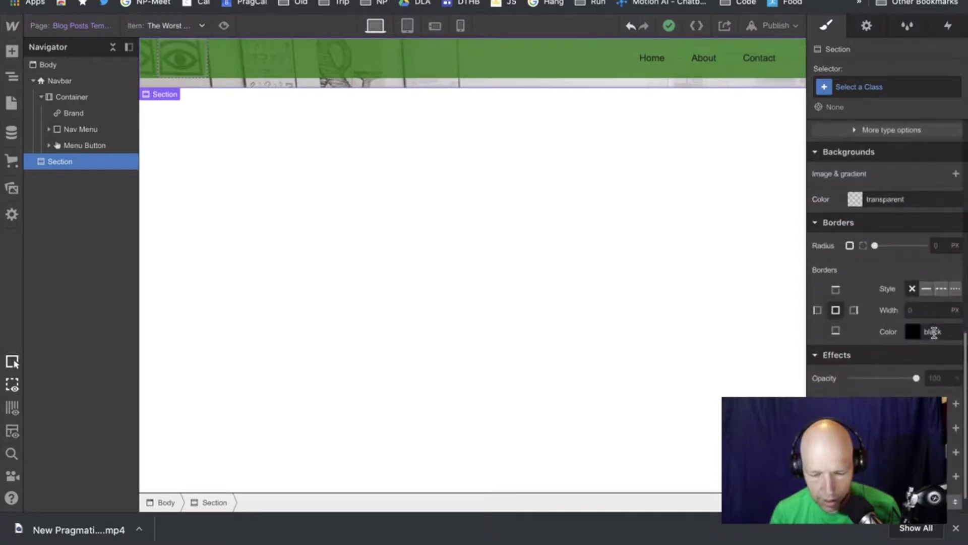
{"action": "scroll", "coordinate": [934, 331], "scroll_direction": "up", "scroll_amount": 5}
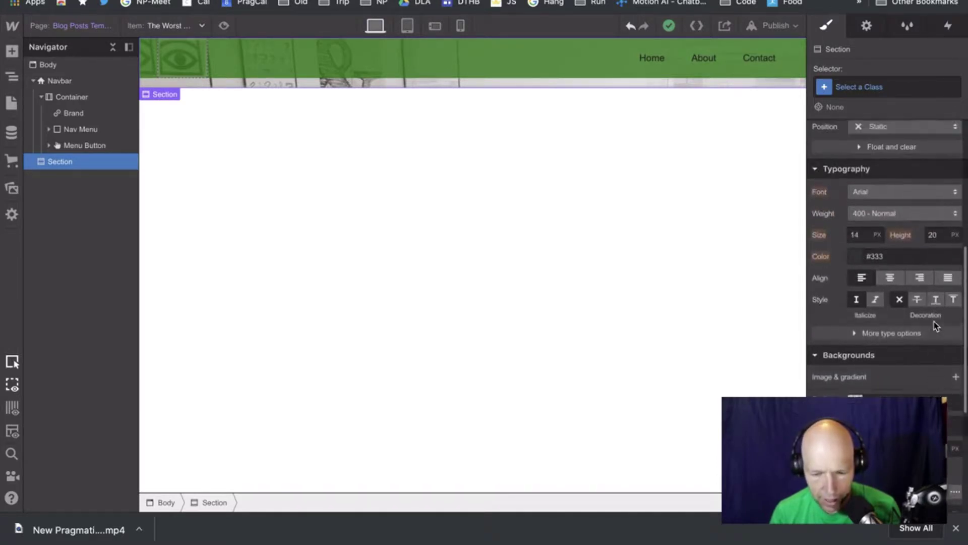
{"action": "scroll", "coordinate": [934, 321], "scroll_direction": "up", "scroll_amount": 5}
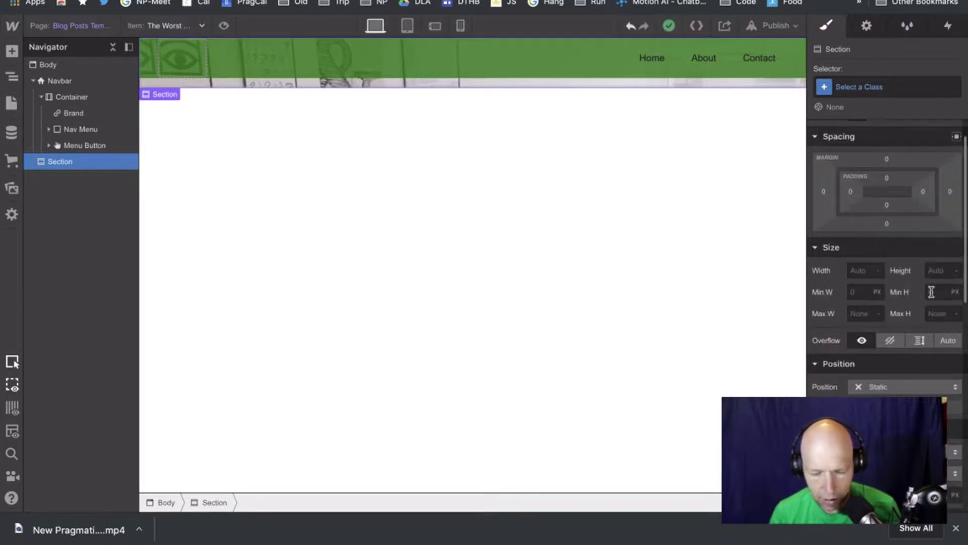
{"action": "left_click", "coordinate": [934, 292]}
{"action": "type", "text": "1000"}
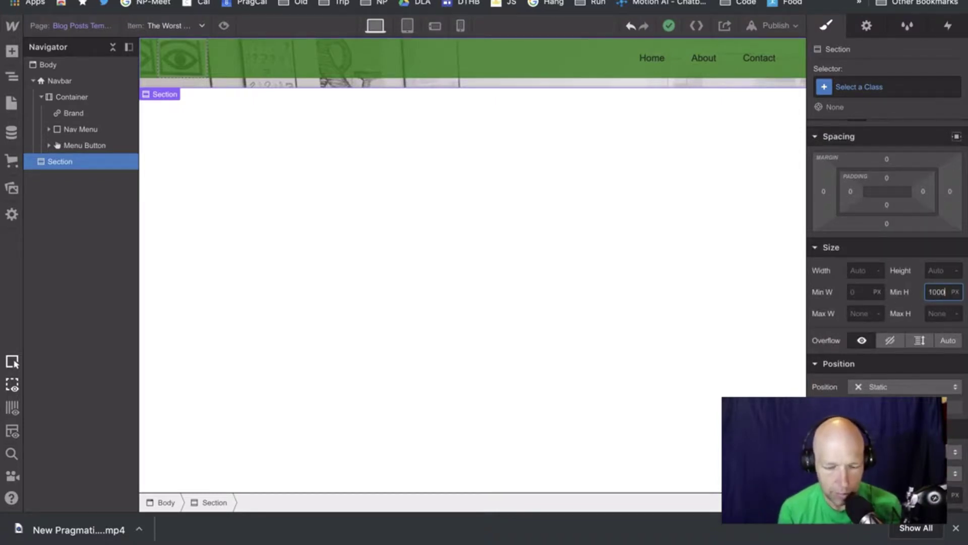
{"action": "key", "text": "Return"}
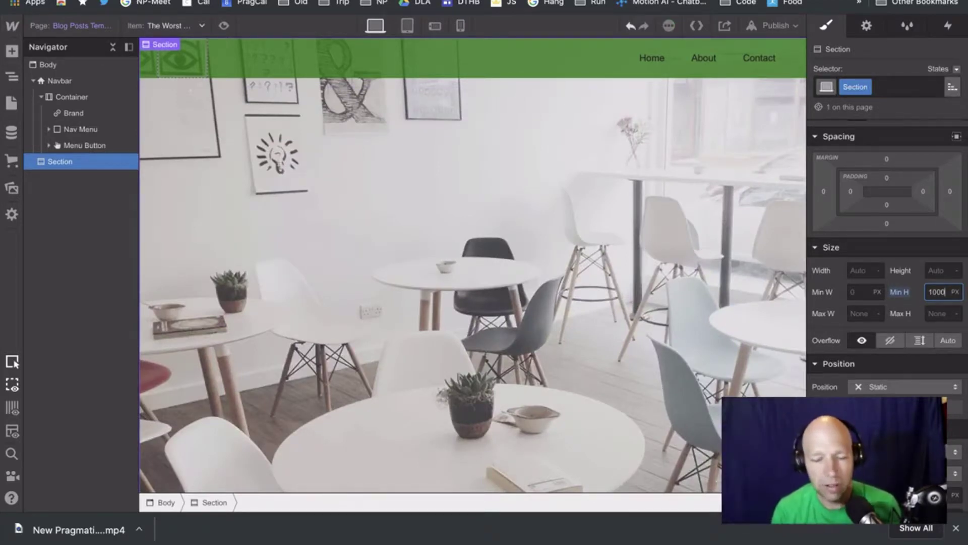
Clear the Section's minimum height, resetting it to 0 px.
{"action": "key", "text": "BackSpace"}
{"action": "key", "text": "BackSpace"}
{"action": "key", "text": "BackSpace"}
{"action": "key", "text": "BackSpace"}
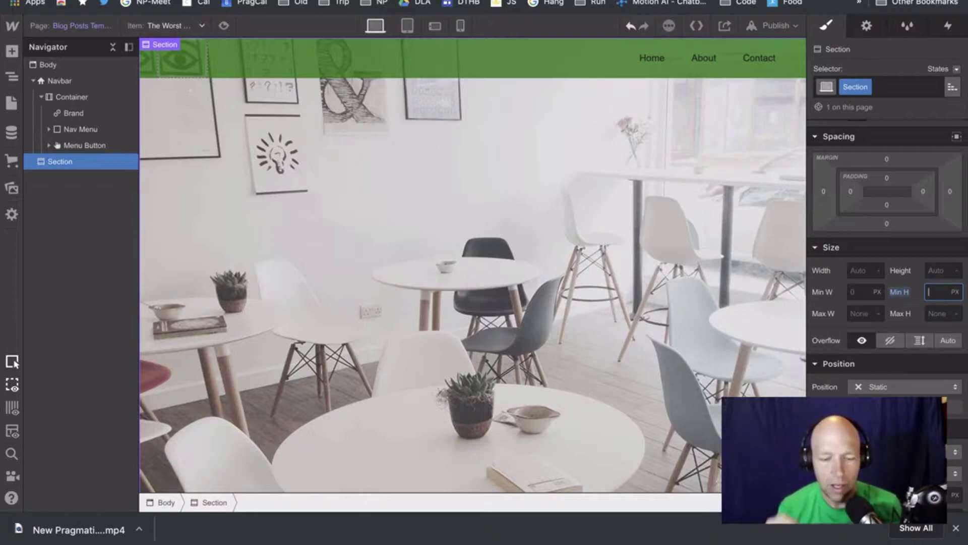
{"action": "key", "text": "Return"}
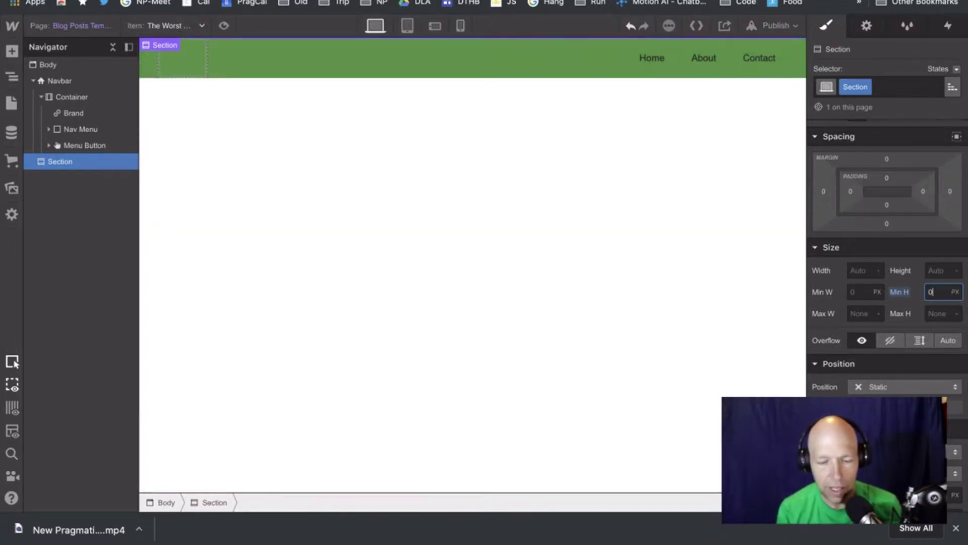
Undo the last minimum height change on the Section.
{"action": "key", "text": "super+z"}
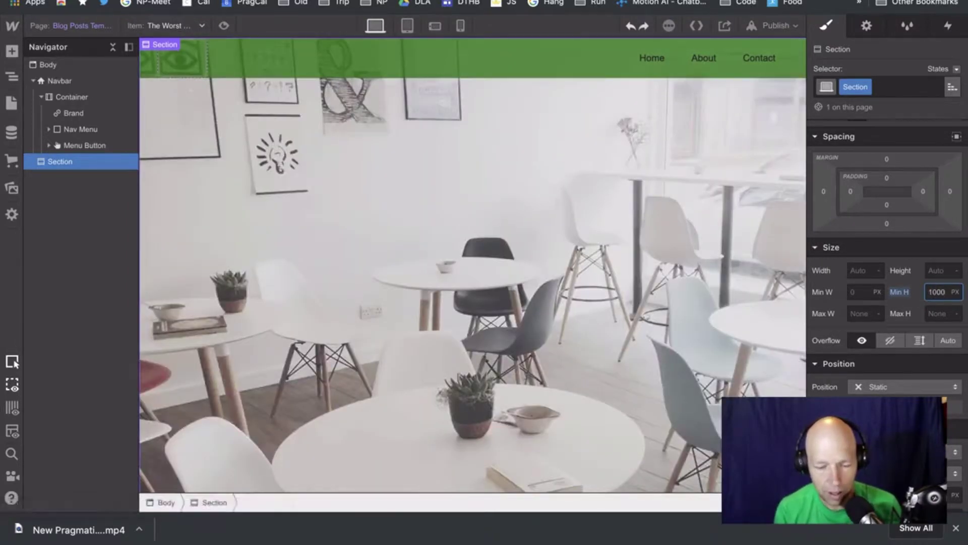
{"action": "key", "text": "Return"}
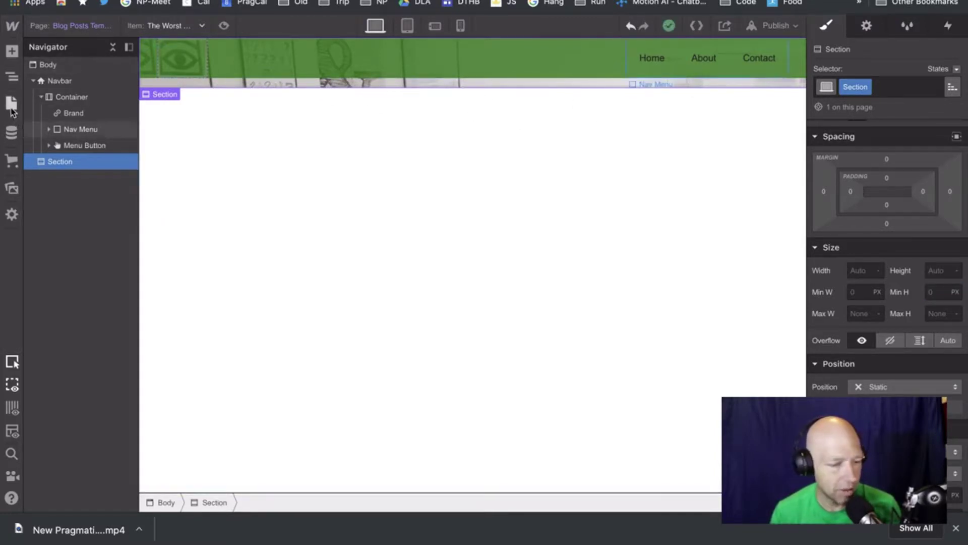
Add a Container inside the Section below the Navbar and place a Heading in that Container.
{"action": "left_click", "coordinate": [11, 57]}
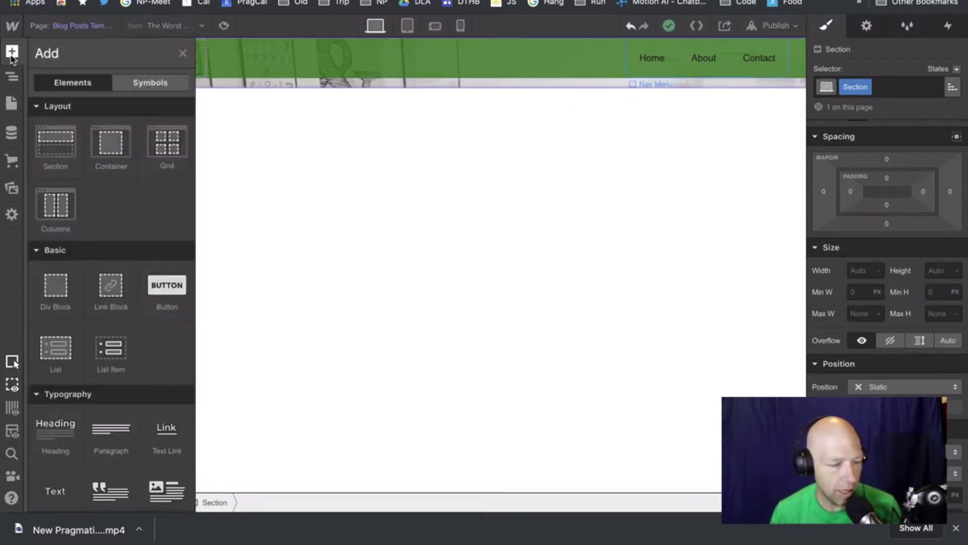
{"action": "left_click_drag", "start_coordinate": [121, 141], "coordinate": [325, 83]}
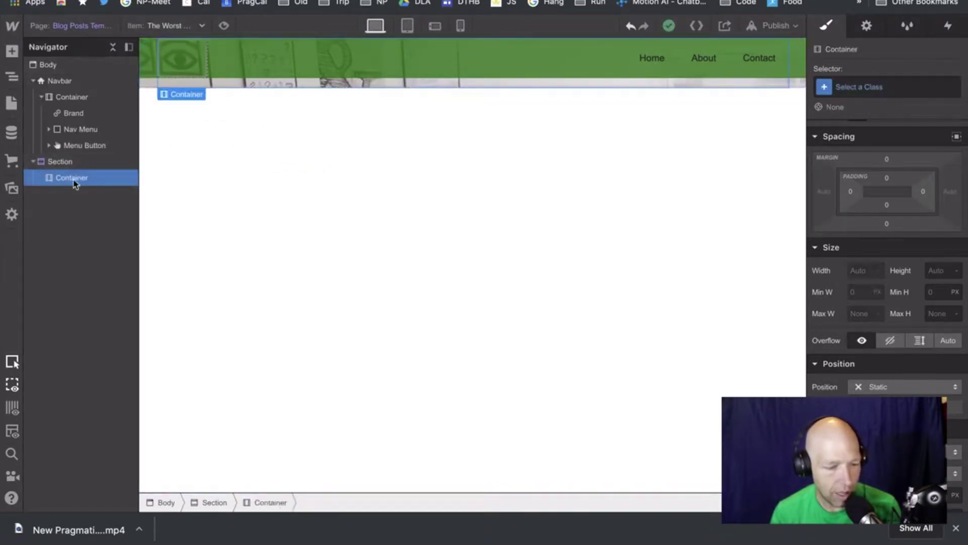
{"action": "mouse_move", "coordinate": [70, 182]}
{"action": "left_mouse_down"}
{"action": "mouse_move", "coordinate": [76, 144]}
{"action": "mouse_move", "coordinate": [81, 192]}
{"action": "mouse_move", "coordinate": [51, 180]}
{"action": "left_mouse_up"}
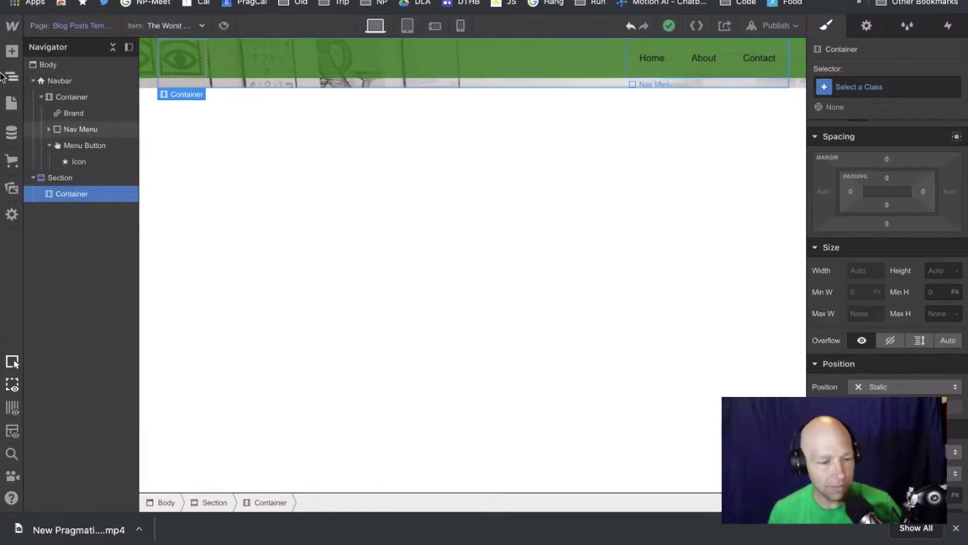
{"action": "left_click", "coordinate": [12, 51]}
{"action": "scroll", "coordinate": [64, 390], "scroll_direction": "down", "scroll_amount": 2}
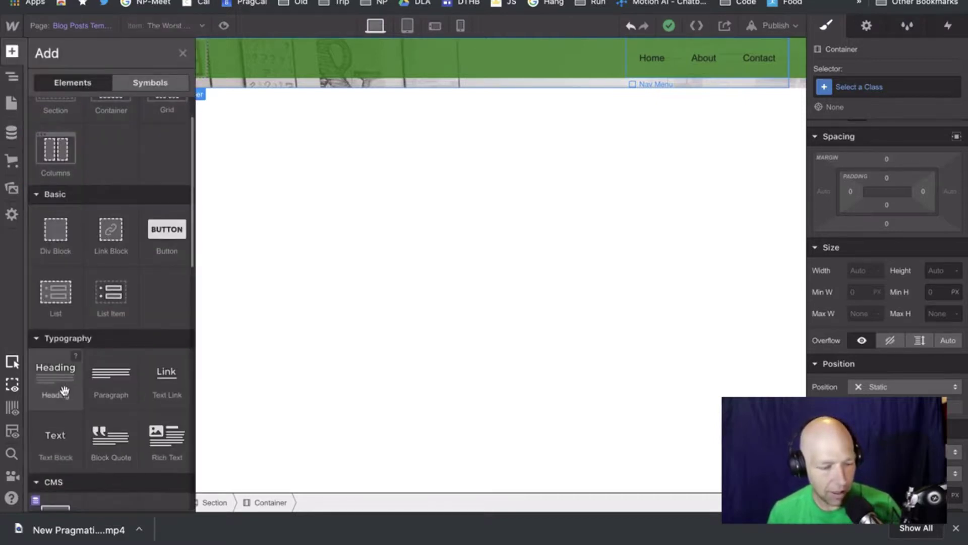
{"action": "left_click_drag", "start_coordinate": [56, 378], "coordinate": [68, 211]}
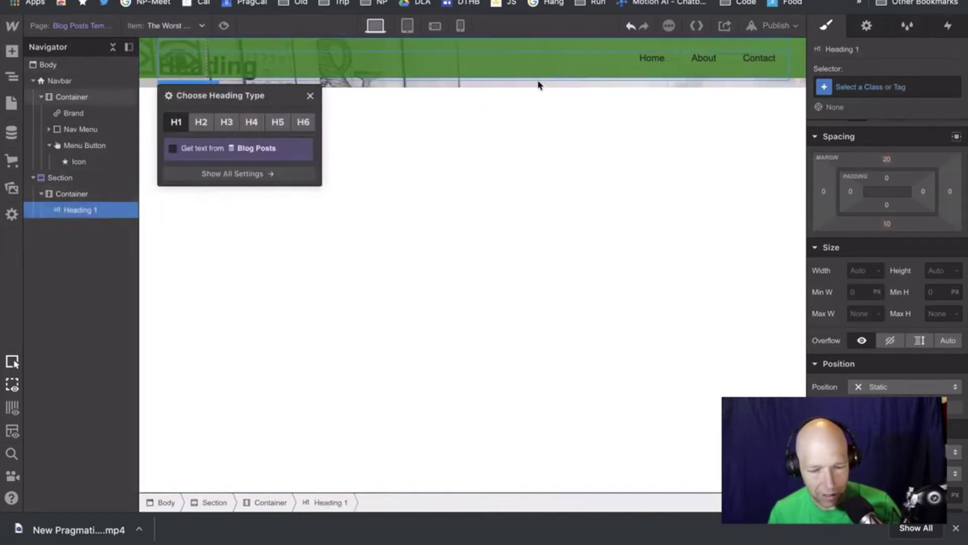
{"action": "left_click", "coordinate": [228, 151]}
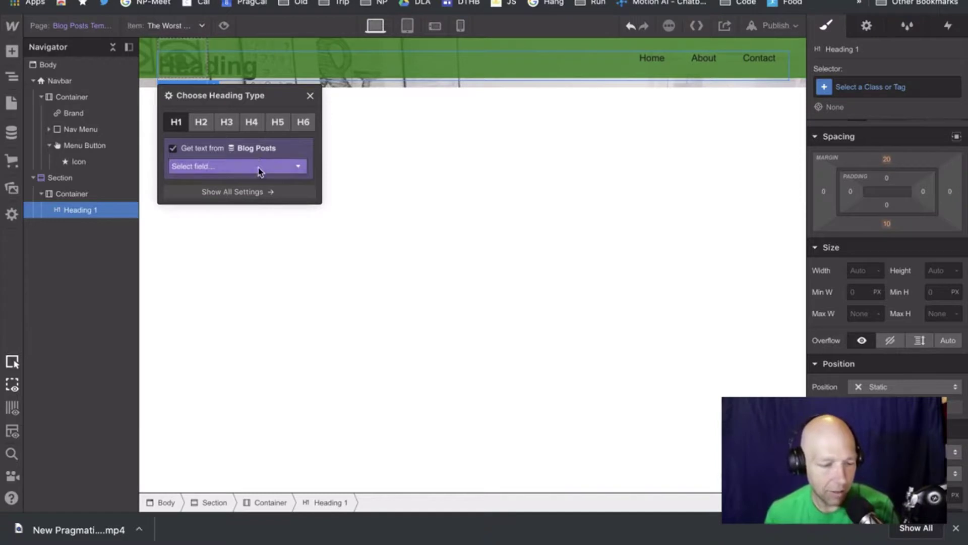
{"action": "left_click", "coordinate": [258, 168]}
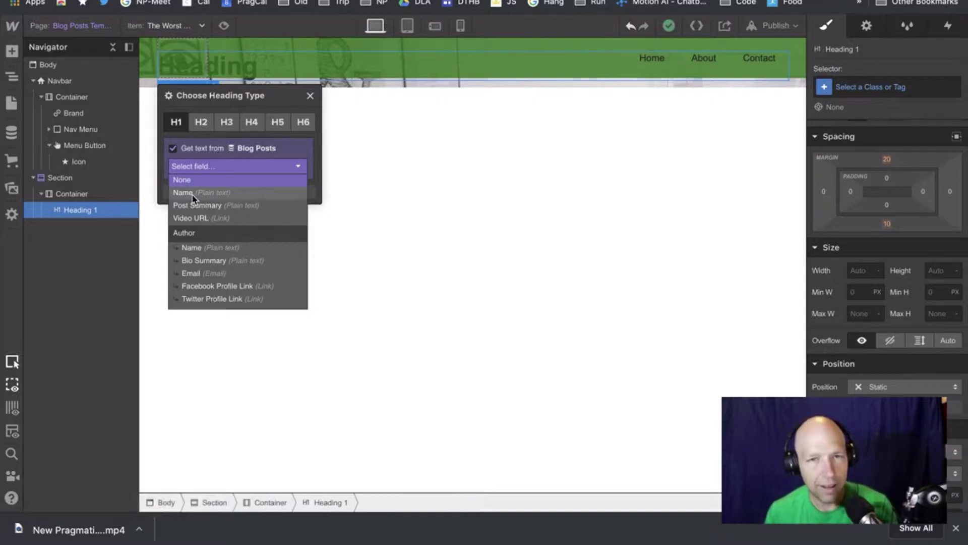
{"action": "left_click", "coordinate": [403, 188]}
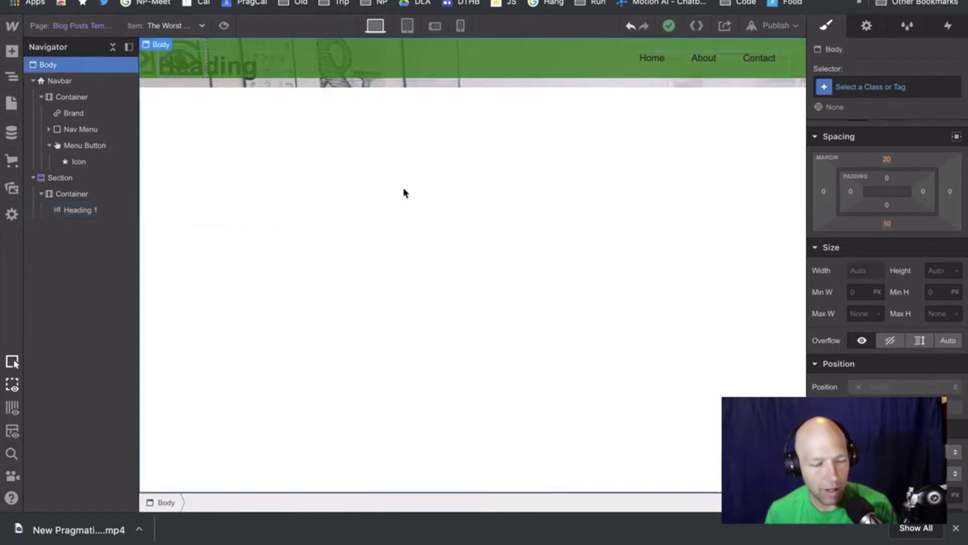
In the Blog Posts collection settings, rename the Name field to Headline and save the field.
{"action": "left_click", "coordinate": [13, 136]}
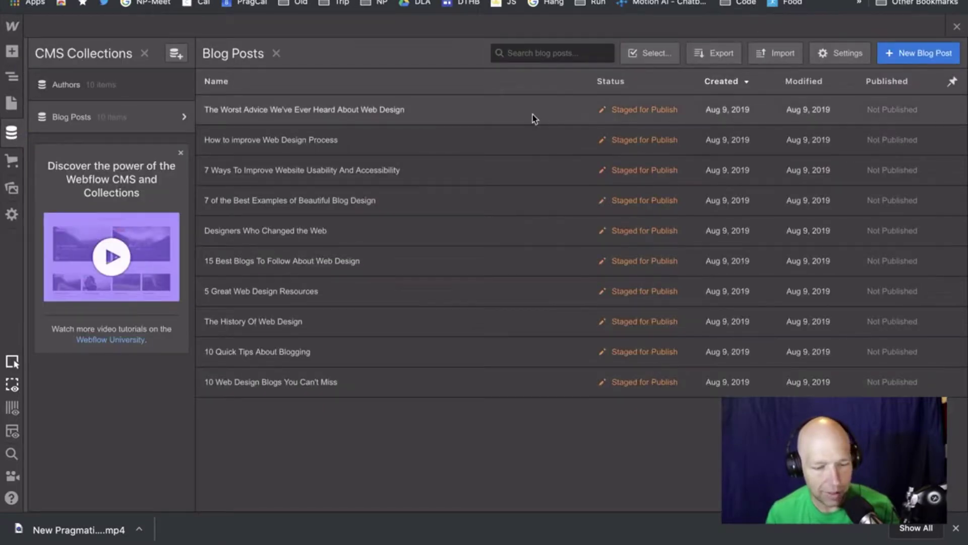
{"action": "left_click", "coordinate": [534, 114]}
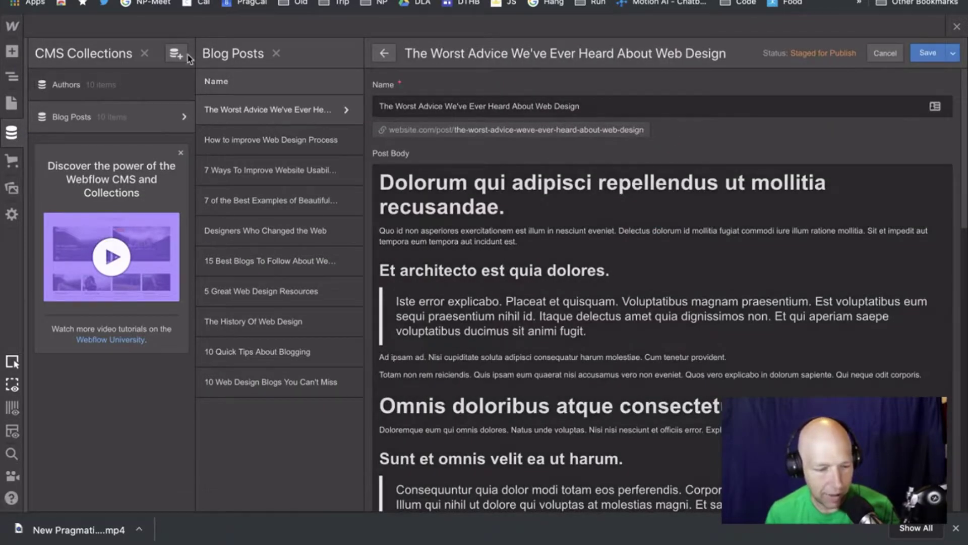
{"action": "left_click", "coordinate": [85, 121]}
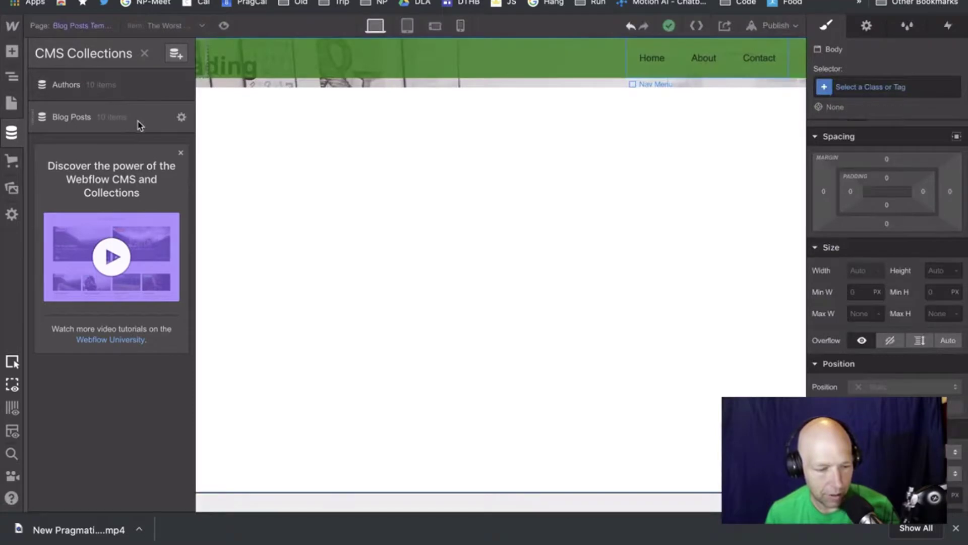
{"action": "left_click", "coordinate": [139, 126]}
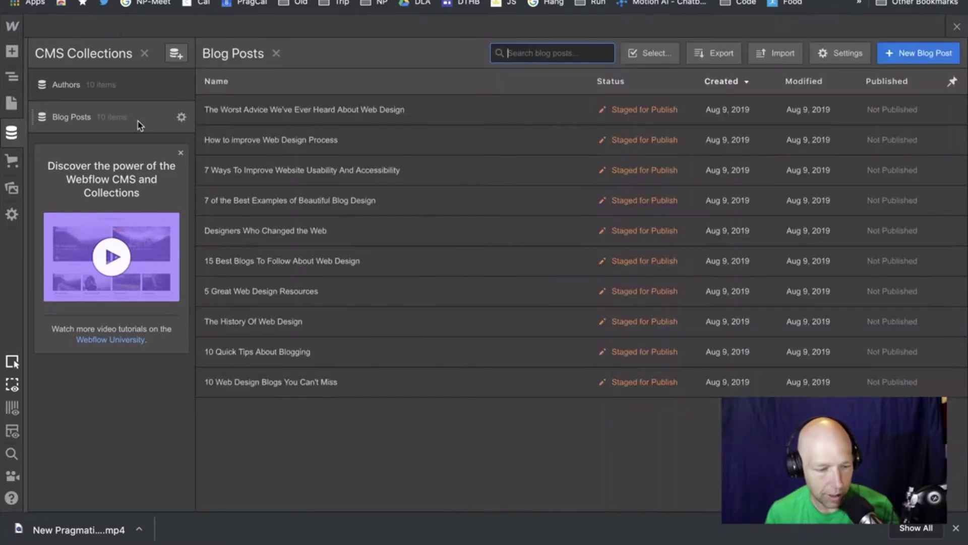
{"action": "left_click", "coordinate": [838, 53]}
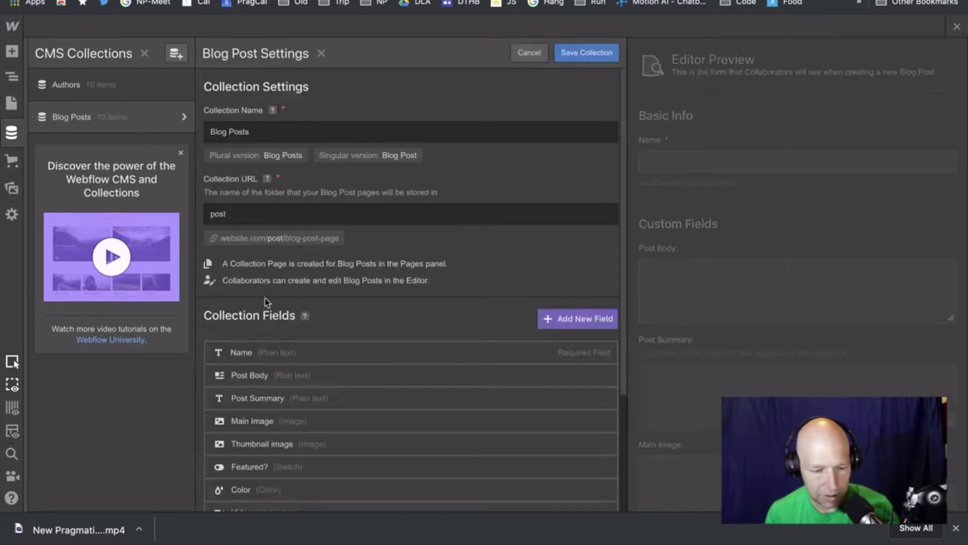
{"action": "left_click", "coordinate": [239, 353]}
{"action": "double_click", "coordinate": [245, 396]}
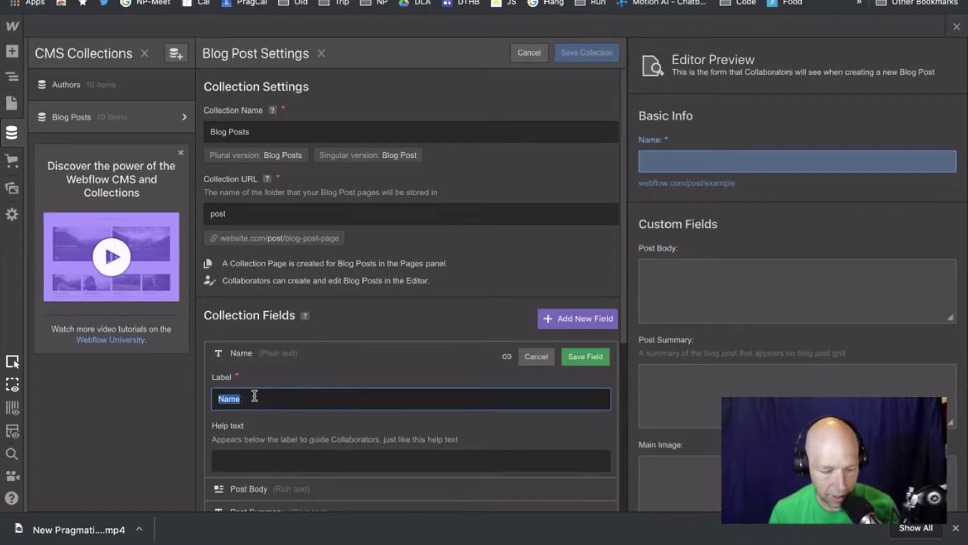
{"action": "type", "text": "Headlin"}
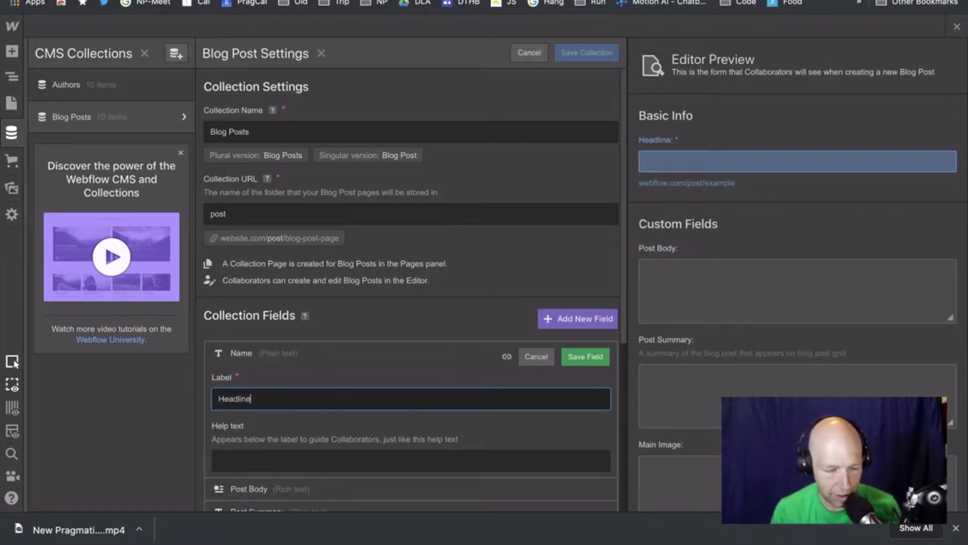
{"action": "left_click", "coordinate": [585, 356]}
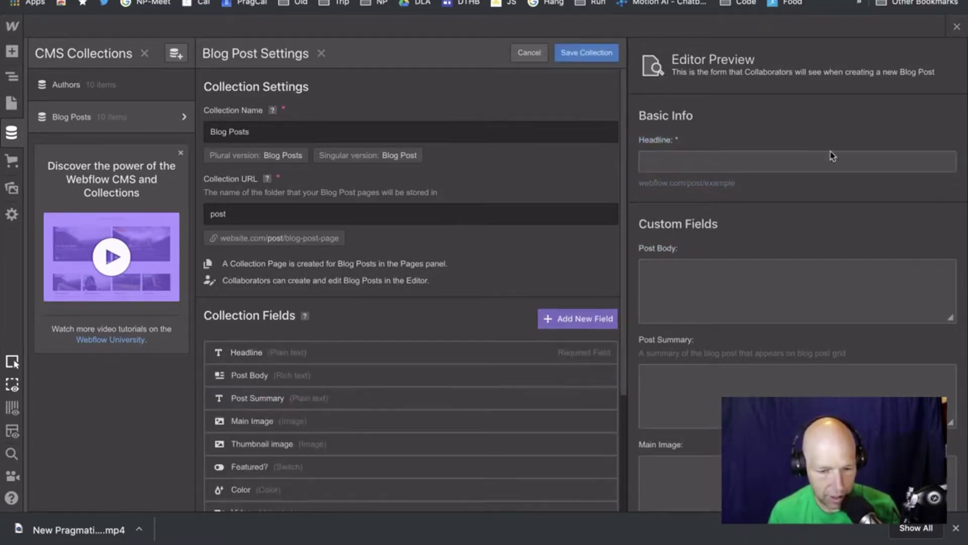
Save the changes made to the Blog Posts collection.
{"action": "left_click", "coordinate": [957, 26]}
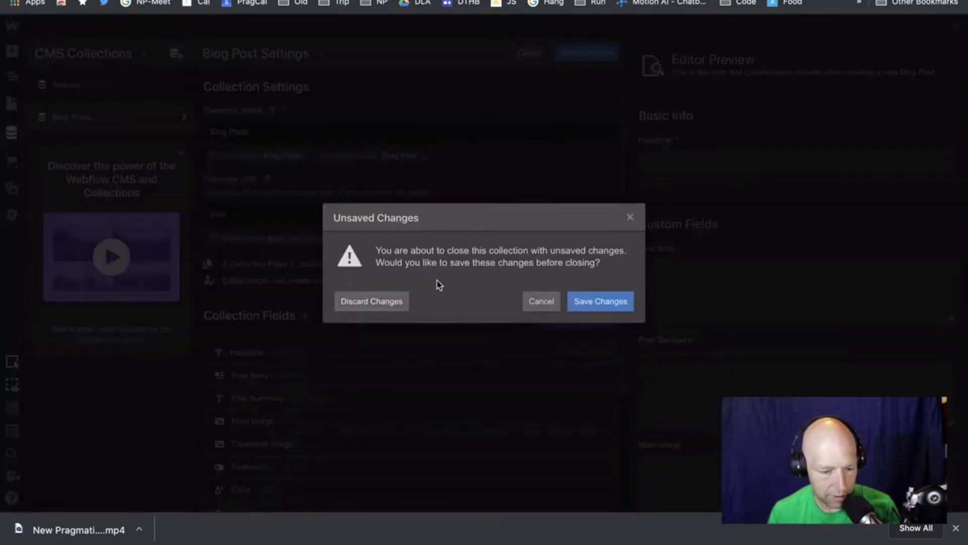
{"action": "left_click", "coordinate": [541, 301]}
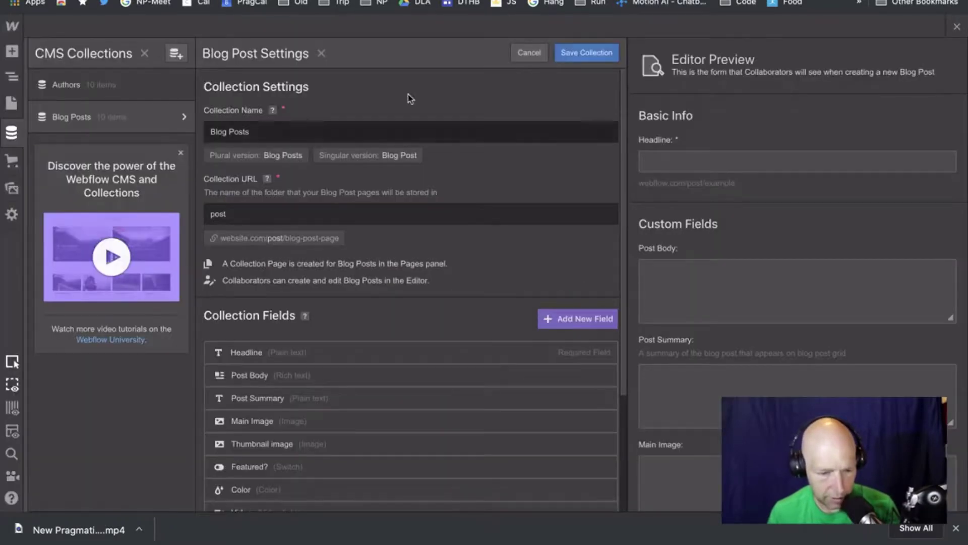
{"action": "left_click", "coordinate": [14, 53]}
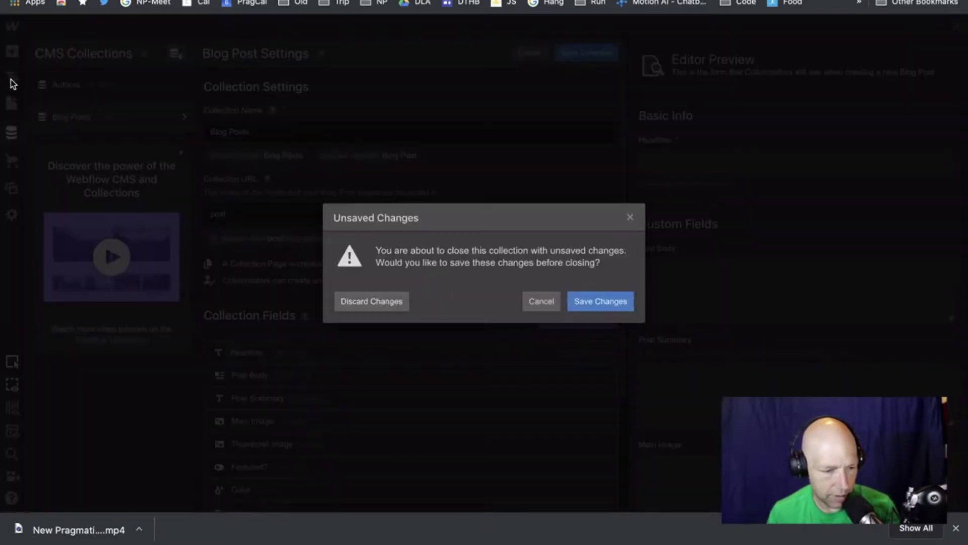
{"action": "left_click", "coordinate": [632, 218]}
{"action": "left_click", "coordinate": [580, 53]}
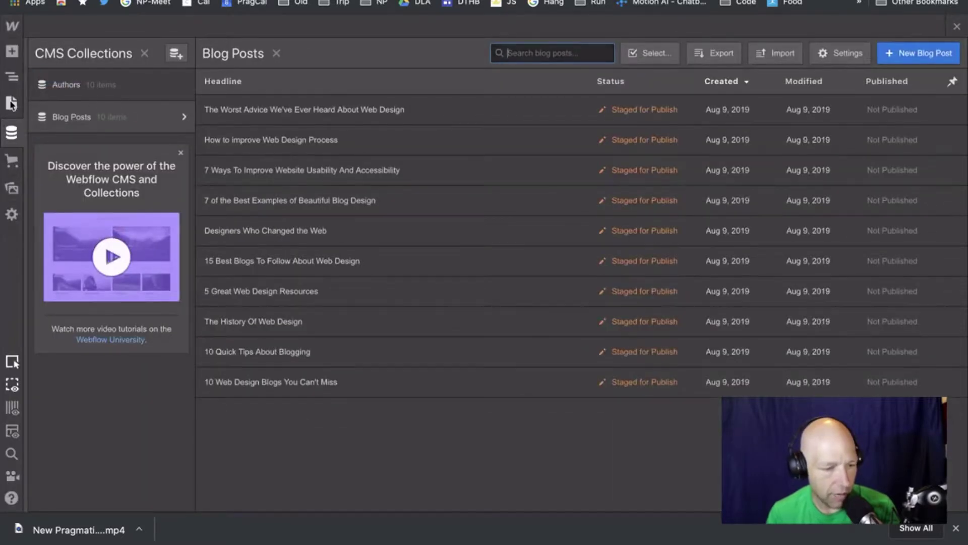
Link the text of the Section's H1 heading to the Headline field of Blog Posts.
{"action": "left_click", "coordinate": [11, 103]}
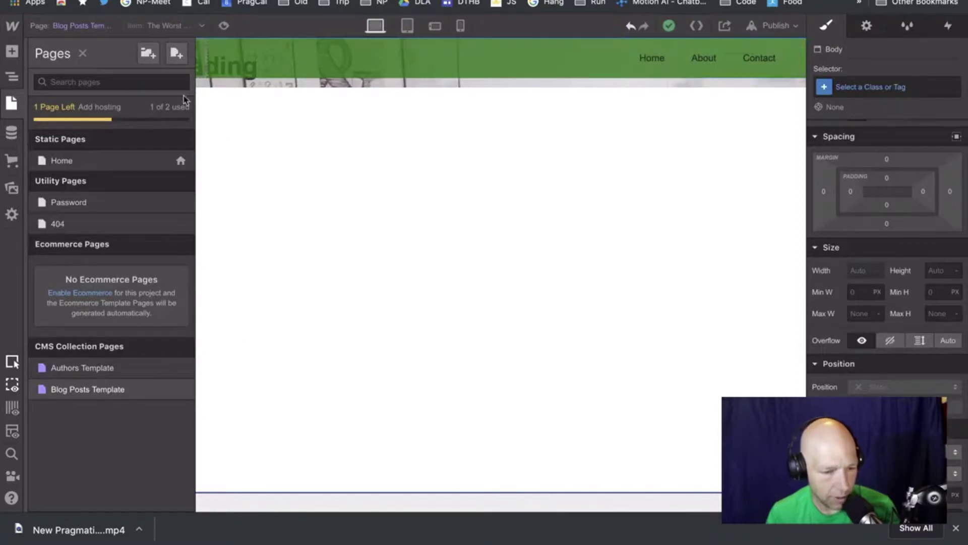
{"action": "left_click", "coordinate": [13, 77]}
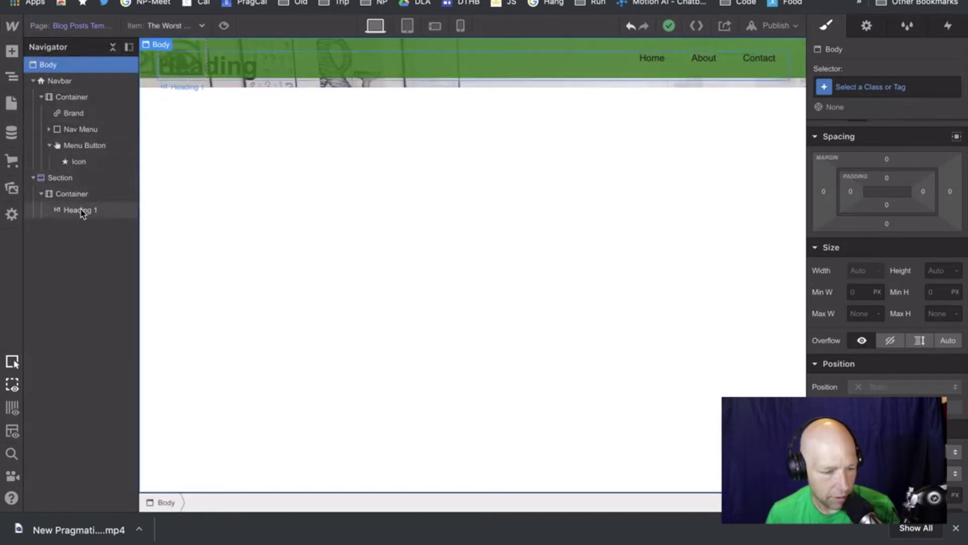
{"action": "left_click", "coordinate": [81, 211]}
{"action": "right_click", "coordinate": [82, 211]}
{"action": "left_click", "coordinate": [204, 199]}
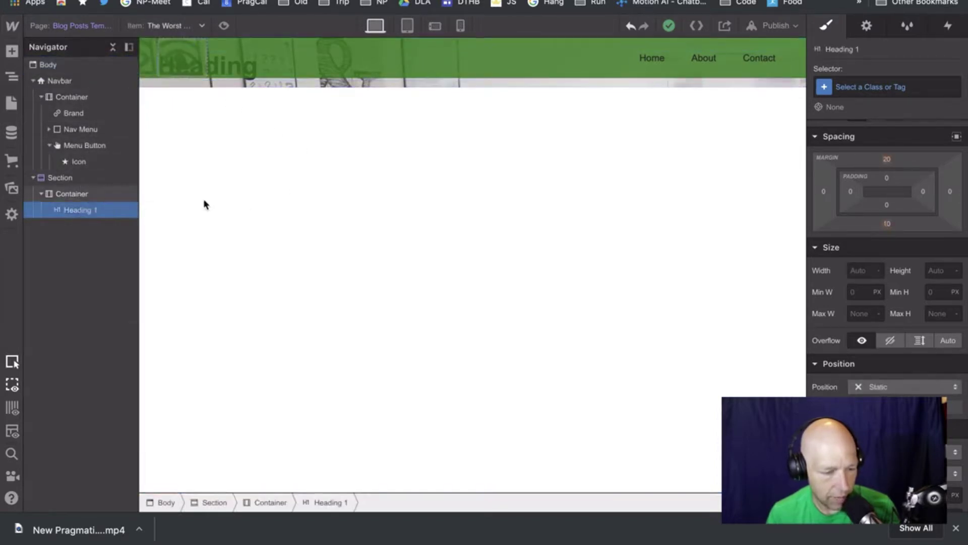
{"action": "mouse_move", "coordinate": [76, 211]}
{"action": "left_mouse_down"}
{"action": "mouse_move", "coordinate": [86, 199]}
{"action": "mouse_move", "coordinate": [87, 211]}
{"action": "left_mouse_up"}
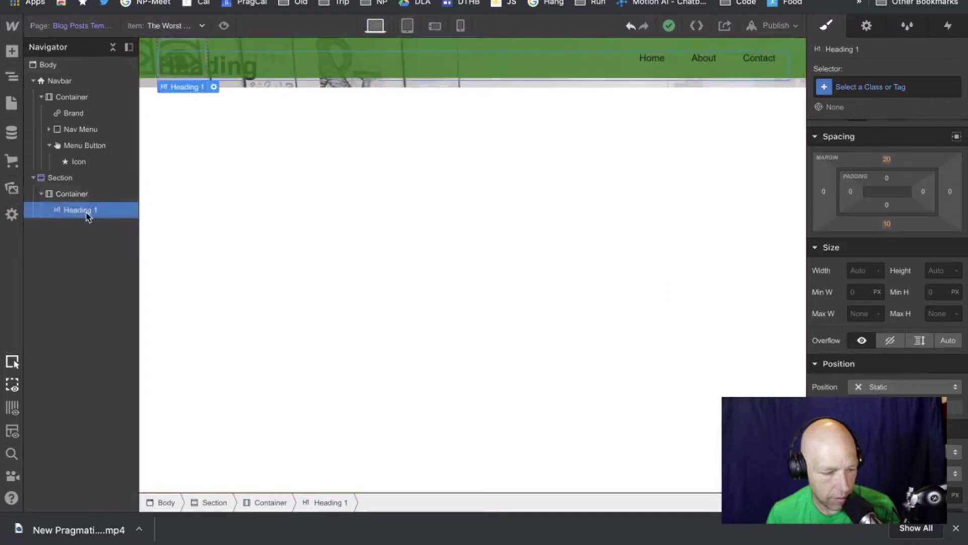
{"action": "left_click", "coordinate": [213, 88]}
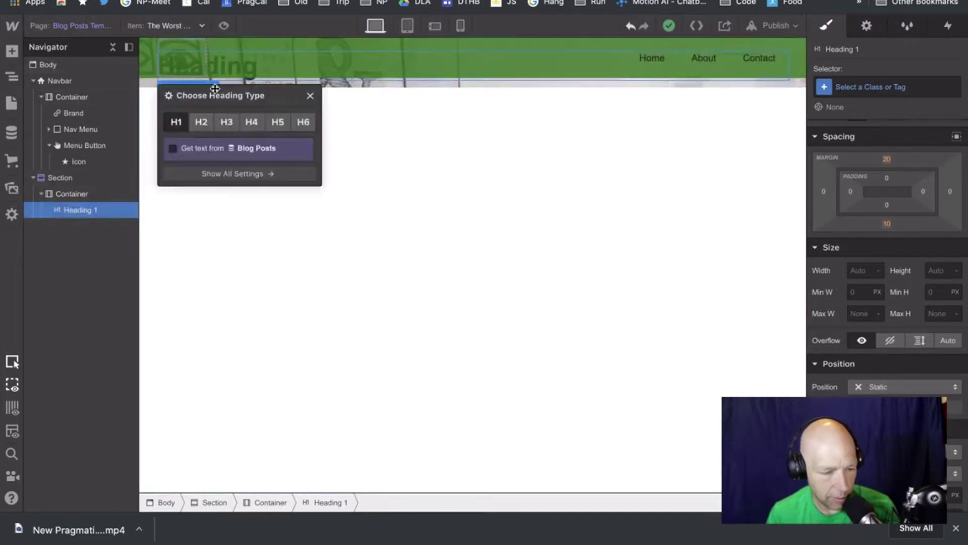
{"action": "left_click", "coordinate": [220, 151]}
{"action": "left_click", "coordinate": [233, 166]}
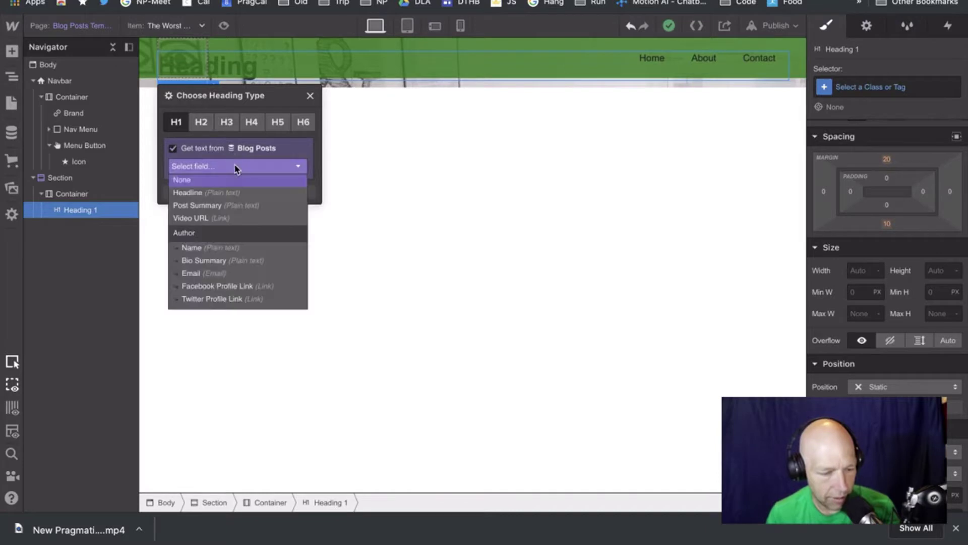
{"action": "left_click", "coordinate": [237, 192]}
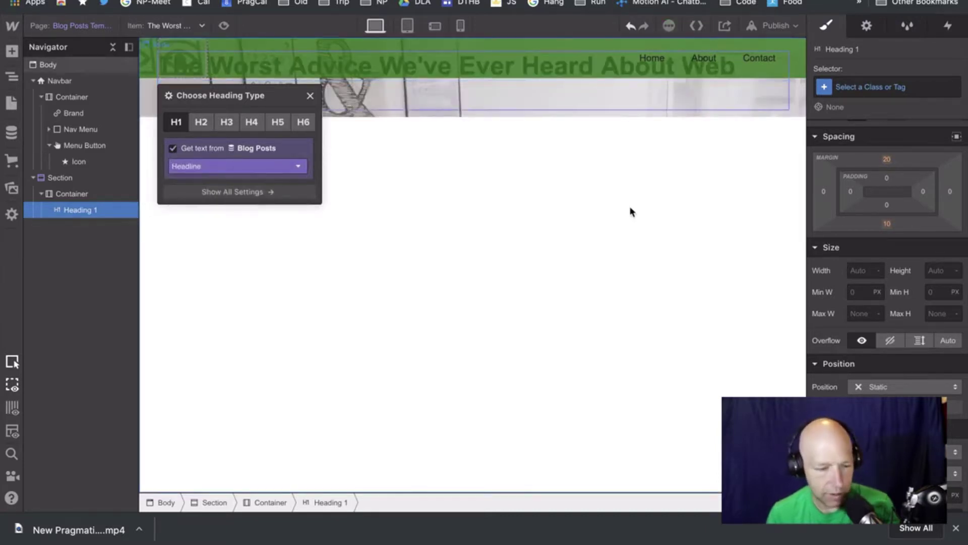
{"action": "left_click", "coordinate": [507, 190]}
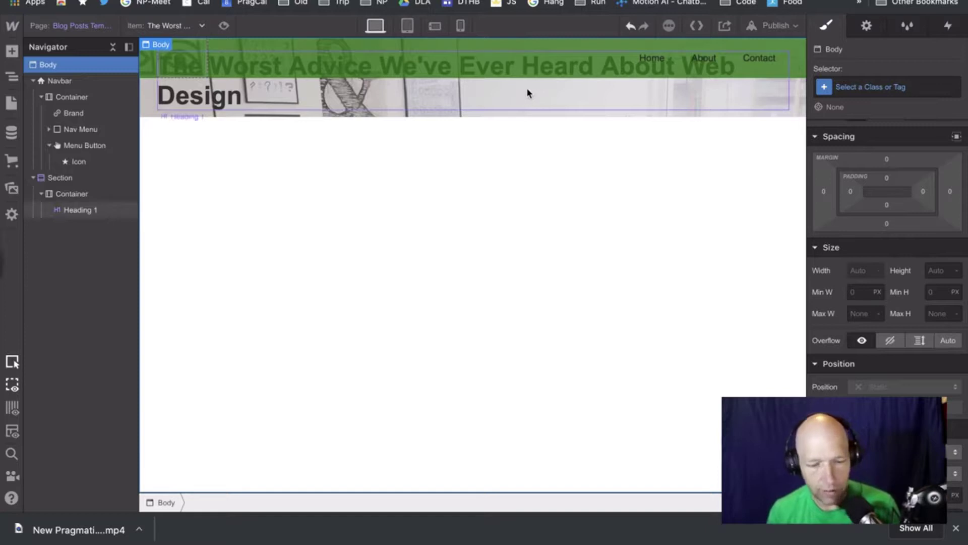
Set both the top and bottom margins of the Section's heading to 185 px.
{"action": "left_click", "coordinate": [783, 104]}
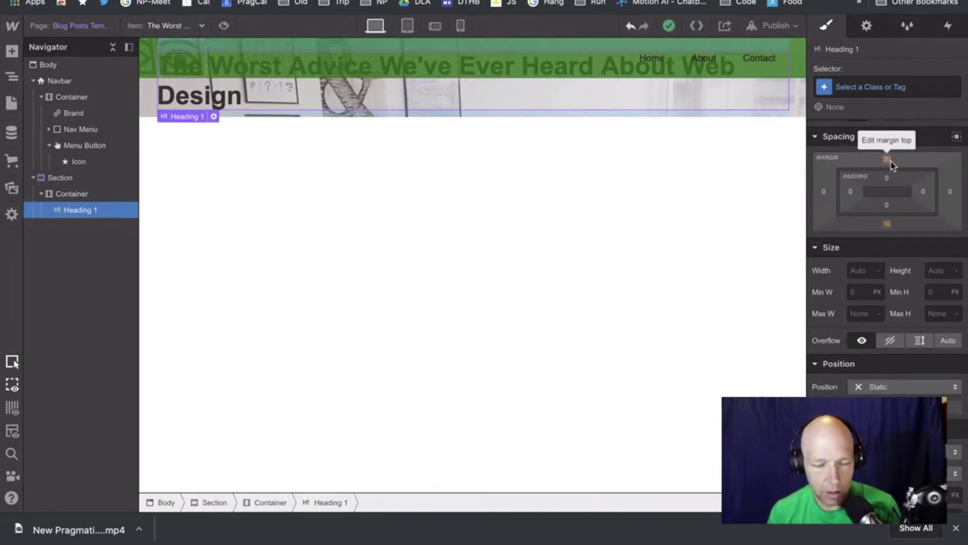
{"action": "left_click_drag", "start_coordinate": [890, 164], "coordinate": [889, 31]}
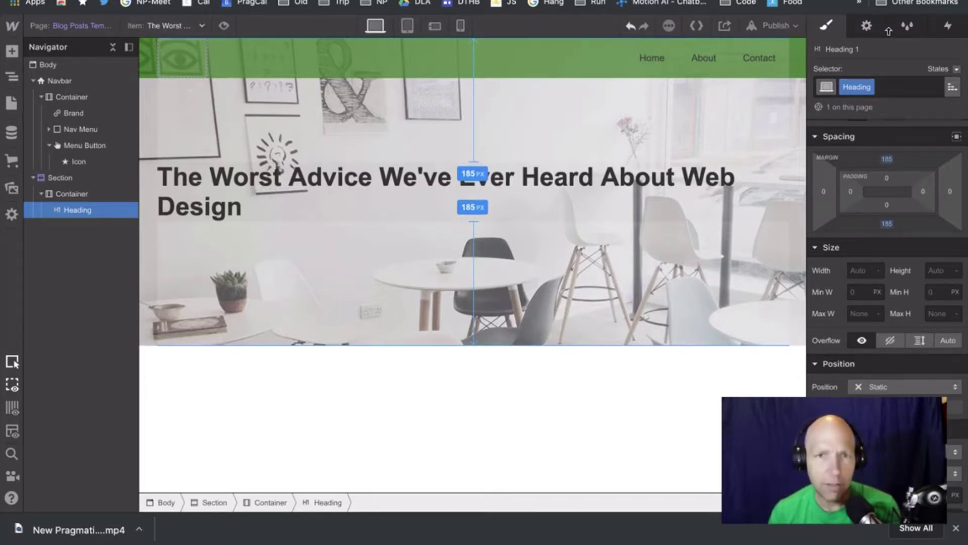
{"action": "left_click_drag", "start_coordinate": [888, 31], "coordinate": [889, 32]}
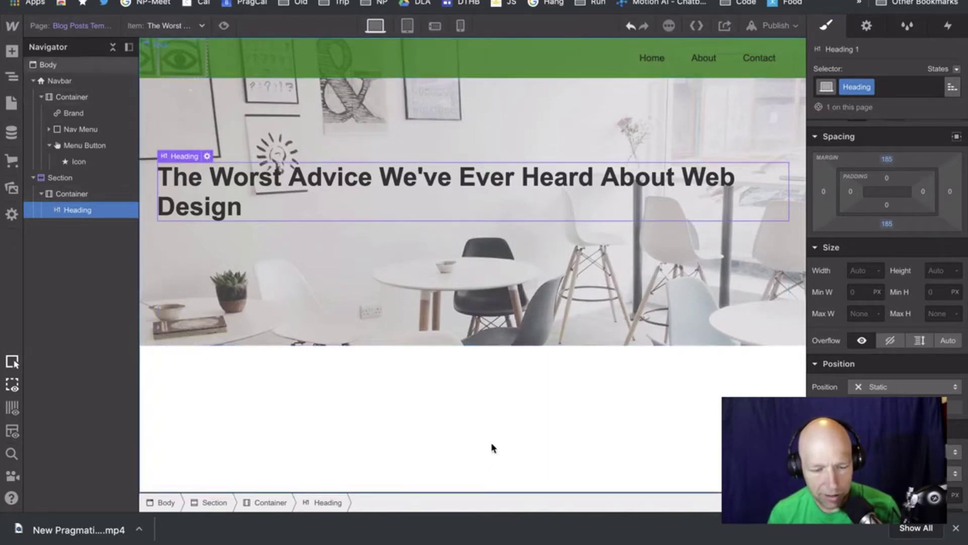
Set the top margin of the Section's H1 heading to 245 px.
{"action": "left_click", "coordinate": [566, 62]}
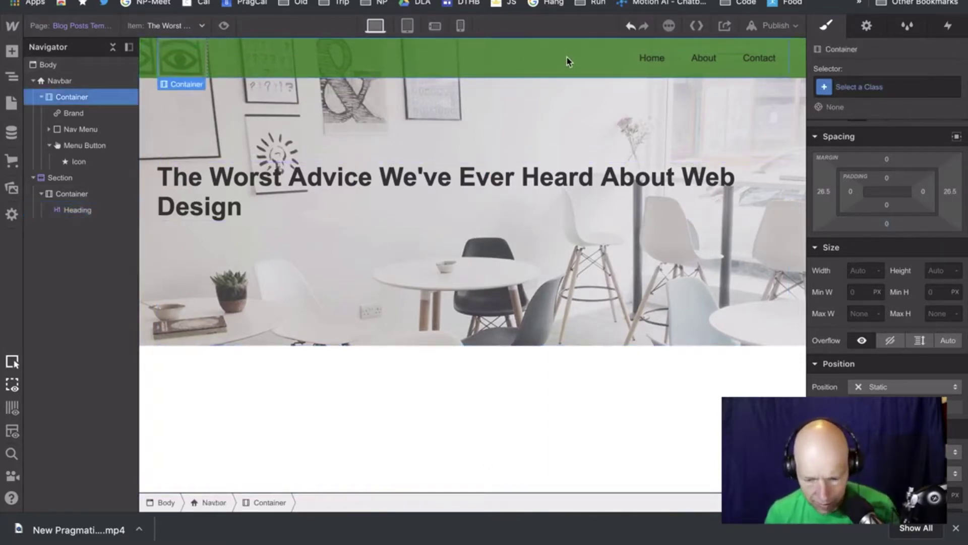
{"action": "left_click", "coordinate": [799, 60]}
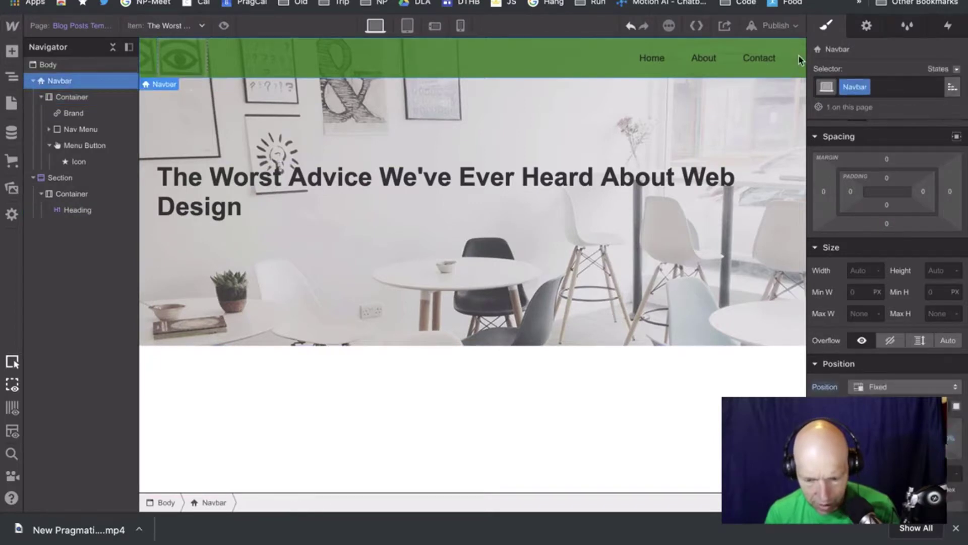
{"action": "left_click", "coordinate": [580, 183]}
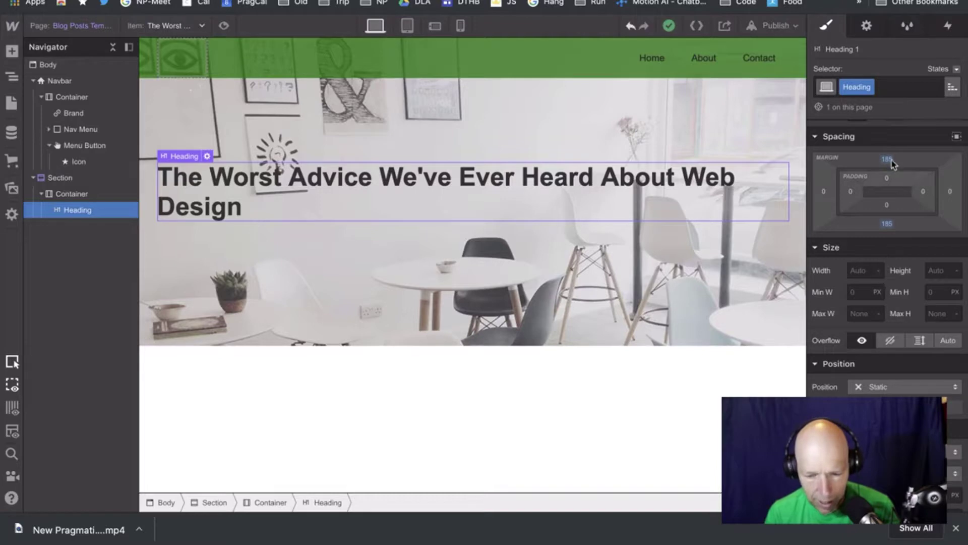
{"action": "left_click", "coordinate": [887, 159]}
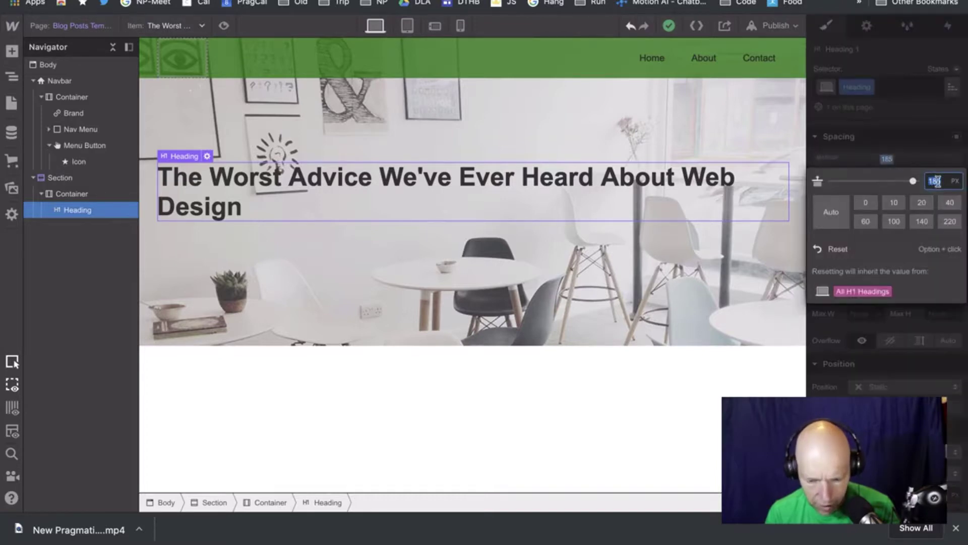
{"action": "type", "text": "245"}
{"action": "key", "text": "Return"}
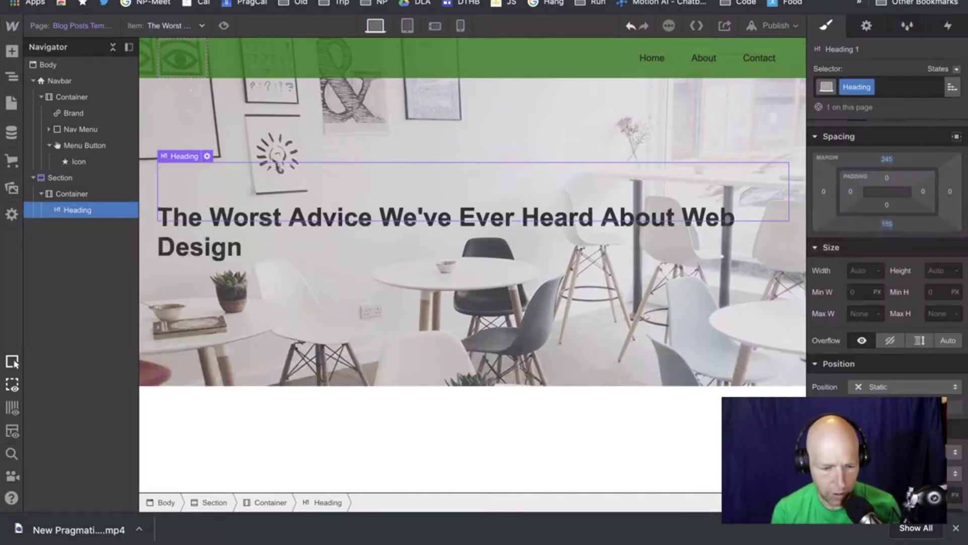
{"action": "left_click", "coordinate": [604, 429]}
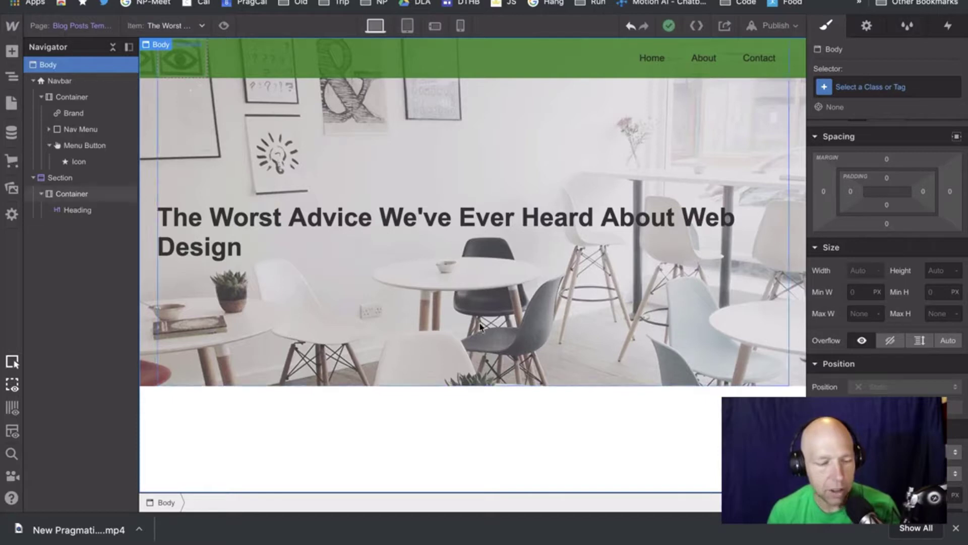
Show the filled column guide overlay and set the left and right padding of the Section's container to 160 px.
{"action": "left_click", "coordinate": [355, 209]}
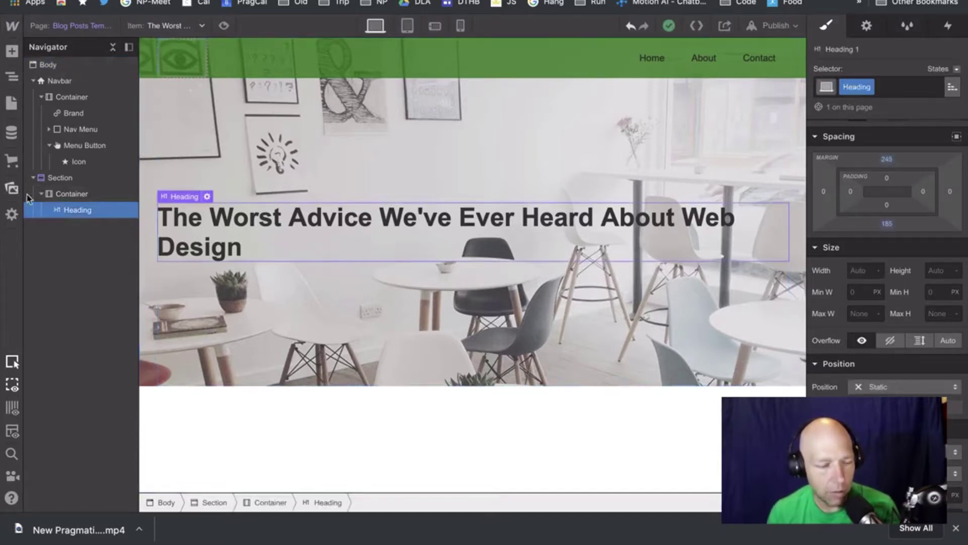
{"action": "left_click", "coordinate": [78, 199]}
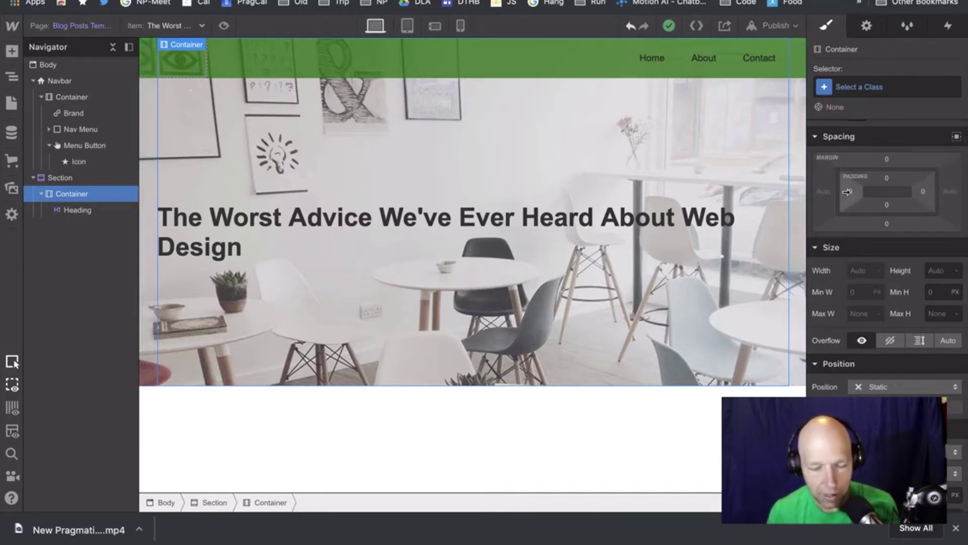
{"action": "left_click", "coordinate": [271, 233]}
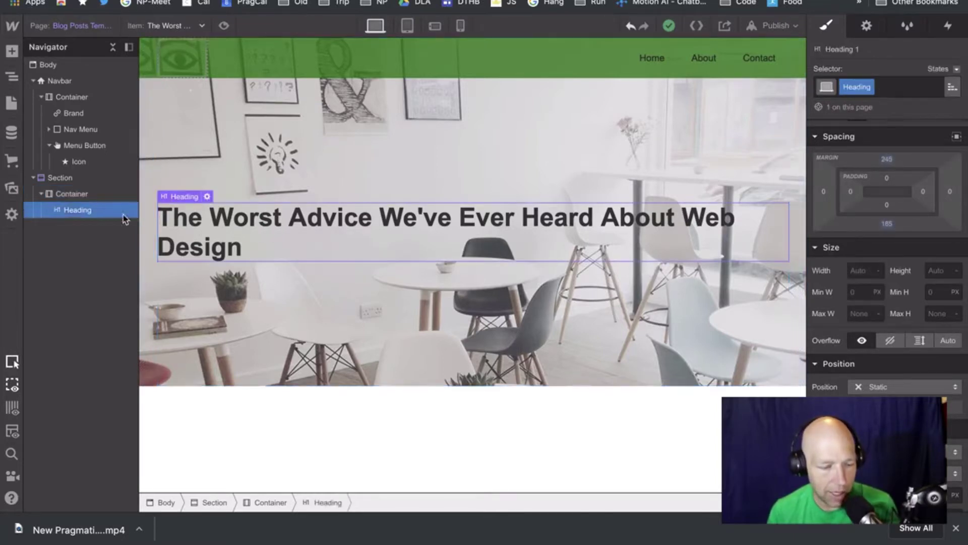
{"action": "left_click", "coordinate": [89, 193]}
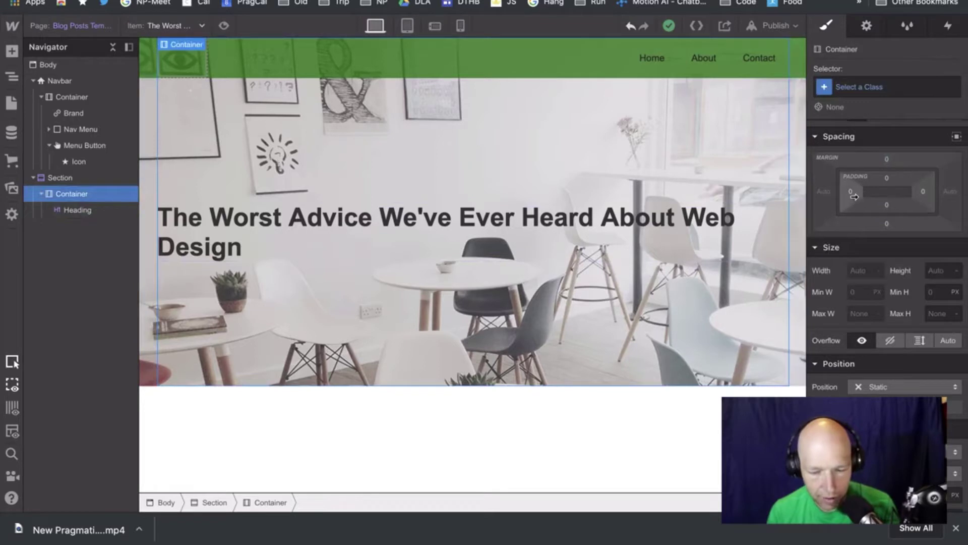
{"action": "left_click_drag", "start_coordinate": [886, 193], "coordinate": [966, 196]}
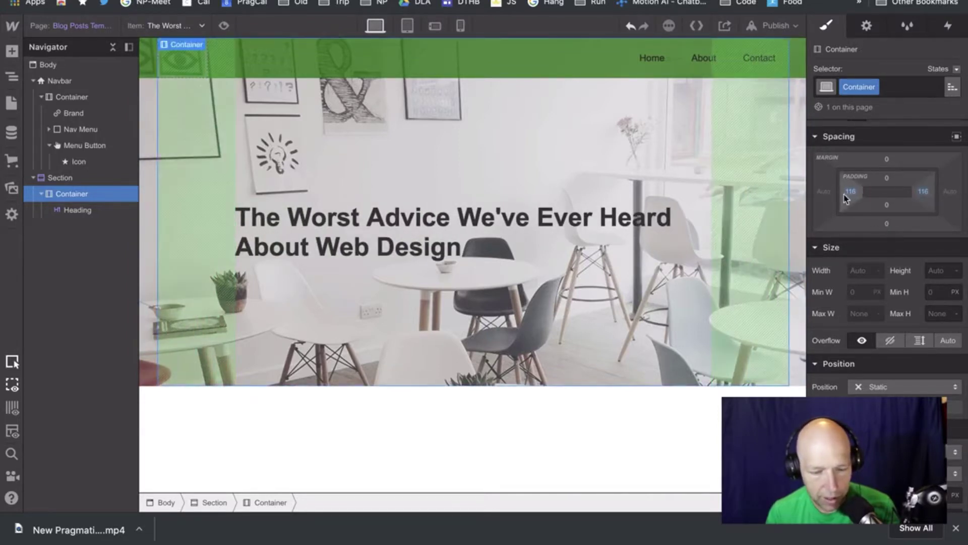
{"action": "left_click_drag", "start_coordinate": [851, 193], "coordinate": [954, 193]}
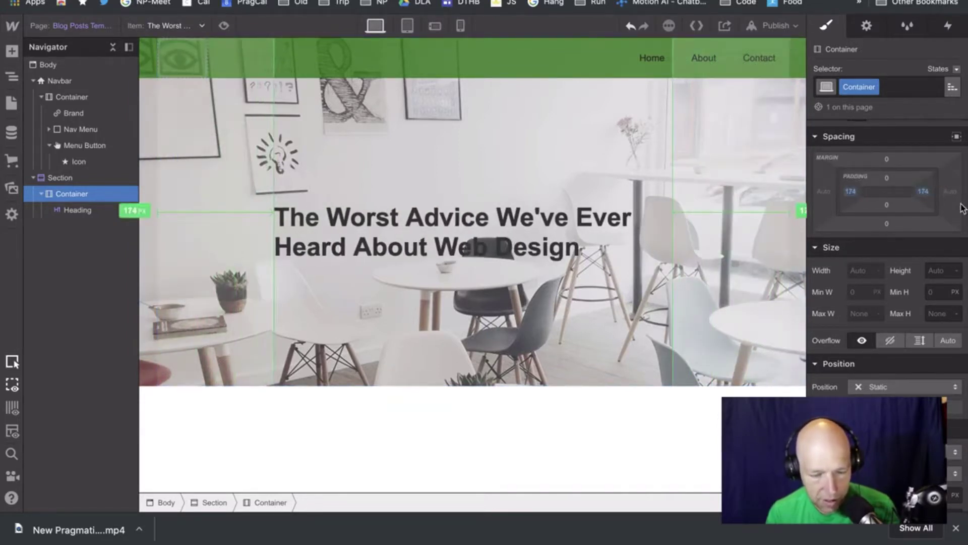
{"action": "left_click_drag", "start_coordinate": [849, 195], "coordinate": [952, 191]}
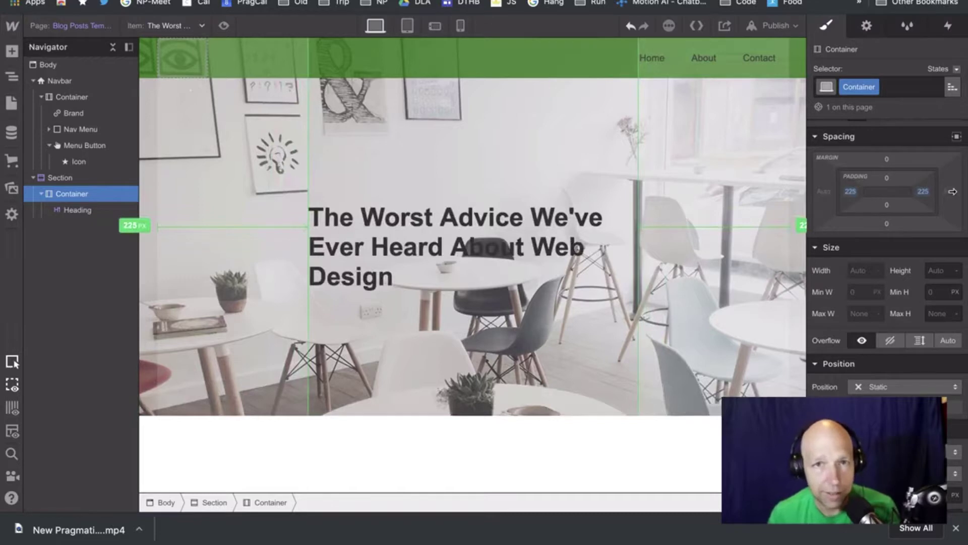
{"action": "left_click_drag", "start_coordinate": [953, 192], "coordinate": [851, 202]}
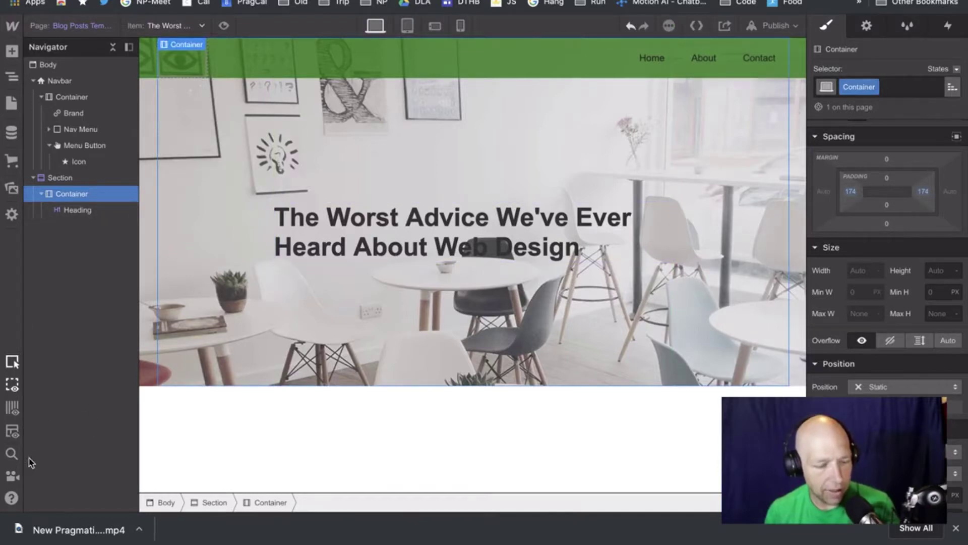
{"action": "left_click", "coordinate": [13, 409]}
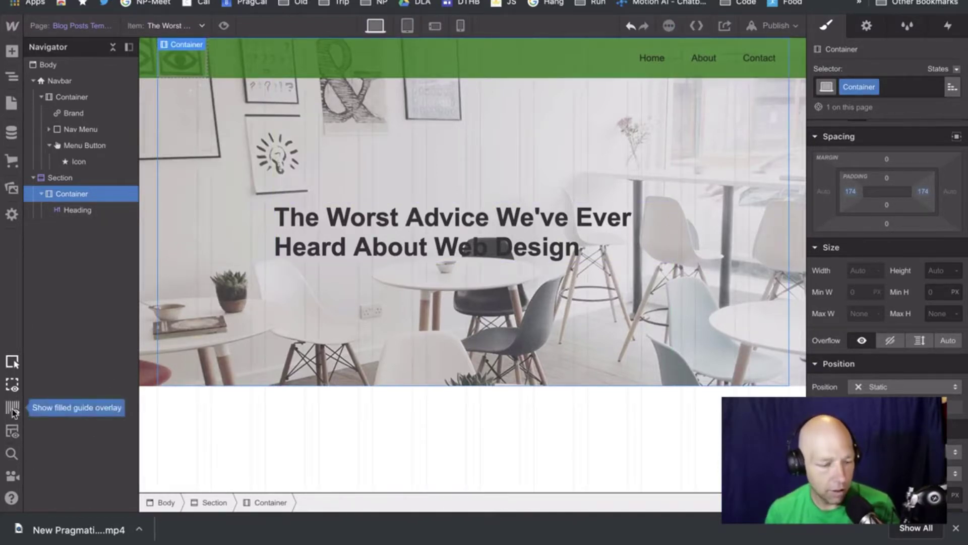
{"action": "left_click", "coordinate": [13, 408]}
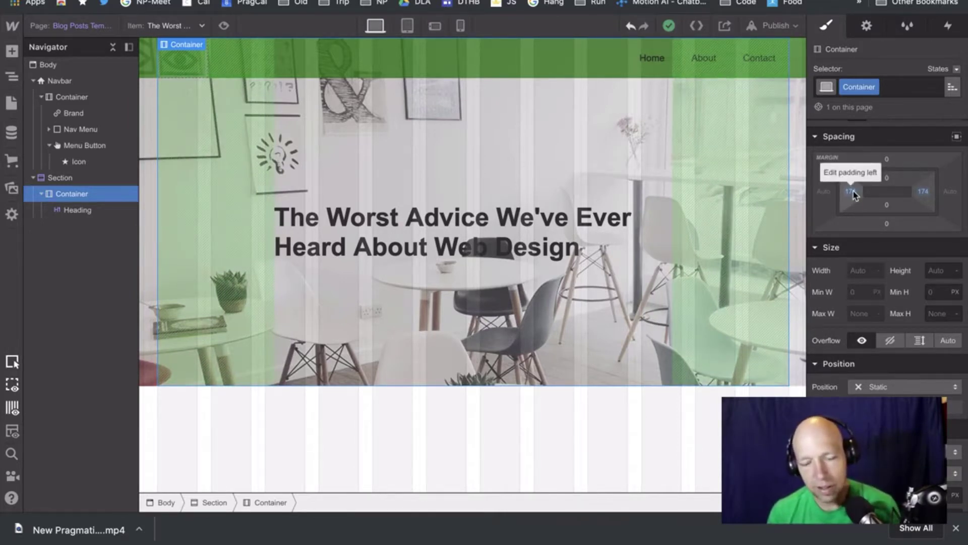
{"action": "left_click_drag", "start_coordinate": [854, 195], "coordinate": [828, 197]}
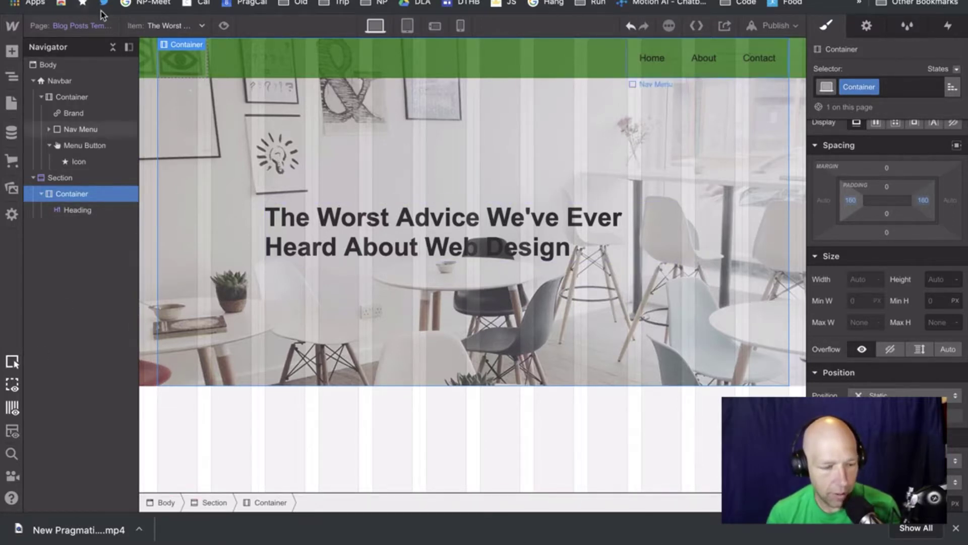
Preview the page and reselect Main Image as the Blog Posts field for the Section's background image.
{"action": "left_click", "coordinate": [223, 26]}
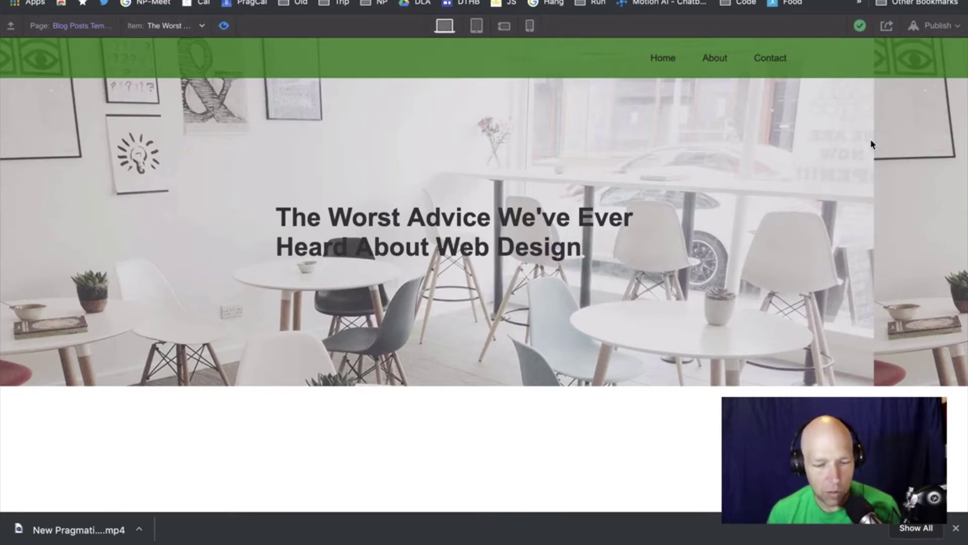
{"action": "left_click", "coordinate": [225, 26]}
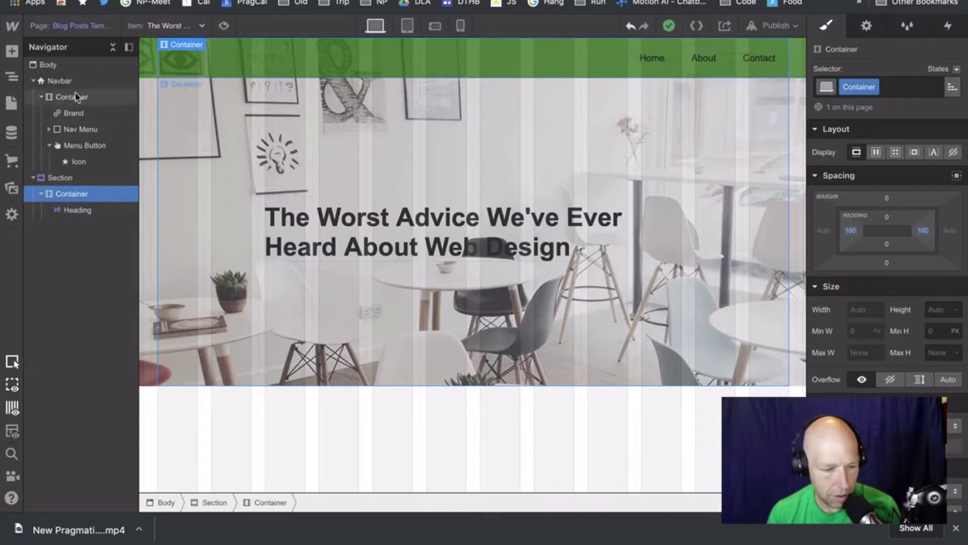
{"action": "left_click", "coordinate": [63, 177]}
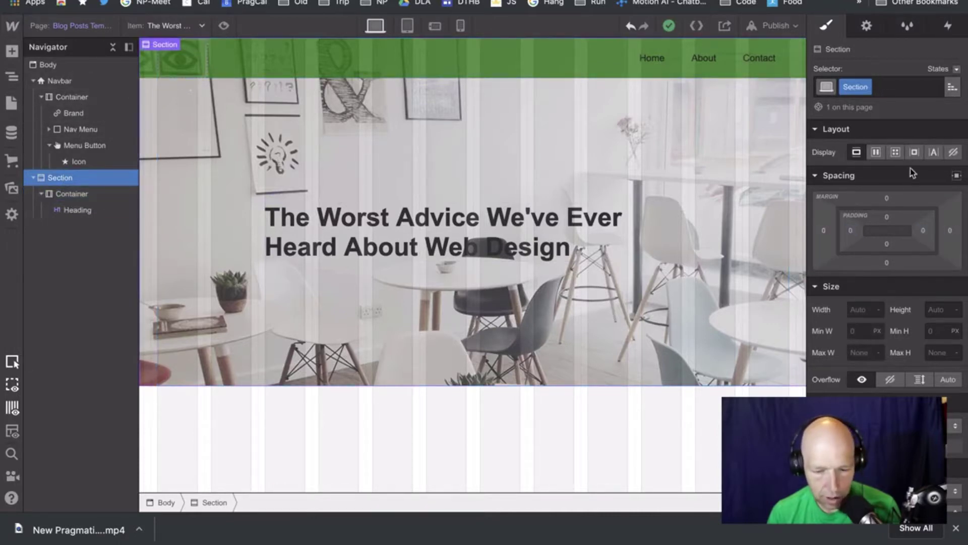
{"action": "left_click", "coordinate": [867, 26]}
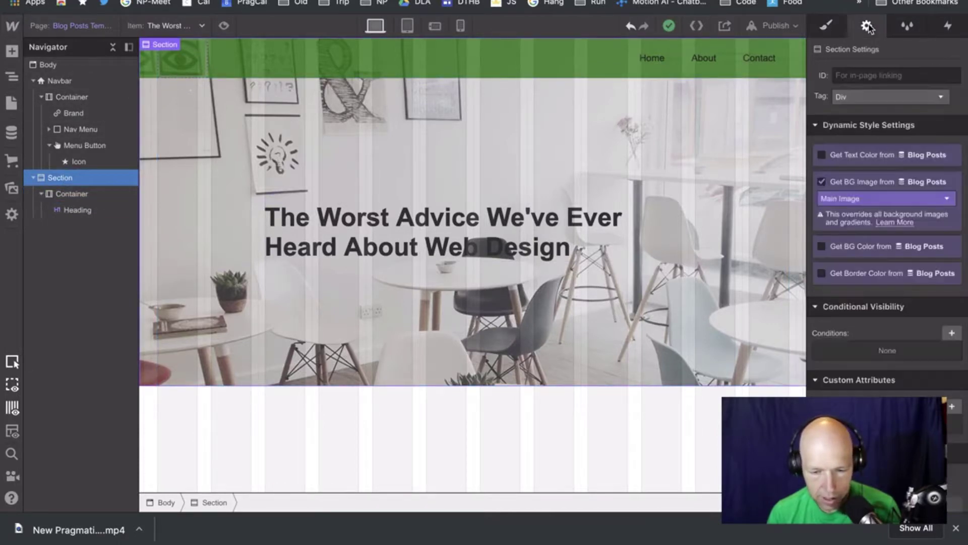
{"action": "left_click", "coordinate": [931, 182]}
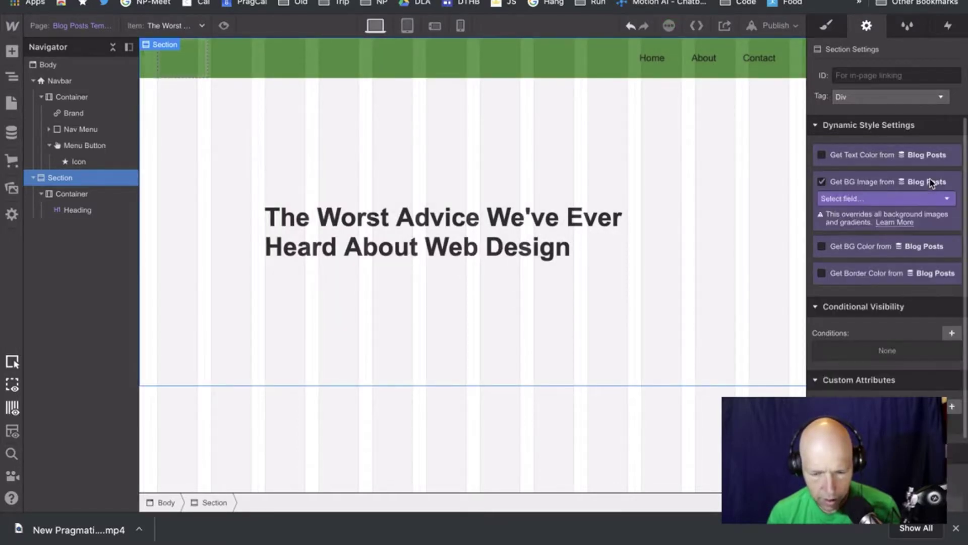
{"action": "left_click", "coordinate": [931, 200]}
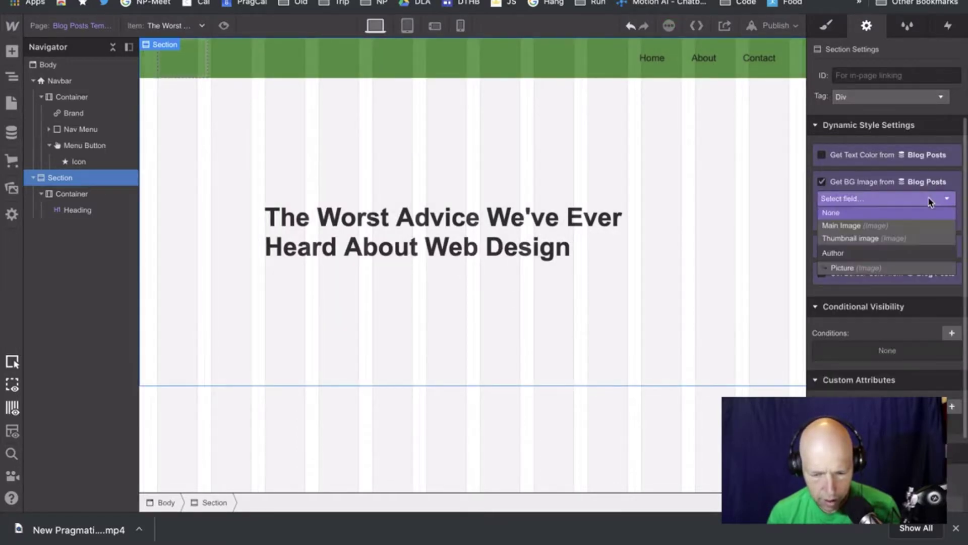
{"action": "left_click", "coordinate": [912, 227]}
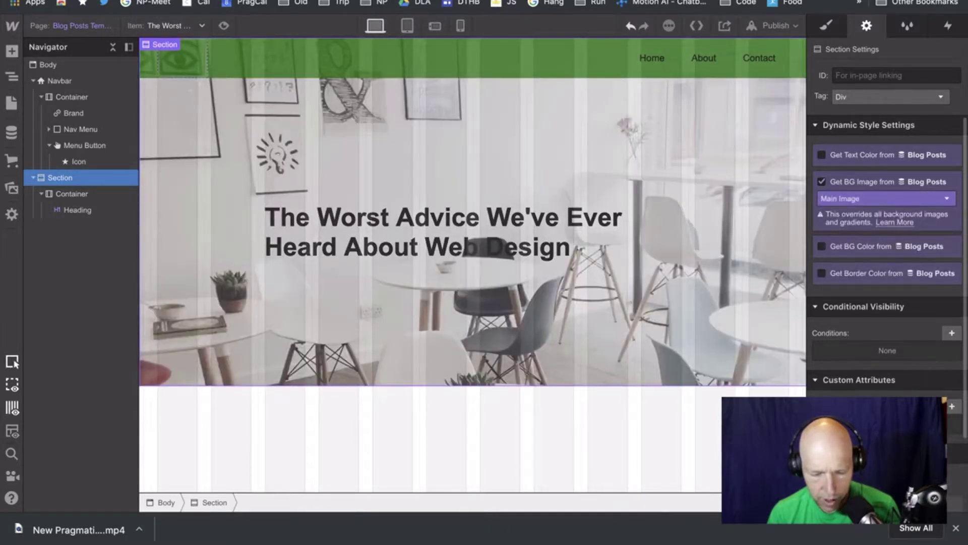
Add a background image layer to the Section and set its size to Cover.
{"action": "left_click", "coordinate": [829, 27]}
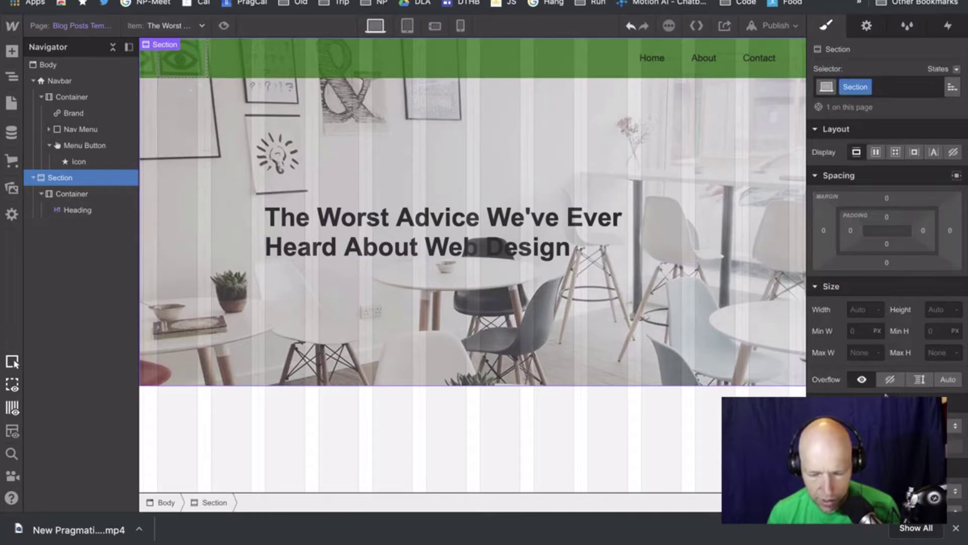
{"action": "scroll", "coordinate": [886, 394], "scroll_direction": "down", "scroll_amount": 5}
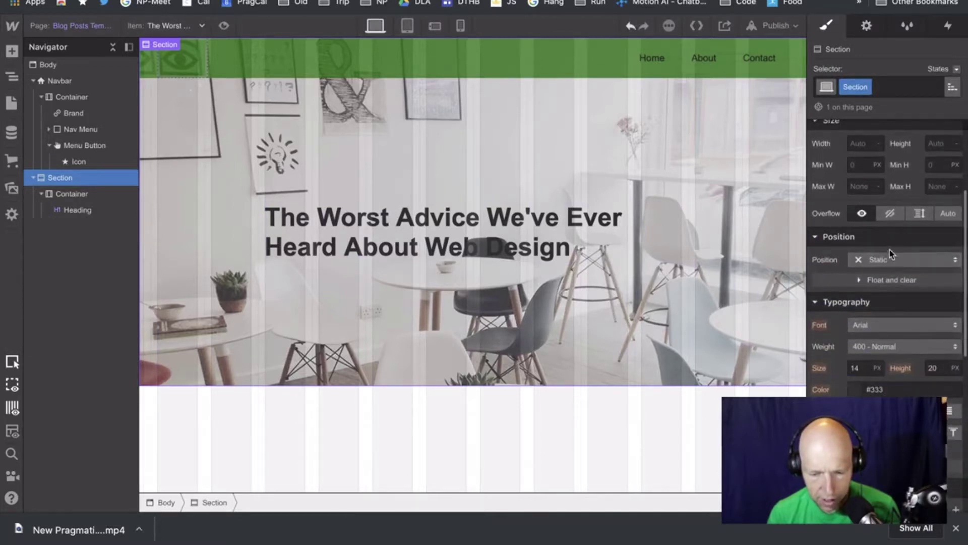
{"action": "scroll", "coordinate": [900, 257], "scroll_direction": "up", "scroll_amount": 1}
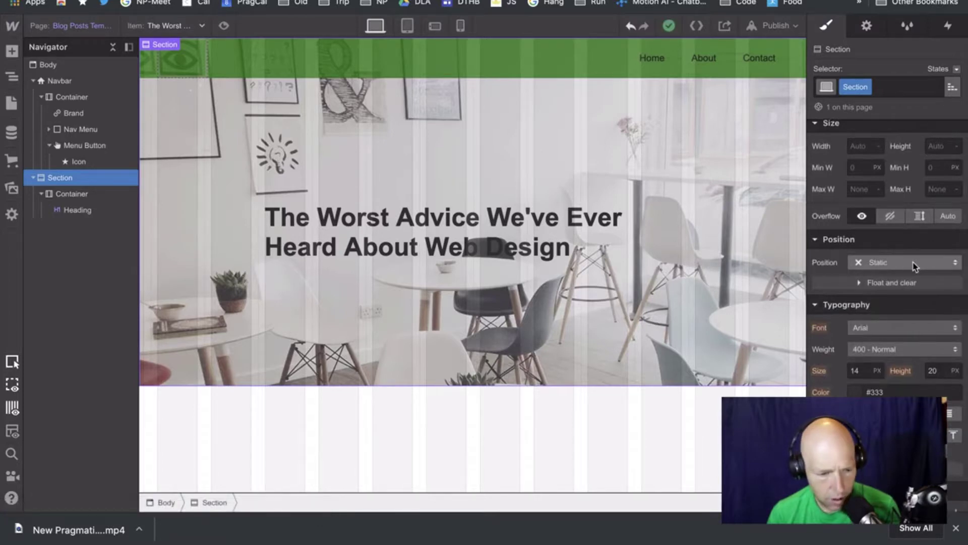
{"action": "scroll", "coordinate": [916, 273], "scroll_direction": "down", "scroll_amount": 5}
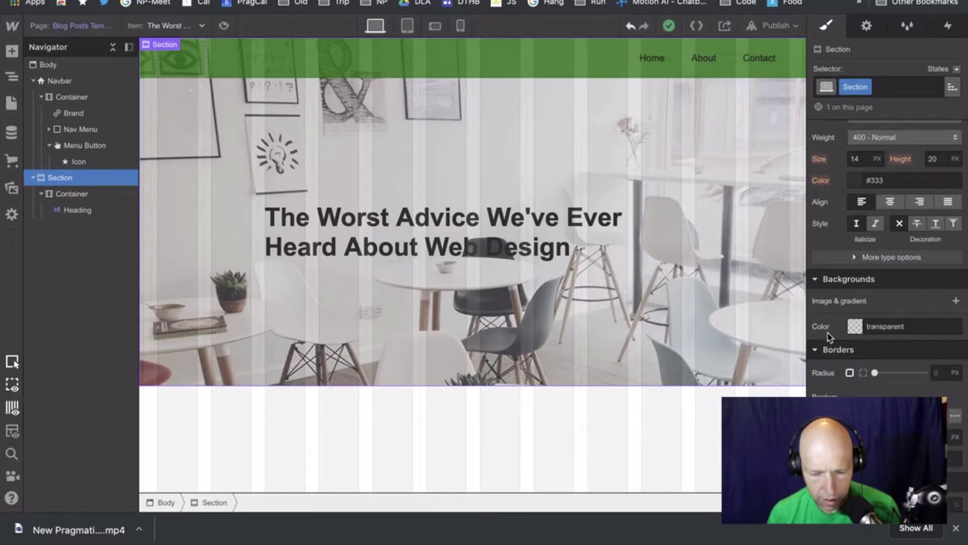
{"action": "scroll", "coordinate": [875, 340], "scroll_direction": "down", "scroll_amount": 5}
{"action": "scroll", "coordinate": [875, 341], "scroll_direction": "up", "scroll_amount": 1}
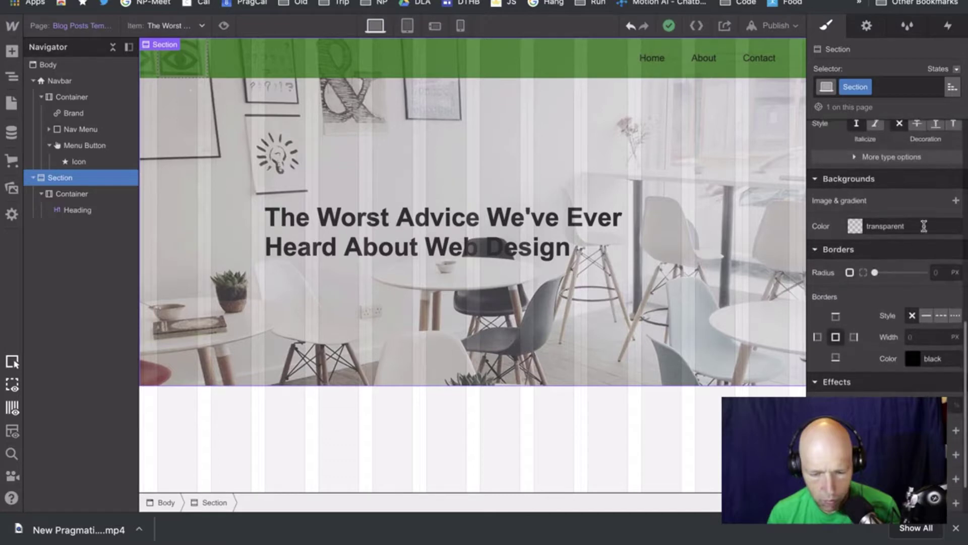
{"action": "left_click", "coordinate": [954, 202]}
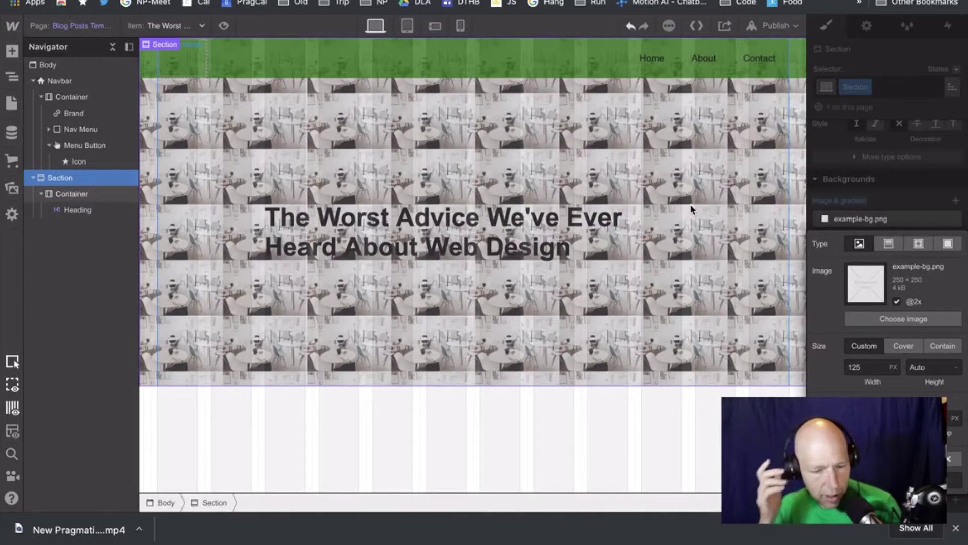
{"action": "left_click", "coordinate": [903, 345]}
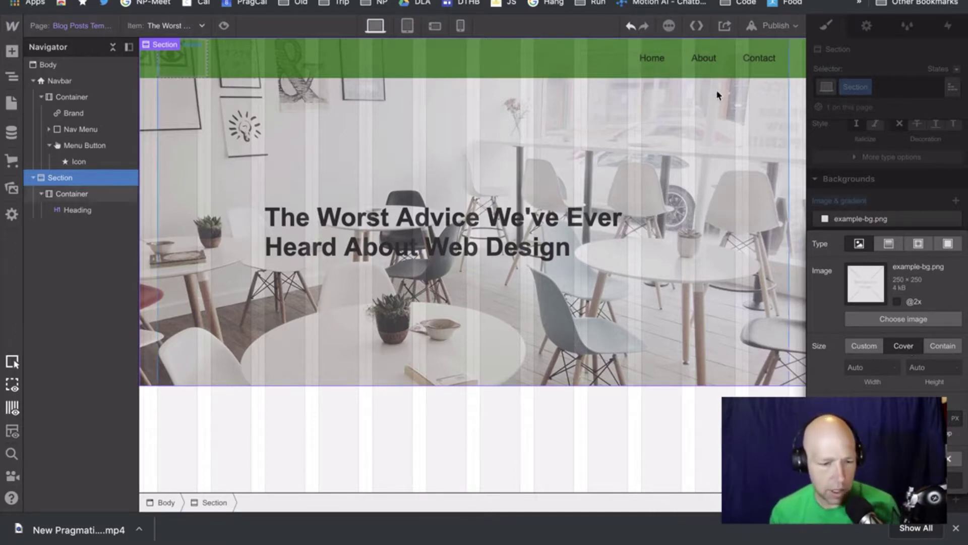
Preview the page with the resized background and review the Section's dynamic style settings.
{"action": "left_click", "coordinate": [224, 25]}
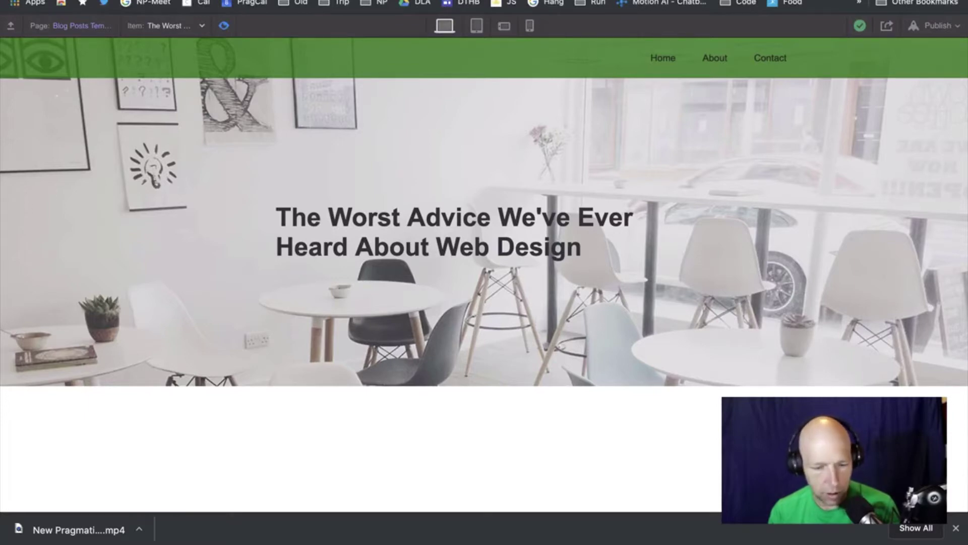
{"action": "left_click", "coordinate": [224, 26]}
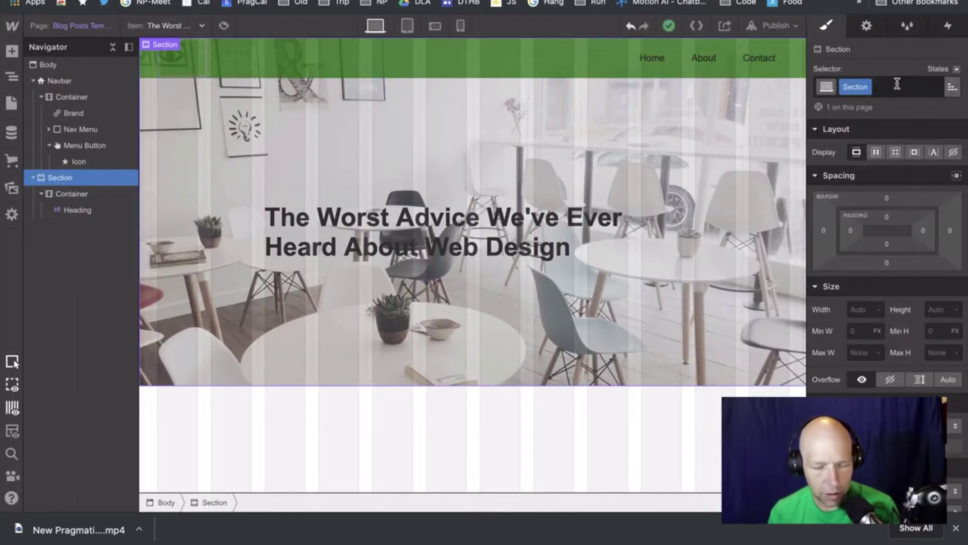
{"action": "left_click", "coordinate": [867, 26]}
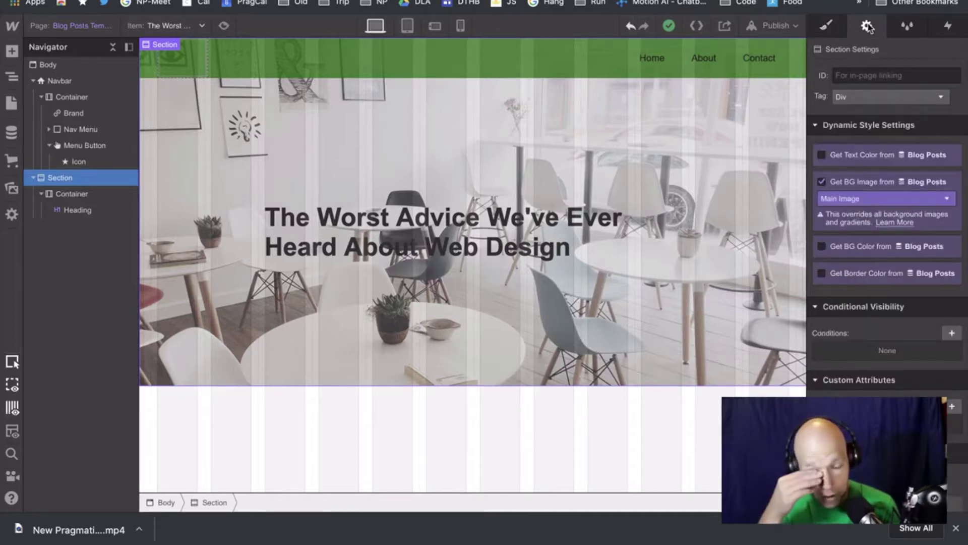
{"action": "left_click", "coordinate": [826, 26]}
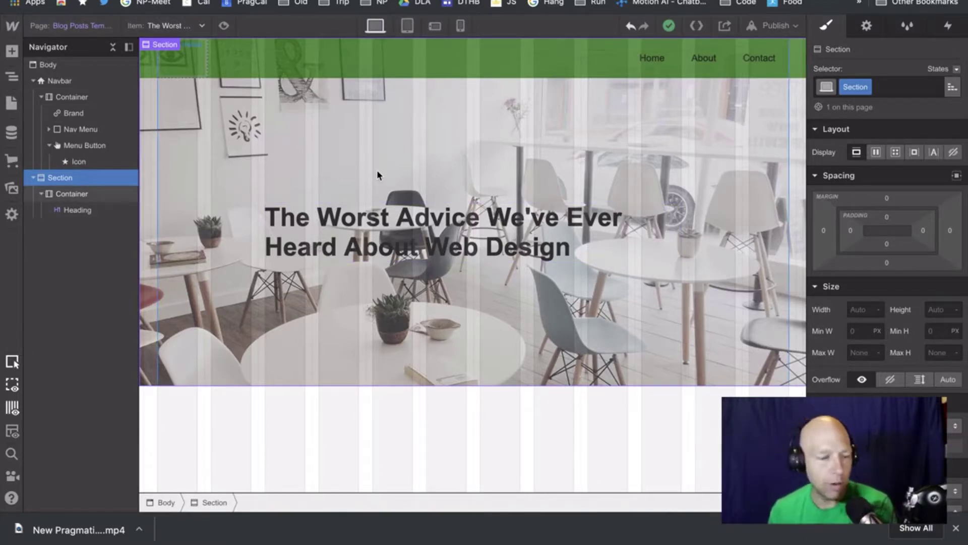
Check the template with the blog post items on resources, quick tips and best blogs, ending on the "7 of the Best Examples" post.
{"action": "left_click", "coordinate": [201, 26]}
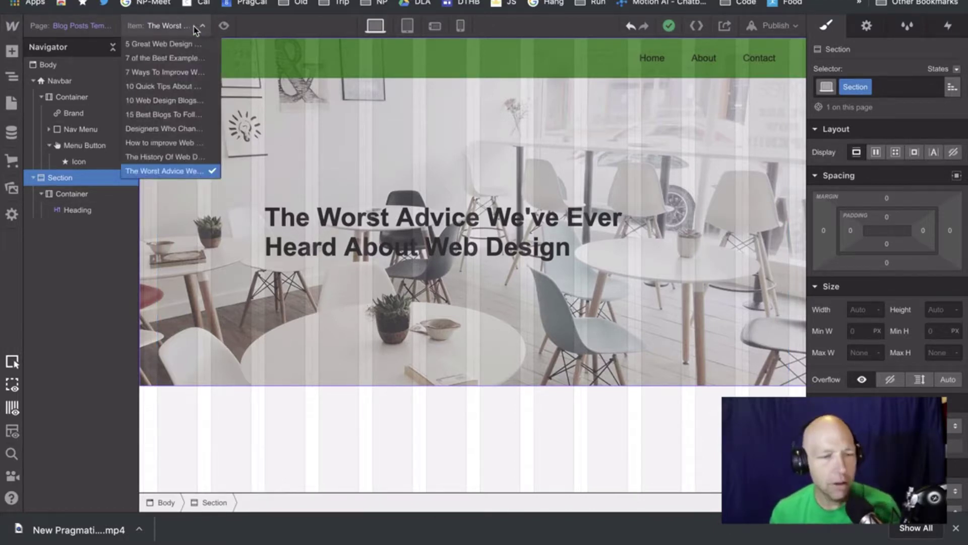
{"action": "left_click", "coordinate": [189, 44]}
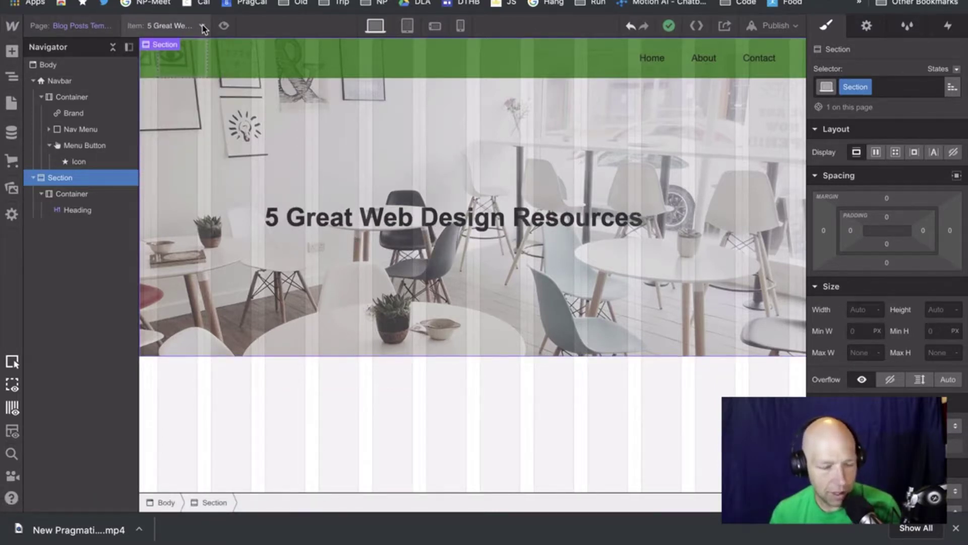
{"action": "left_click", "coordinate": [202, 26]}
{"action": "left_click", "coordinate": [191, 58]}
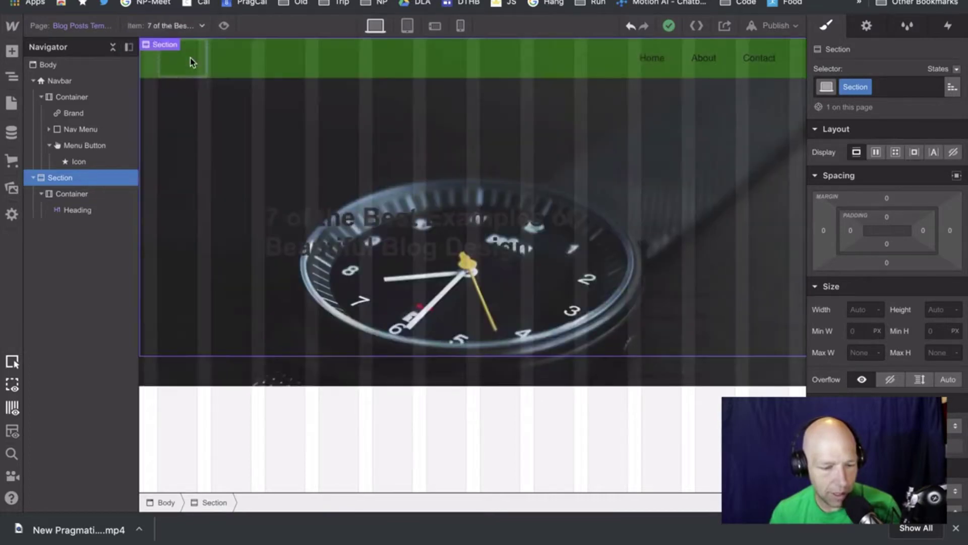
{"action": "left_click", "coordinate": [203, 25]}
{"action": "left_click", "coordinate": [198, 89]}
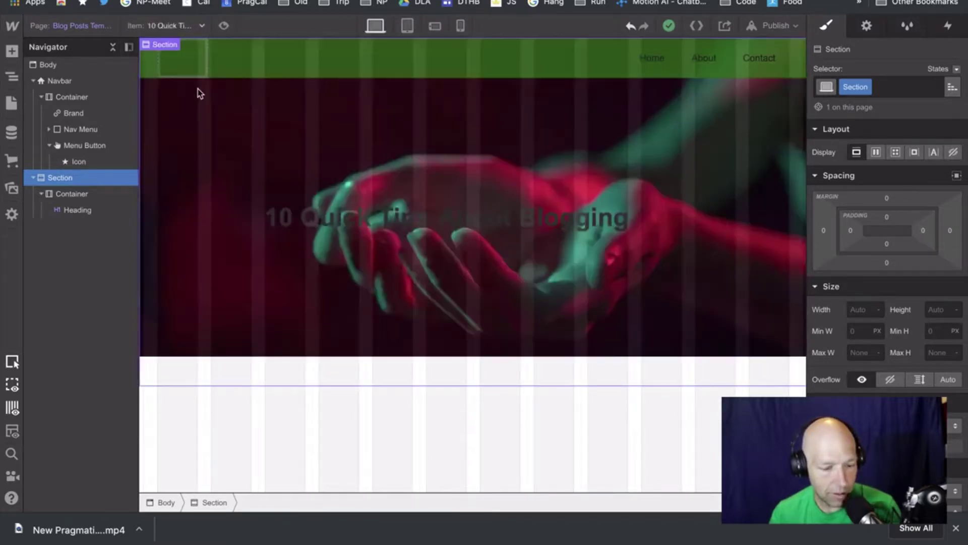
{"action": "left_click", "coordinate": [202, 25]}
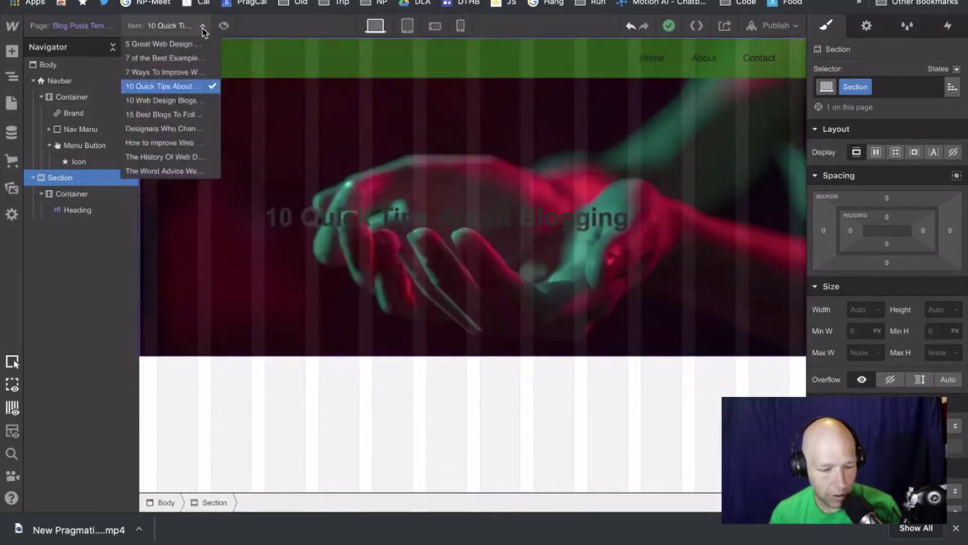
{"action": "left_click", "coordinate": [193, 112]}
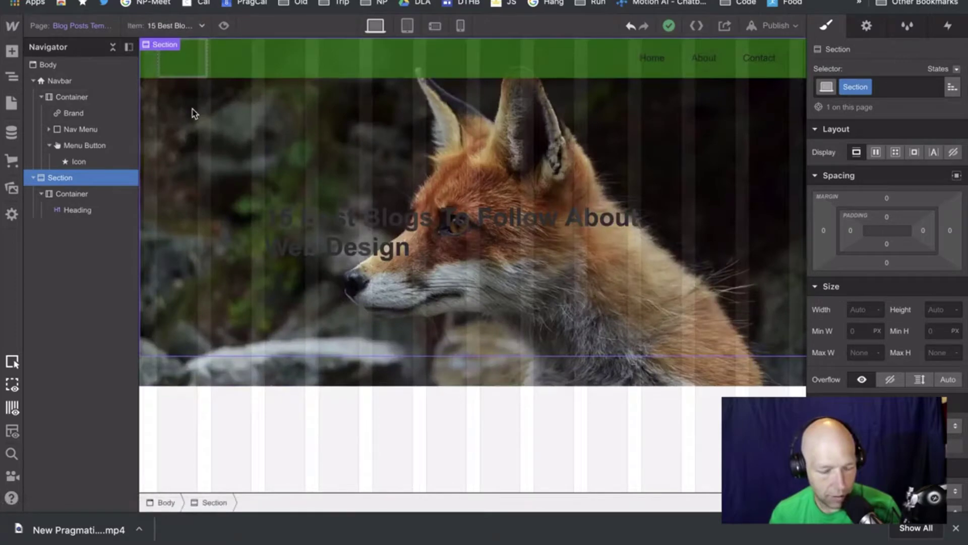
{"action": "left_click", "coordinate": [199, 26]}
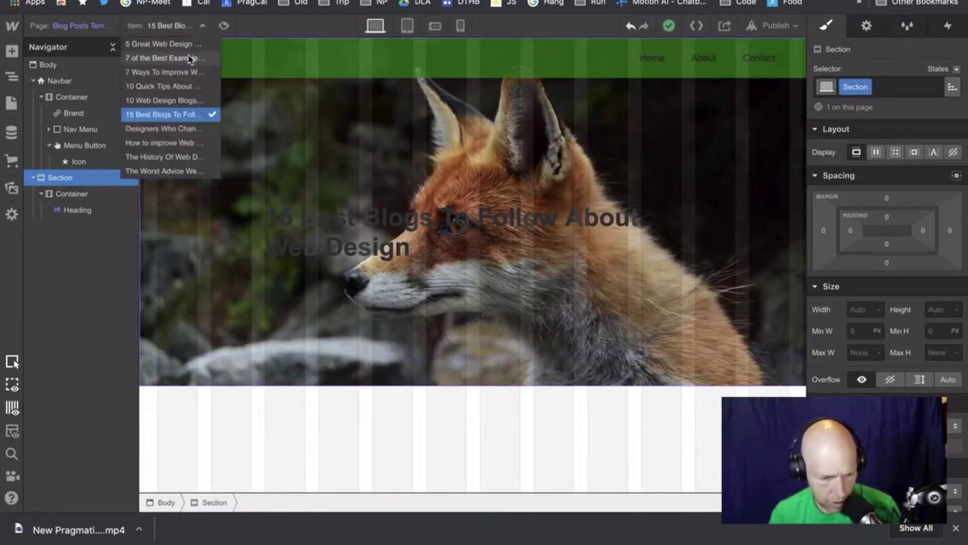
{"action": "left_click", "coordinate": [189, 58]}
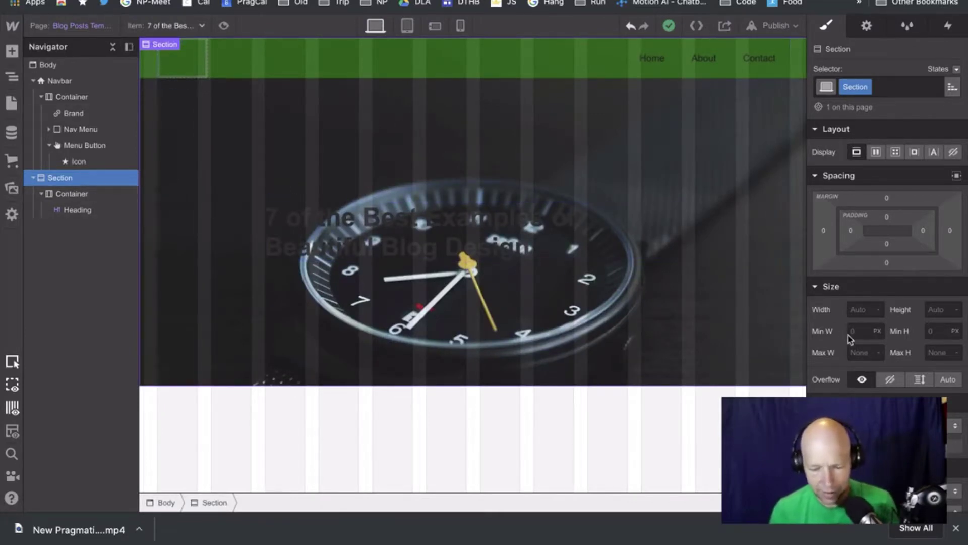
Try the hidden overflow option on the Section and give the Heading a white background color at about 80% opacity.
{"action": "left_click", "coordinate": [889, 379]}
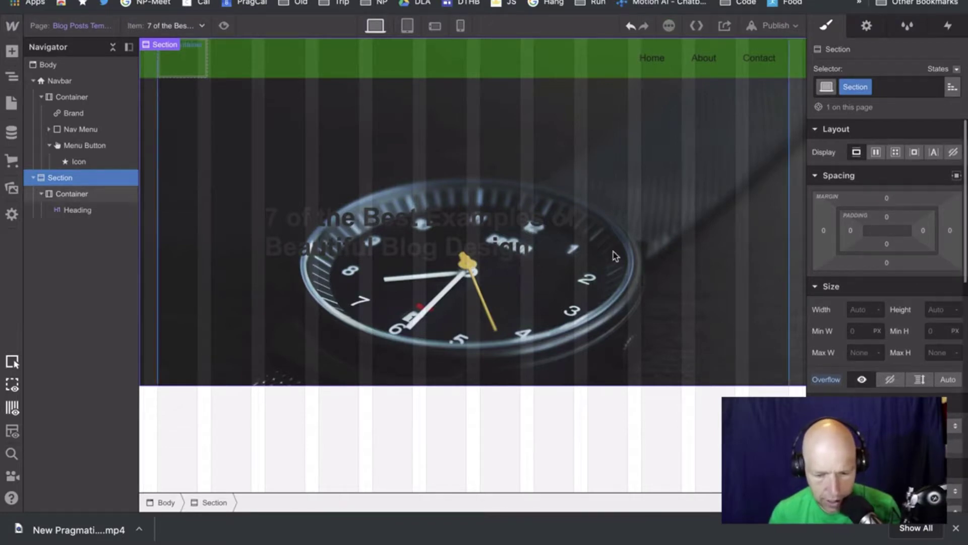
{"action": "left_click", "coordinate": [77, 211]}
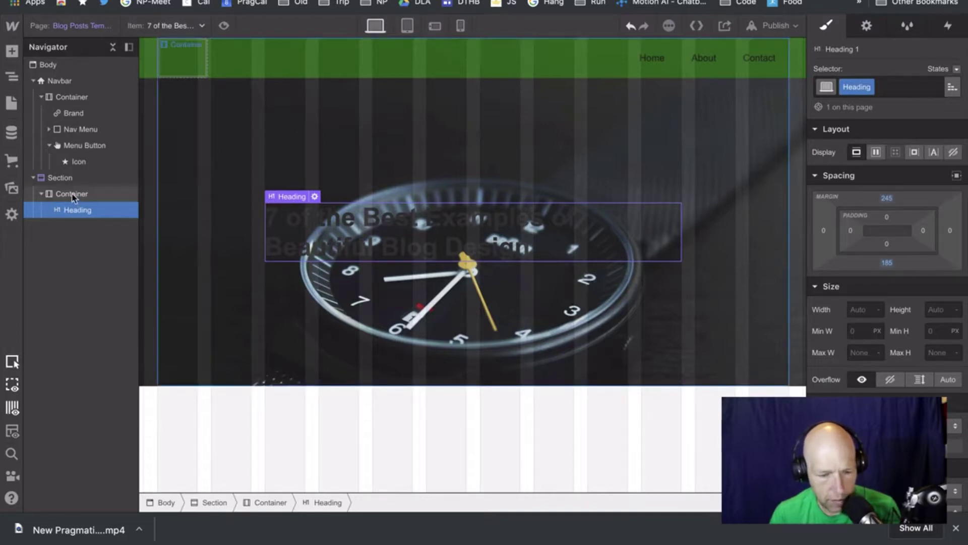
{"action": "left_click", "coordinate": [74, 196]}
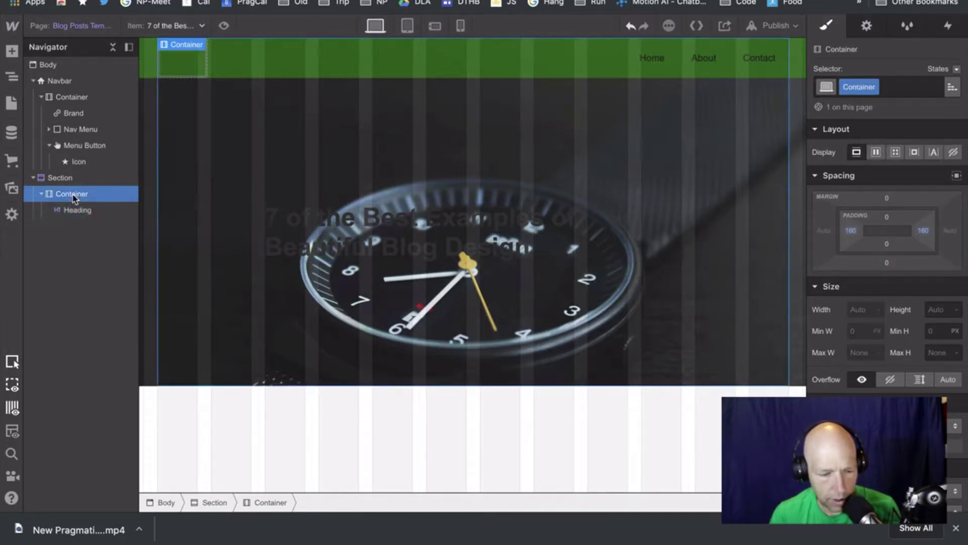
{"action": "left_click", "coordinate": [77, 210]}
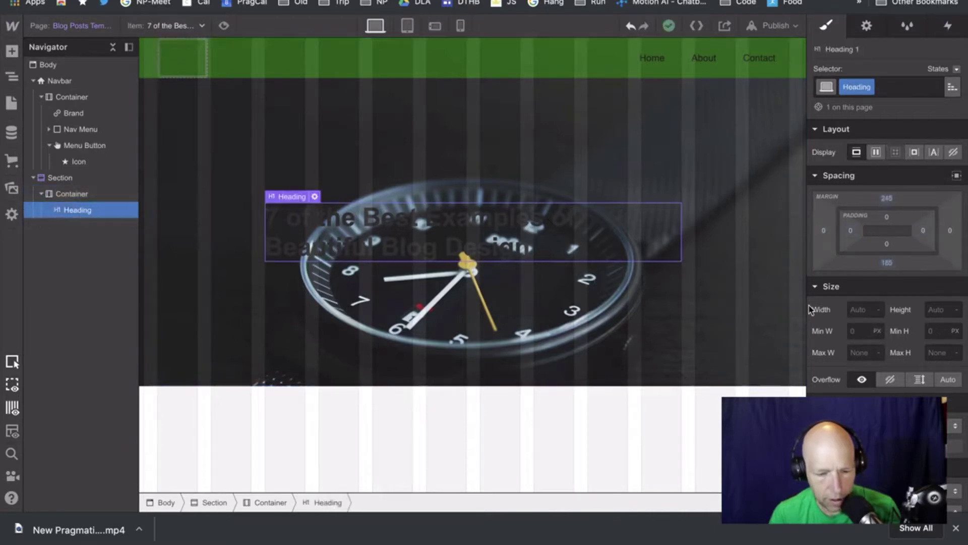
{"action": "scroll", "coordinate": [944, 333], "scroll_direction": "down", "scroll_amount": 4}
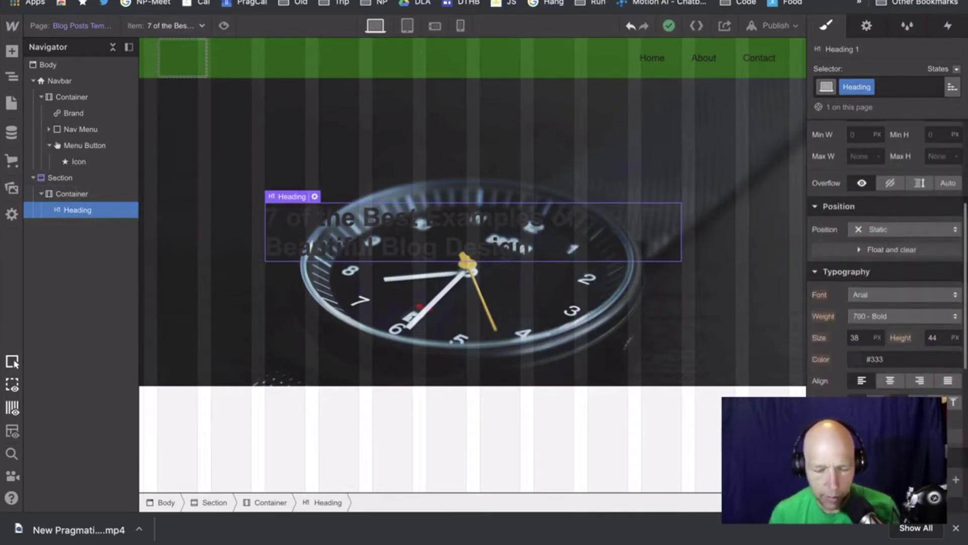
{"action": "scroll", "coordinate": [928, 353], "scroll_direction": "down", "scroll_amount": 3}
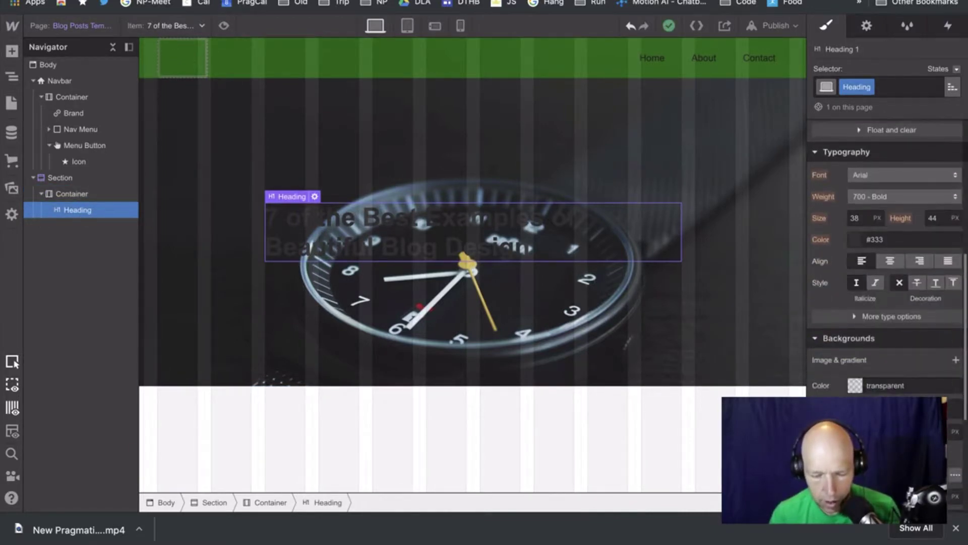
{"action": "left_click", "coordinate": [927, 386]}
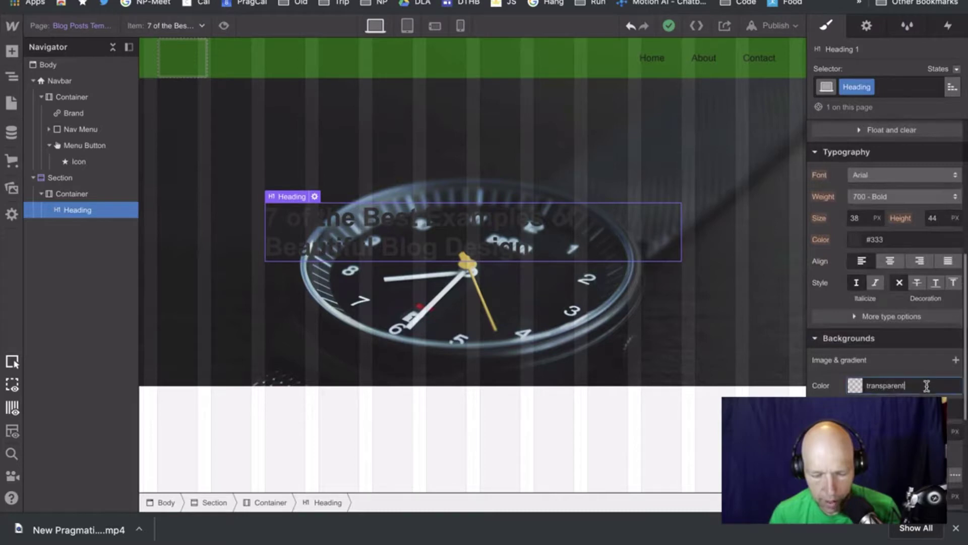
{"action": "left_click", "coordinate": [857, 388]}
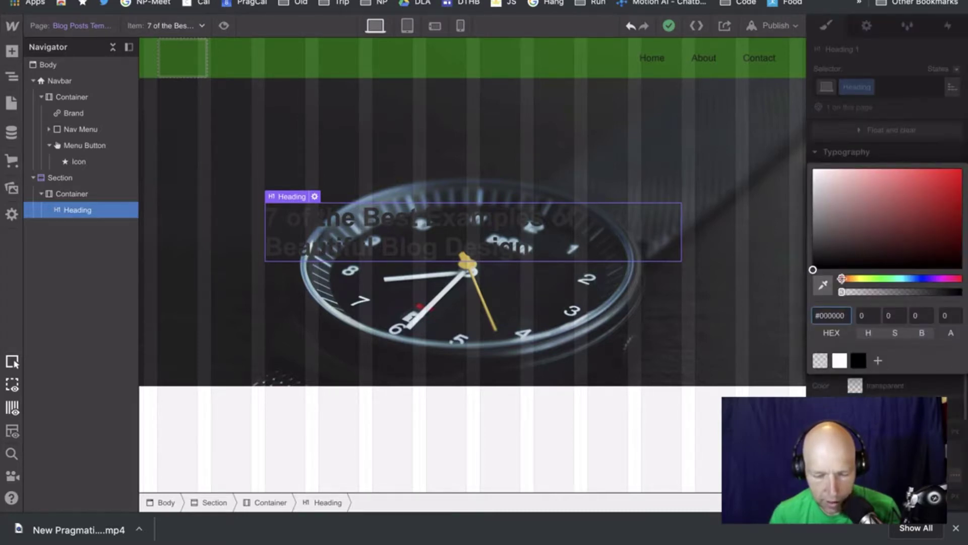
{"action": "left_click_drag", "start_coordinate": [826, 212], "coordinate": [805, 126]}
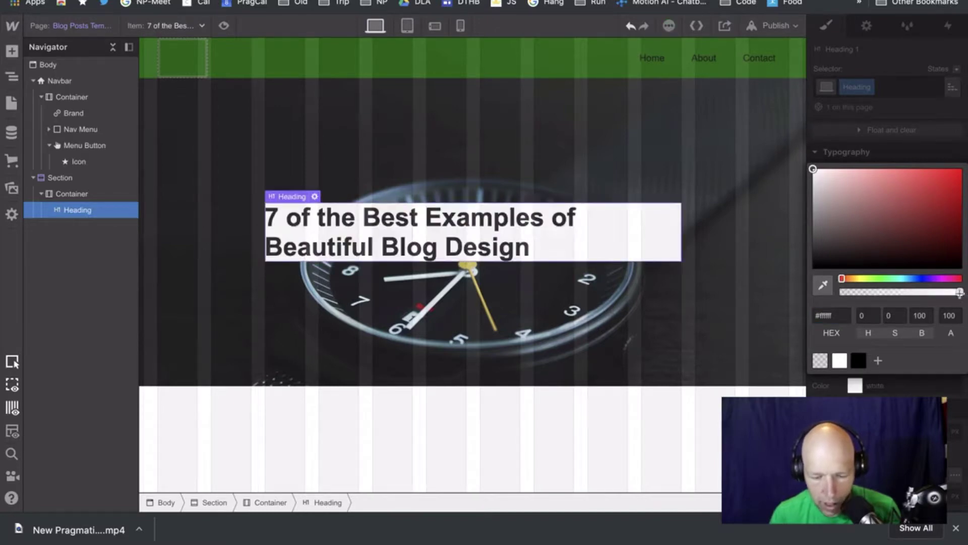
{"action": "left_click_drag", "start_coordinate": [960, 293], "coordinate": [933, 300]}
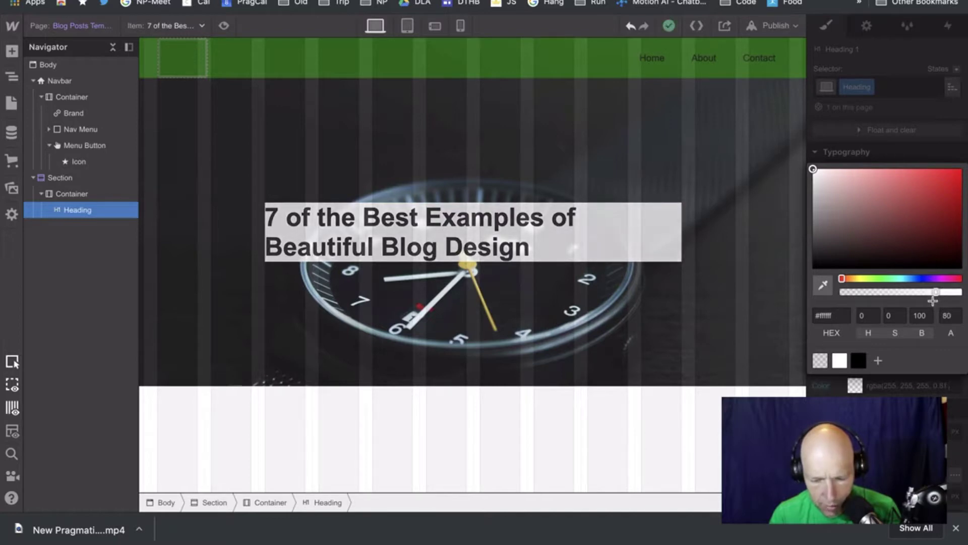
{"action": "left_click", "coordinate": [877, 154]}
Reduce the Heading's bottom margin to about 108 px and set its top margin to 80 px.
{"action": "scroll", "coordinate": [930, 257], "scroll_direction": "up", "scroll_amount": 10}
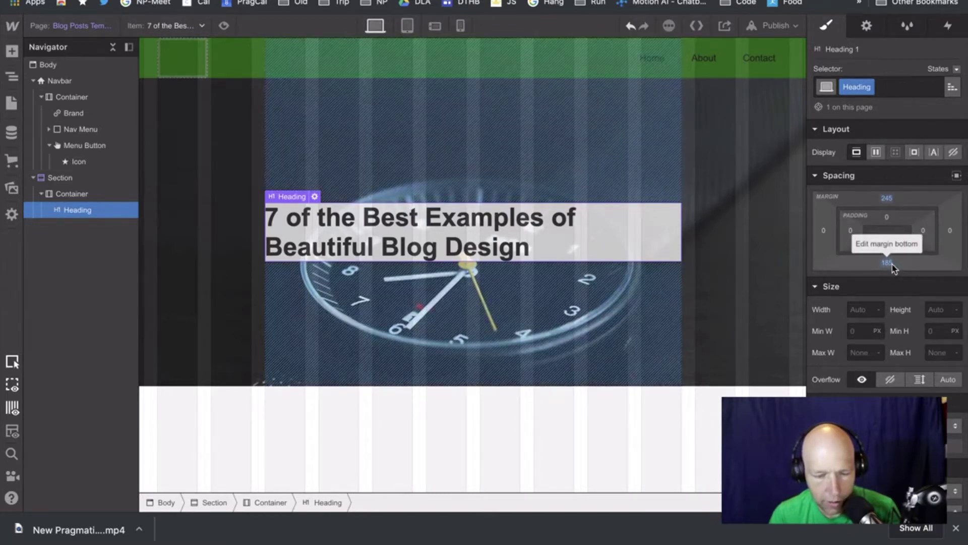
{"action": "left_click_drag", "start_coordinate": [897, 276], "coordinate": [897, 166]}
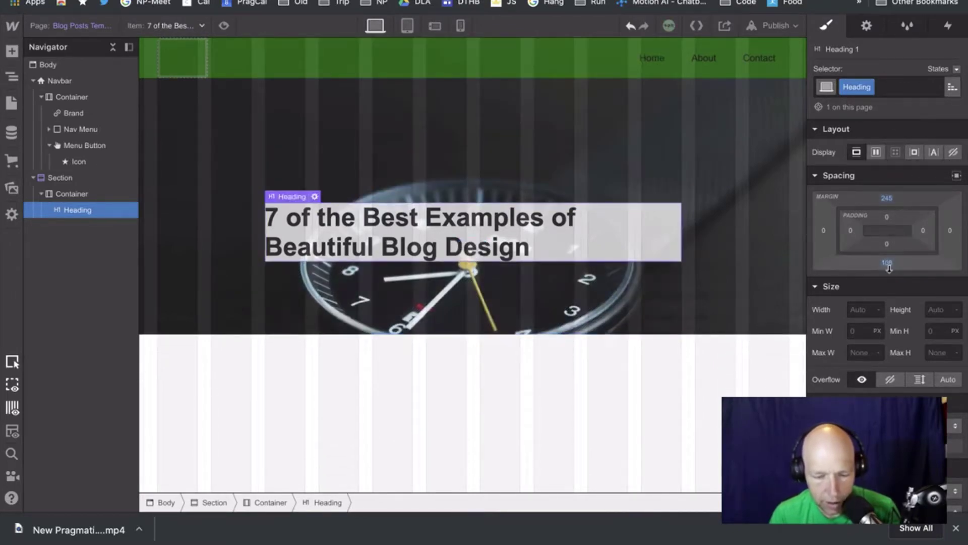
{"action": "left_click", "coordinate": [887, 198]}
{"action": "type", "text": "0"}
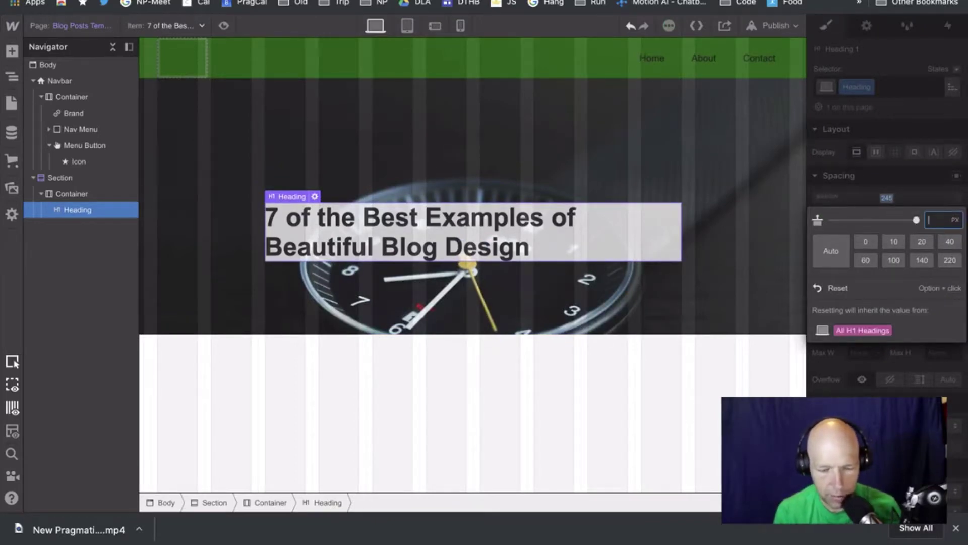
{"action": "key", "text": "Return"}
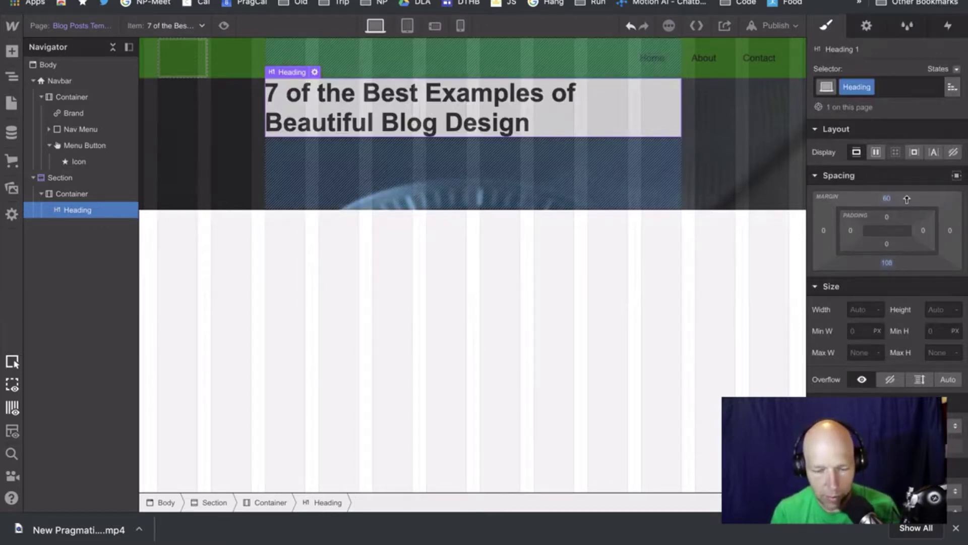
{"action": "key", "text": "Return"}
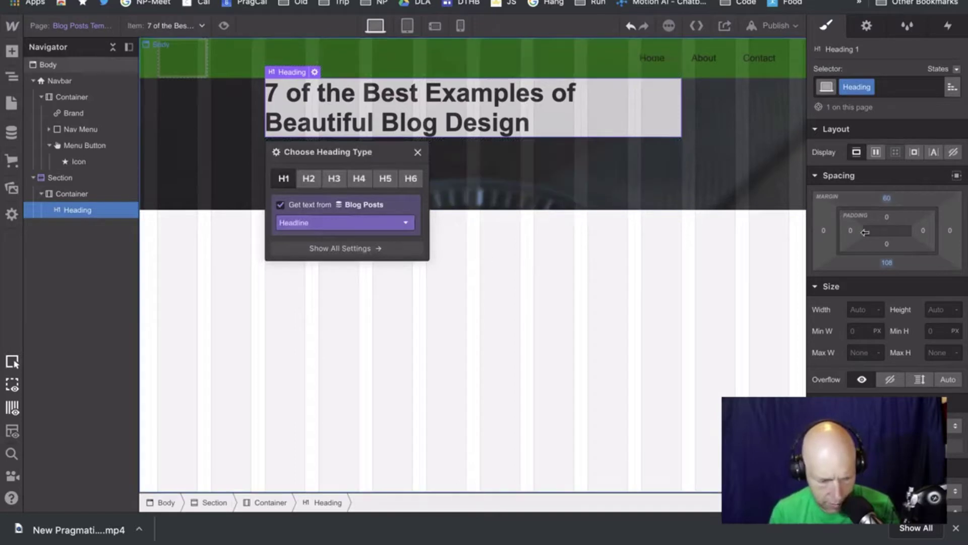
{"action": "left_click", "coordinate": [891, 200]}
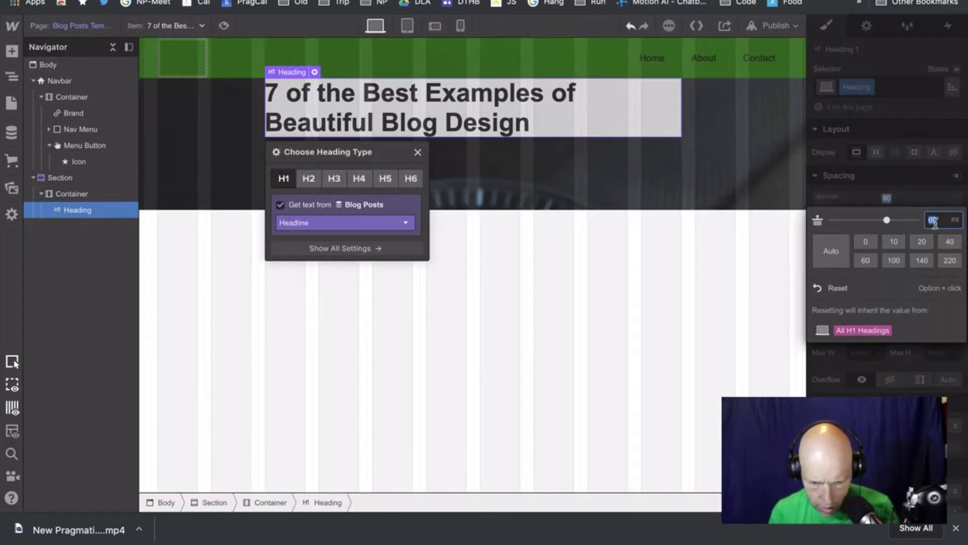
{"action": "key", "text": "Return"}
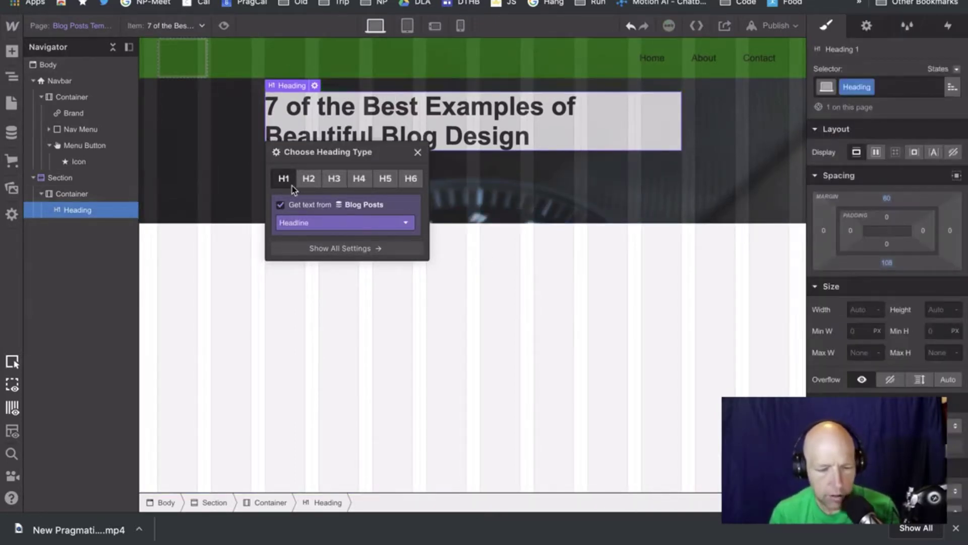
{"action": "left_click", "coordinate": [418, 153]}
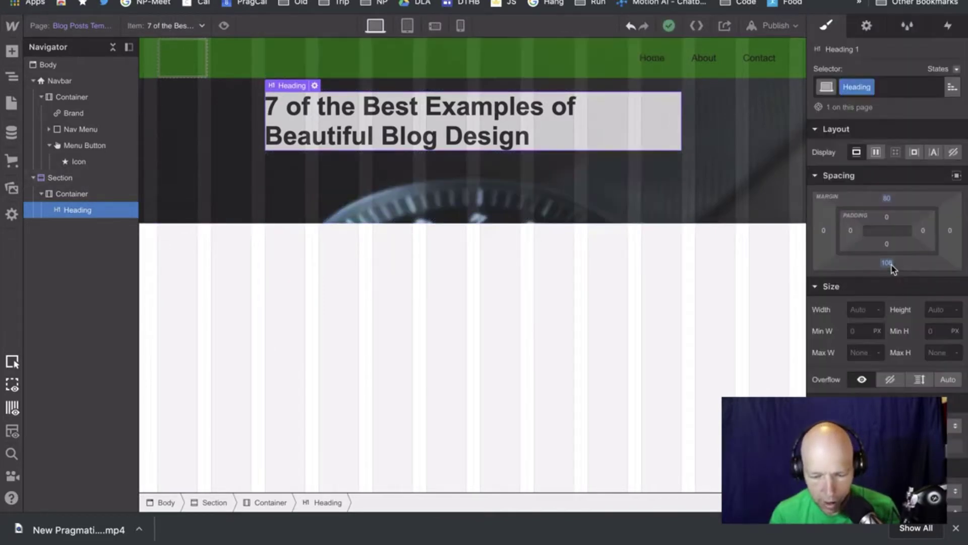
Set the Heading's bottom margin to 20 px in the desktop view and center-align its text.
{"action": "key", "text": "shift+2"}
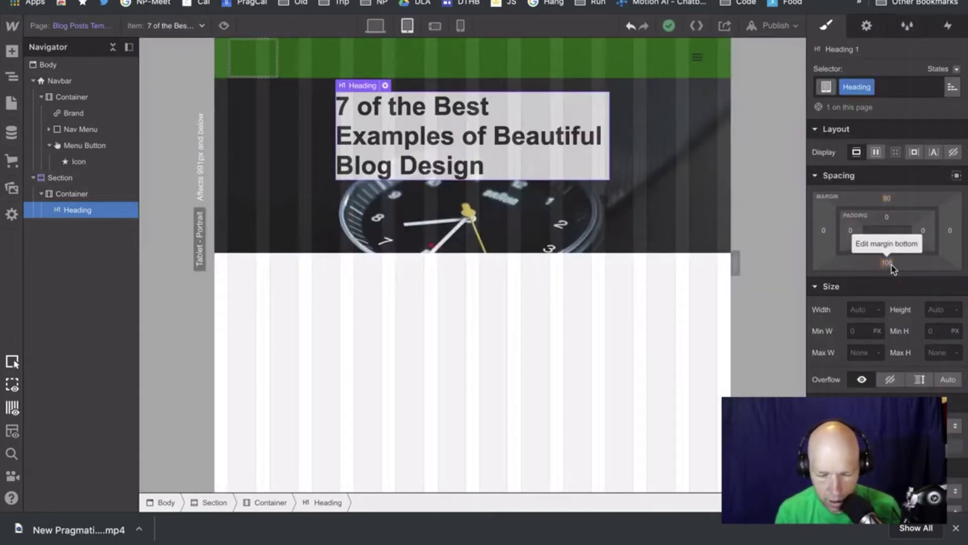
{"action": "left_click", "coordinate": [373, 27]}
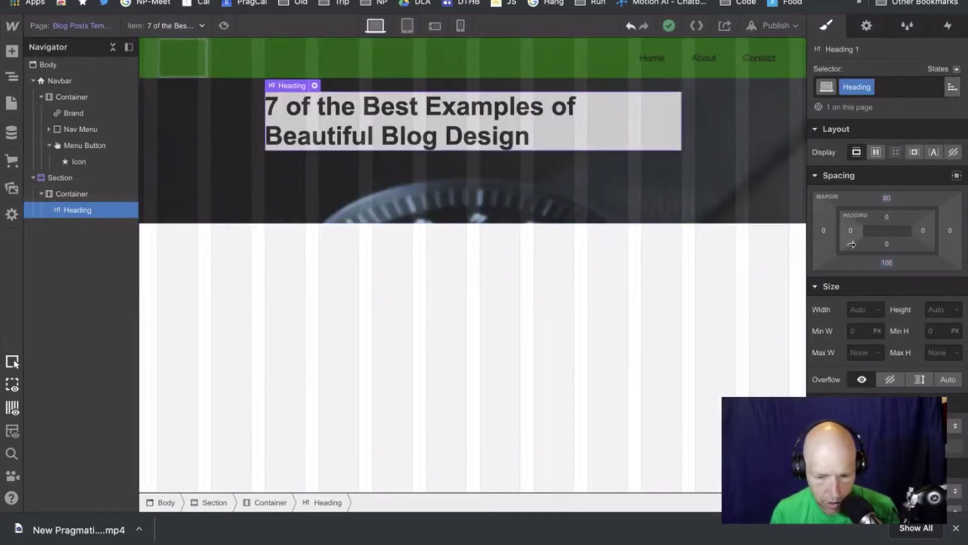
{"action": "left_click", "coordinate": [887, 262]}
{"action": "type", "text": "20"}
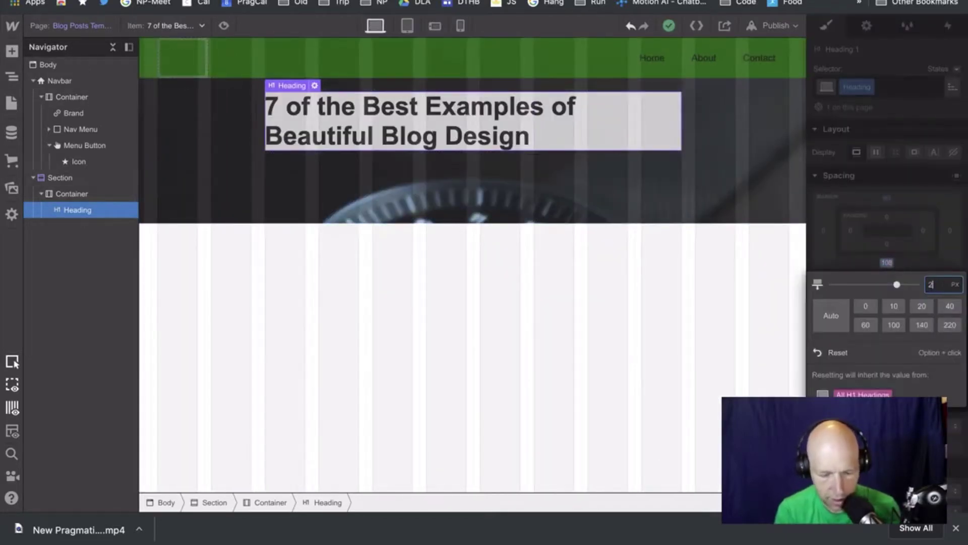
{"action": "key", "text": "Return"}
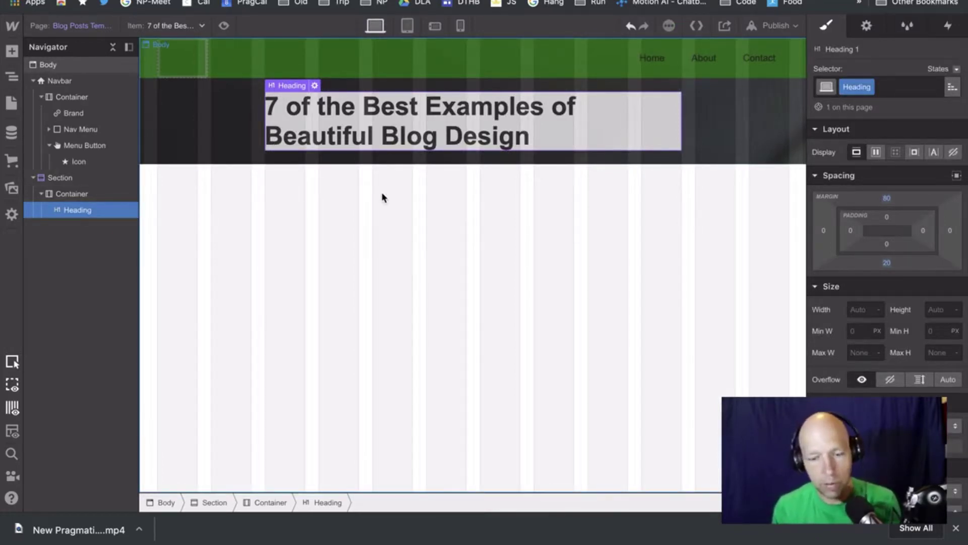
{"action": "scroll", "coordinate": [872, 353], "scroll_direction": "down", "scroll_amount": 5}
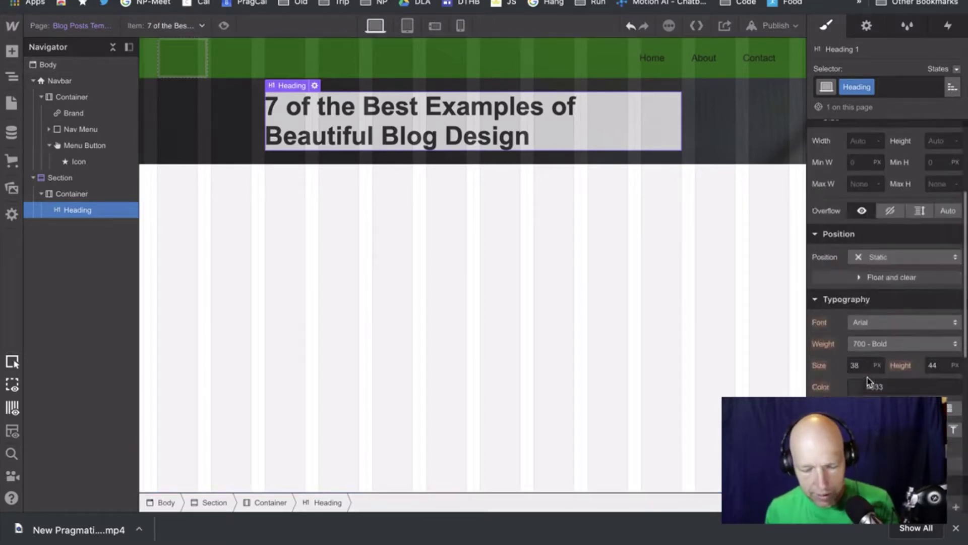
{"action": "left_click", "coordinate": [891, 375]}
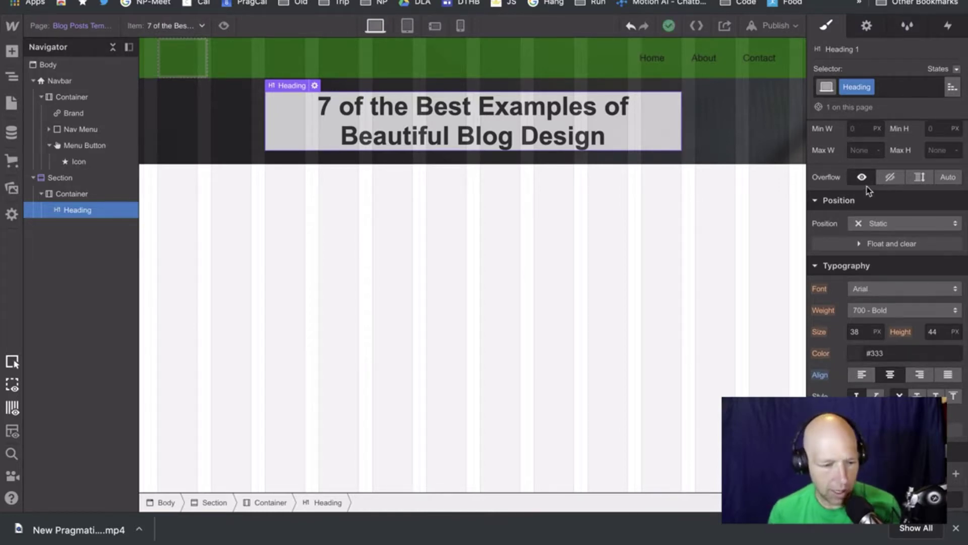
Set the left padding of the Section's container to 0 px.
{"action": "left_click", "coordinate": [65, 195]}
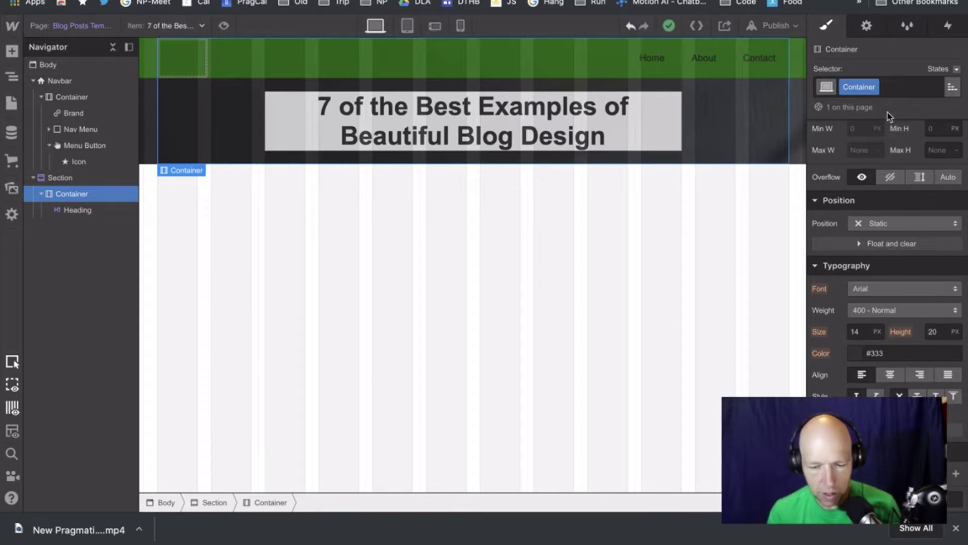
{"action": "scroll", "coordinate": [906, 256], "scroll_direction": "down", "scroll_amount": 1}
{"action": "scroll", "coordinate": [903, 250], "scroll_direction": "up", "scroll_amount": 5}
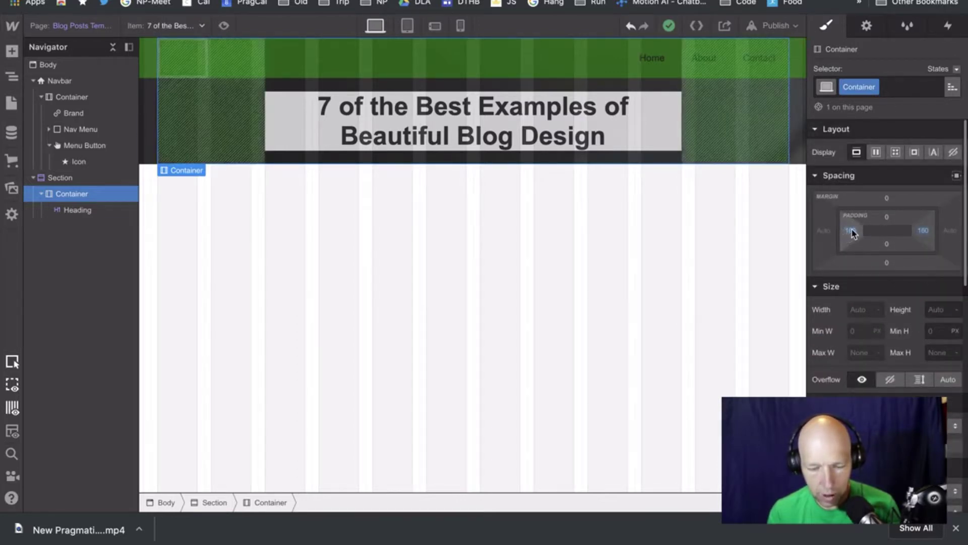
{"action": "left_click_drag", "start_coordinate": [851, 232], "coordinate": [431, 249]}
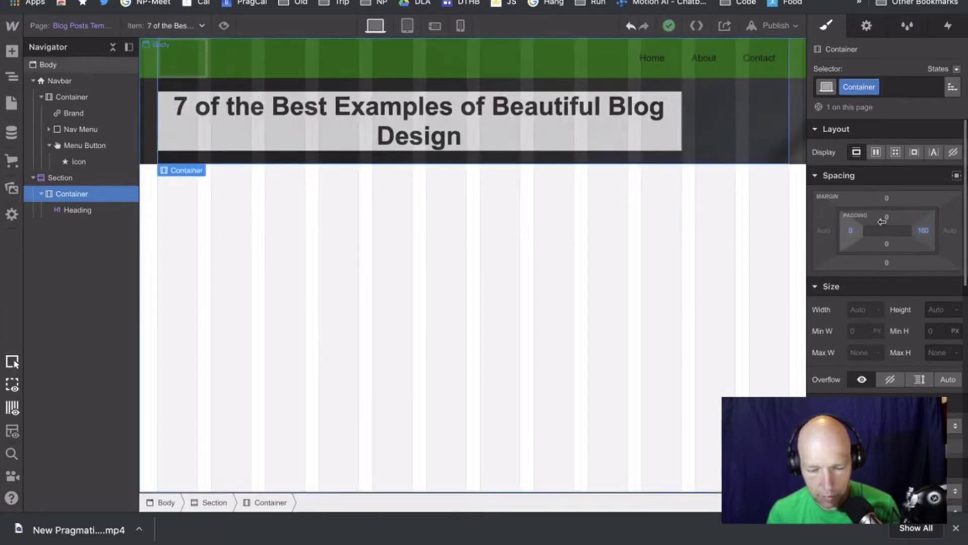
Set the Section container's left and right padding to 0 px.
{"action": "mouse_move", "coordinate": [923, 231]}
{"action": "left_mouse_down"}
{"action": "mouse_move", "coordinate": [724, 242]}
{"action": "mouse_move", "coordinate": [939, 232]}
{"action": "mouse_move", "coordinate": [923, 232]}
{"action": "left_mouse_up"}
{"action": "left_click", "coordinate": [923, 231], "text": "alt"}
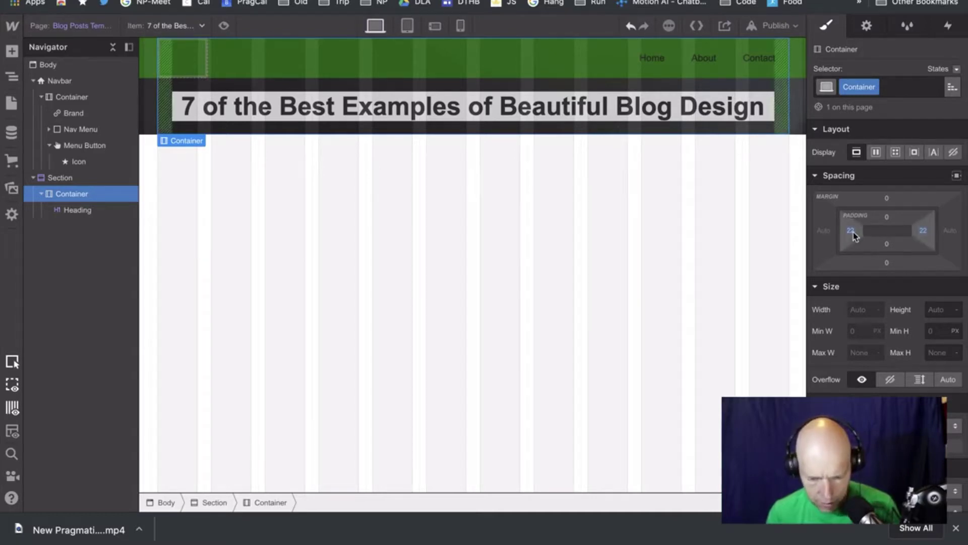
{"action": "left_click_drag", "start_coordinate": [851, 230], "coordinate": [728, 235]}
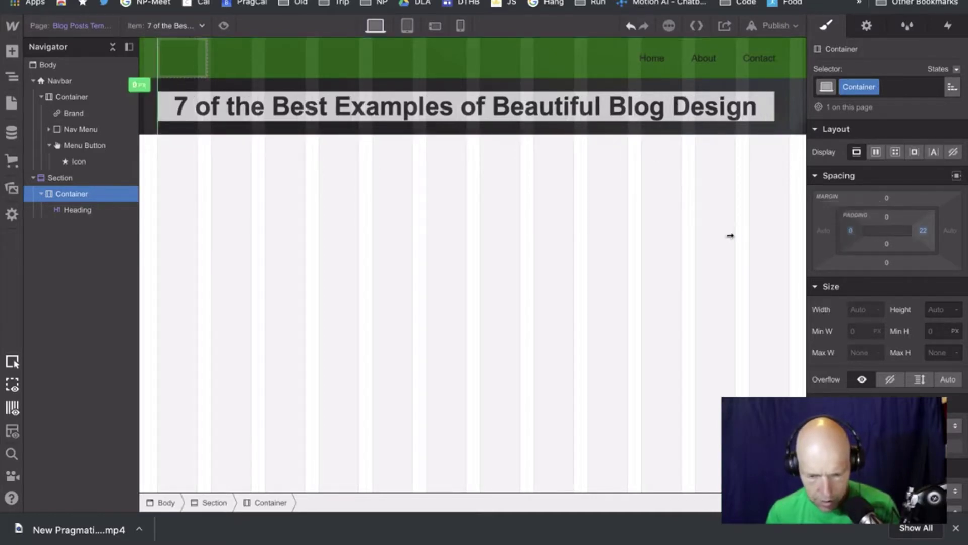
{"action": "left_click_drag", "start_coordinate": [923, 232], "coordinate": [965, 231]}
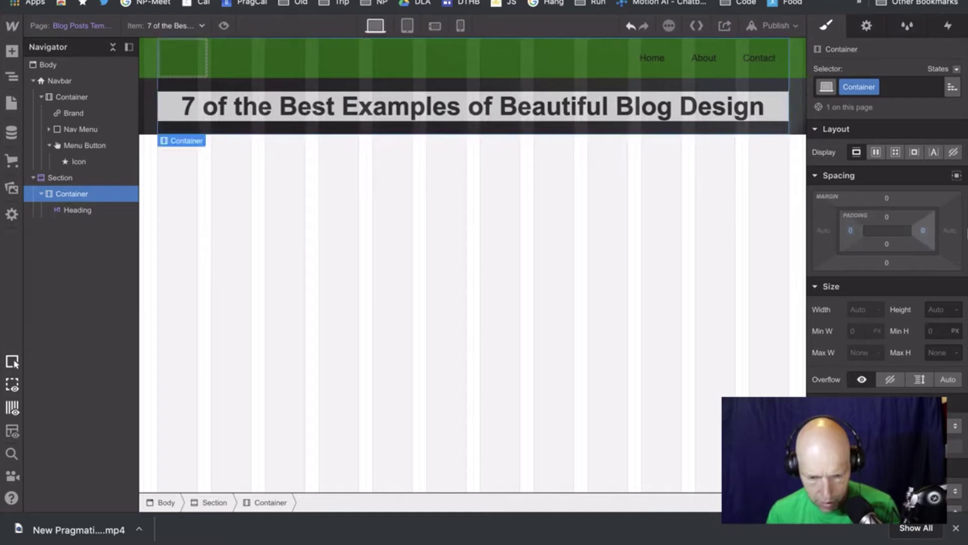
{"action": "left_click", "coordinate": [949, 237]}
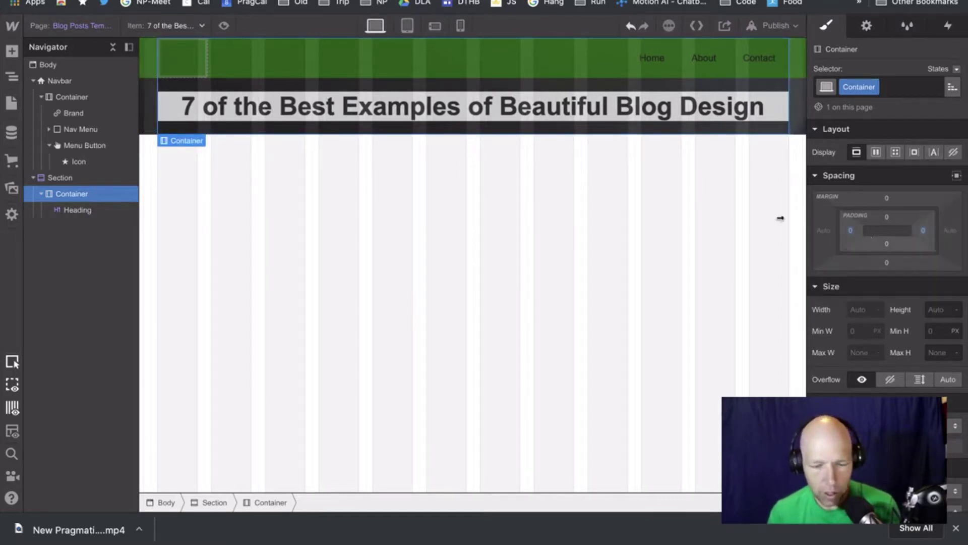
Set the Heading's top and bottom padding to 200 px.
{"action": "left_click", "coordinate": [78, 211]}
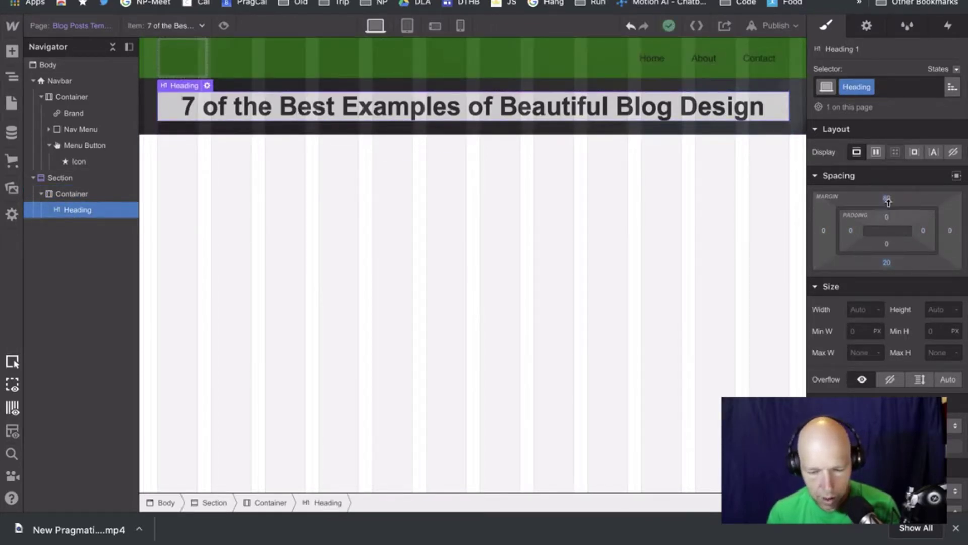
{"action": "left_click_drag", "start_coordinate": [890, 220], "coordinate": [892, 71]}
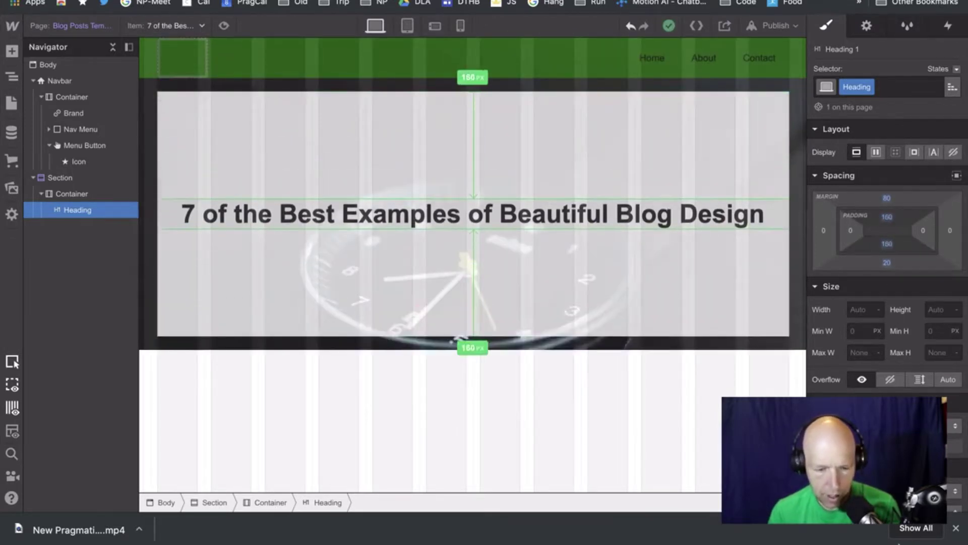
{"action": "left_click_drag", "start_coordinate": [890, 376], "coordinate": [891, 302]}
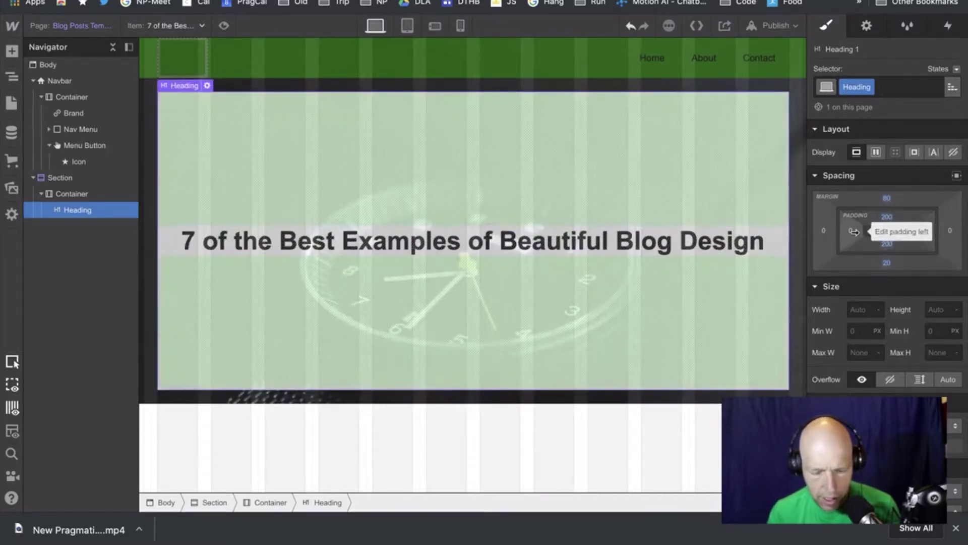
Set the Heading's left and right padding to 160 px.
{"action": "left_click_drag", "start_coordinate": [905, 233], "coordinate": [905, 212]}
{"action": "left_click_drag", "start_coordinate": [965, 238], "coordinate": [927, 241]}
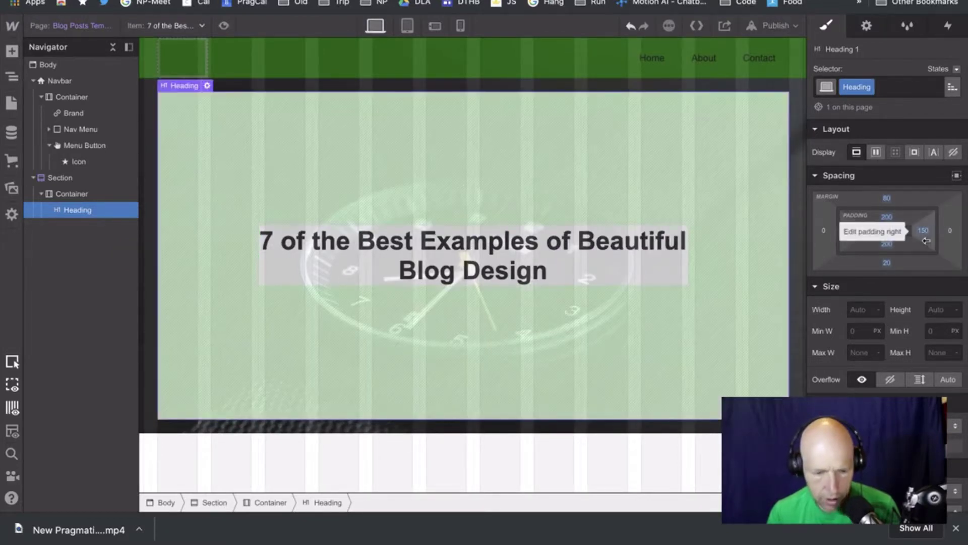
{"action": "mouse_move", "coordinate": [863, 236]}
{"action": "left_mouse_down"}
{"action": "mouse_move", "coordinate": [893, 237]}
{"action": "mouse_move", "coordinate": [877, 238]}
{"action": "left_mouse_up"}
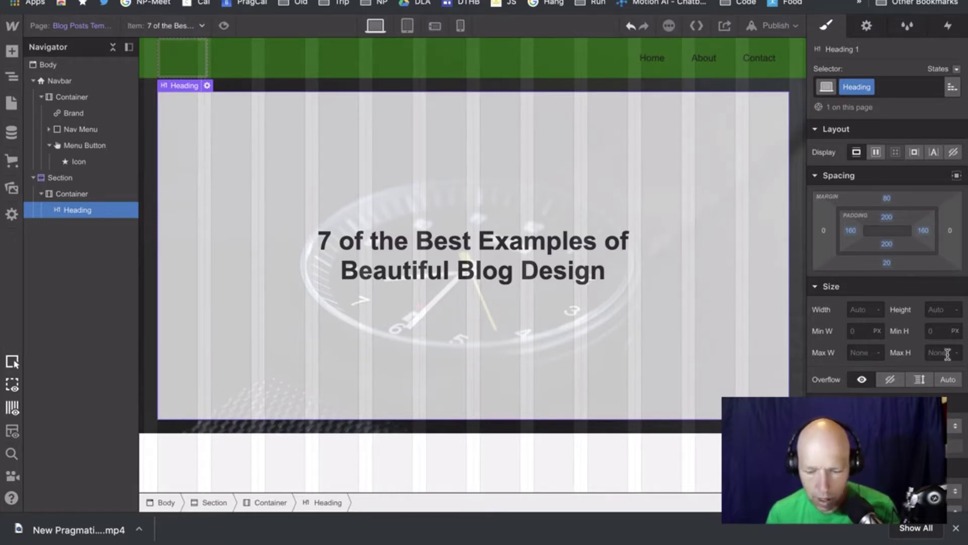
Lower the opacity of the Heading's white background to 74% and hide the column grid overlay.
{"action": "scroll", "coordinate": [888, 265], "scroll_direction": "down", "scroll_amount": 5}
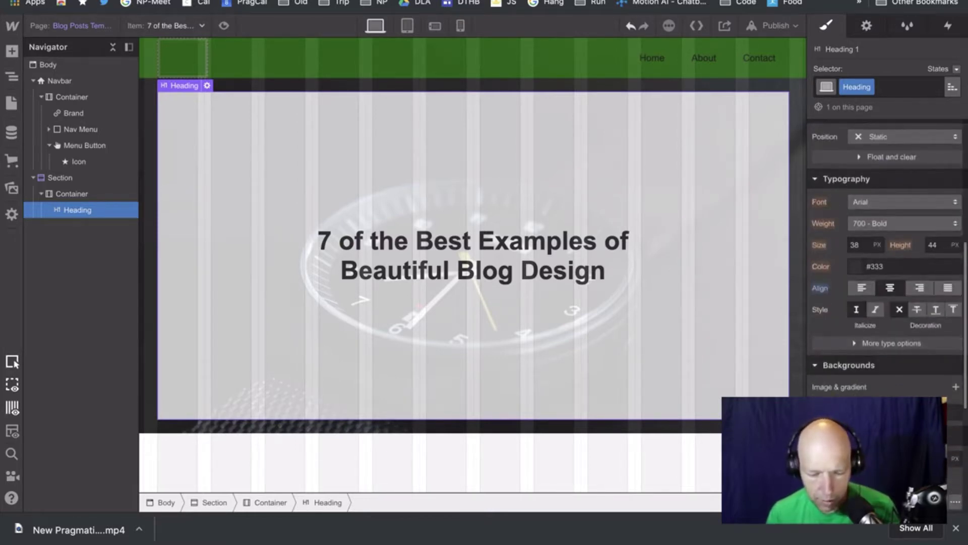
{"action": "left_click", "coordinate": [888, 266]}
{"action": "mouse_move", "coordinate": [936, 318]}
{"action": "left_mouse_down"}
{"action": "mouse_move", "coordinate": [890, 319]}
{"action": "mouse_move", "coordinate": [966, 320]}
{"action": "mouse_move", "coordinate": [916, 322]}
{"action": "mouse_move", "coordinate": [927, 323]}
{"action": "left_mouse_up"}
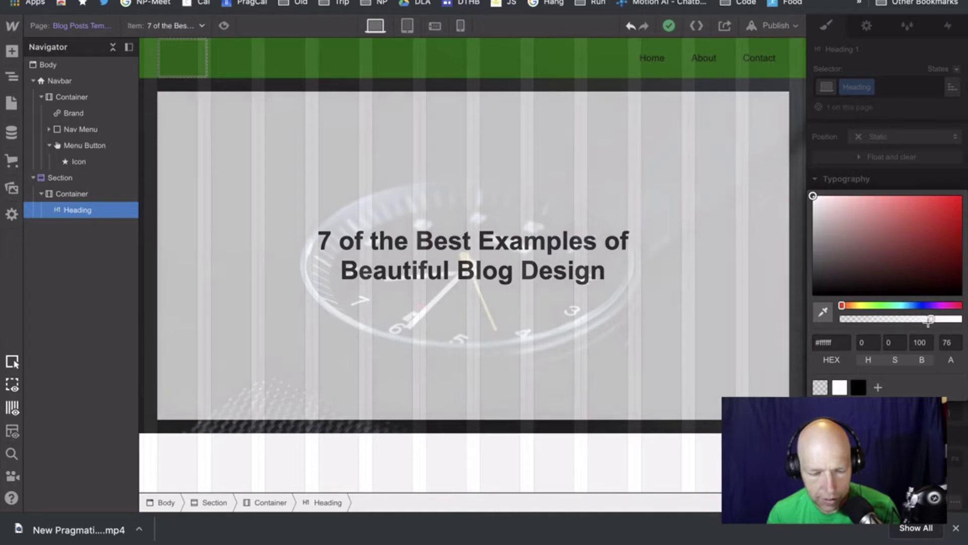
{"action": "left_click_drag", "start_coordinate": [927, 323], "coordinate": [926, 323]}
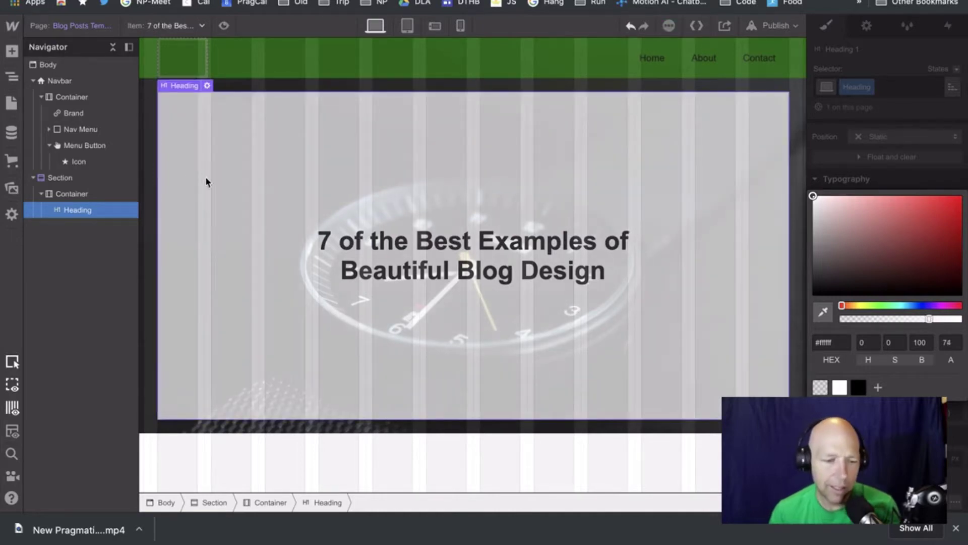
{"action": "left_click", "coordinate": [11, 408]}
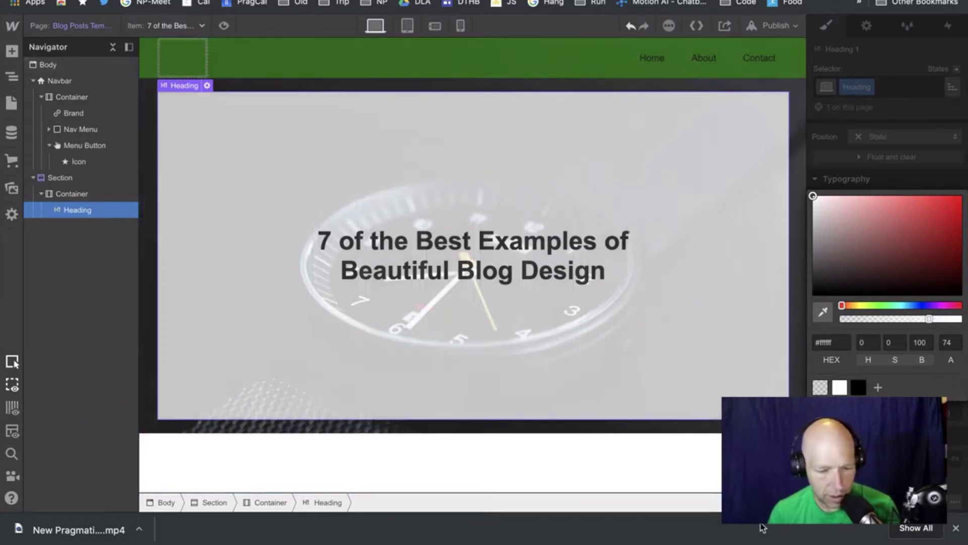
Preview the hero with the Designers Who Changed the Web, The History Of Web Design, 7 of the Best Examples and 5 Great Web Design Resources posts.
{"action": "left_click", "coordinate": [194, 28]}
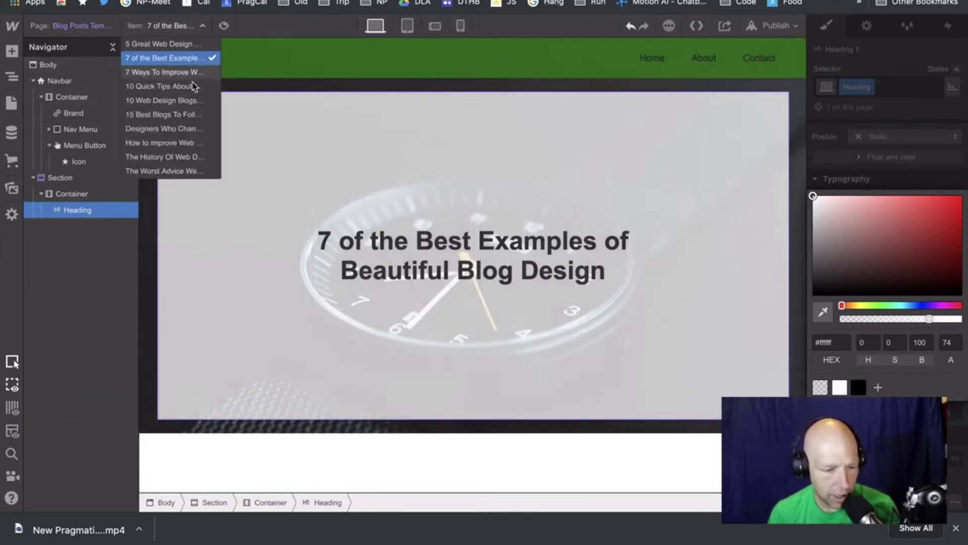
{"action": "left_click", "coordinate": [164, 128]}
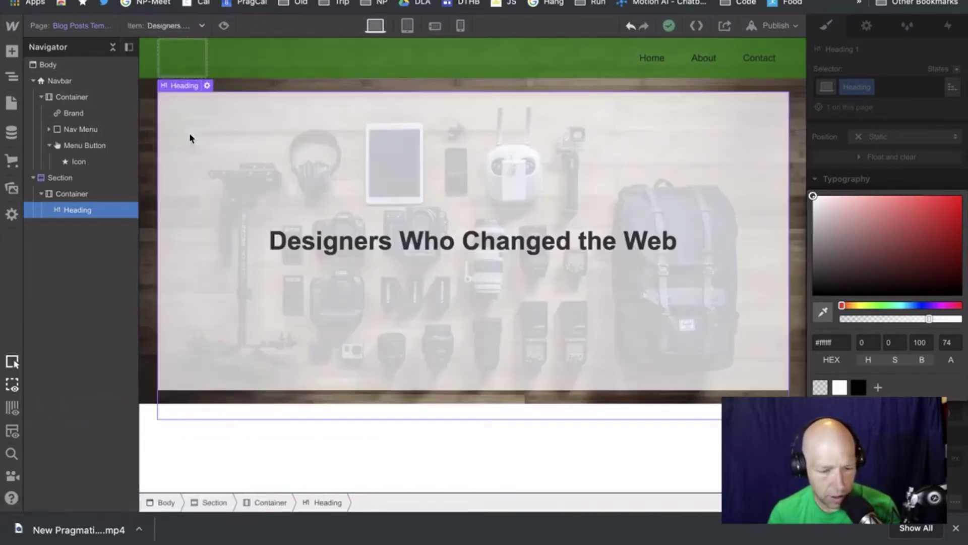
{"action": "left_click", "coordinate": [203, 28]}
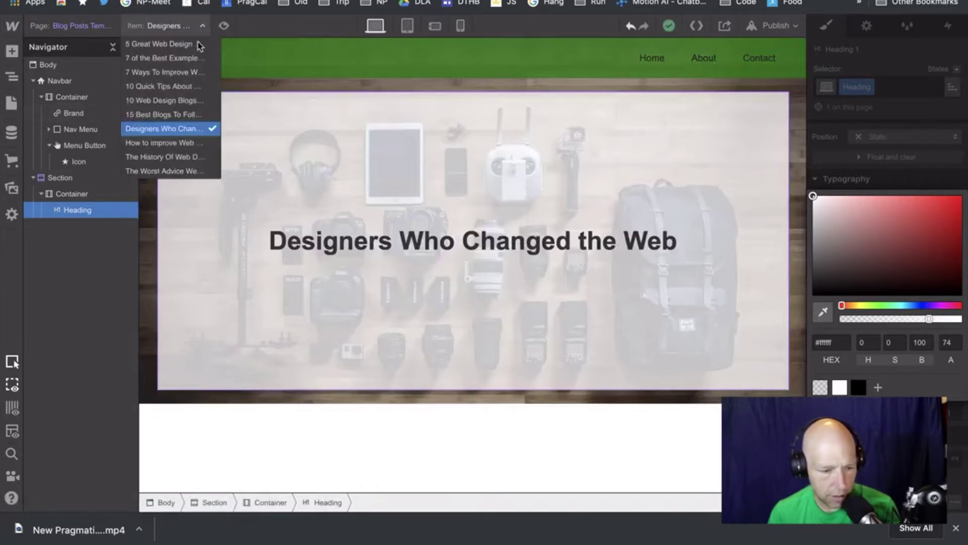
{"action": "left_click", "coordinate": [185, 156]}
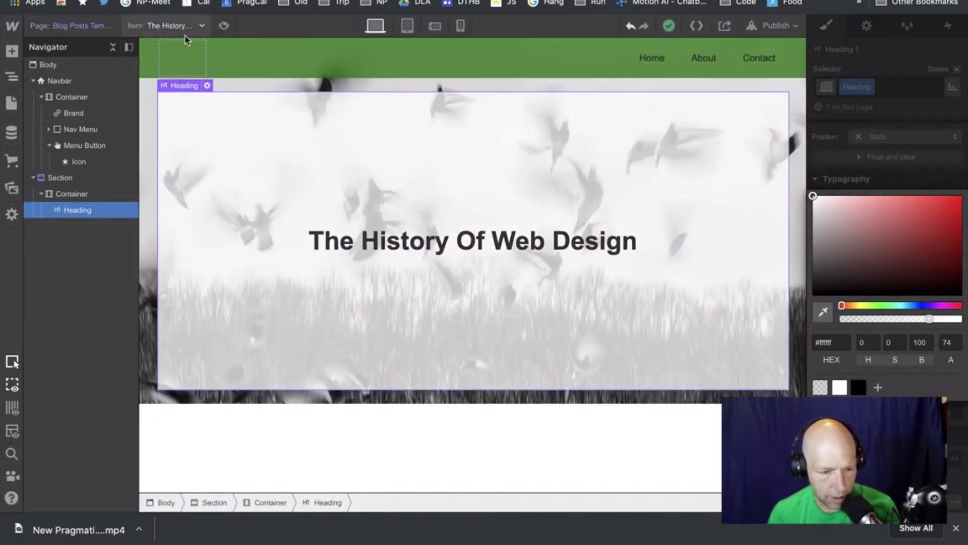
{"action": "left_click", "coordinate": [202, 26]}
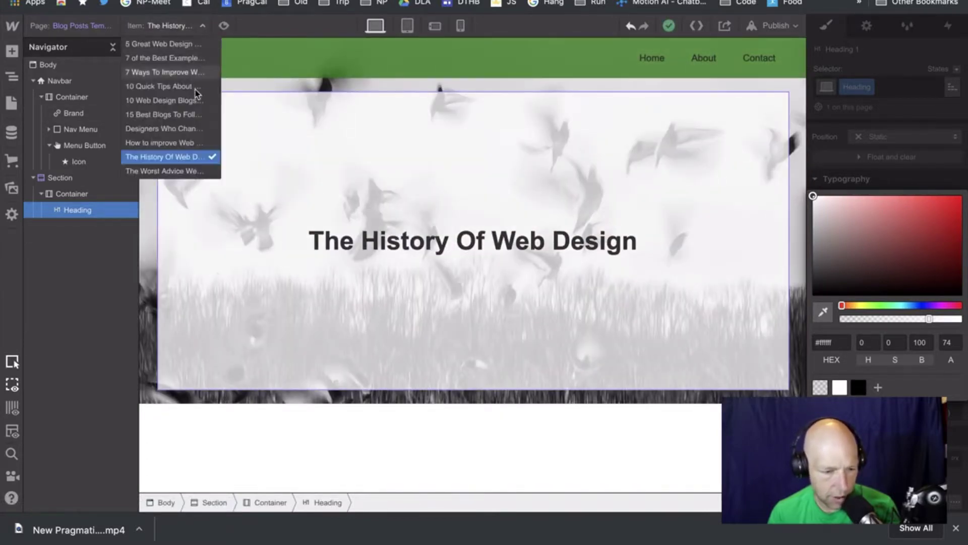
{"action": "left_click", "coordinate": [182, 57]}
{"action": "left_click", "coordinate": [201, 28]}
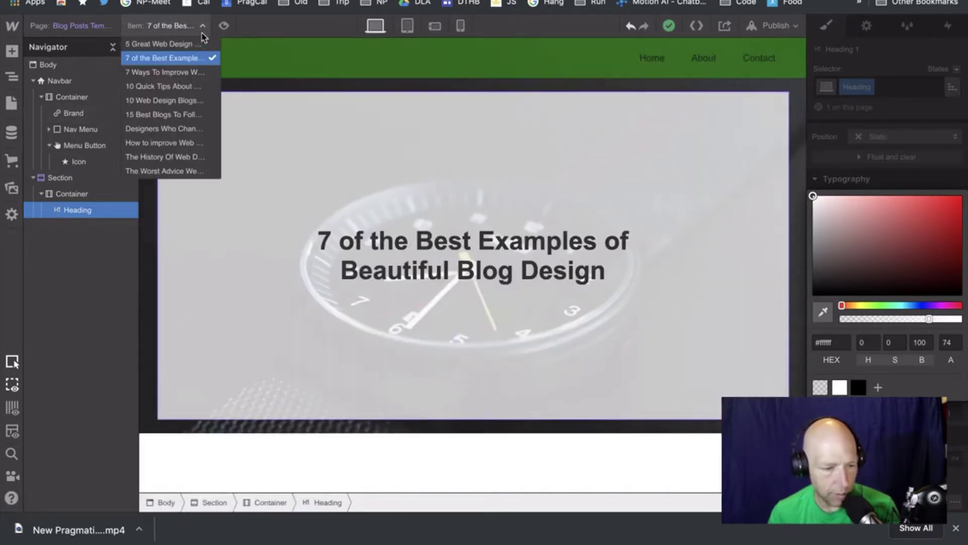
{"action": "left_click", "coordinate": [200, 45]}
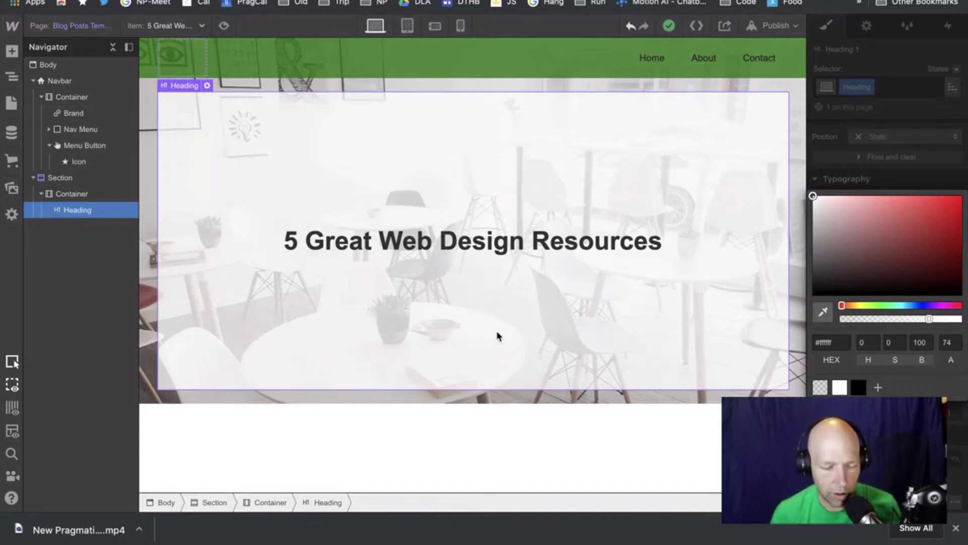
In the phone portrait view, set the Heading's top padding to 0 px.
{"action": "left_click", "coordinate": [459, 26]}
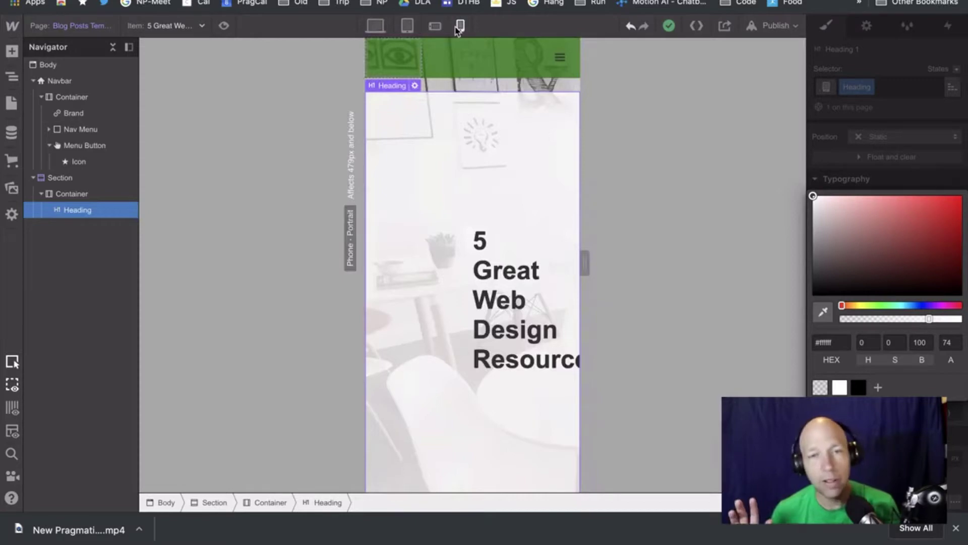
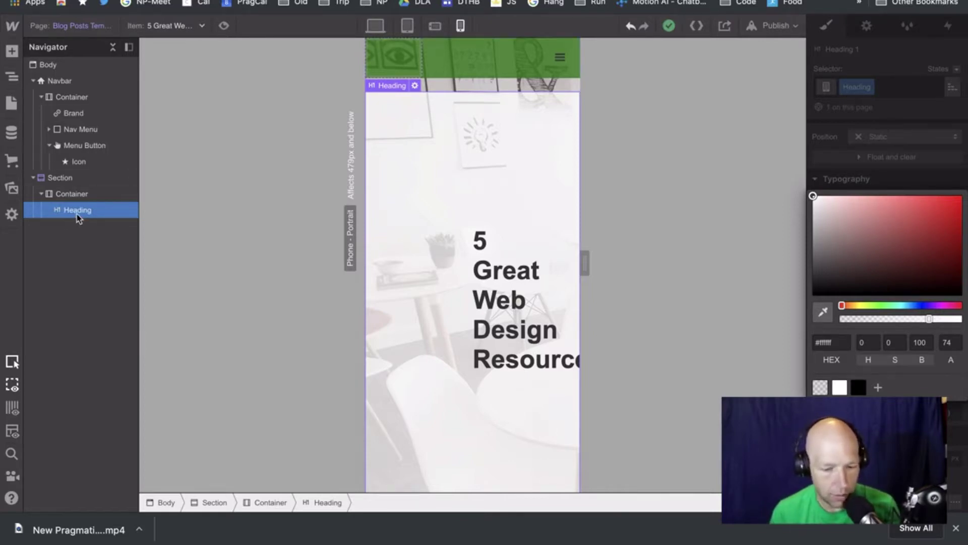
{"action": "left_click", "coordinate": [921, 178]}
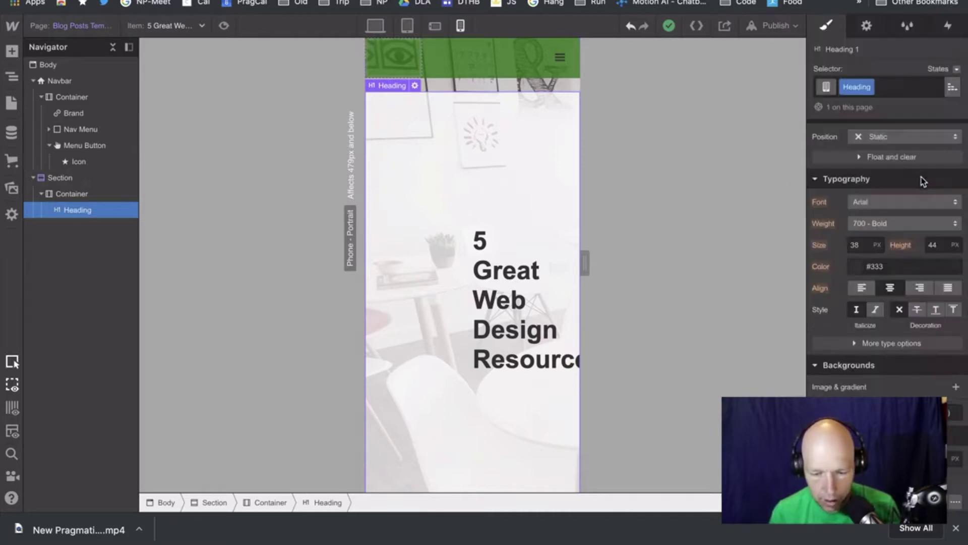
{"action": "scroll", "coordinate": [912, 188], "scroll_direction": "up", "scroll_amount": 2}
{"action": "scroll", "coordinate": [913, 188], "scroll_direction": "up", "scroll_amount": 5}
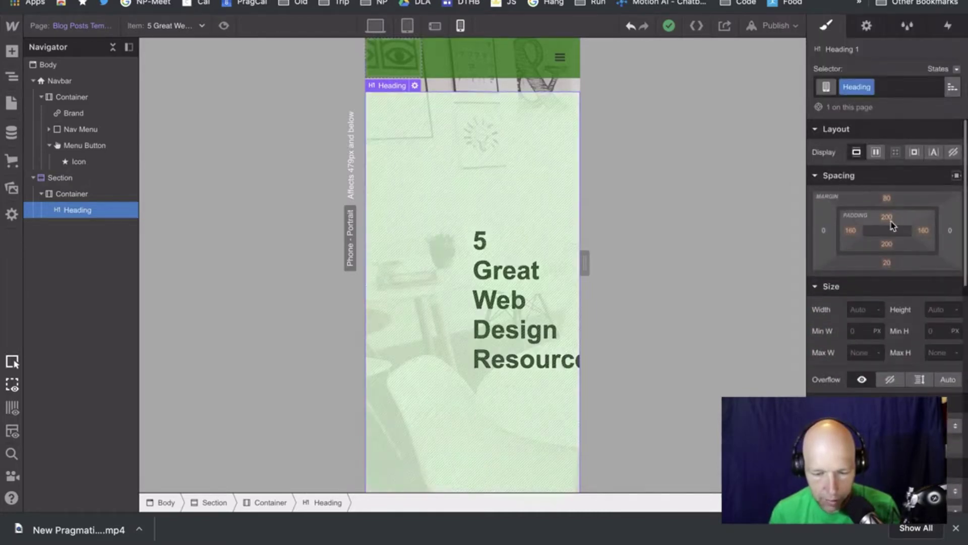
{"action": "left_click", "coordinate": [892, 226]}
{"action": "type", "text": "0"}
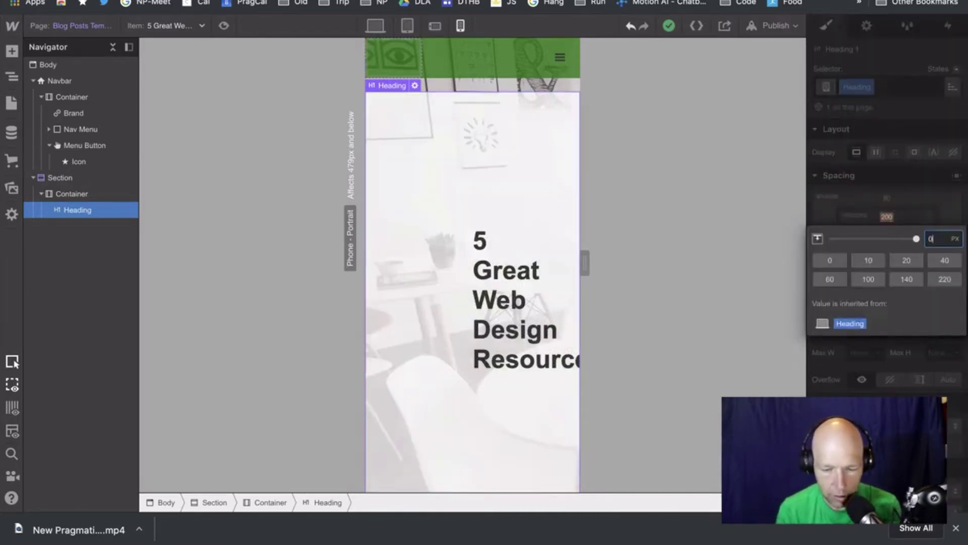
{"action": "key", "text": "Return"}
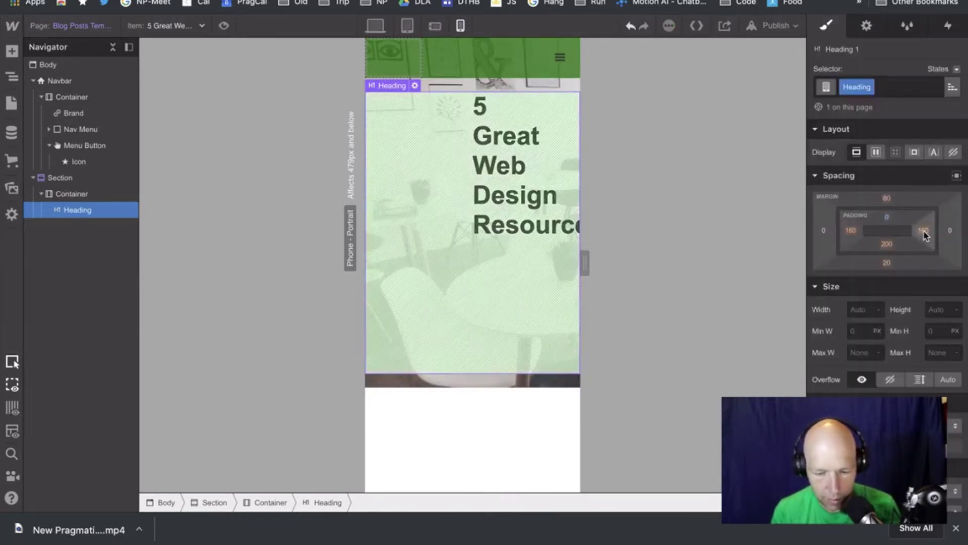
Set the Heading's right, left and bottom padding to 0 px for phone portrait.
{"action": "left_click", "coordinate": [923, 230]}
{"action": "type", "text": "0"}
{"action": "left_click", "coordinate": [866, 235]}
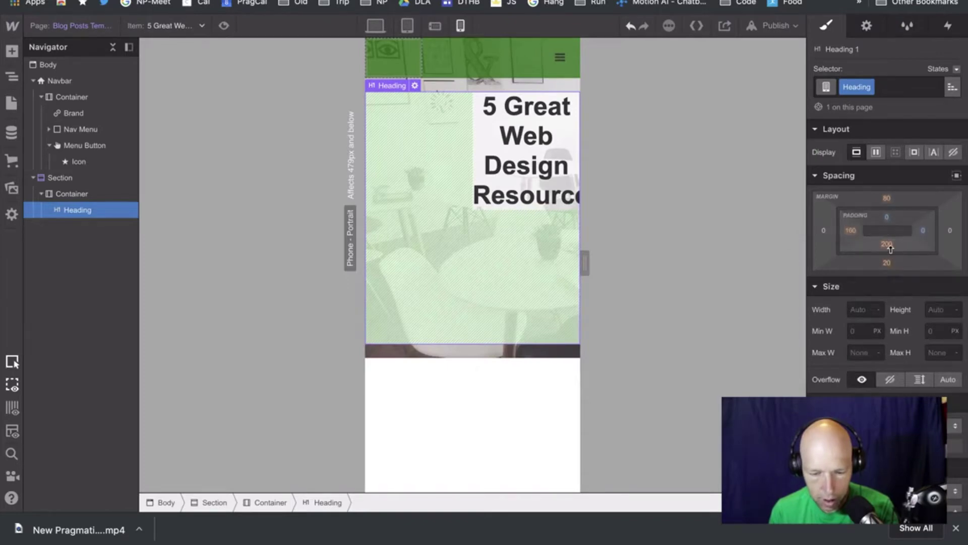
{"action": "left_click", "coordinate": [851, 232]}
{"action": "type", "text": "0"}
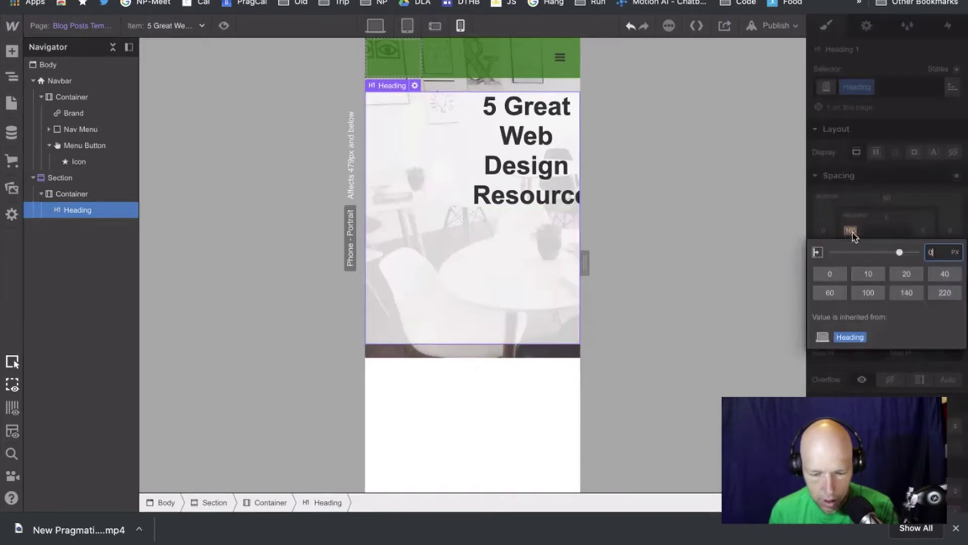
{"action": "key", "text": "Return"}
{"action": "left_click", "coordinate": [886, 245]}
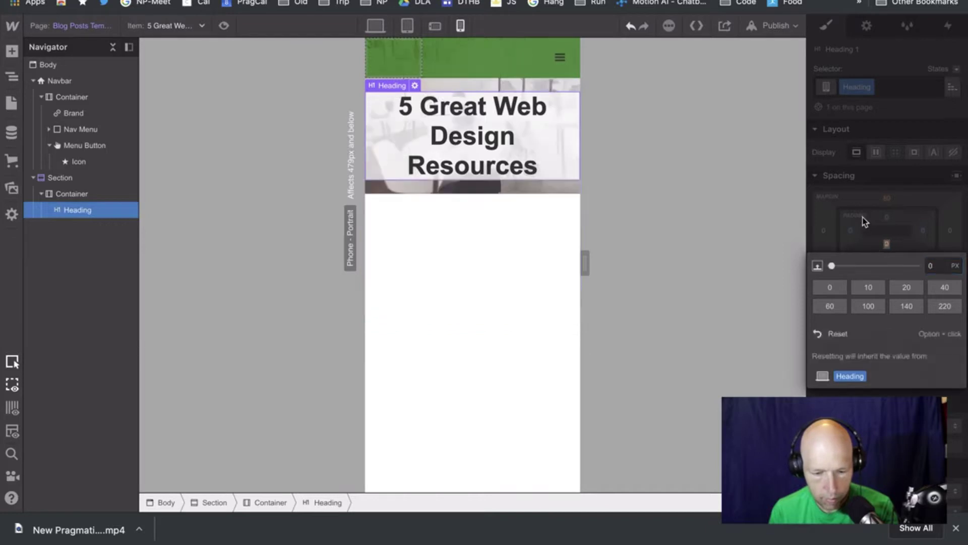
{"action": "key", "text": "Escape"}
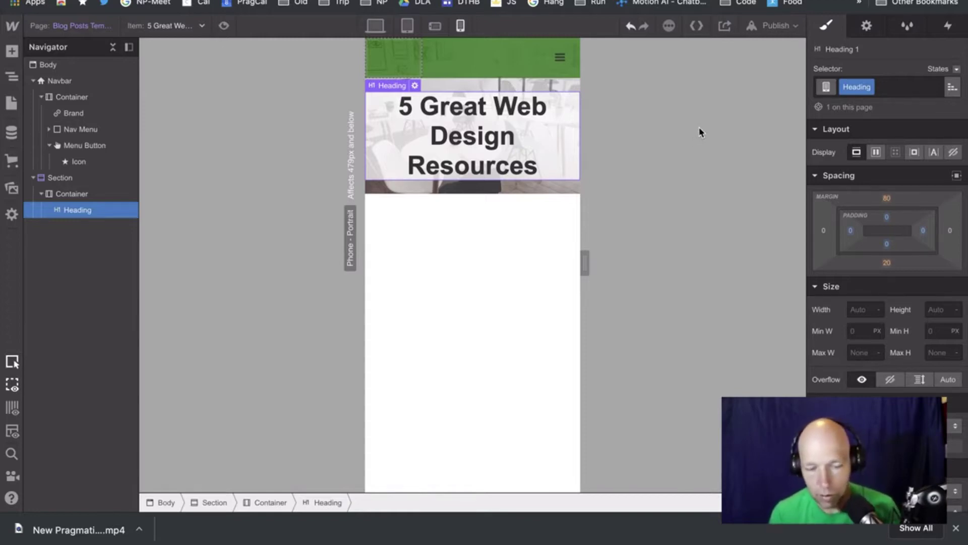
Left-align the Heading's text in the phone portrait view.
{"action": "scroll", "coordinate": [888, 302], "scroll_direction": "down", "scroll_amount": 5}
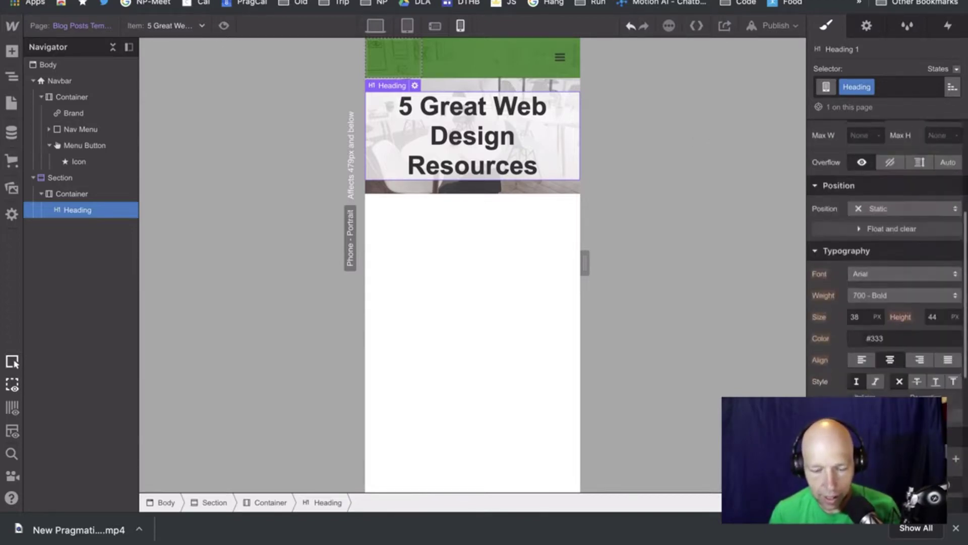
{"action": "left_click", "coordinate": [863, 360]}
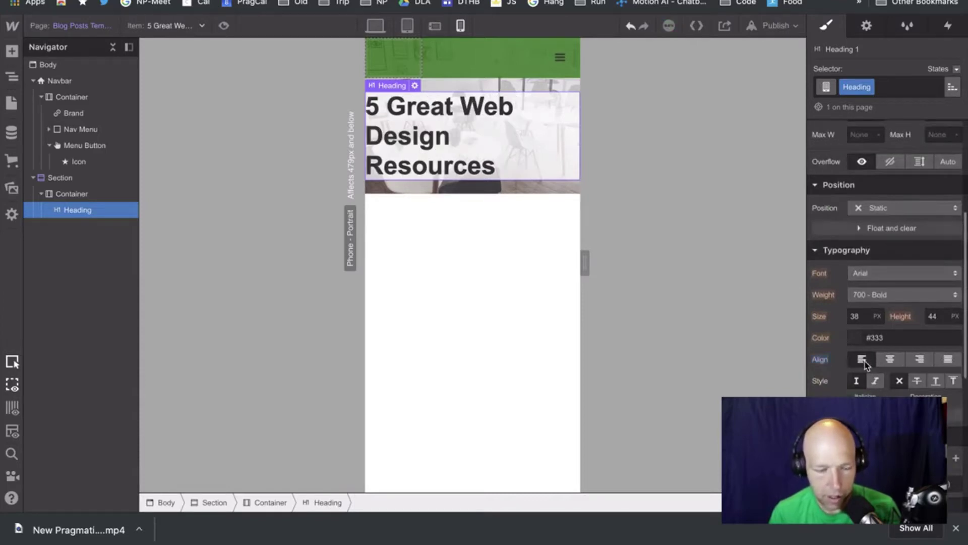
{"action": "scroll", "coordinate": [882, 222], "scroll_direction": "down", "scroll_amount": 2}
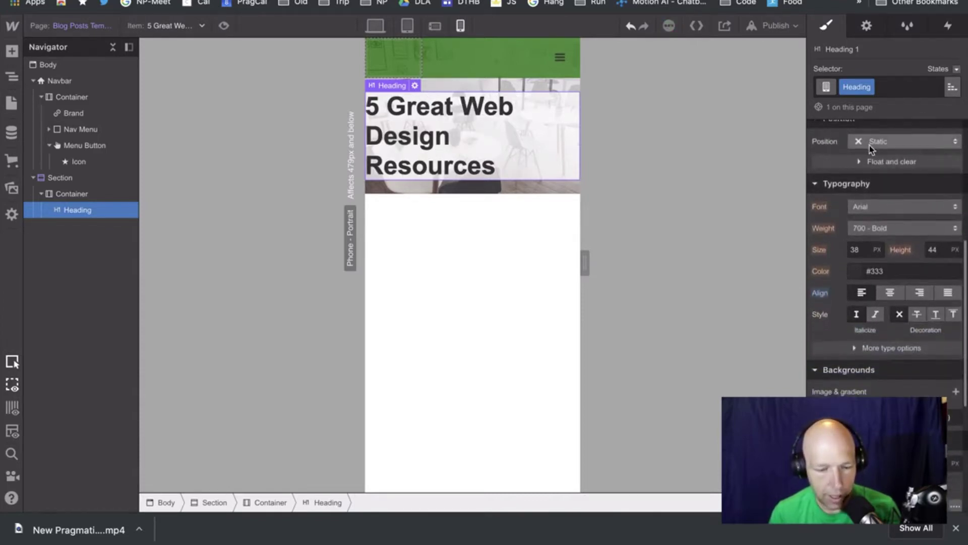
Set the Heading's left and right margins to 10 px in the phone portrait view.
{"action": "scroll", "coordinate": [870, 151], "scroll_direction": "up", "scroll_amount": 5}
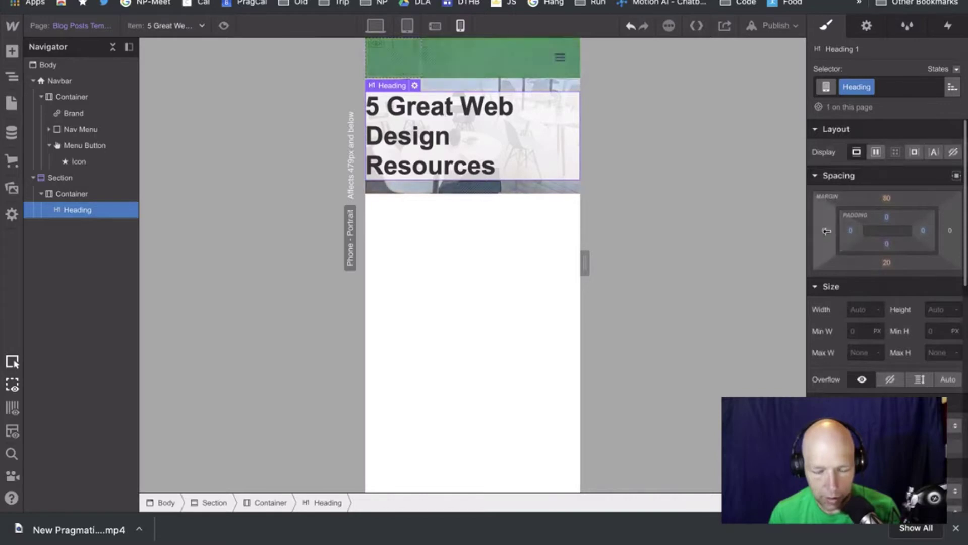
{"action": "left_click", "coordinate": [825, 232]}
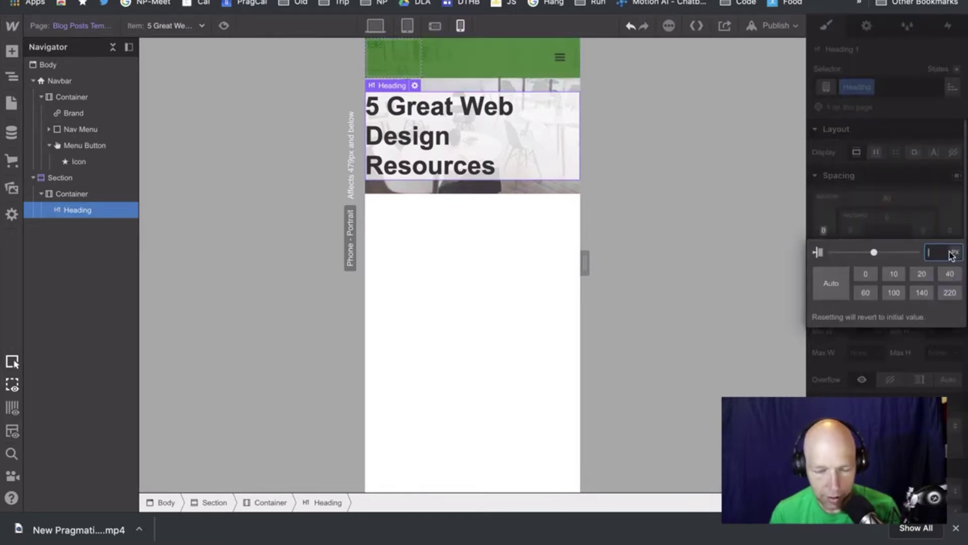
{"action": "type", "text": "10"}
{"action": "key", "text": "Return"}
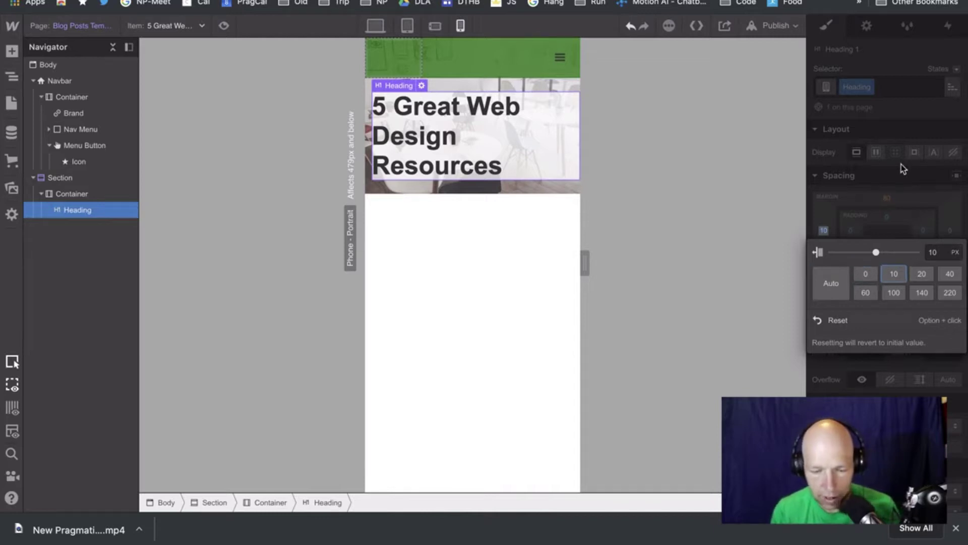
{"action": "left_click", "coordinate": [953, 233]}
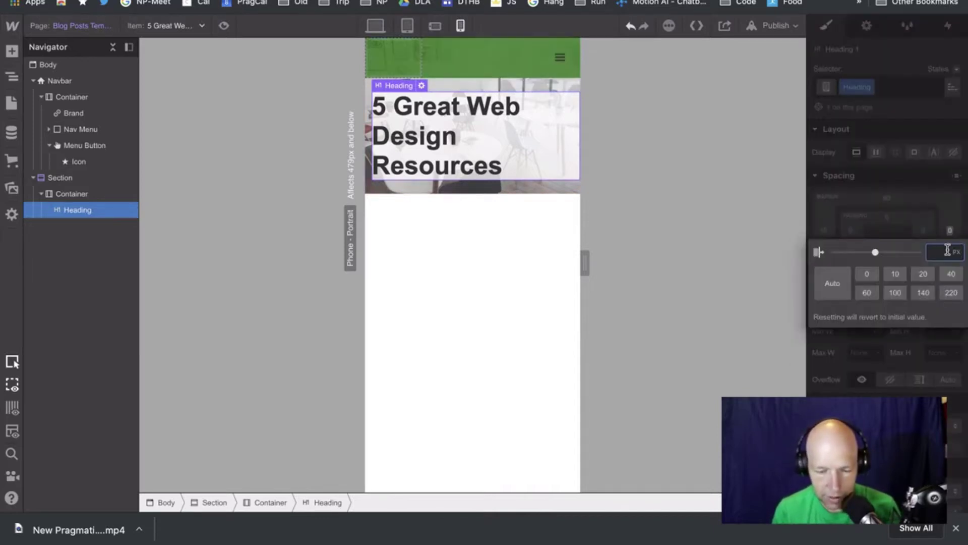
{"action": "type", "text": "10"}
{"action": "key", "text": "Return"}
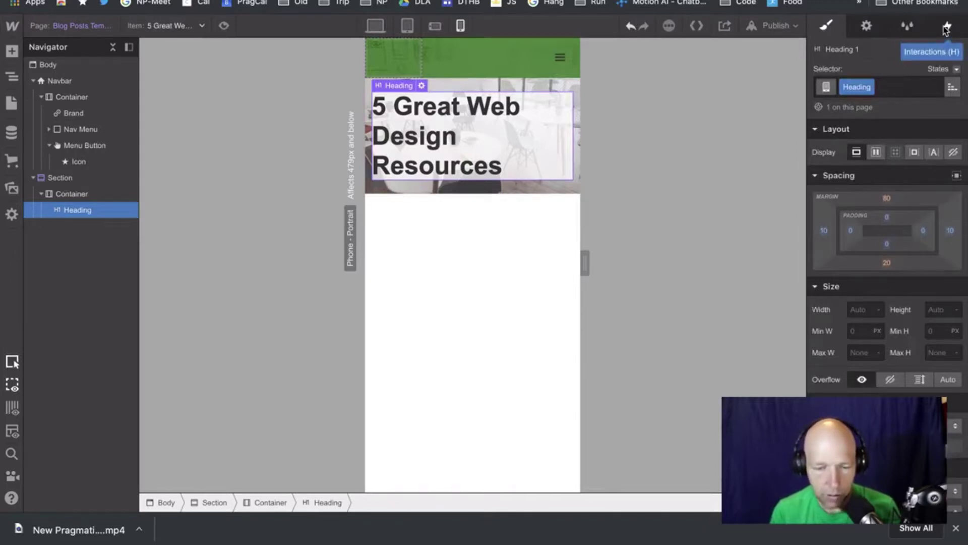
Try a visibility condition on the hero Container where Headline equals 100px, and delete that condition.
{"action": "left_click", "coordinate": [59, 178]}
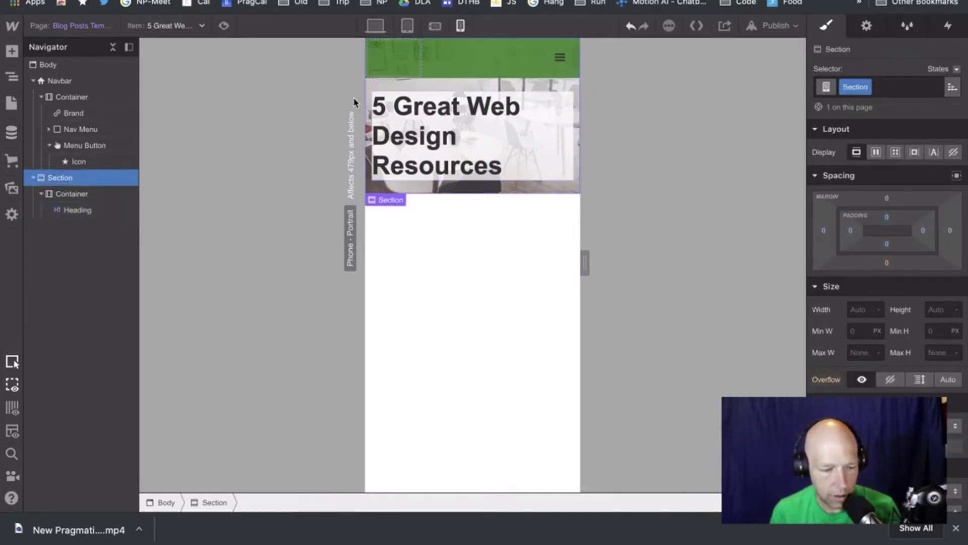
{"action": "left_click", "coordinate": [518, 86]}
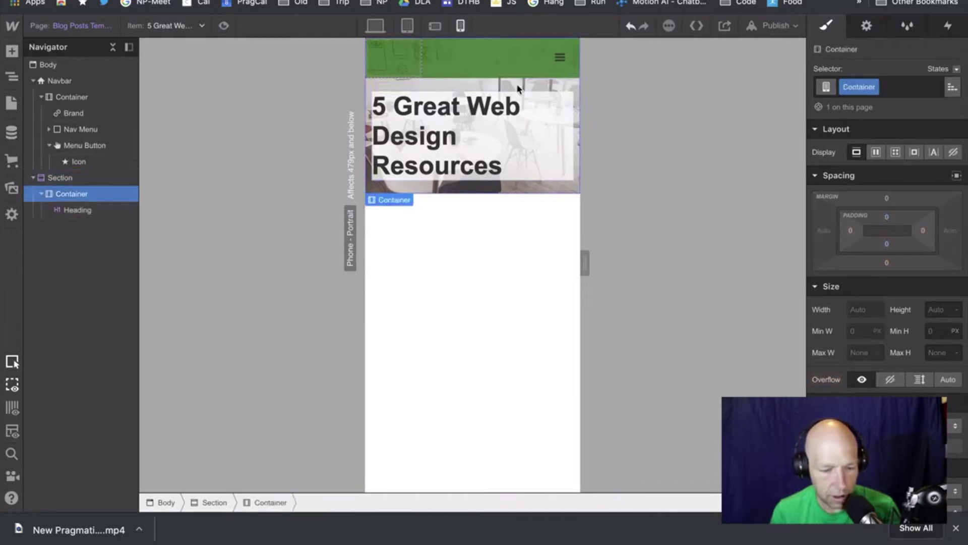
{"action": "left_click", "coordinate": [903, 28]}
{"action": "left_click", "coordinate": [866, 27]}
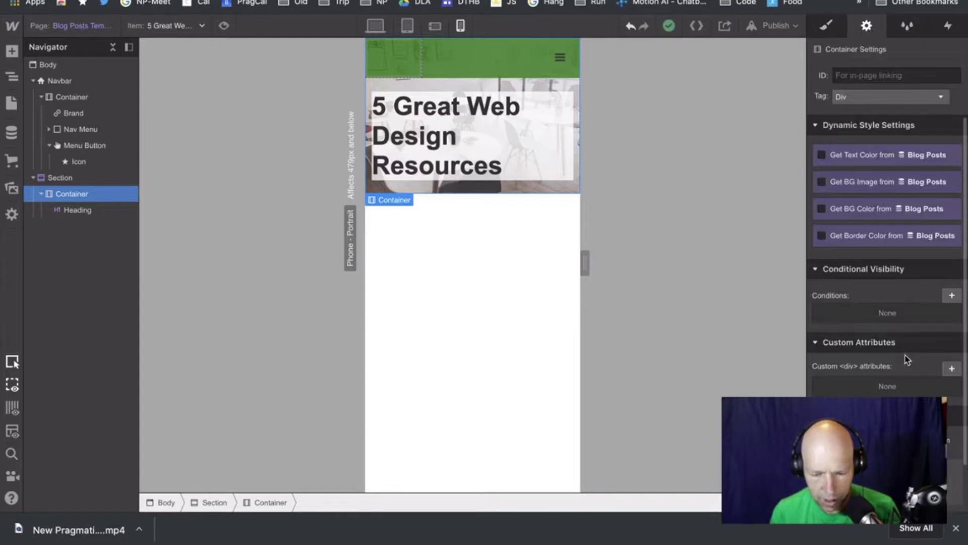
{"action": "scroll", "coordinate": [907, 359], "scroll_direction": "down", "scroll_amount": 1}
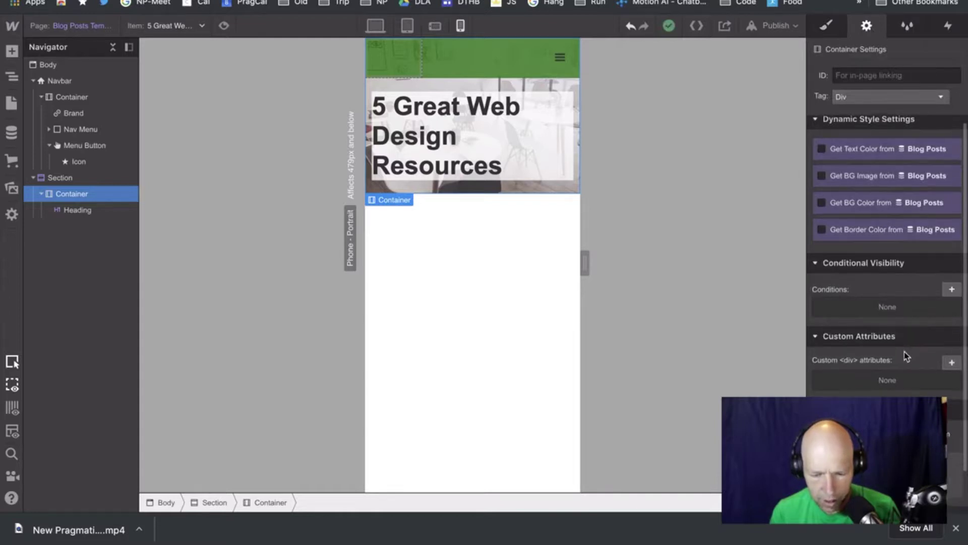
{"action": "left_click", "coordinate": [952, 289]}
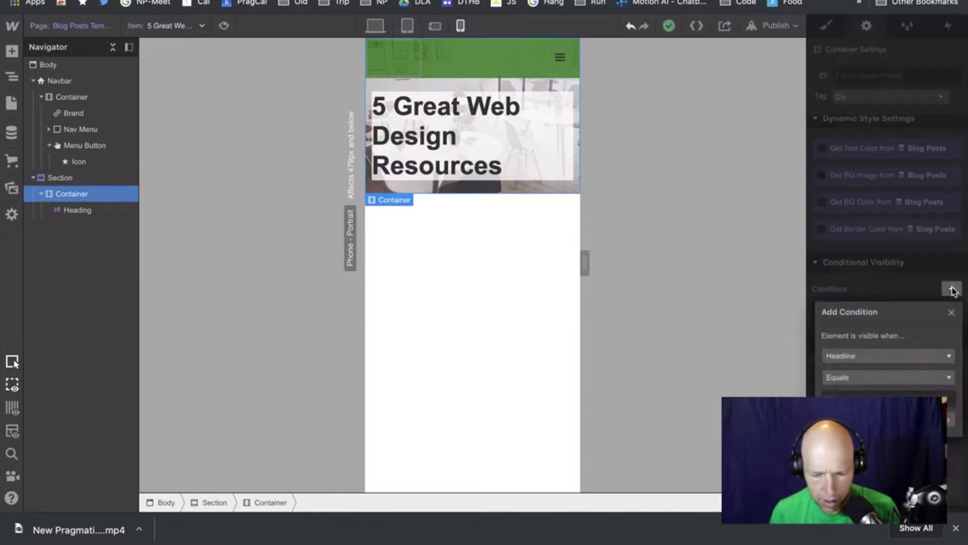
{"action": "left_click", "coordinate": [889, 359]}
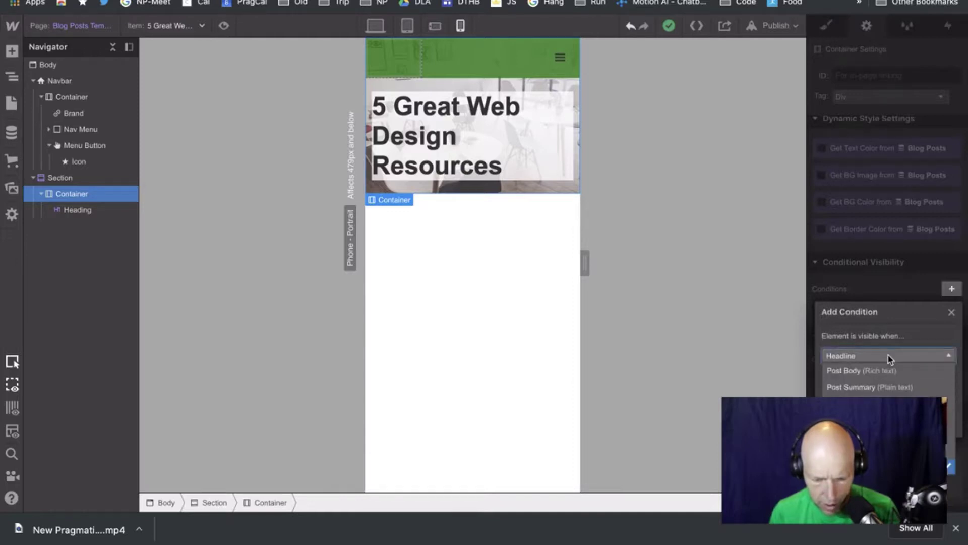
{"action": "left_click", "coordinate": [897, 331]}
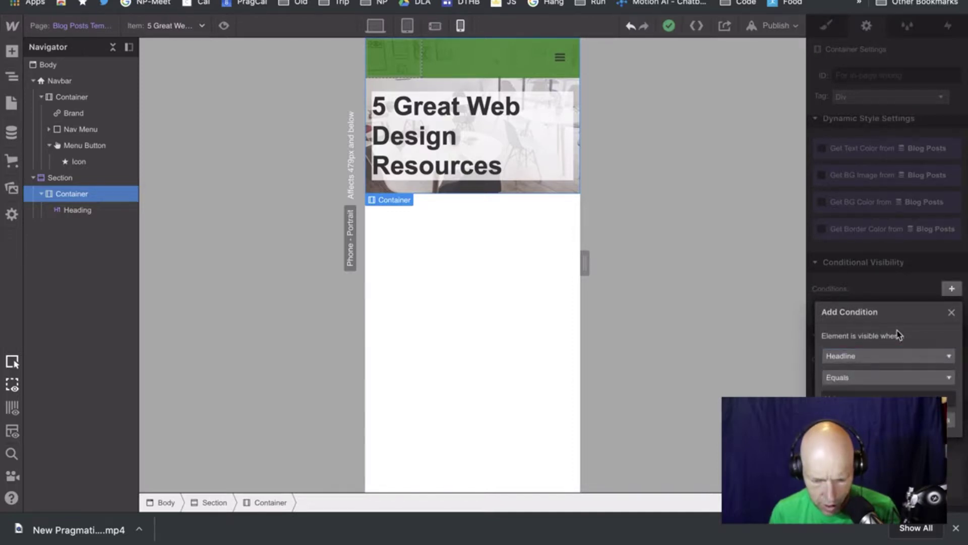
{"action": "left_click", "coordinate": [893, 389]}
{"action": "left_click", "coordinate": [906, 338]}
{"action": "left_click", "coordinate": [888, 398]}
{"action": "type", "text": "5 G"}
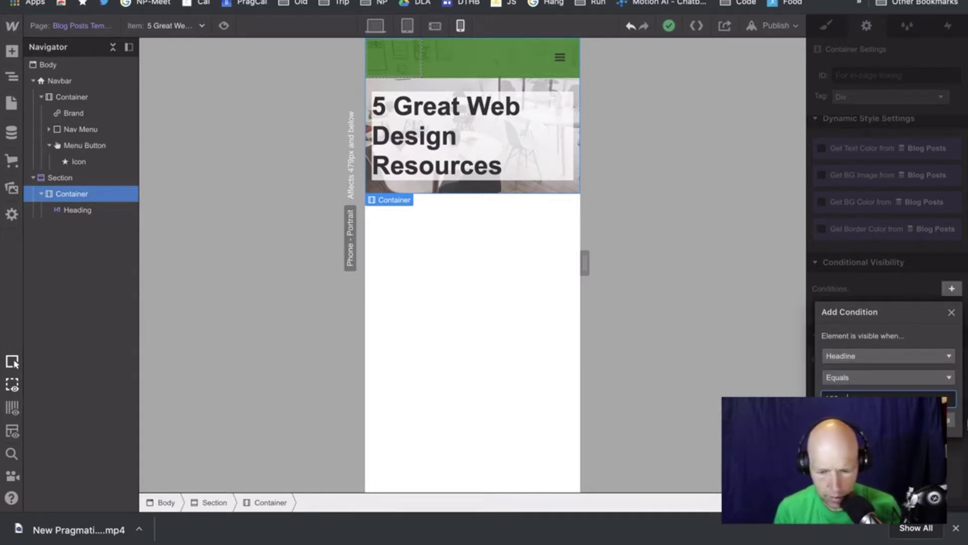
{"action": "key", "text": "Return"}
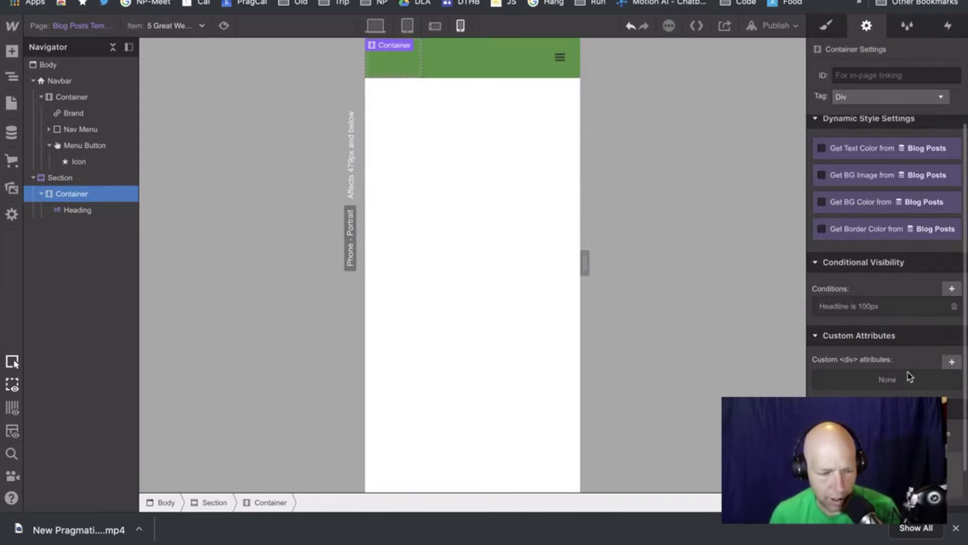
{"action": "left_click", "coordinate": [955, 306]}
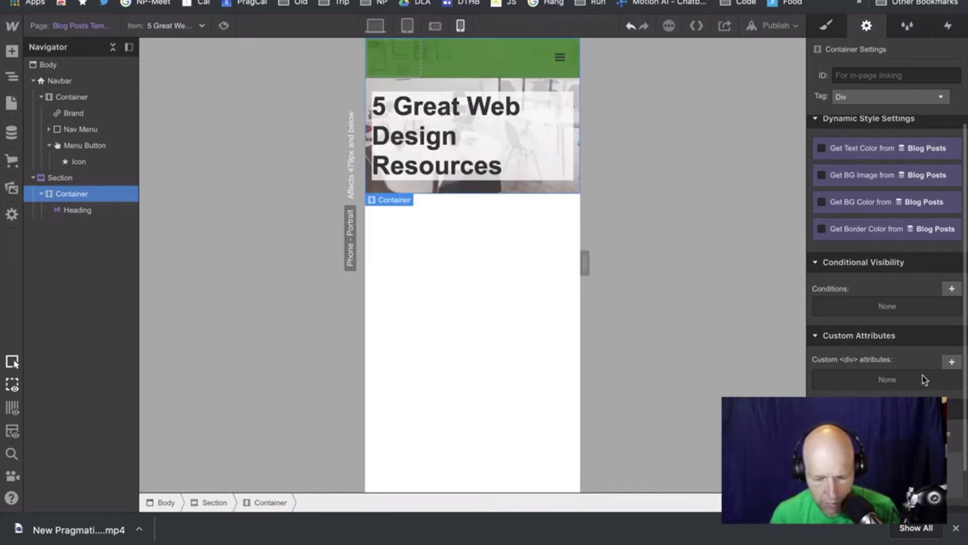
Try getting the hero Container's background image from Blog Posts, with the source field set to None.
{"action": "scroll", "coordinate": [925, 379], "scroll_direction": "down", "scroll_amount": 2}
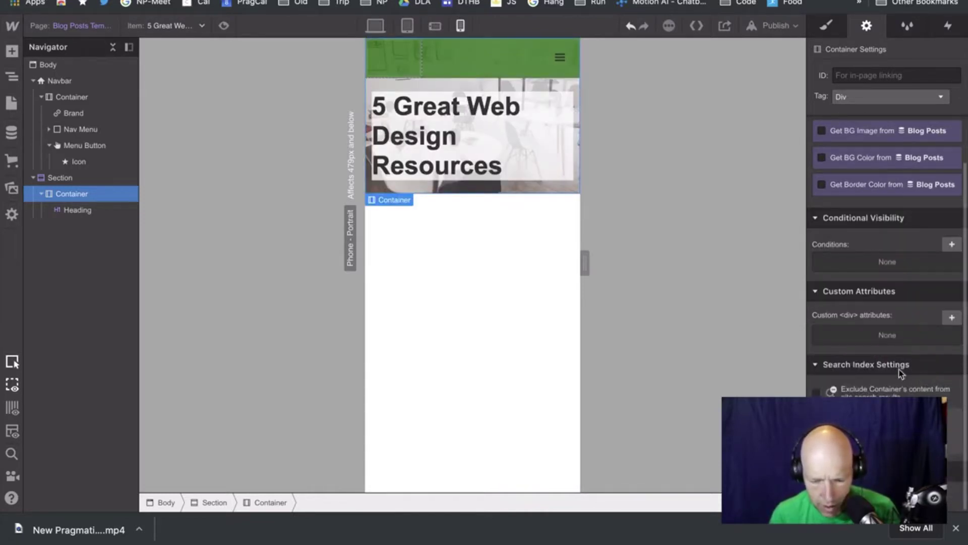
{"action": "scroll", "coordinate": [895, 313], "scroll_direction": "up", "scroll_amount": 2}
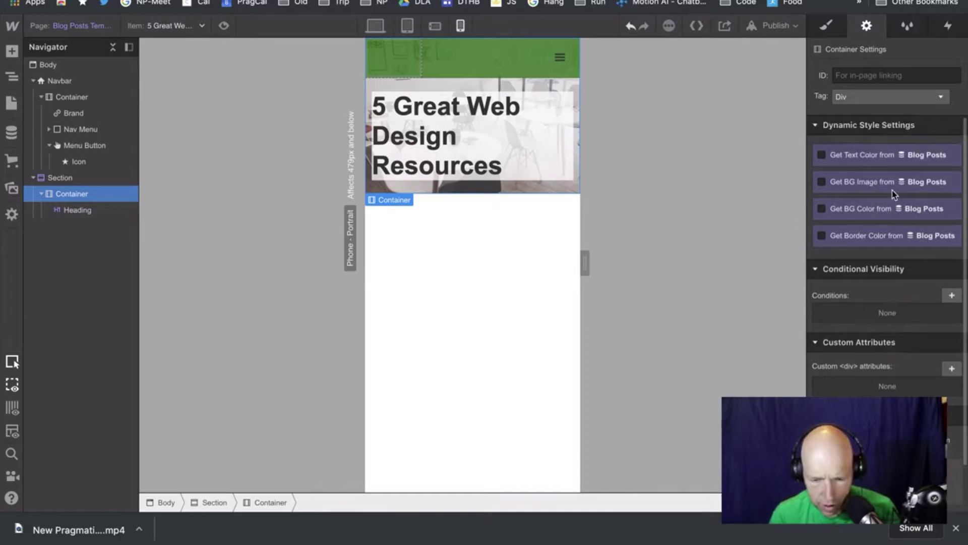
{"action": "left_click", "coordinate": [876, 187]}
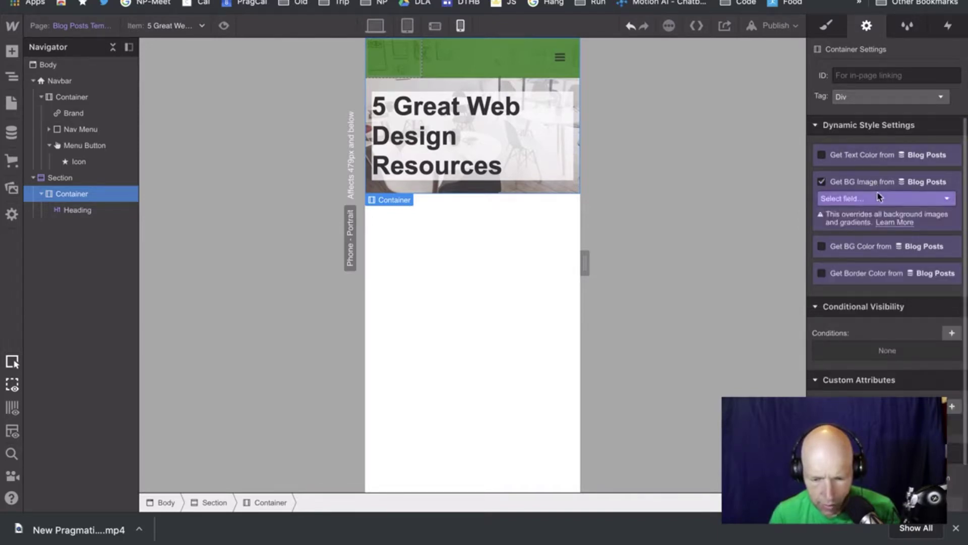
{"action": "left_click", "coordinate": [883, 200]}
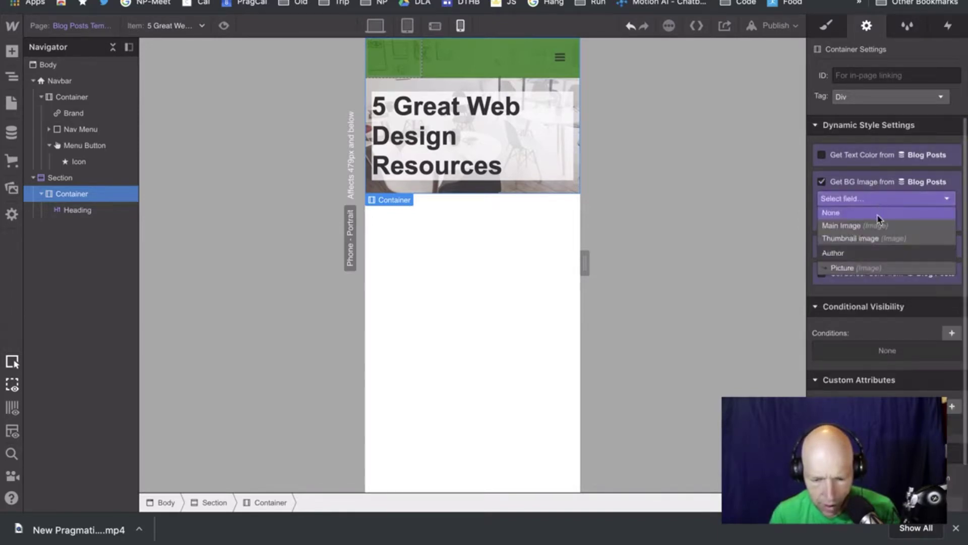
{"action": "left_click", "coordinate": [878, 212]}
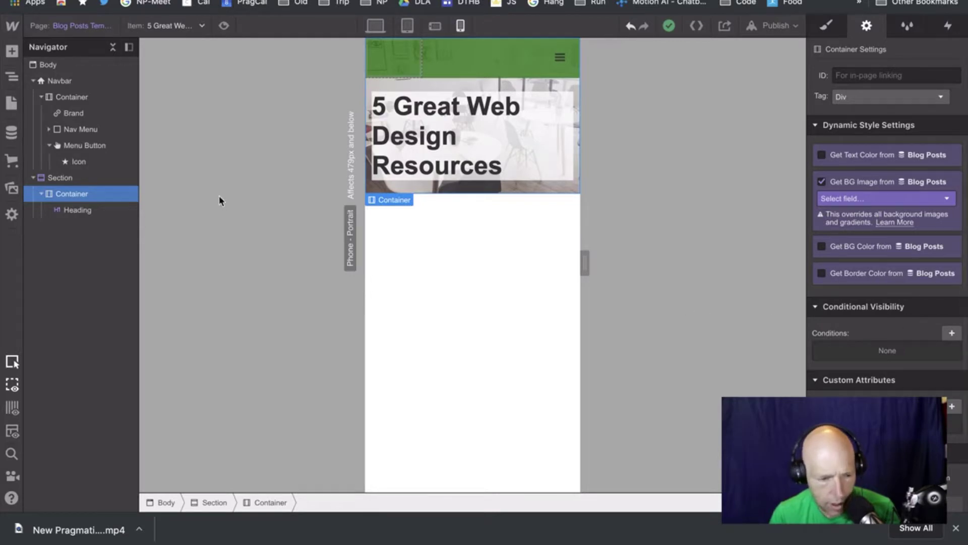
{"action": "left_click", "coordinate": [470, 233]}
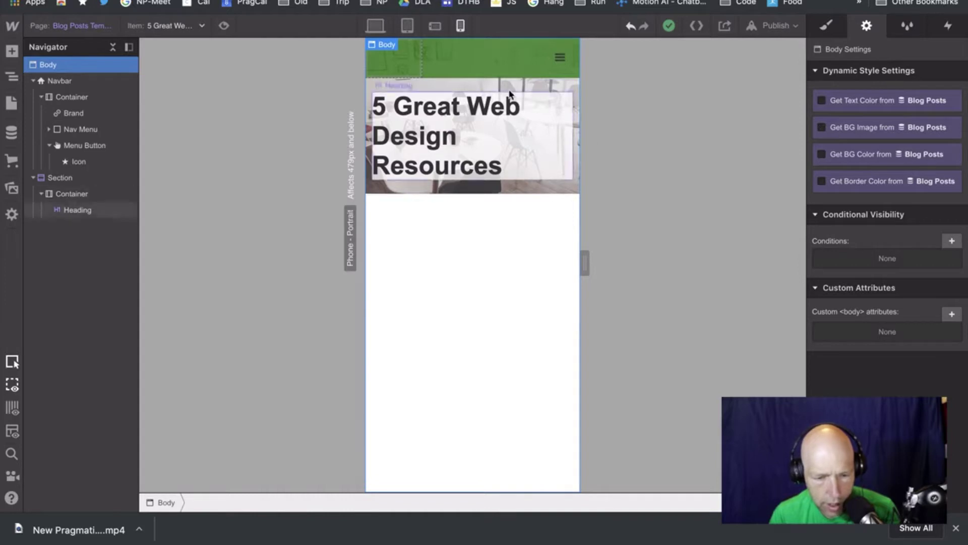
Stop the hero Section from getting its background image from the Blog Posts Main Image field.
{"action": "left_click", "coordinate": [62, 182]}
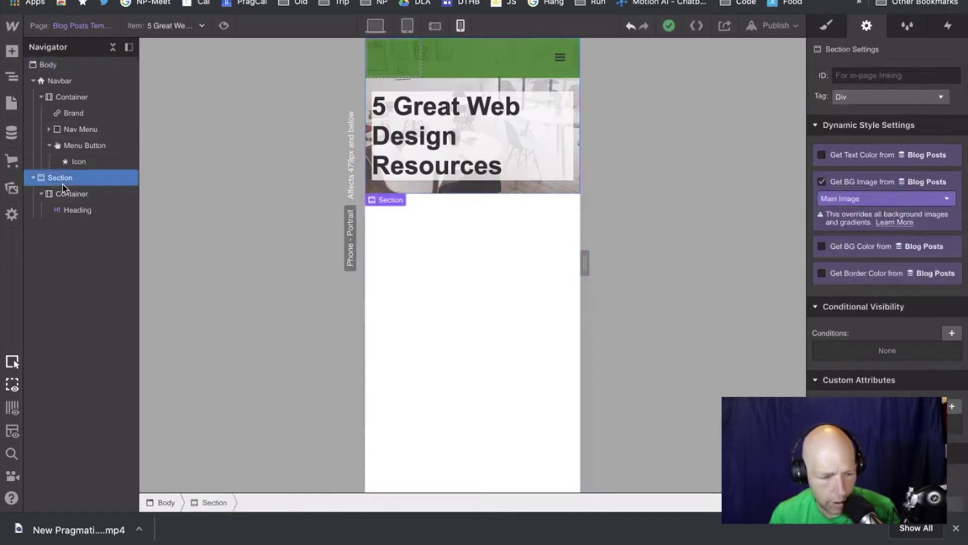
{"action": "left_click", "coordinate": [821, 181]}
{"action": "left_click", "coordinate": [502, 240]}
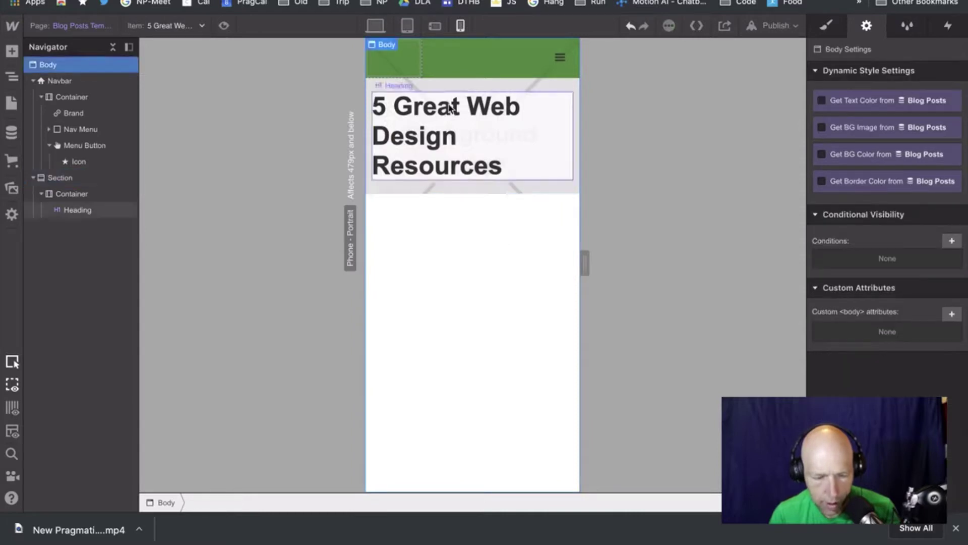
Try the red #ff2b2b and dark red #793737 as the hero Container's background color, and reset it to transparent.
{"action": "left_click", "coordinate": [72, 193]}
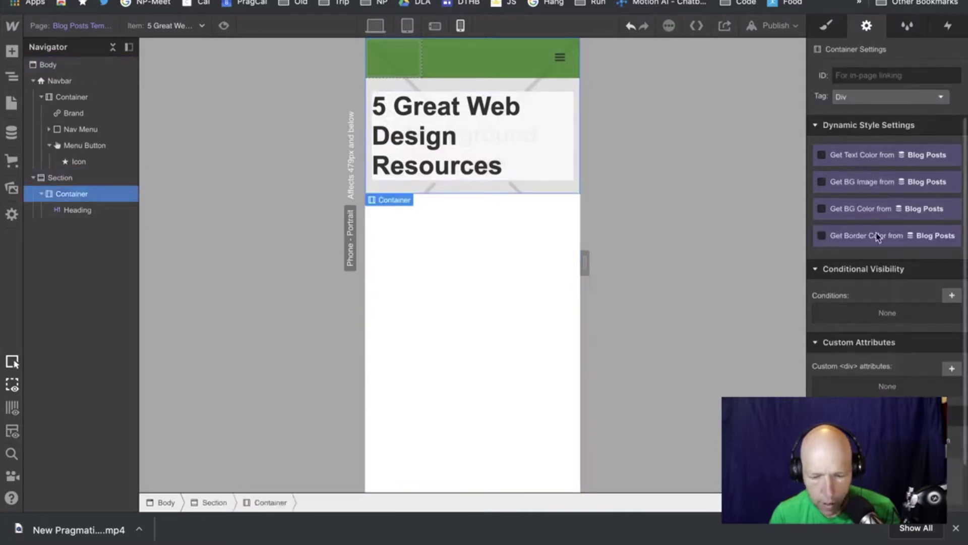
{"action": "left_click", "coordinate": [826, 26]}
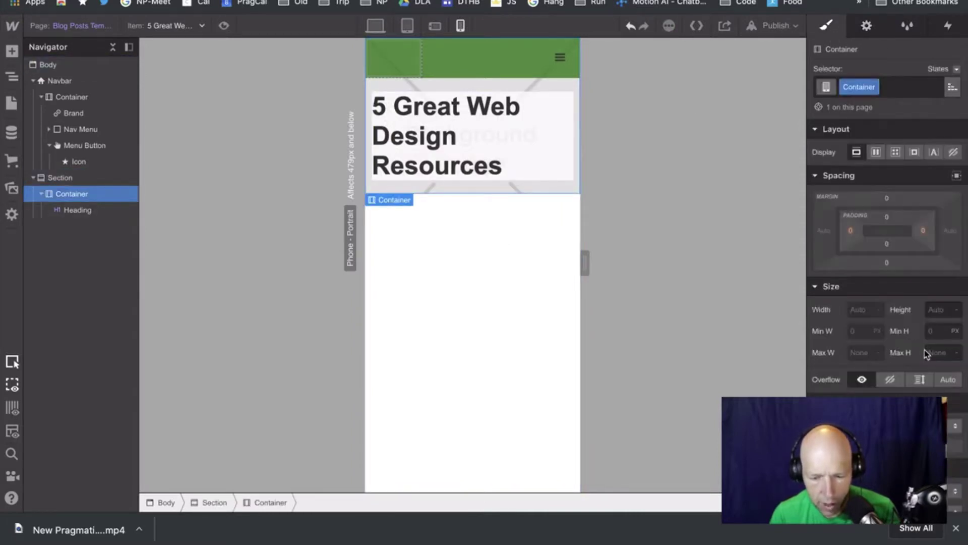
{"action": "scroll", "coordinate": [927, 353], "scroll_direction": "down", "scroll_amount": 6}
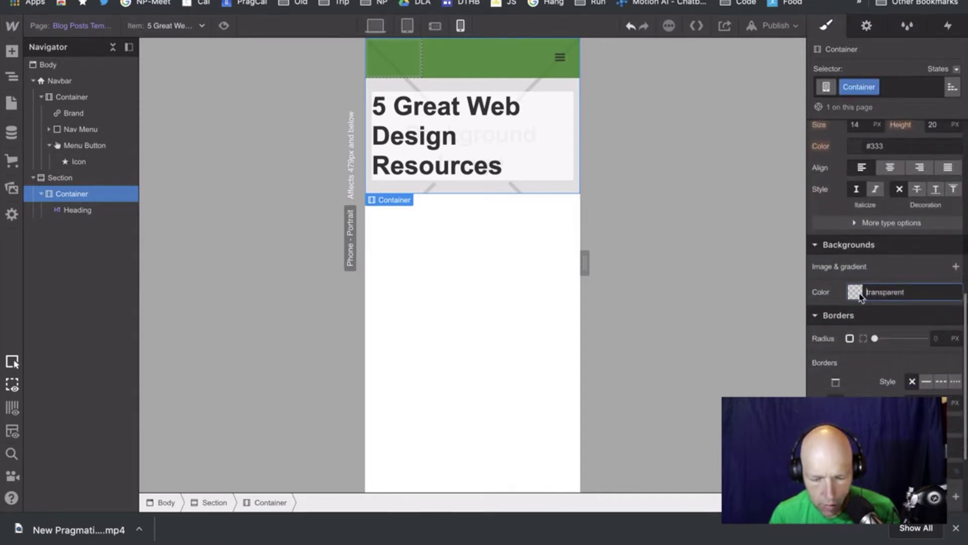
{"action": "left_click", "coordinate": [861, 297]}
{"action": "left_click_drag", "start_coordinate": [927, 132], "coordinate": [938, 75]}
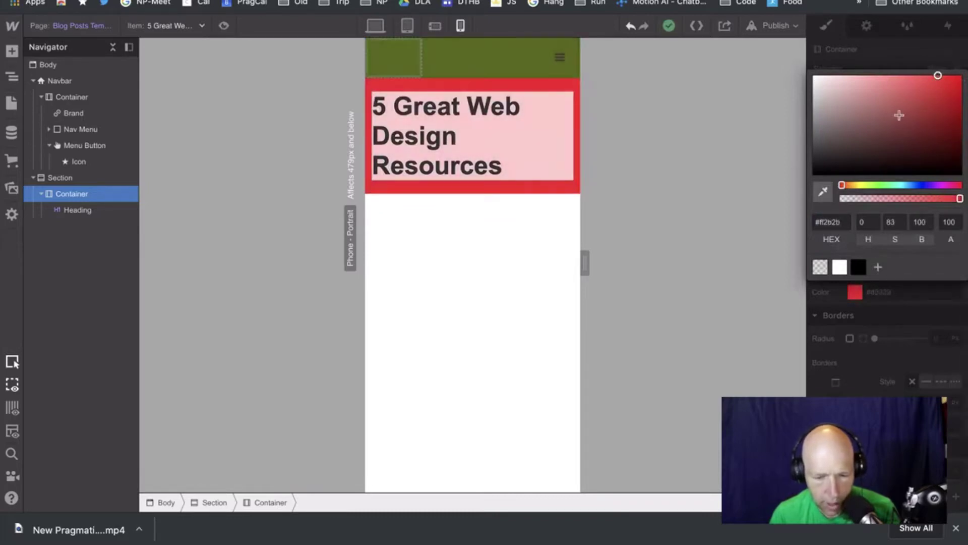
{"action": "left_click_drag", "start_coordinate": [899, 116], "coordinate": [895, 129]}
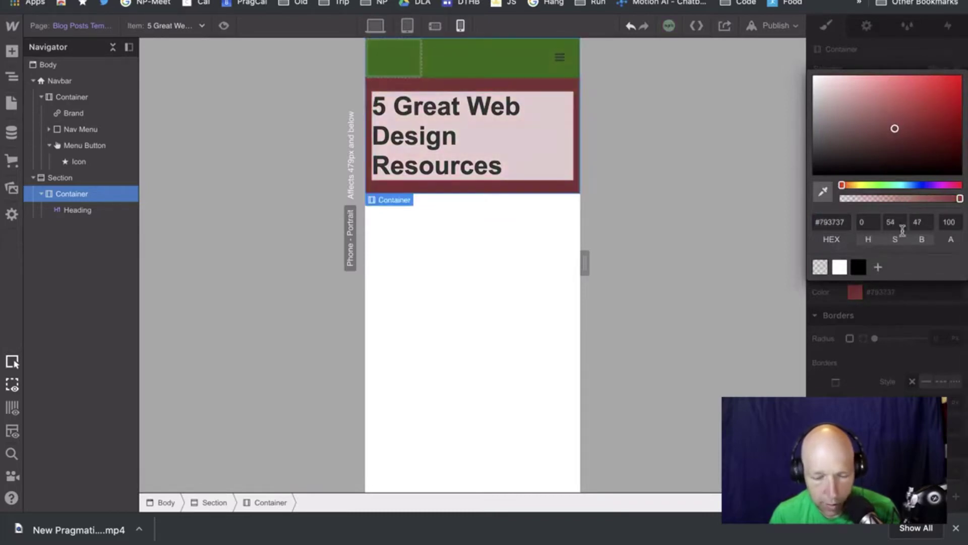
{"action": "left_click", "coordinate": [892, 49]}
{"action": "left_click", "coordinate": [856, 294]}
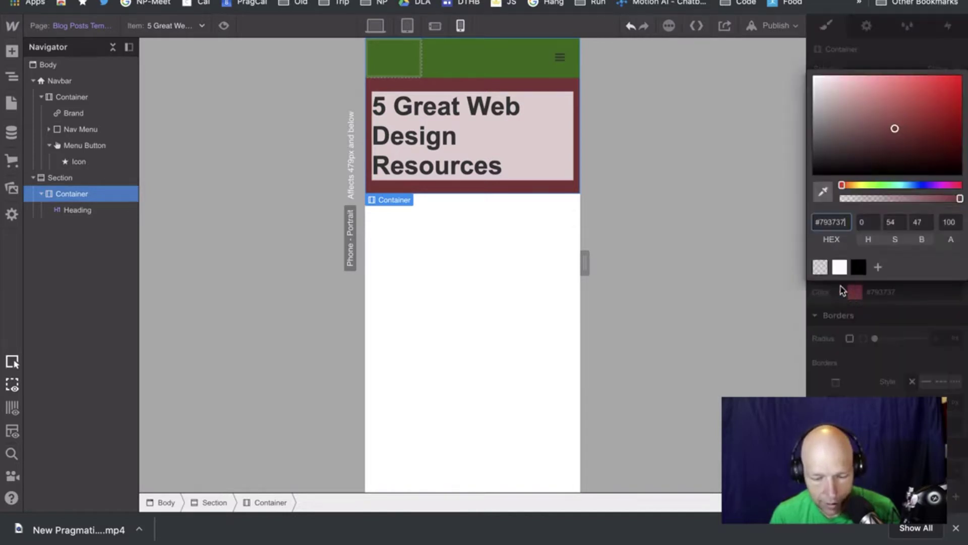
{"action": "left_click", "coordinate": [822, 268]}
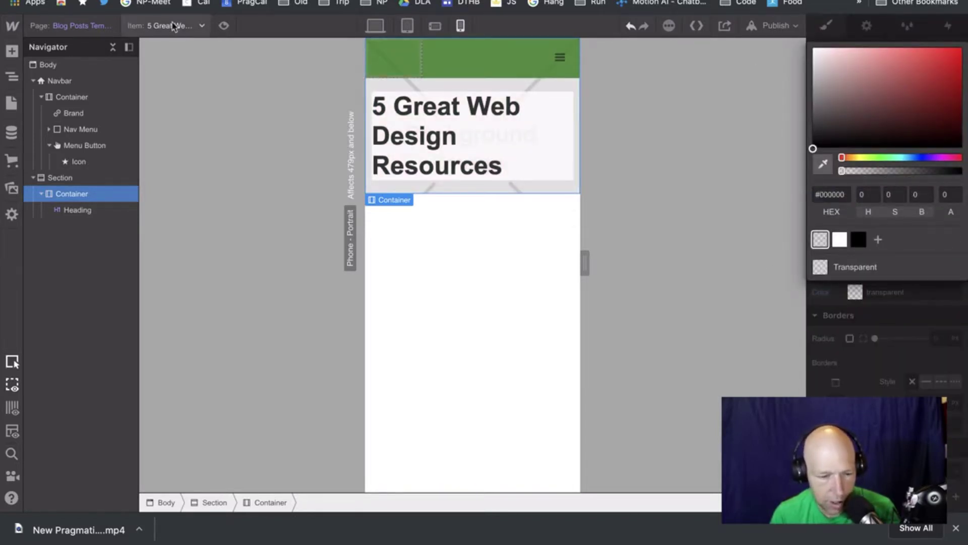
{"action": "left_click", "coordinate": [224, 26]}
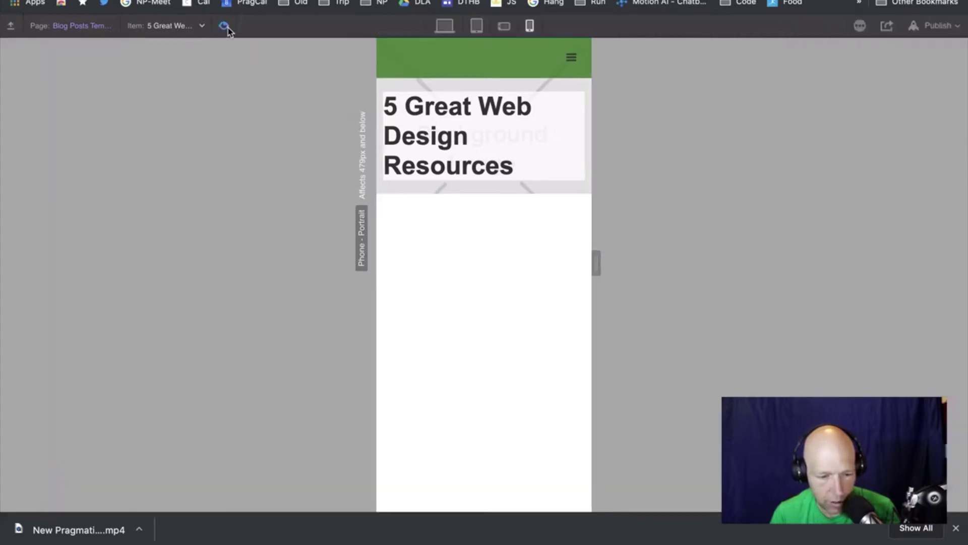
{"action": "left_click", "coordinate": [224, 26]}
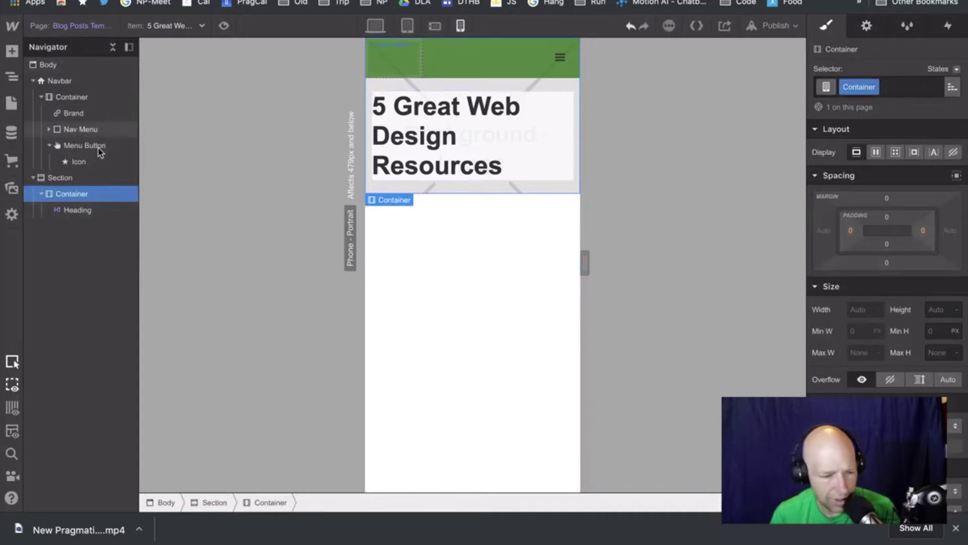
Delete the example-bg.png background image from the hero Section at the phone portrait breakpoint.
{"action": "left_click", "coordinate": [75, 178]}
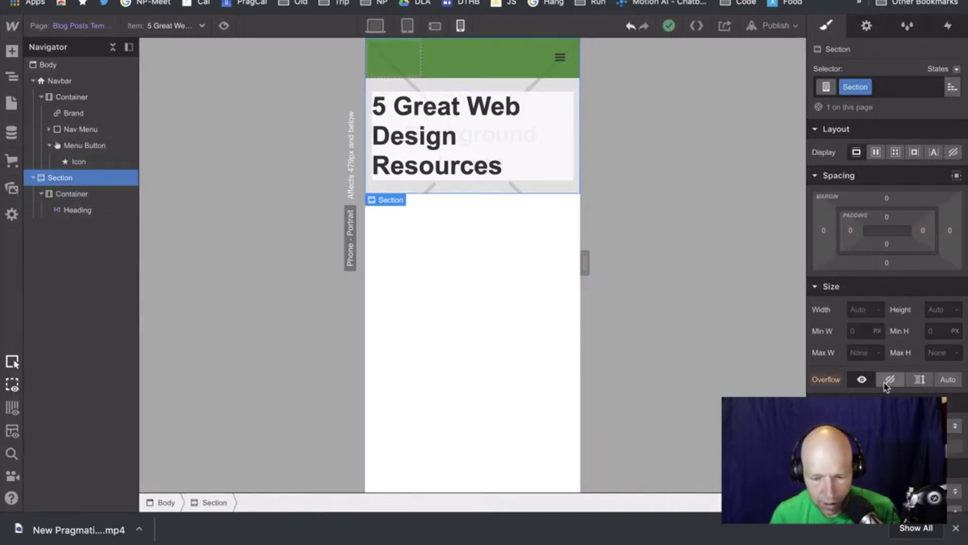
{"action": "scroll", "coordinate": [888, 386], "scroll_direction": "down", "scroll_amount": 4}
{"action": "scroll", "coordinate": [889, 386], "scroll_direction": "down", "scroll_amount": 6}
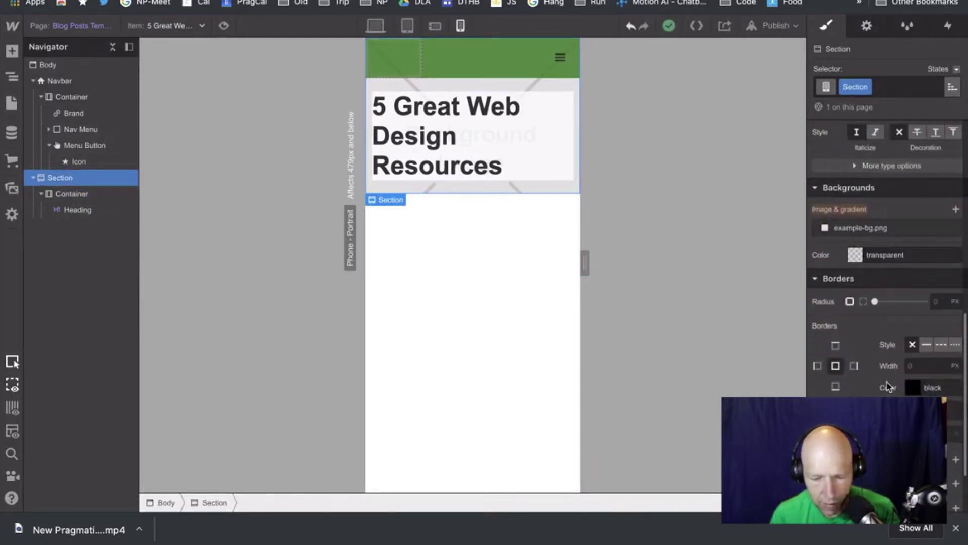
{"action": "left_click", "coordinate": [915, 230]}
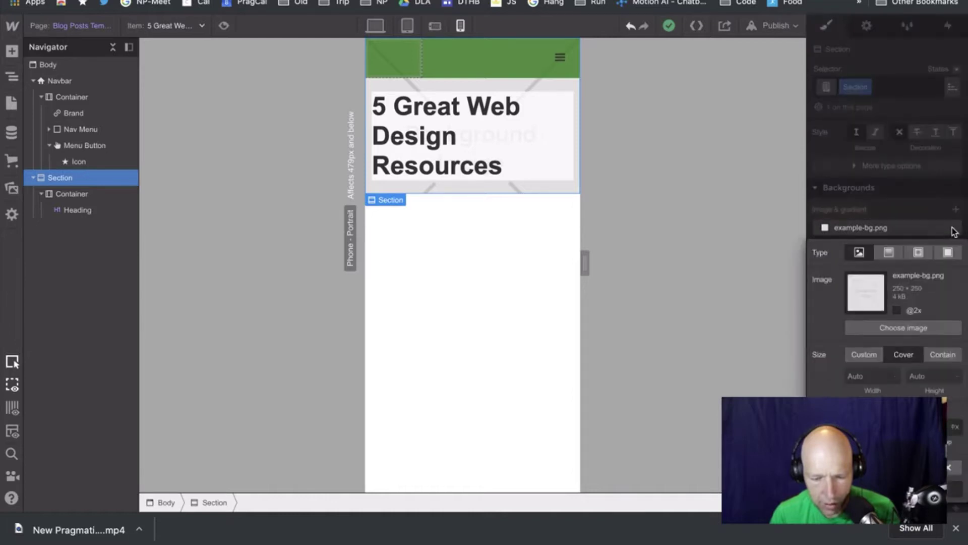
{"action": "left_click", "coordinate": [921, 216]}
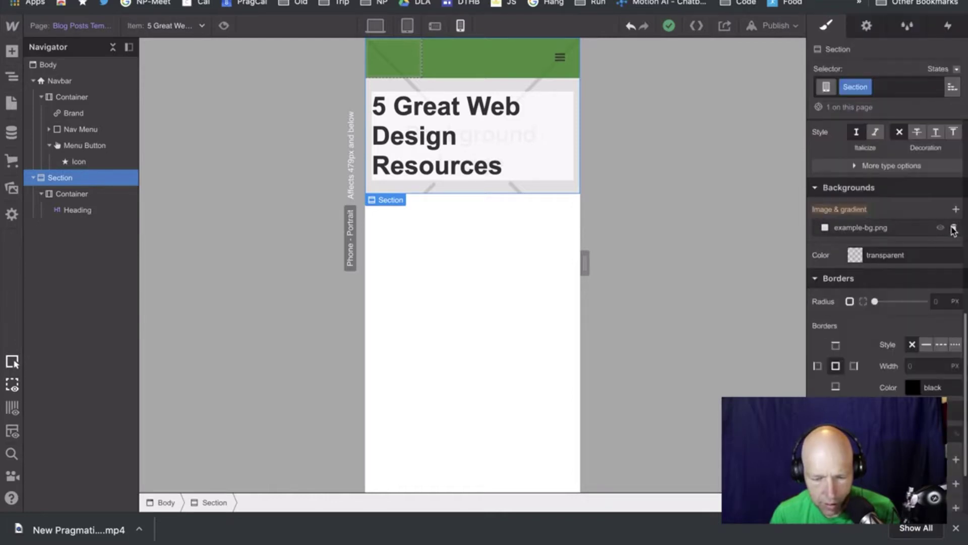
{"action": "left_click", "coordinate": [952, 227]}
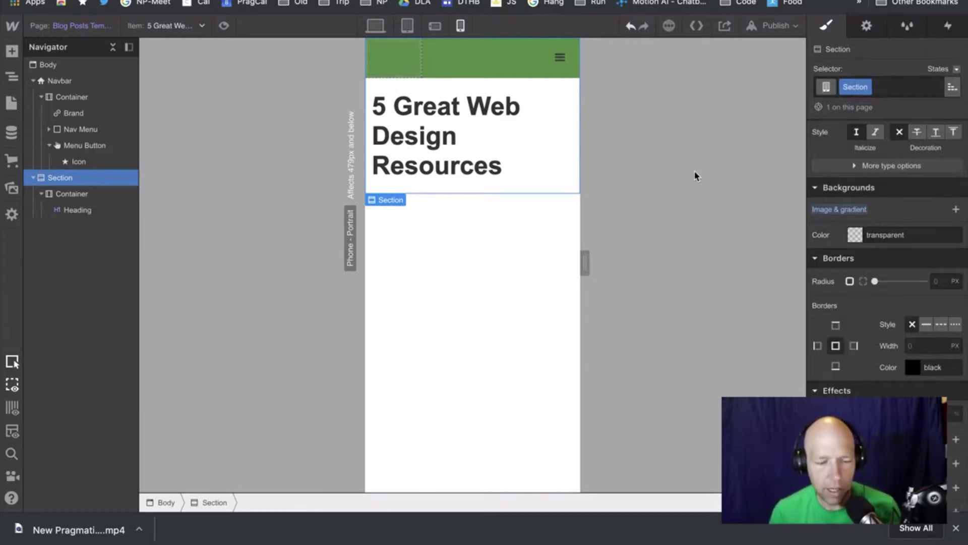
At the desktop breakpoint, set the hero Section to get its background image from the Blog Posts Main Image field.
{"action": "left_click", "coordinate": [376, 27]}
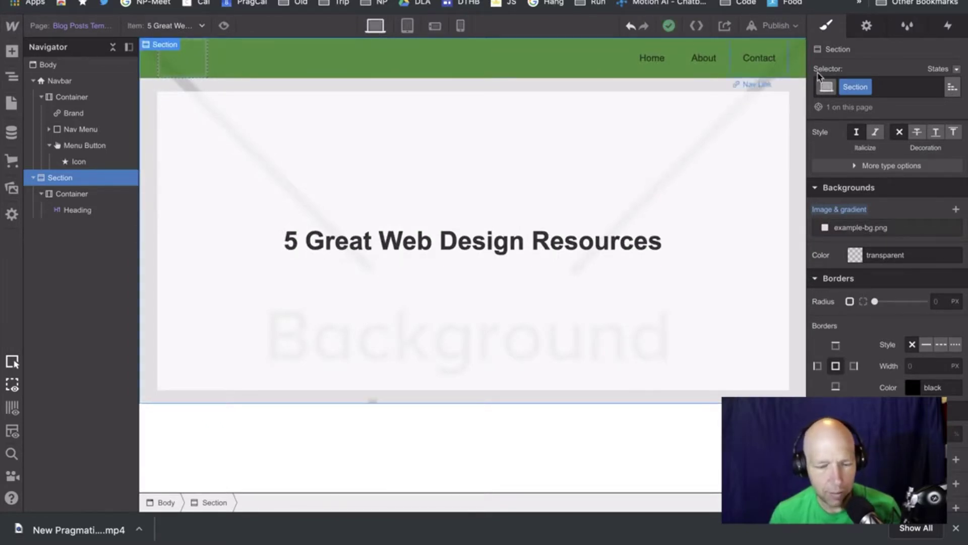
{"action": "left_click", "coordinate": [866, 26]}
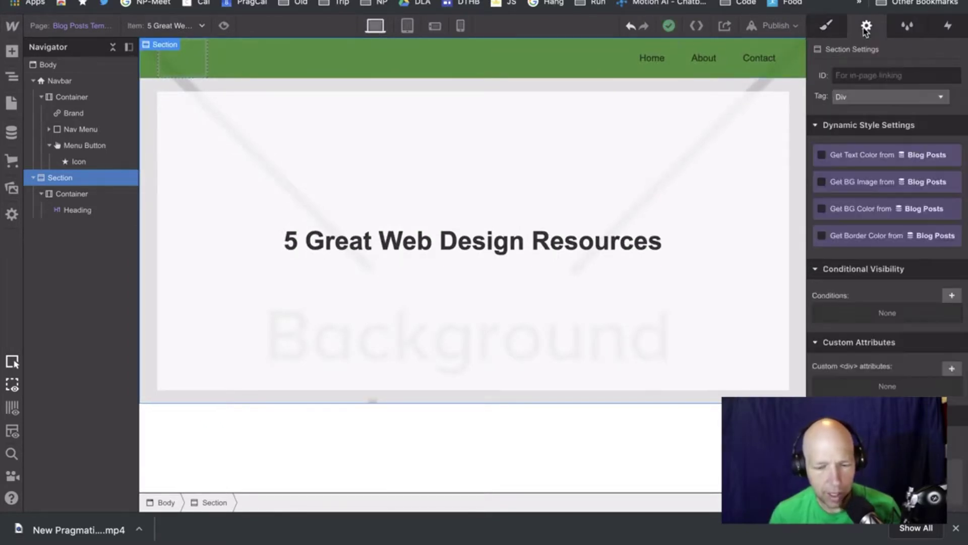
{"action": "left_click", "coordinate": [822, 183]}
{"action": "left_click", "coordinate": [875, 201]}
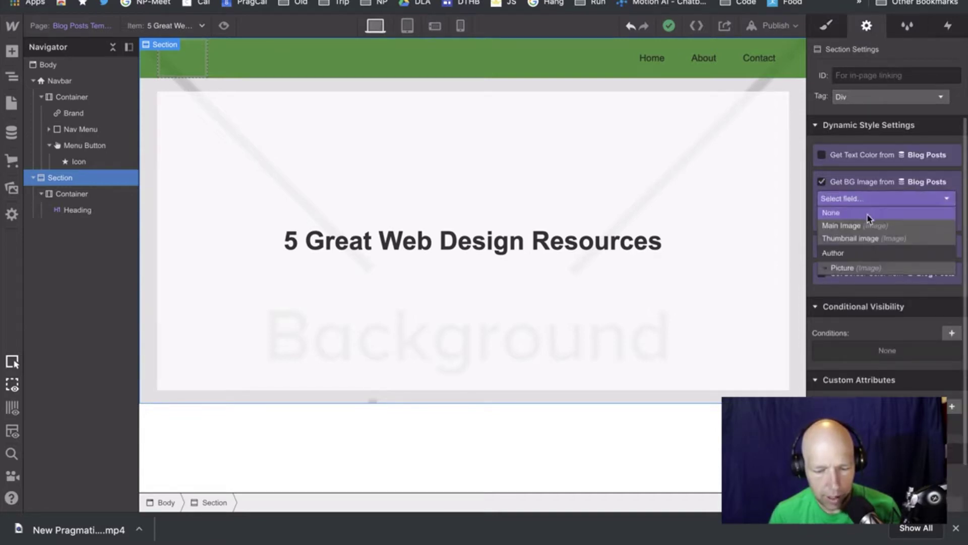
{"action": "left_click", "coordinate": [867, 226]}
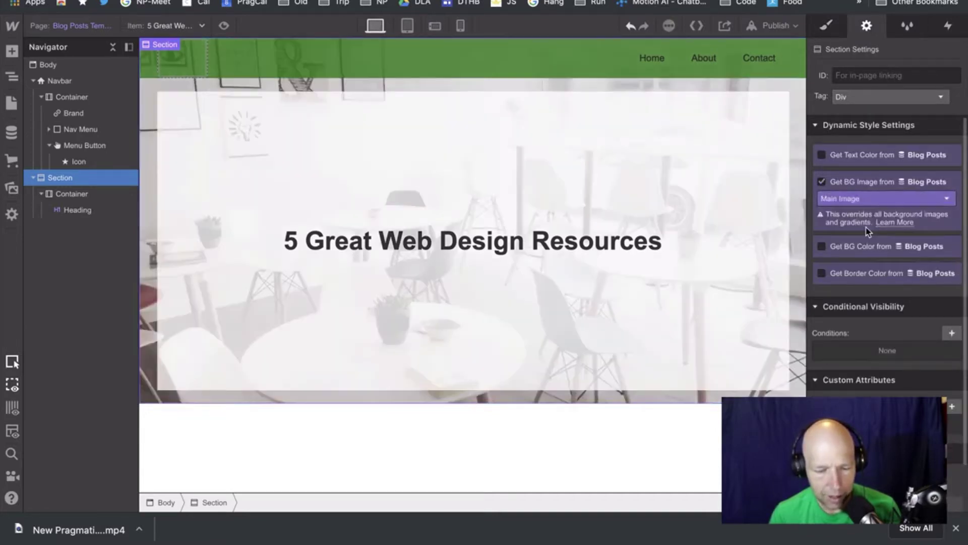
Examine the hero Container's and Section's styles at the phone portrait breakpoint, along with the Style Manager and Interactions options.
{"action": "left_click", "coordinate": [461, 26]}
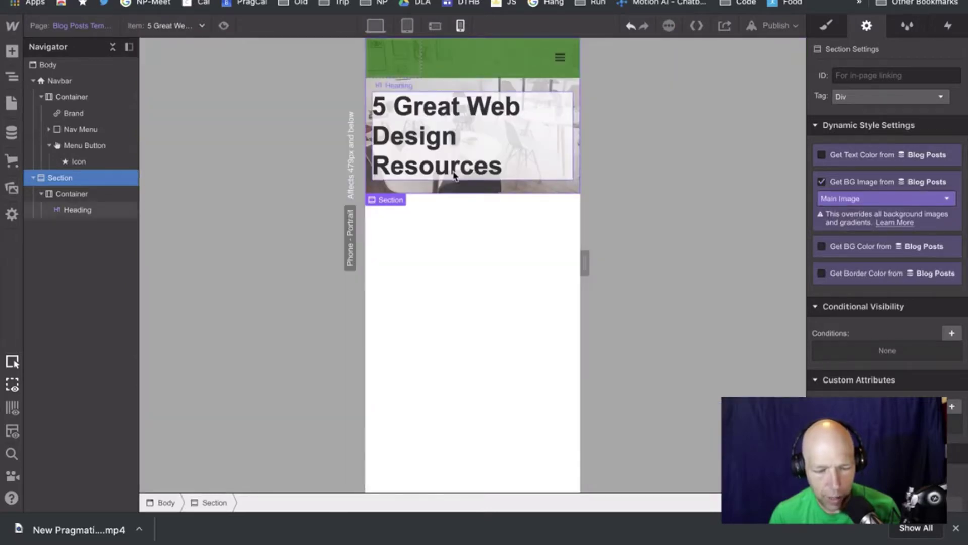
{"action": "left_click", "coordinate": [438, 86]}
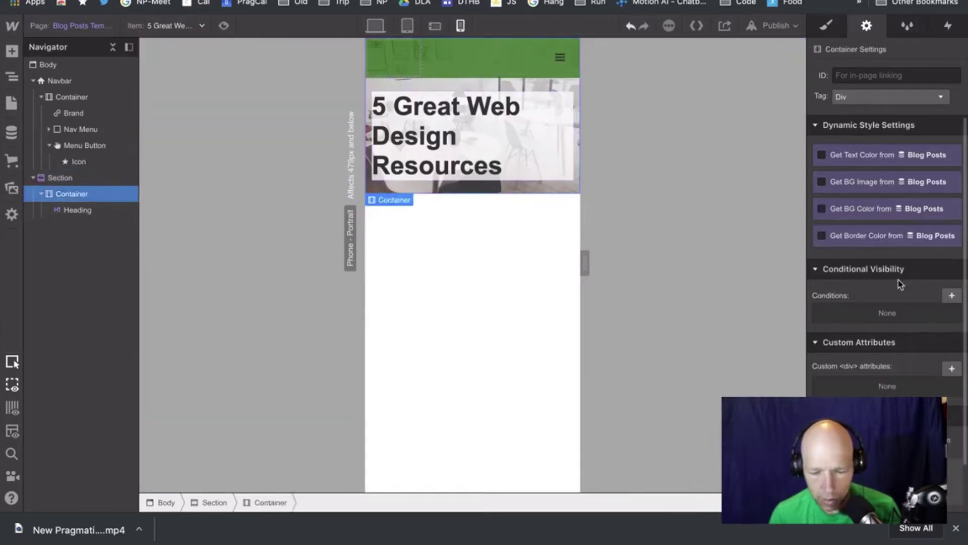
{"action": "left_click", "coordinate": [828, 26]}
{"action": "scroll", "coordinate": [931, 382], "scroll_direction": "down", "scroll_amount": 6}
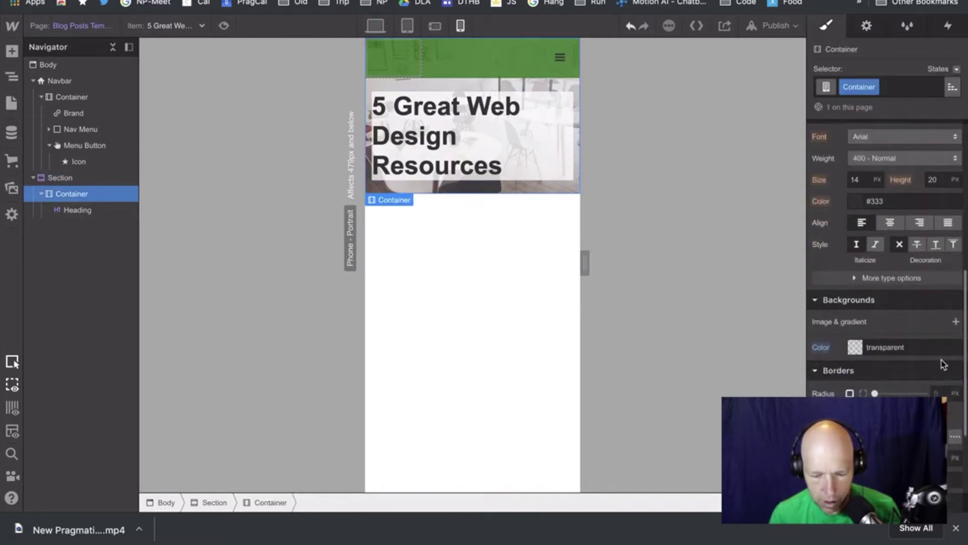
{"action": "scroll", "coordinate": [943, 363], "scroll_direction": "down", "scroll_amount": 2}
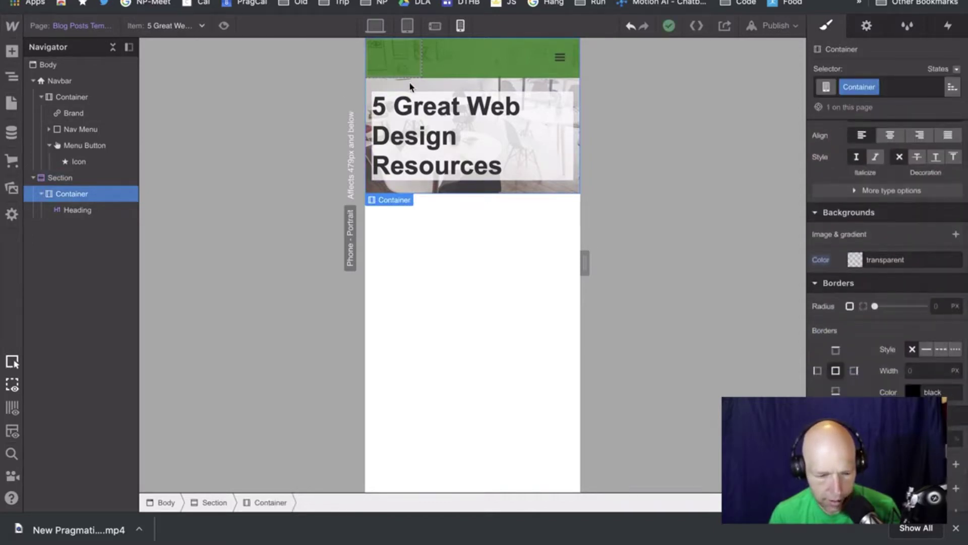
{"action": "left_click", "coordinate": [76, 178]}
{"action": "scroll", "coordinate": [943, 283], "scroll_direction": "down", "scroll_amount": 2}
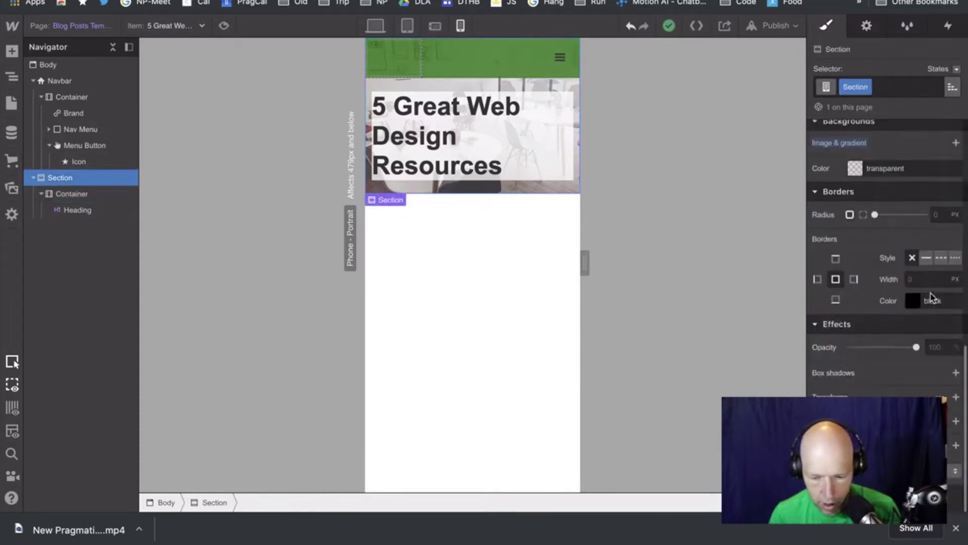
{"action": "scroll", "coordinate": [931, 295], "scroll_direction": "up", "scroll_amount": 5}
{"action": "scroll", "coordinate": [930, 292], "scroll_direction": "up", "scroll_amount": 4}
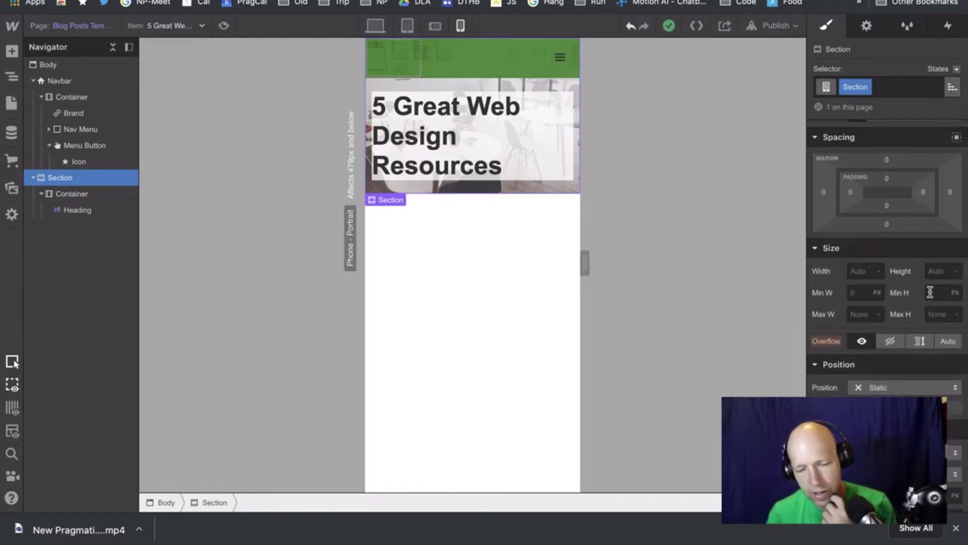
{"action": "scroll", "coordinate": [930, 292], "scroll_direction": "up", "scroll_amount": 1}
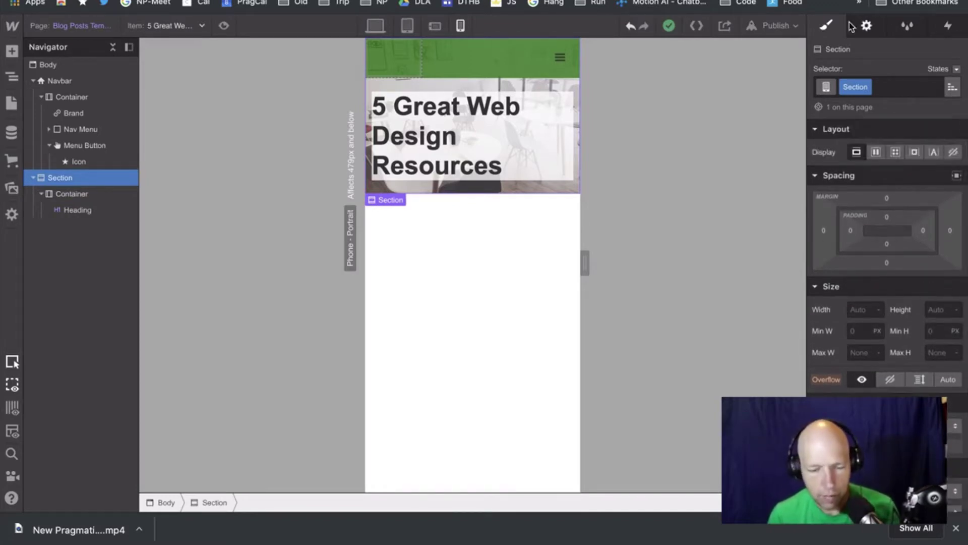
{"action": "left_click", "coordinate": [867, 25]}
{"action": "left_click", "coordinate": [900, 25]}
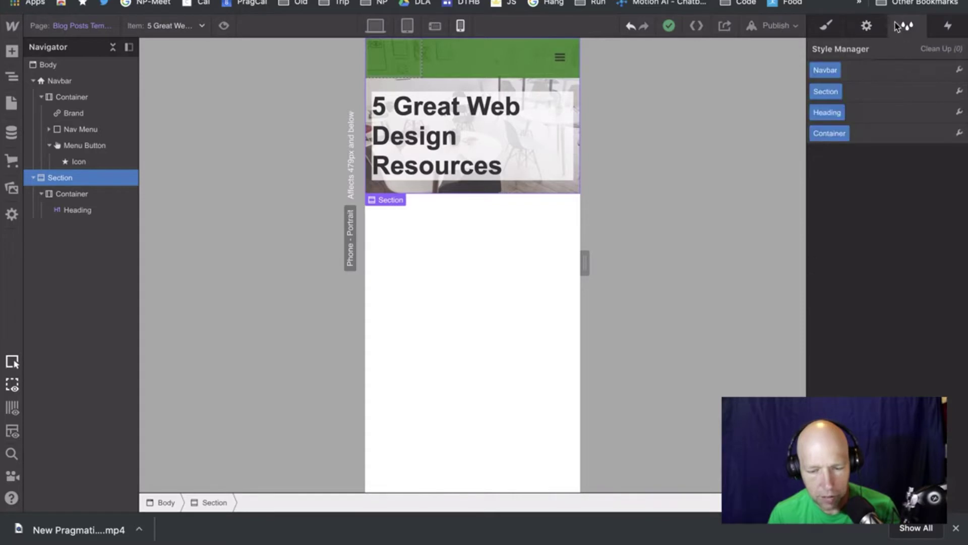
{"action": "left_click", "coordinate": [944, 26]}
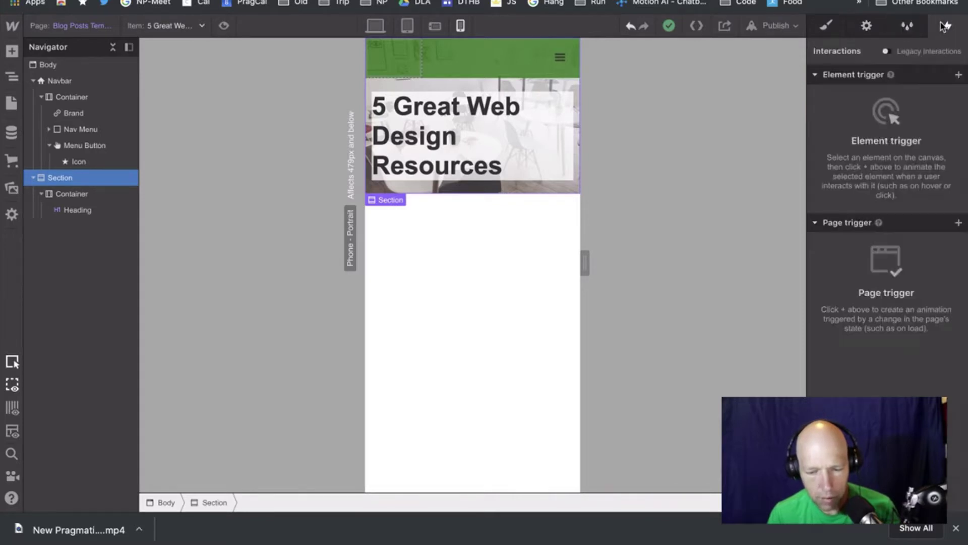
{"action": "left_click", "coordinate": [908, 26]}
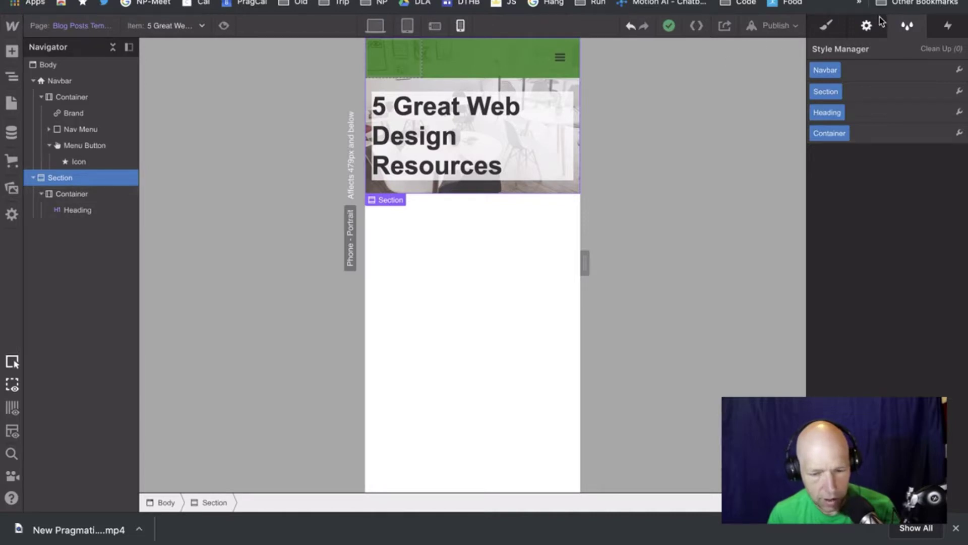
Start a visibility condition on the hero Section and look through the fields it can be based on.
{"action": "left_click", "coordinate": [868, 29]}
{"action": "scroll", "coordinate": [893, 242], "scroll_direction": "down", "scroll_amount": 2}
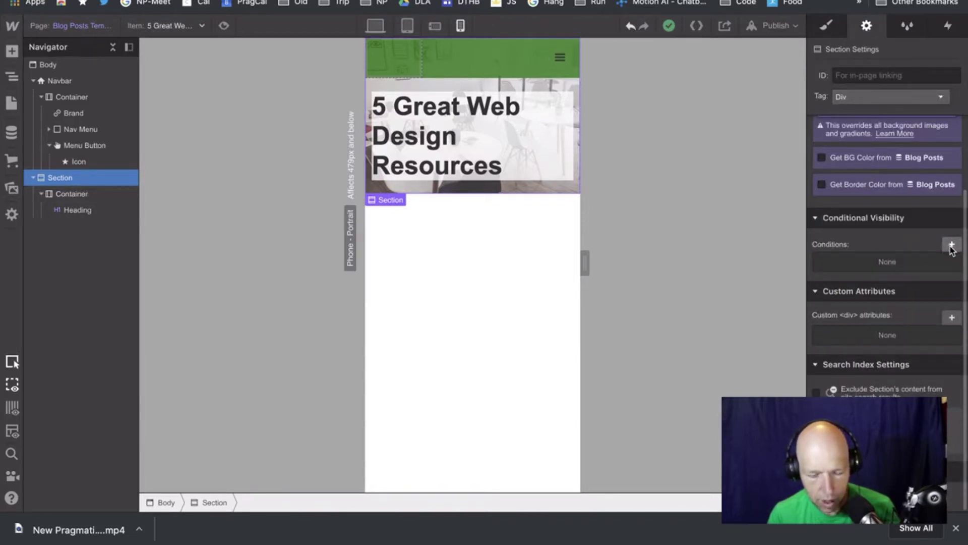
{"action": "left_click", "coordinate": [952, 246]}
{"action": "left_click", "coordinate": [904, 313]}
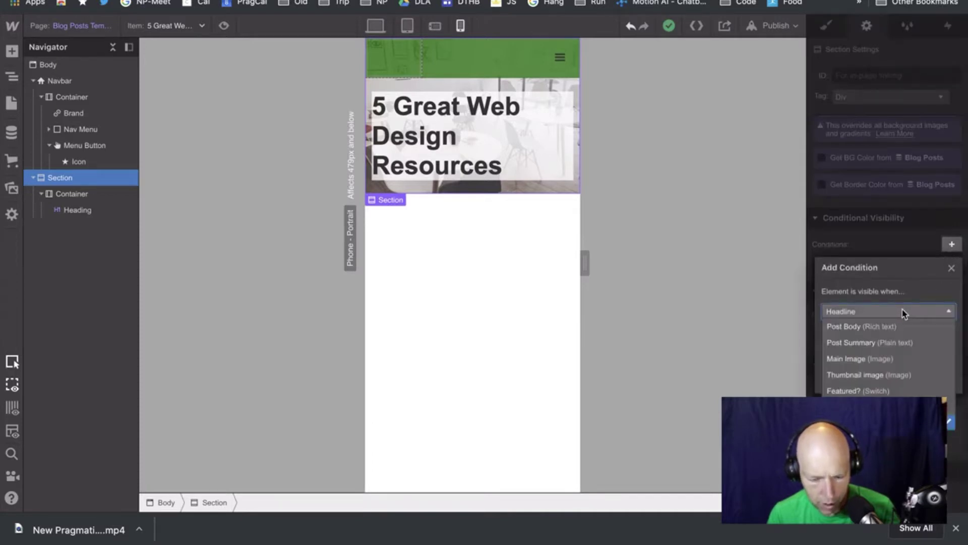
{"action": "scroll", "coordinate": [904, 347], "scroll_direction": "down", "scroll_amount": 5}
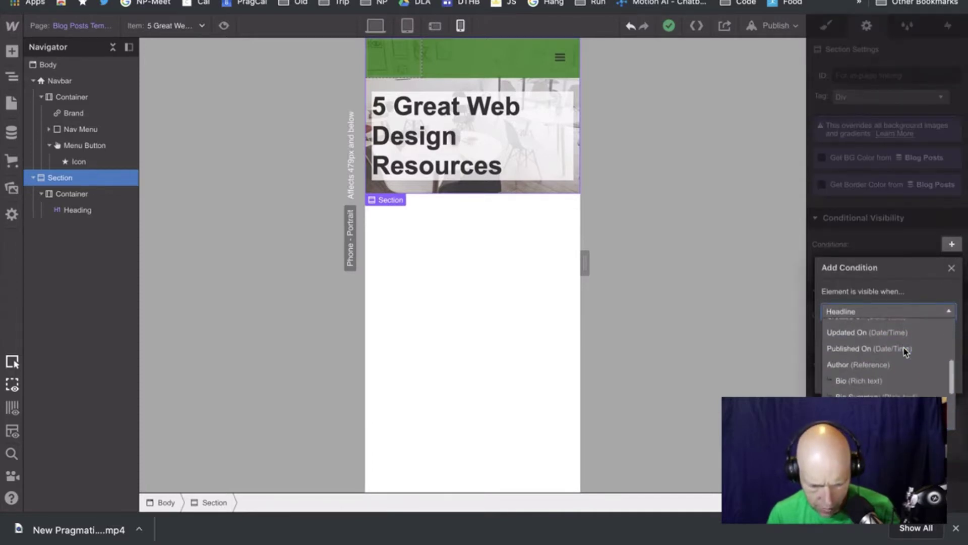
{"action": "scroll", "coordinate": [905, 351], "scroll_direction": "down", "scroll_amount": 2}
{"action": "scroll", "coordinate": [905, 351], "scroll_direction": "up", "scroll_amount": 6}
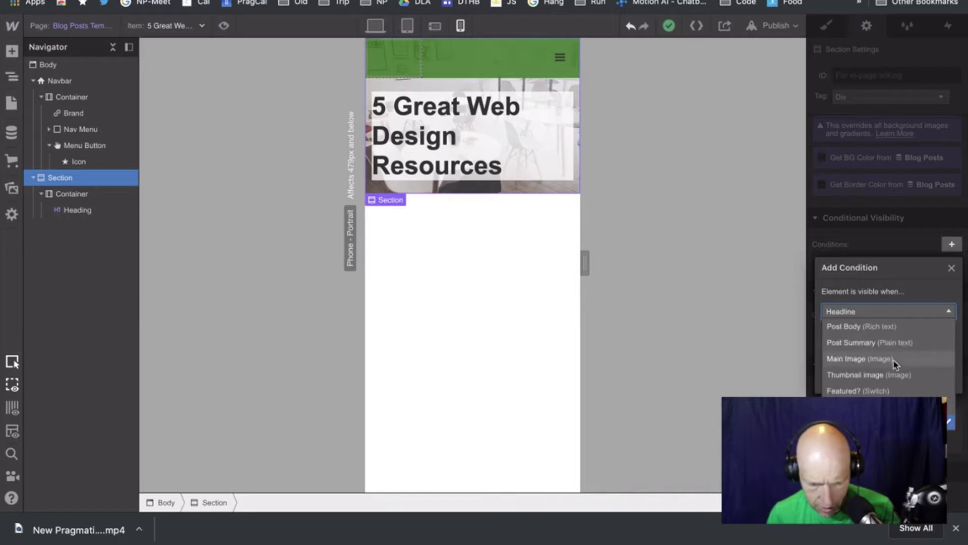
{"action": "left_click", "coordinate": [881, 359]}
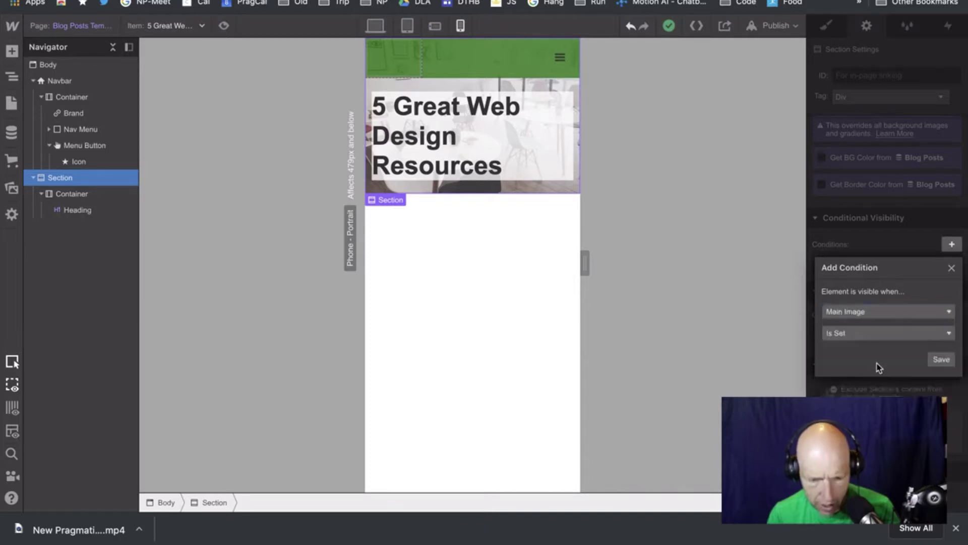
{"action": "left_click", "coordinate": [884, 335]}
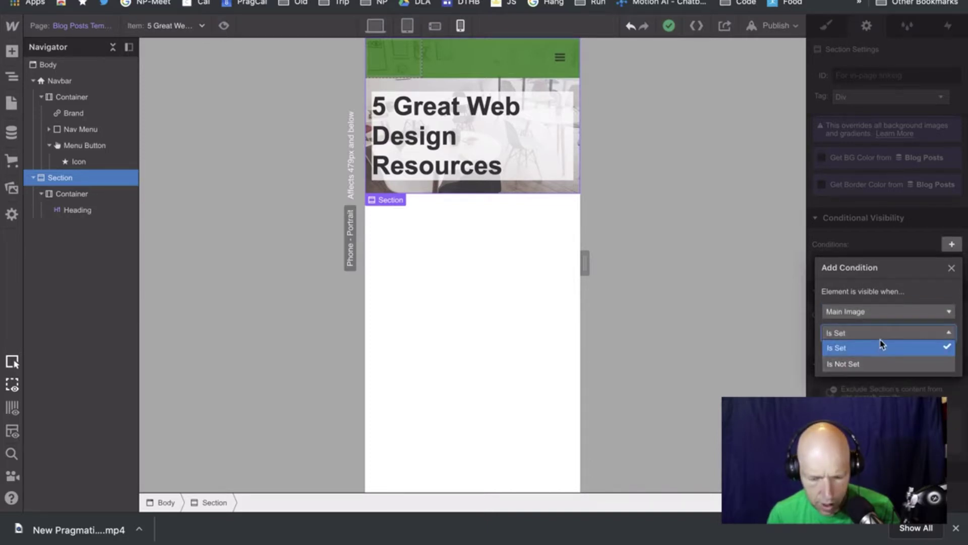
{"action": "left_click", "coordinate": [883, 345]}
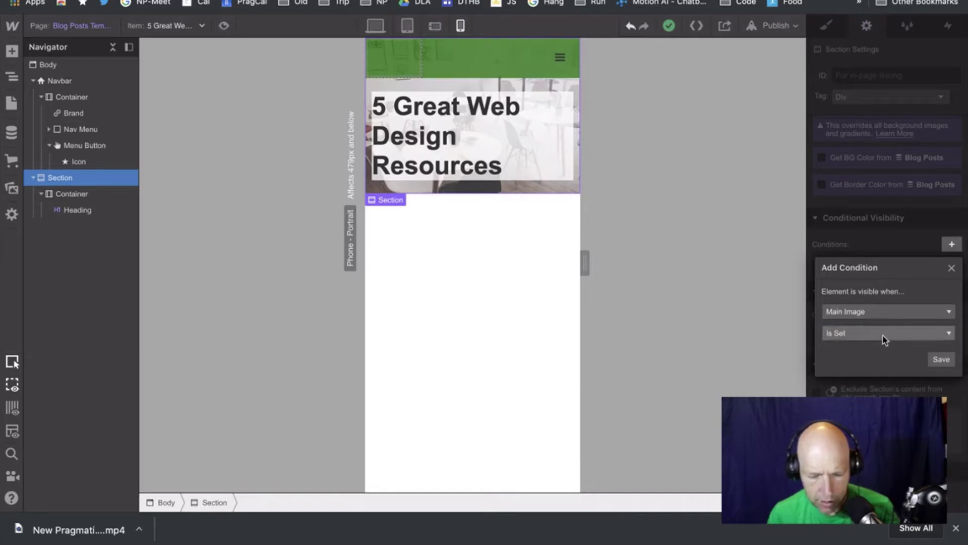
{"action": "left_click", "coordinate": [913, 314]}
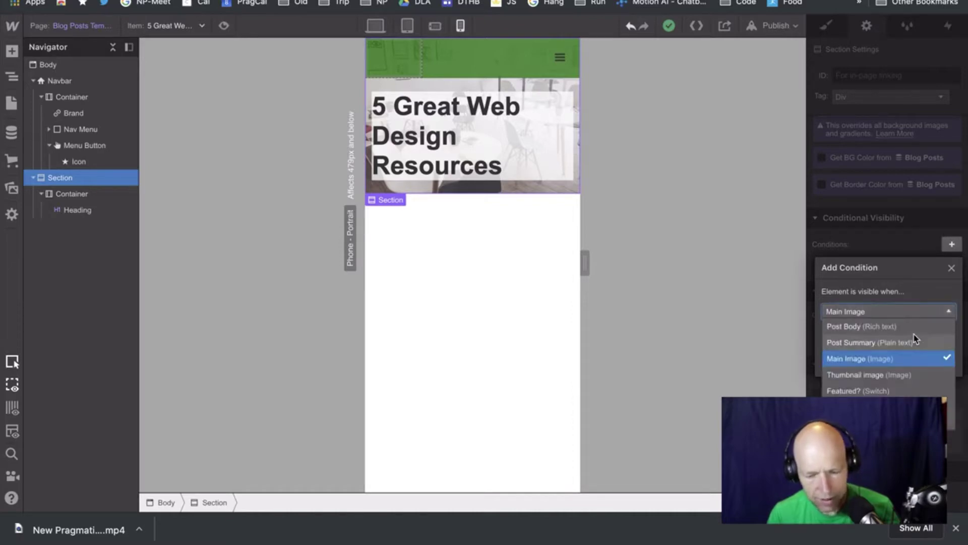
{"action": "scroll", "coordinate": [904, 394], "scroll_direction": "down", "scroll_amount": 5}
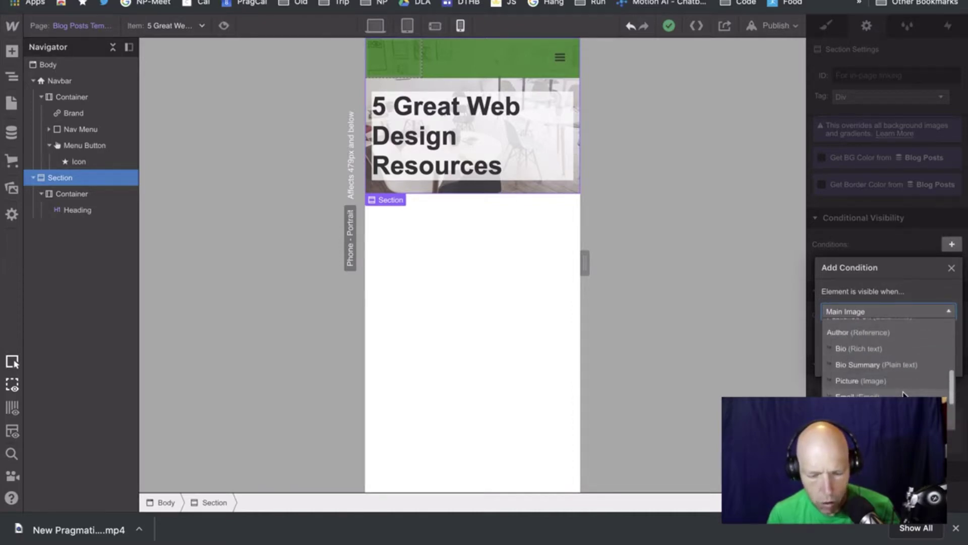
{"action": "left_click", "coordinate": [917, 271]}
{"action": "left_click", "coordinate": [952, 269]}
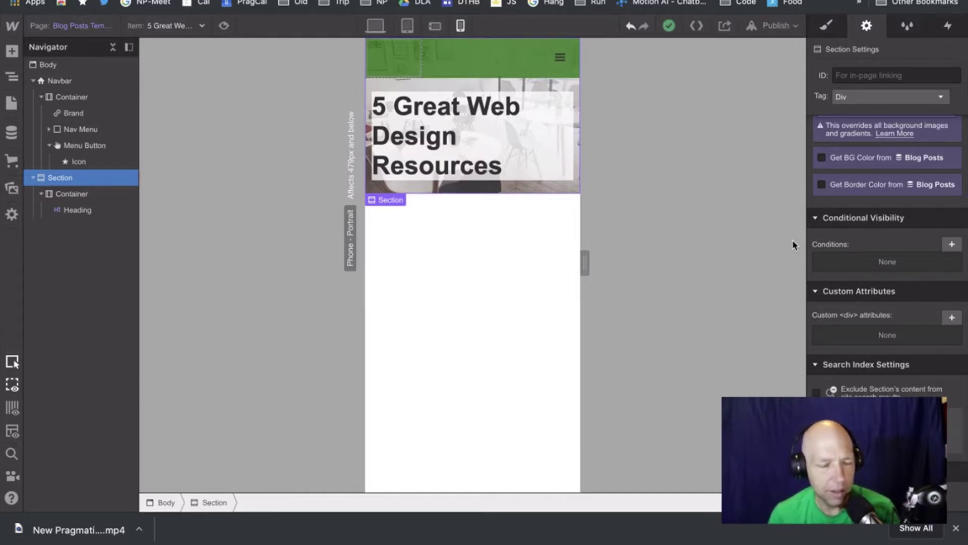
Set the heading's top margin to 60 px in the phone portrait layout.
{"action": "left_click", "coordinate": [72, 210]}
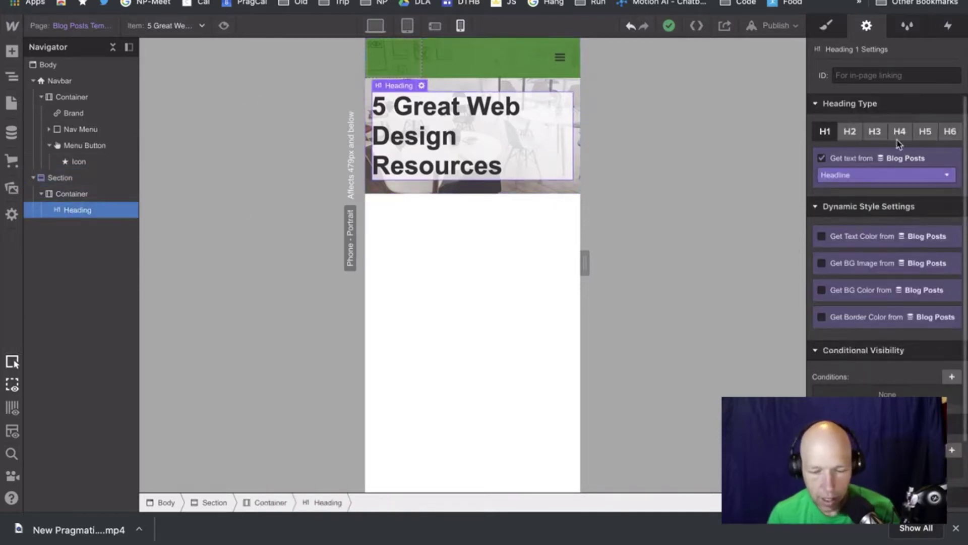
{"action": "left_click", "coordinate": [826, 26]}
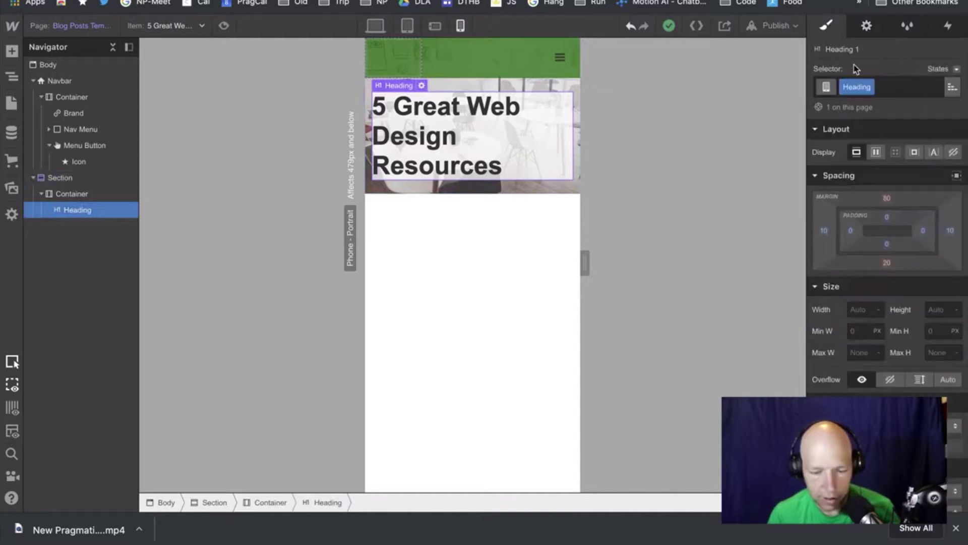
{"action": "left_click", "coordinate": [888, 203]}
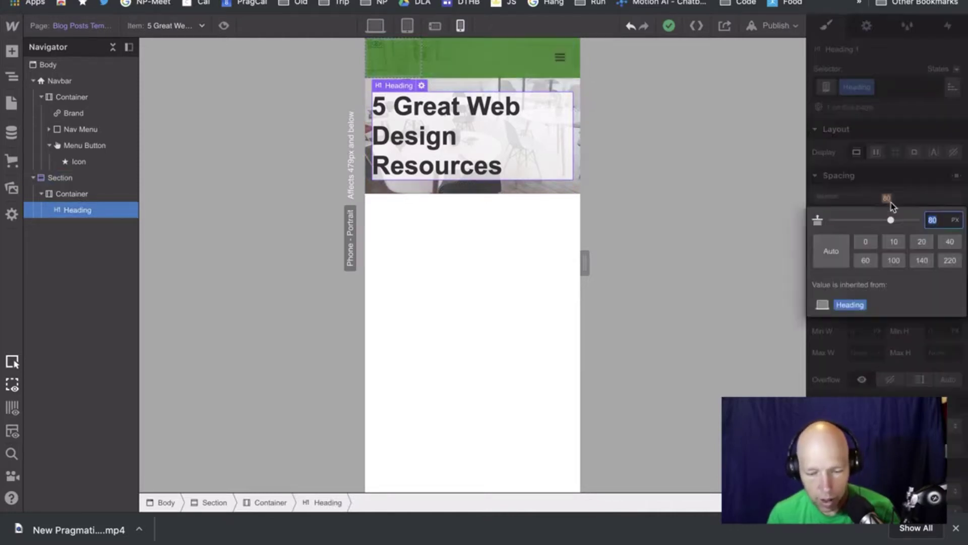
{"action": "type", "text": "0"}
{"action": "key", "text": "Return"}
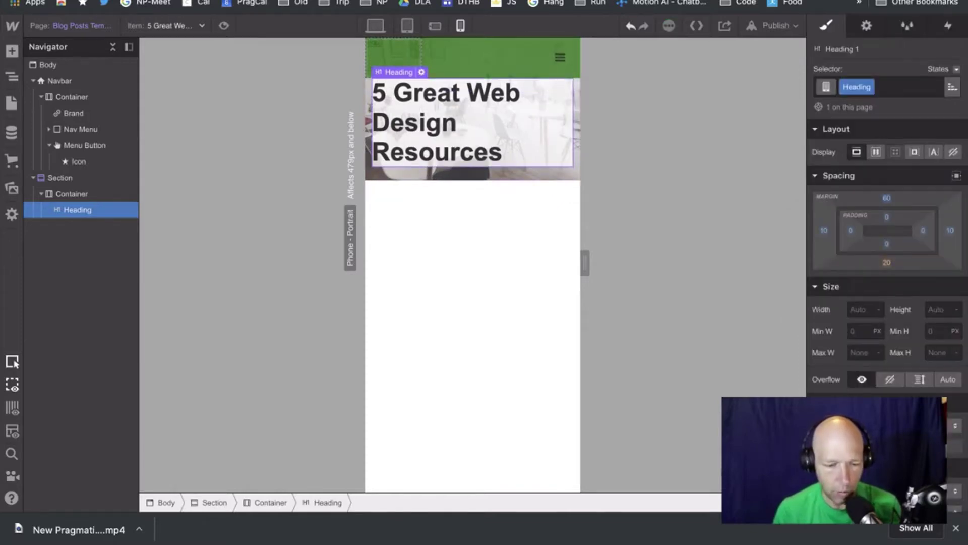
Set the heading's left padding to 10 px and its left margin to 0 for phone portrait.
{"action": "left_click", "coordinate": [826, 232]}
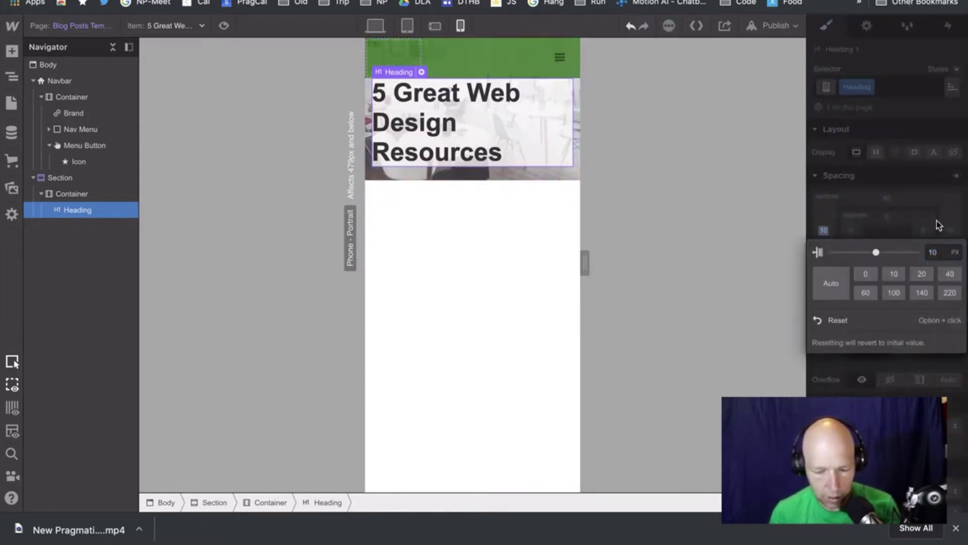
{"action": "left_click", "coordinate": [854, 232]}
{"action": "type", "text": "10"}
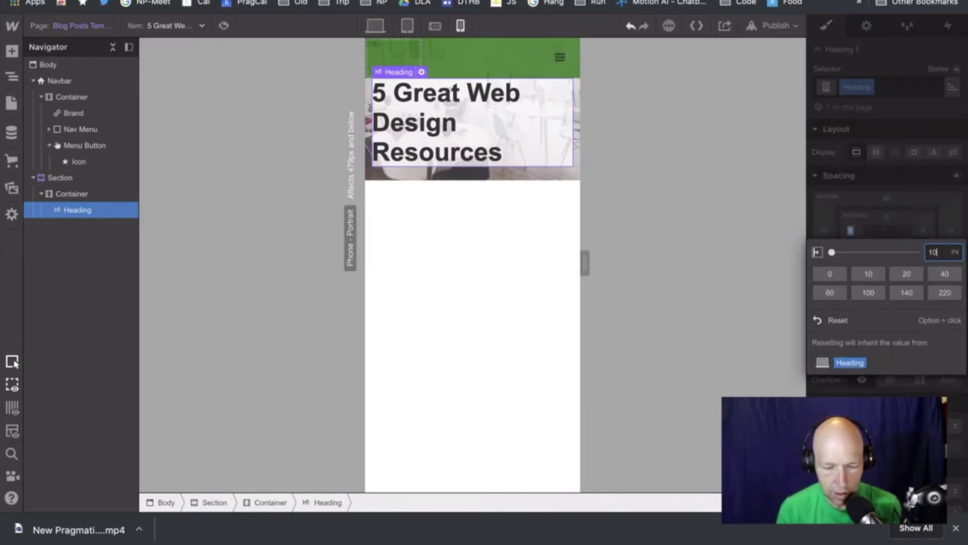
{"action": "key", "text": "Return"}
{"action": "left_click", "coordinate": [823, 231]}
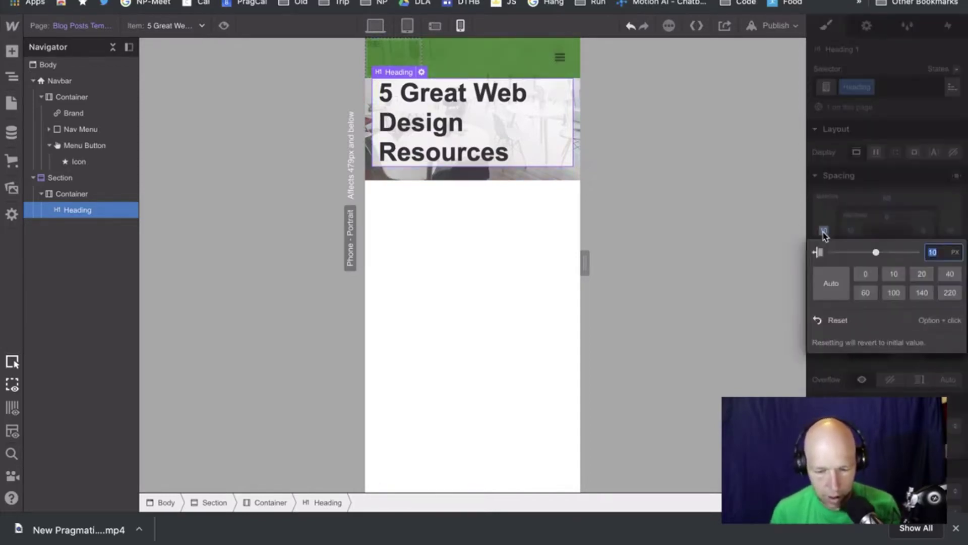
{"action": "type", "text": "0"}
{"action": "key", "text": "Return"}
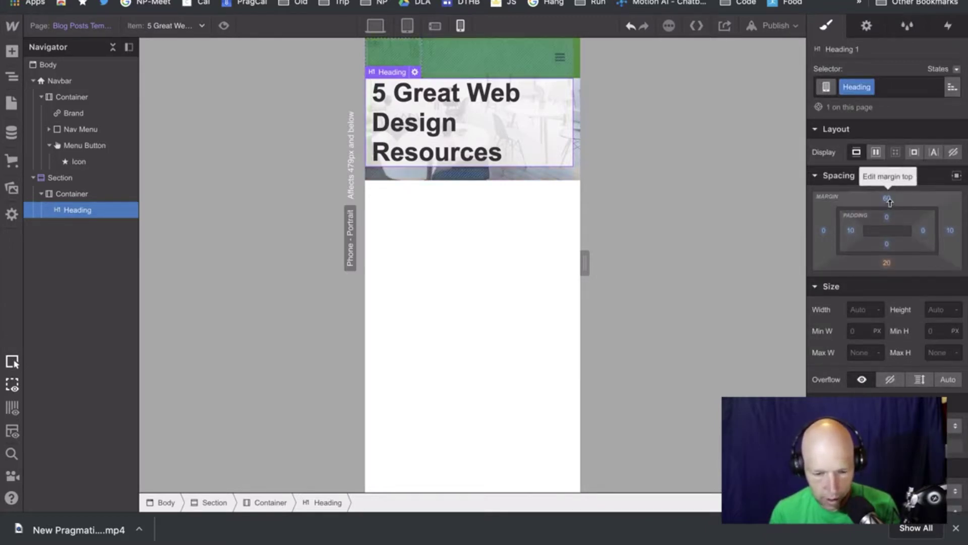
Set the heading's top padding to 20 px for phone portrait.
{"action": "left_click", "coordinate": [886, 217]}
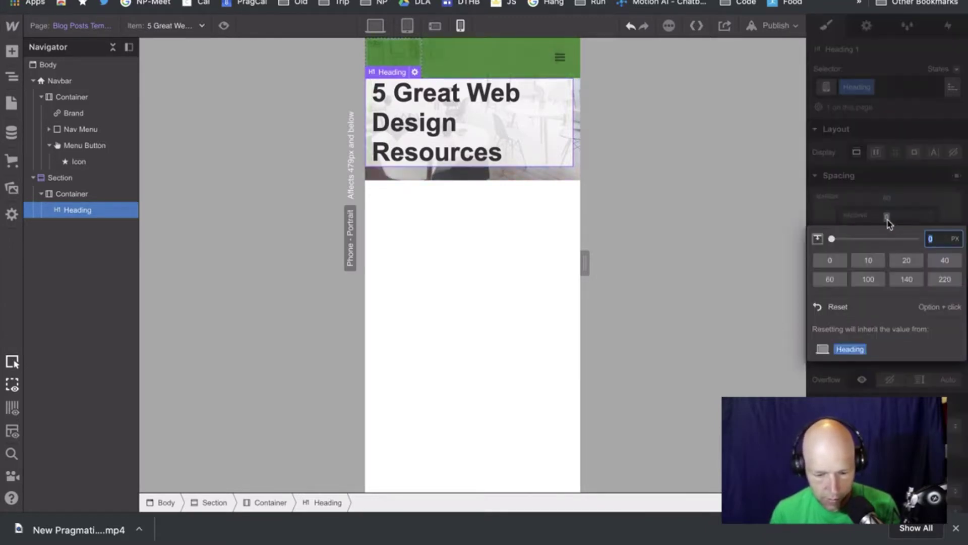
{"action": "type", "text": "20"}
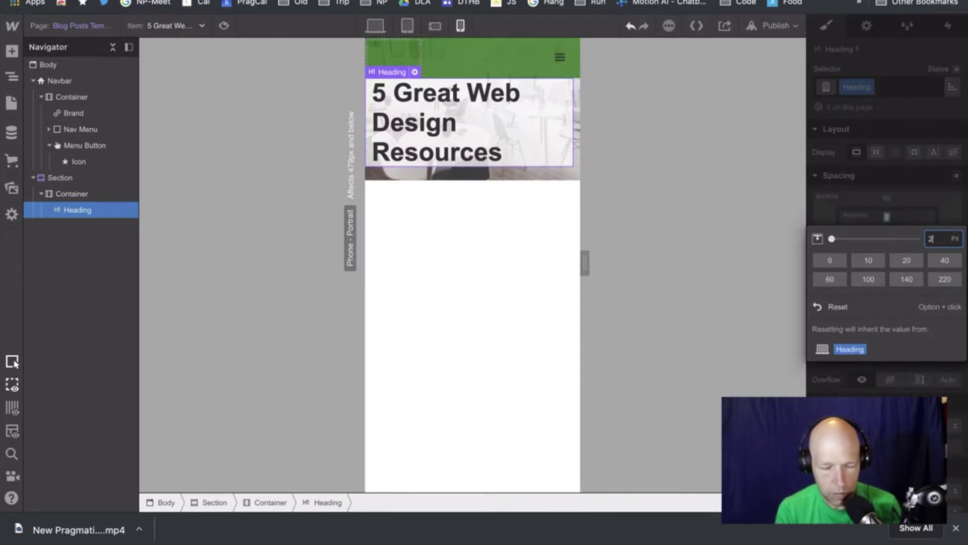
{"action": "key", "text": "Tab"}
{"action": "key", "text": "Tab"}
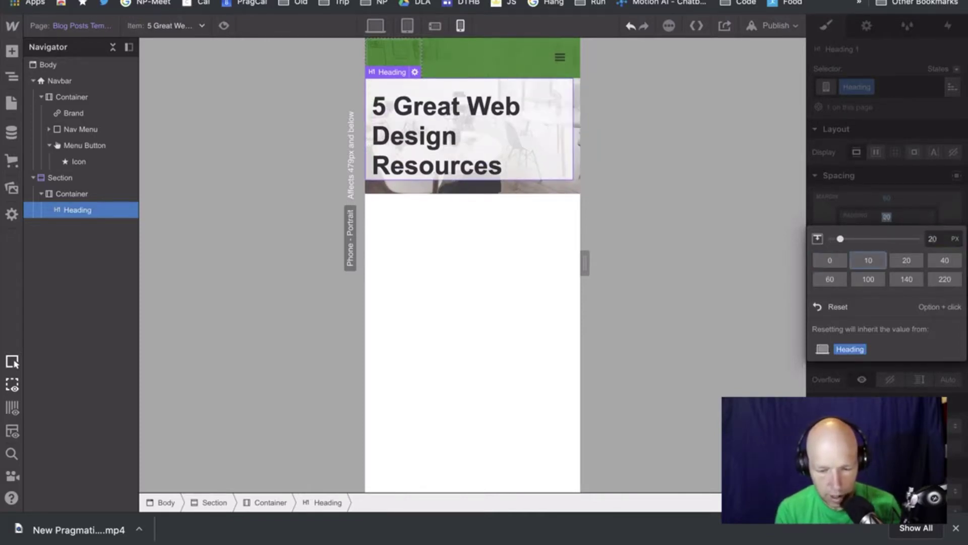
{"action": "left_click", "coordinate": [882, 210]}
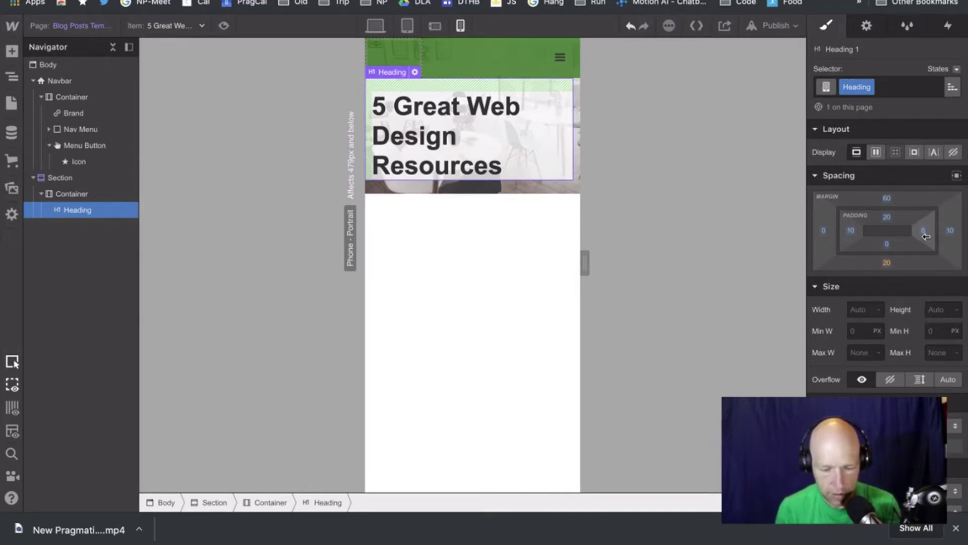
Set the heading's right padding to 10 px and its right margin to 0 for phone portrait.
{"action": "key", "text": "shift+1"}
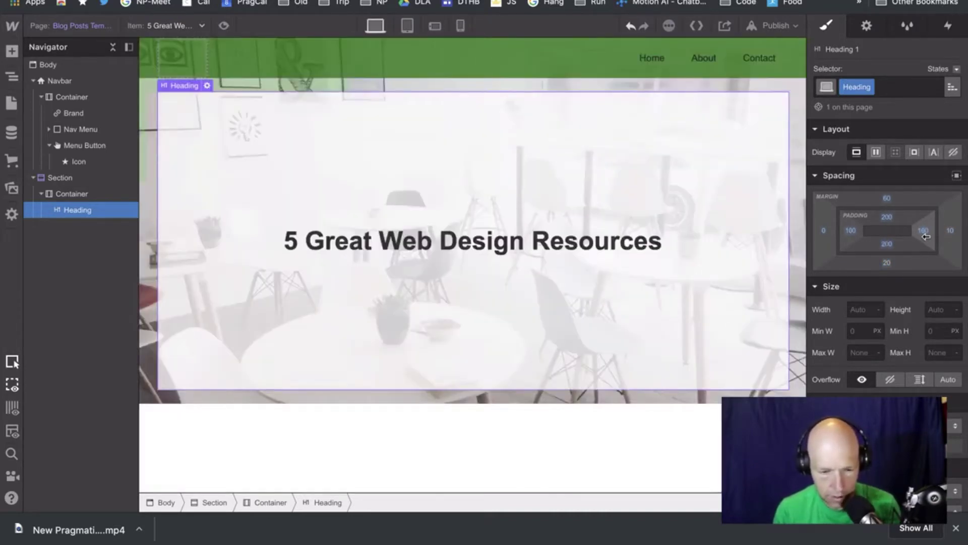
{"action": "key", "text": "shift+4"}
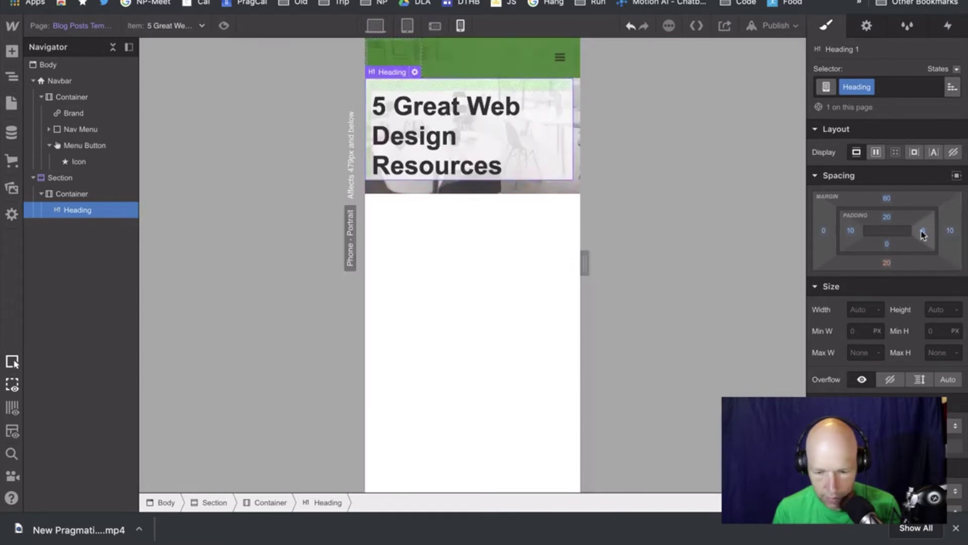
{"action": "left_click", "coordinate": [922, 232]}
{"action": "left_click", "coordinate": [926, 232]}
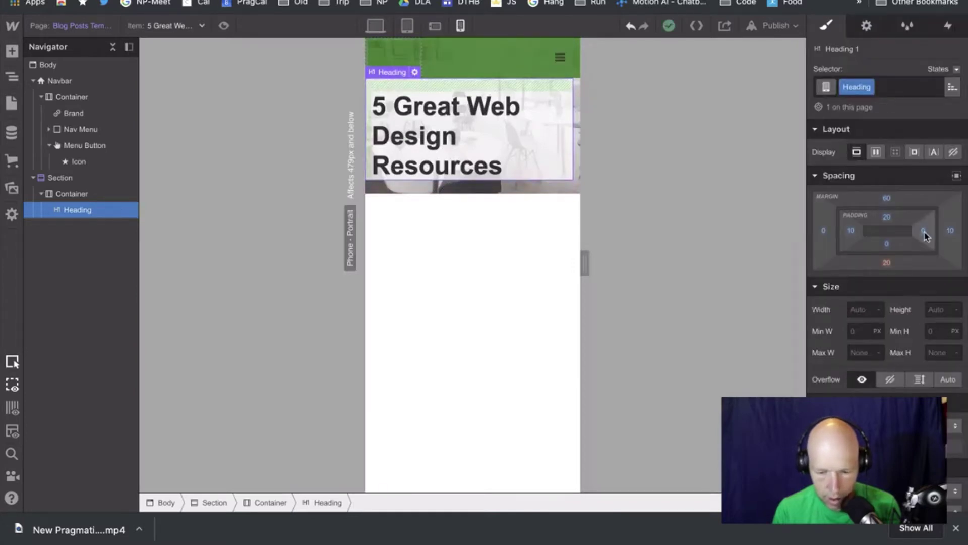
{"action": "left_click", "coordinate": [924, 231]}
{"action": "type", "text": "10"}
{"action": "key", "text": "Return"}
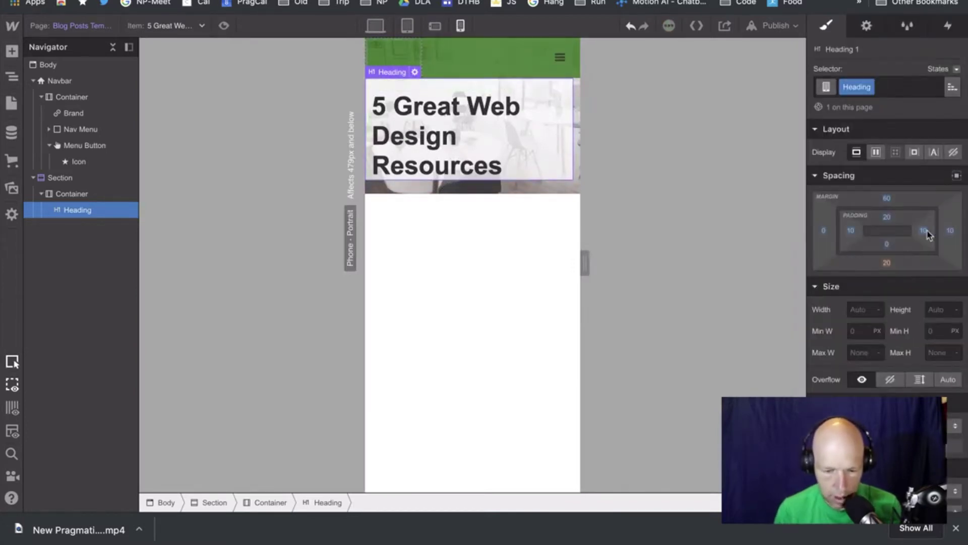
{"action": "left_click", "coordinate": [950, 231]}
{"action": "left_click", "coordinate": [950, 234]}
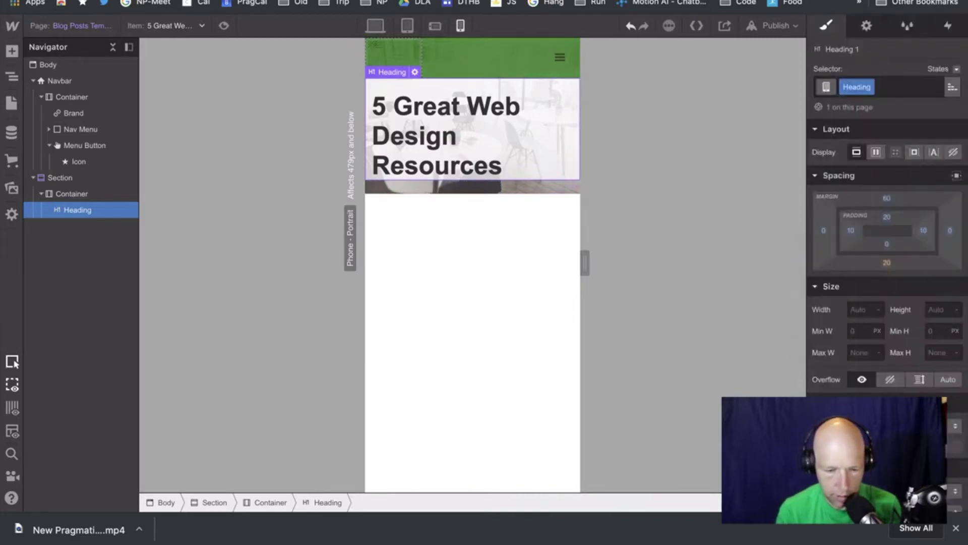
Set the heading's bottom margin to 0 and its bottom padding to 20 px for phone portrait.
{"action": "left_click", "coordinate": [887, 263]}
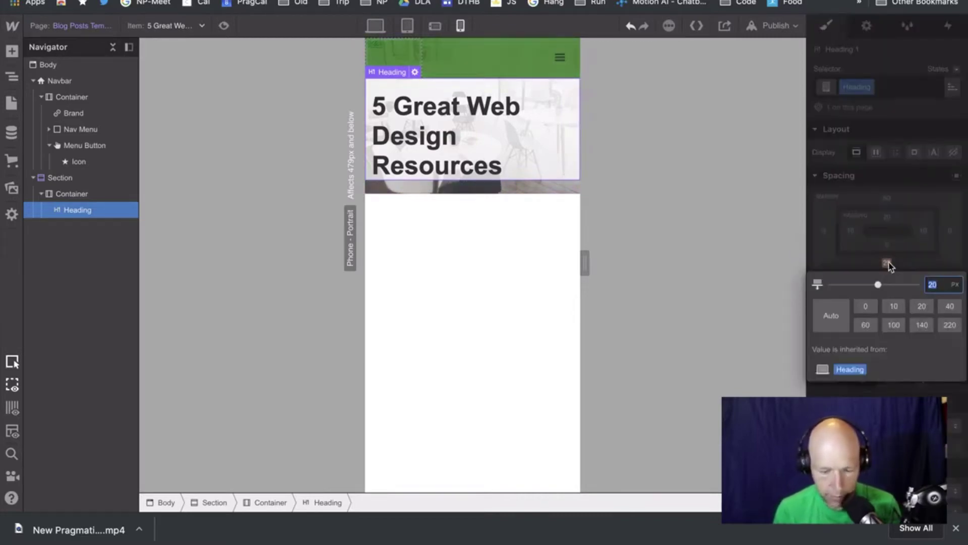
{"action": "type", "text": "0"}
{"action": "key", "text": "Return"}
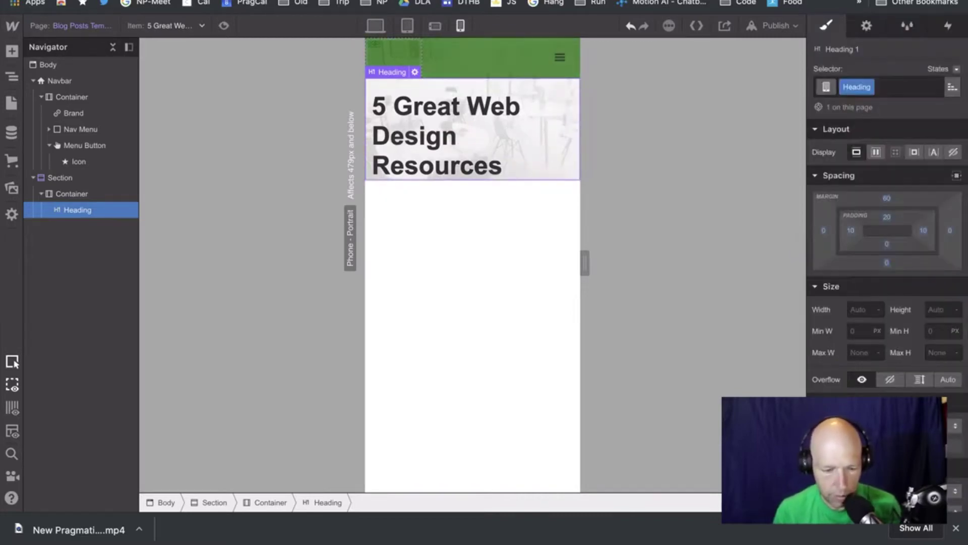
{"action": "left_click", "coordinate": [887, 246]}
{"action": "type", "text": "20"}
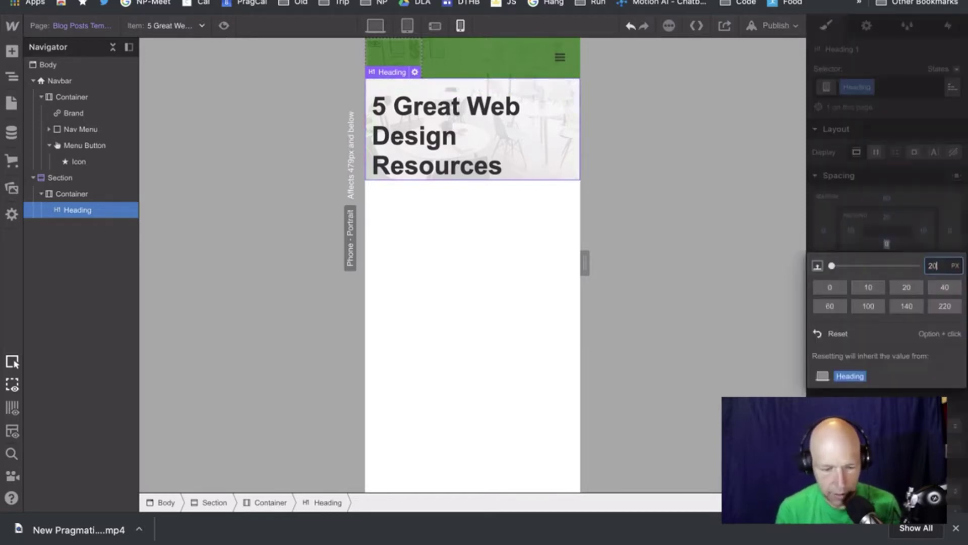
{"action": "key", "text": "Return"}
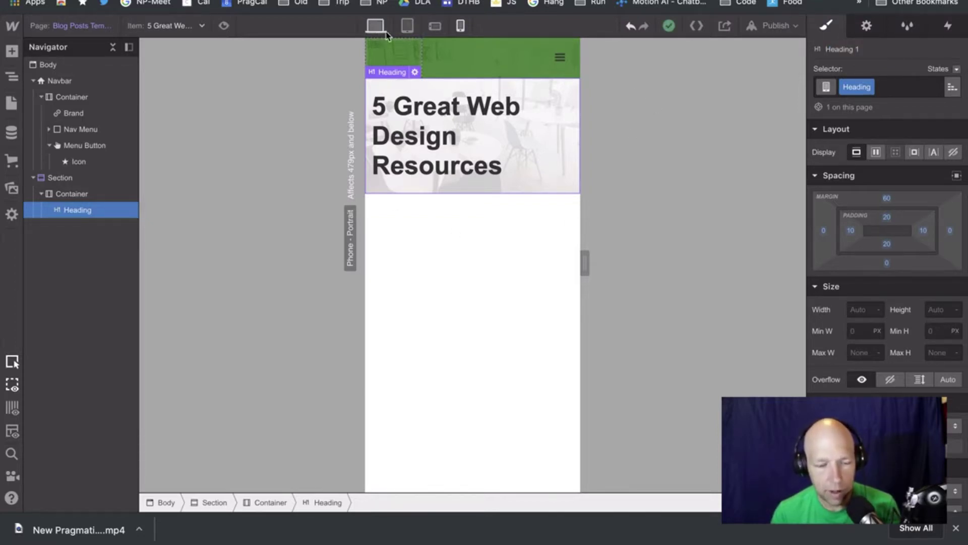
Compare how the heading section looks in the desktop layout and in the phone portrait layout.
{"action": "left_click", "coordinate": [491, 231]}
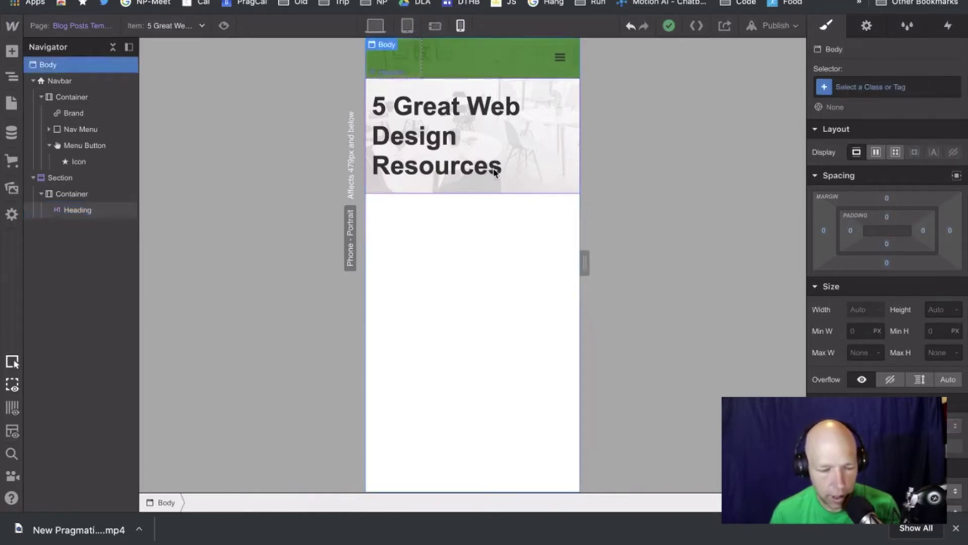
{"action": "left_click", "coordinate": [374, 30]}
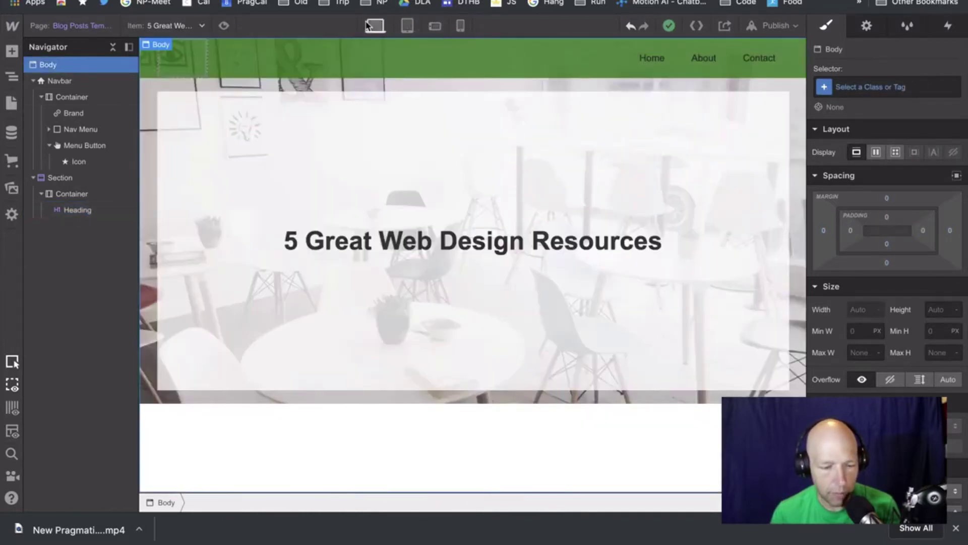
{"action": "left_click", "coordinate": [460, 26]}
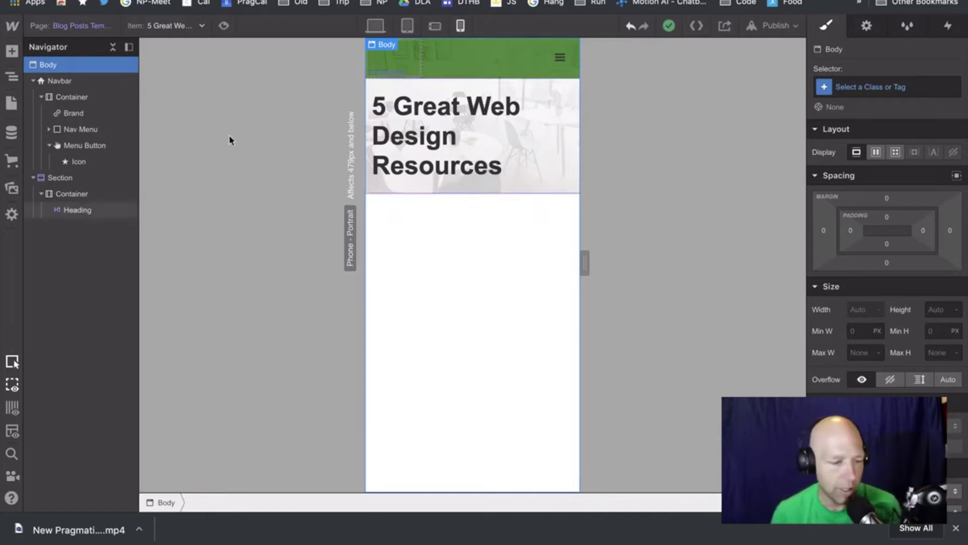
Add a new section below the heading section and place a container inside it.
{"action": "left_click", "coordinate": [13, 52]}
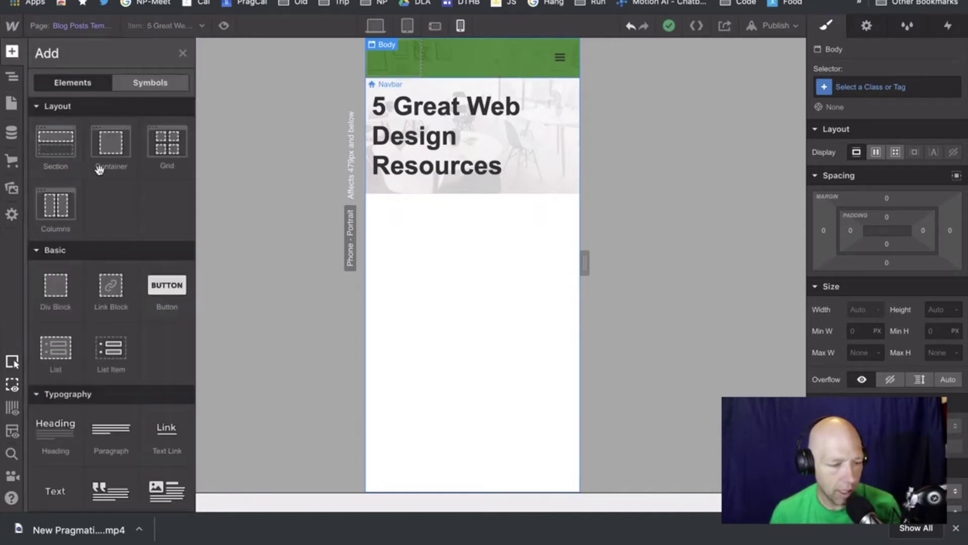
{"action": "left_click_drag", "start_coordinate": [99, 169], "coordinate": [152, 252]}
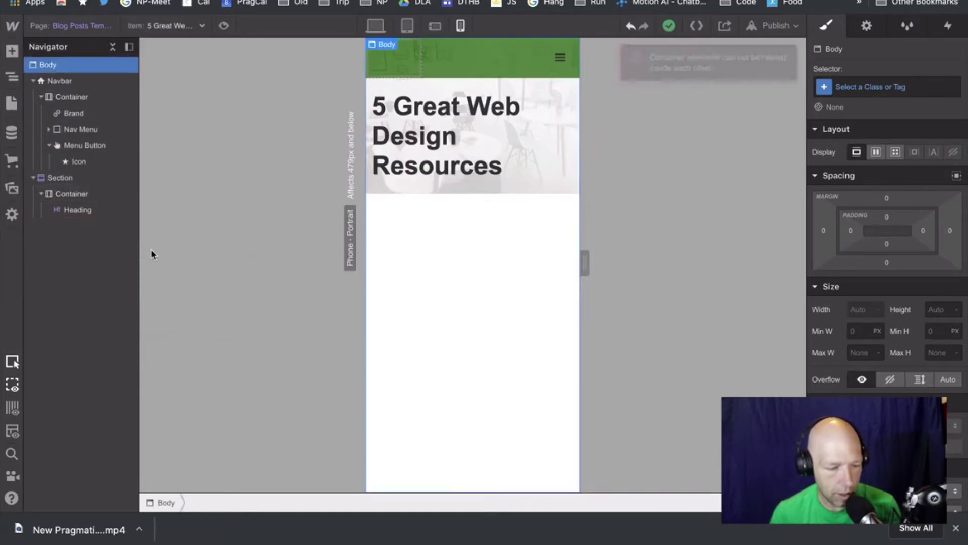
{"action": "left_click", "coordinate": [12, 52]}
{"action": "left_click_drag", "start_coordinate": [75, 136], "coordinate": [476, 278]}
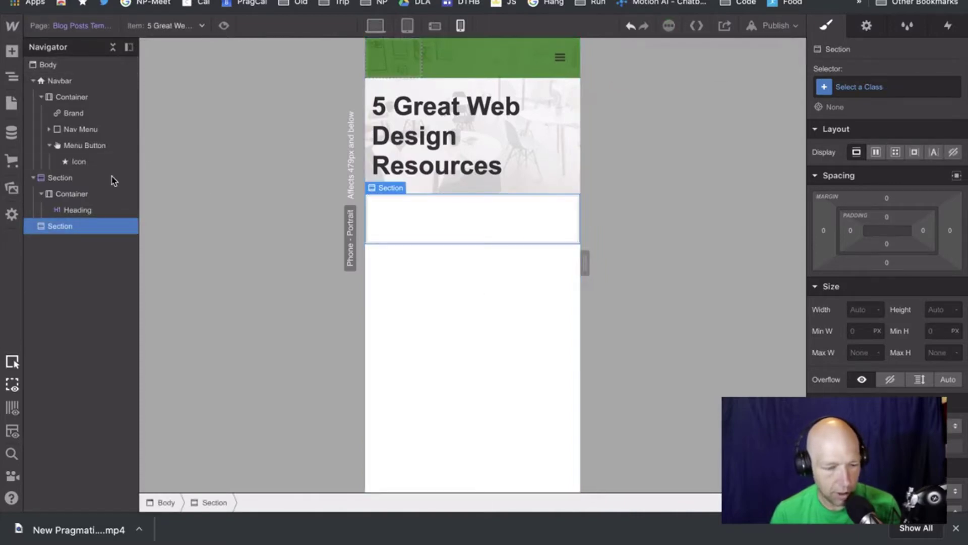
{"action": "left_click", "coordinate": [12, 52]}
{"action": "left_click_drag", "start_coordinate": [117, 141], "coordinate": [440, 241]}
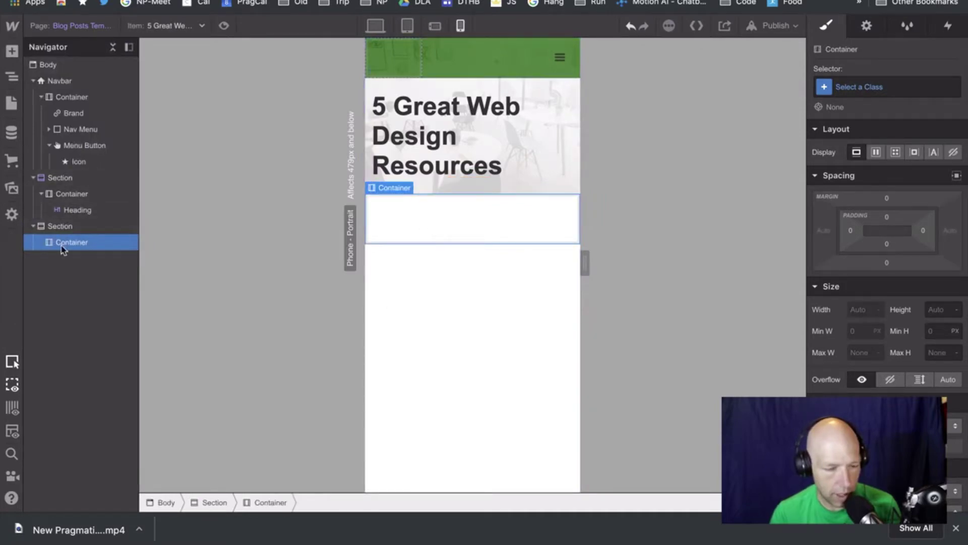
Add a text block showing the blog post author's Name to the new container, and preview the post "How to improve Web Design Process".
{"action": "left_click", "coordinate": [12, 51]}
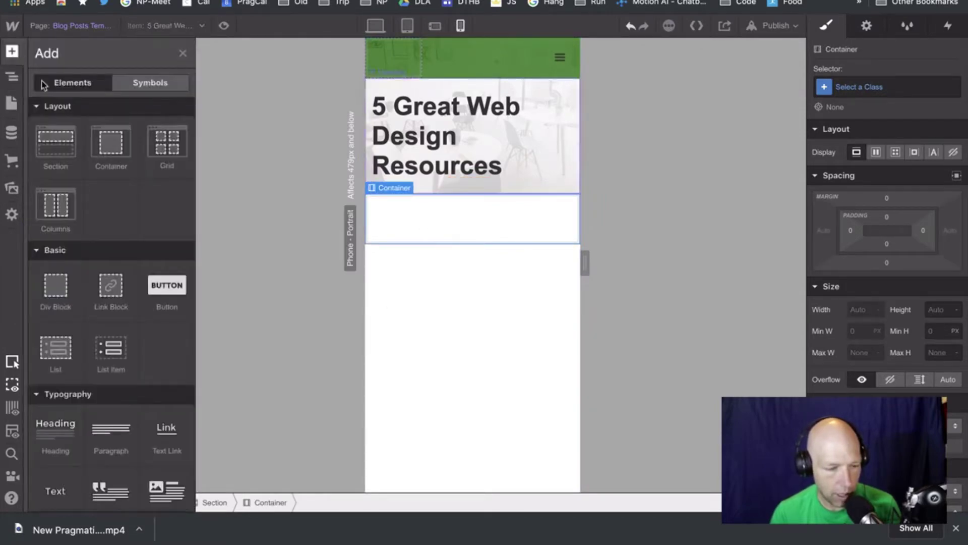
{"action": "scroll", "coordinate": [108, 345], "scroll_direction": "down", "scroll_amount": 3}
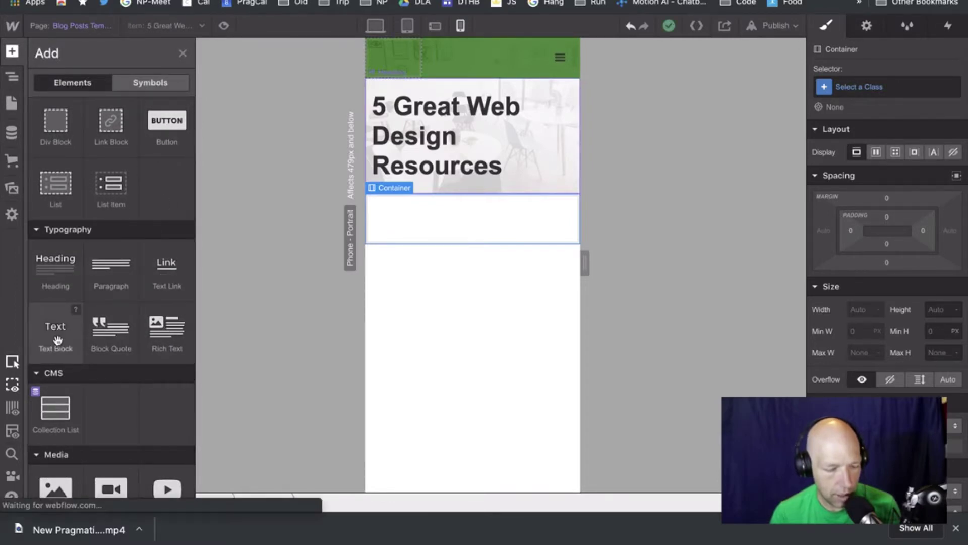
{"action": "left_click_drag", "start_coordinate": [57, 342], "coordinate": [409, 214]}
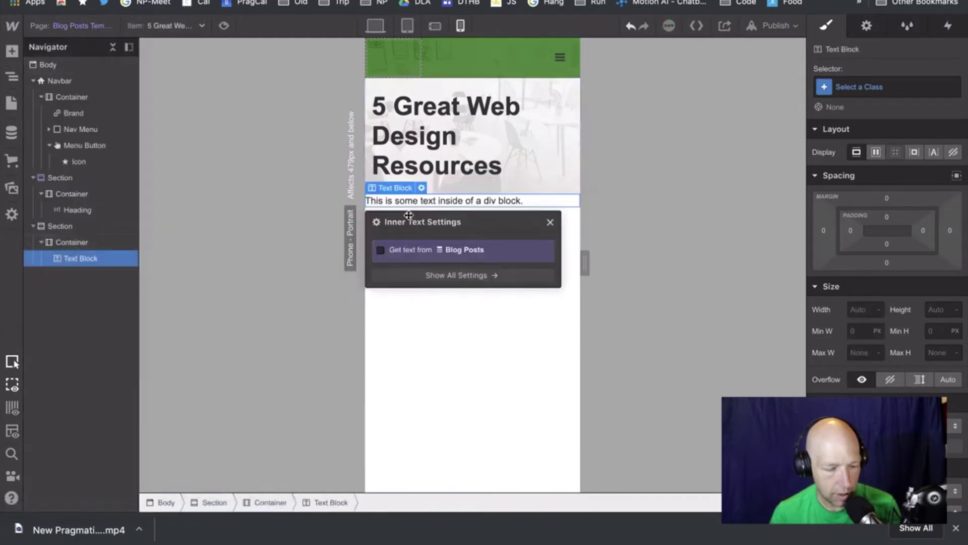
{"action": "left_click", "coordinate": [459, 252]}
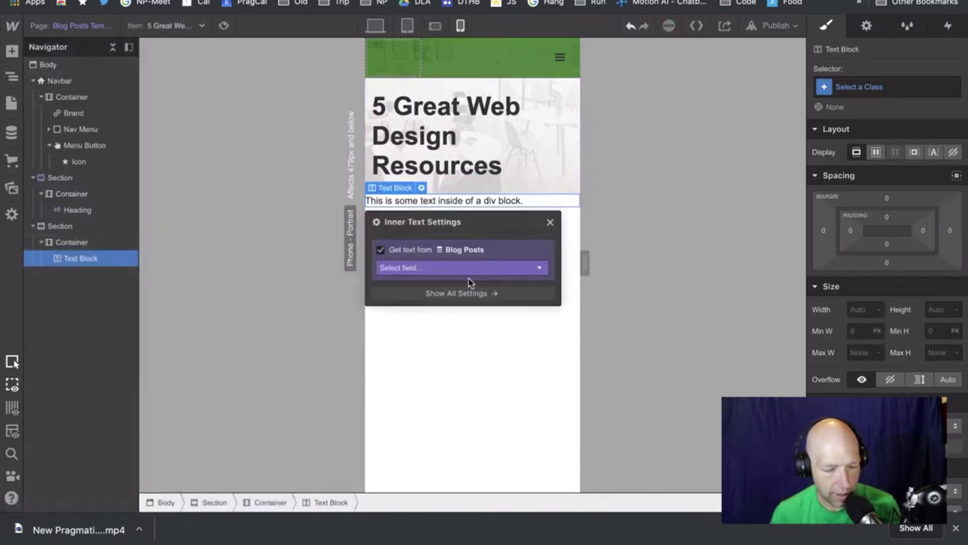
{"action": "left_click", "coordinate": [468, 271]}
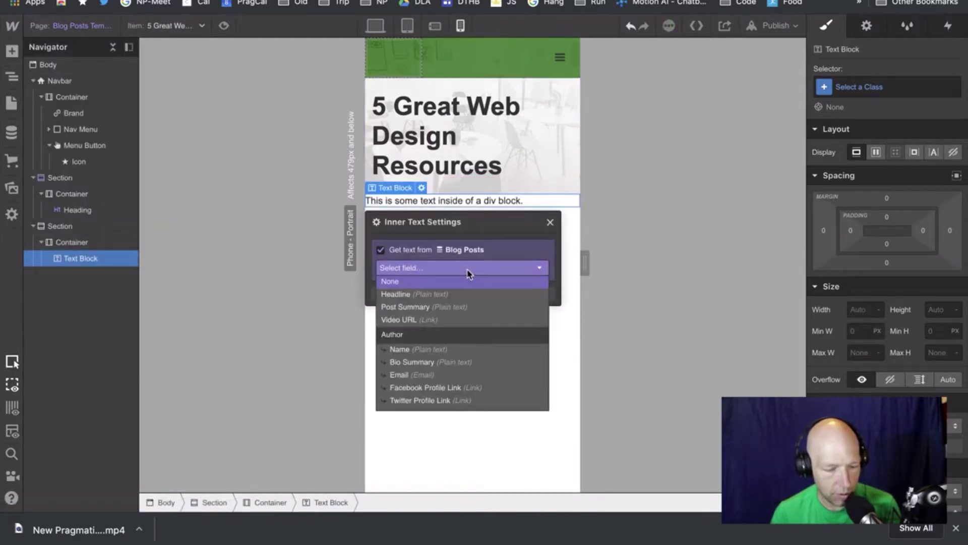
{"action": "left_click", "coordinate": [446, 353]}
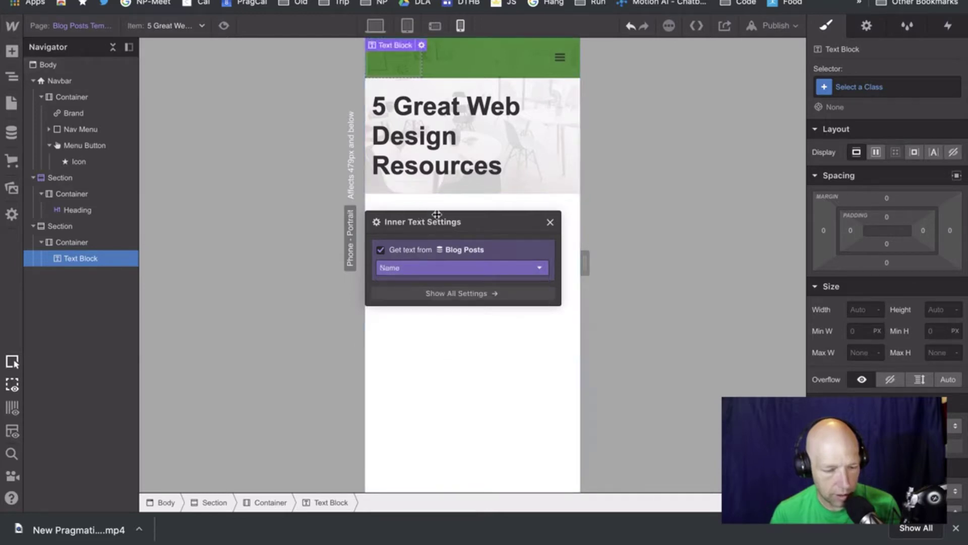
{"action": "left_click", "coordinate": [550, 223]}
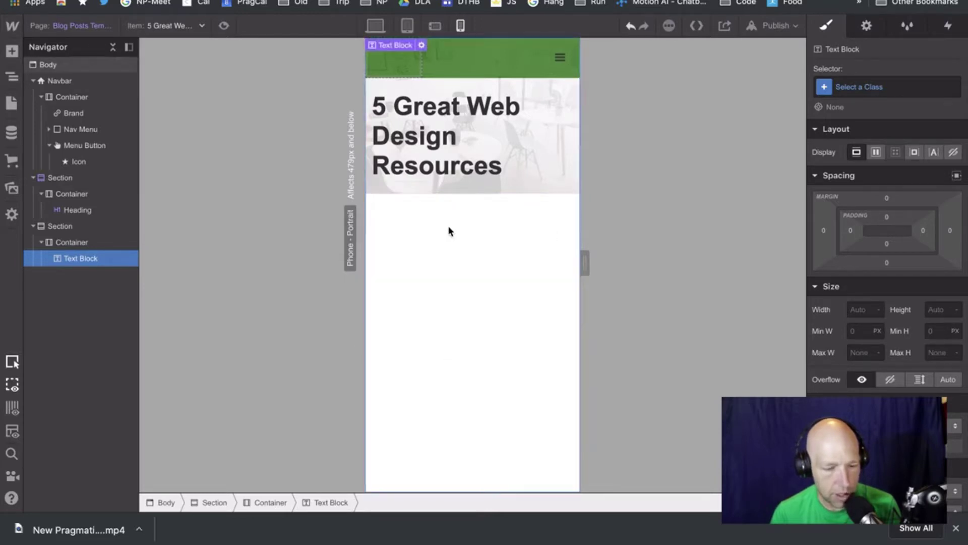
{"action": "left_click", "coordinate": [174, 25]}
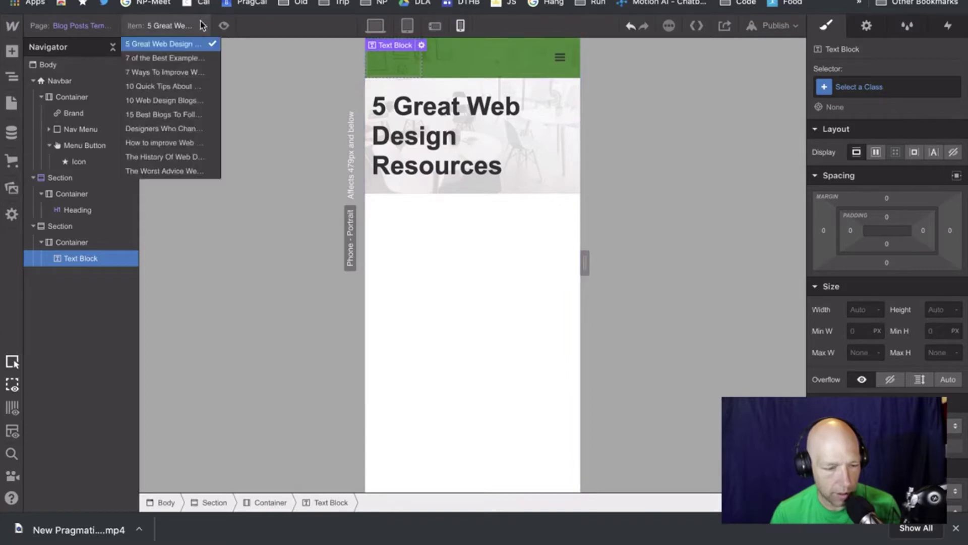
{"action": "left_click", "coordinate": [175, 143]}
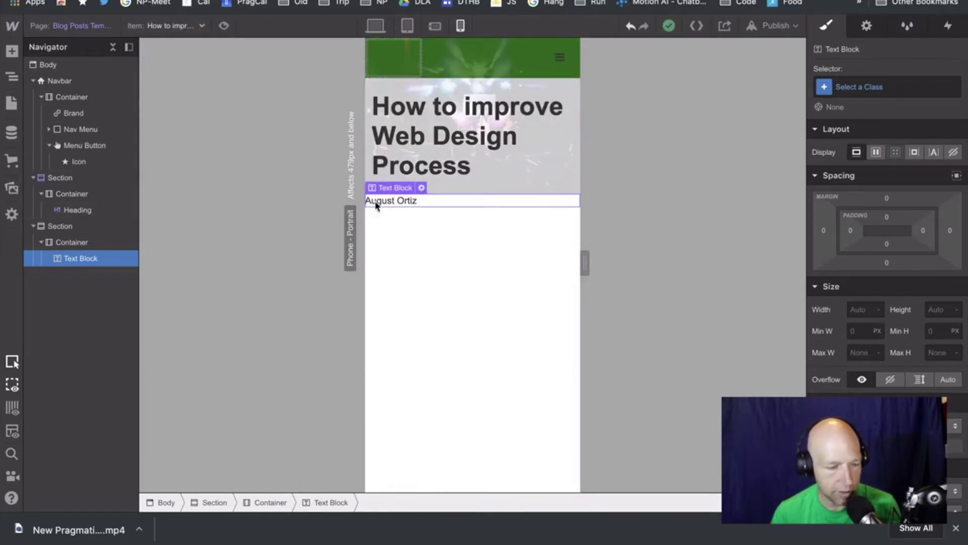
Add a second text block linked to the blog post's Published On date and place it in the container below the author name.
{"action": "left_click", "coordinate": [12, 51]}
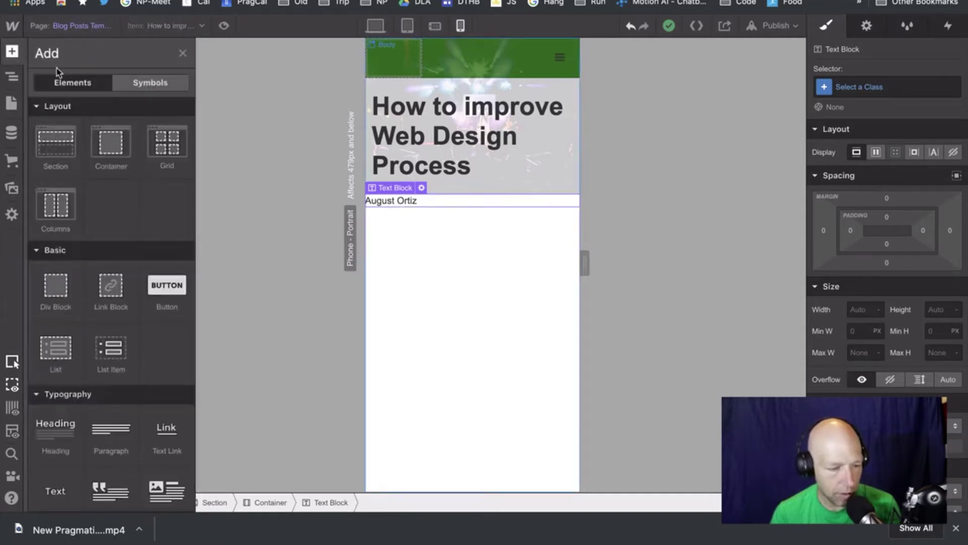
{"action": "scroll", "coordinate": [80, 421], "scroll_direction": "down", "scroll_amount": 2}
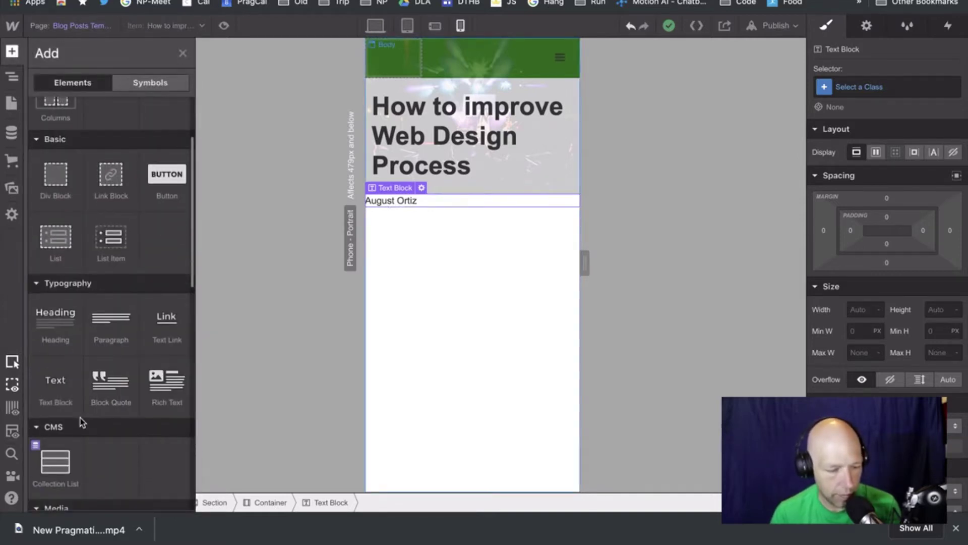
{"action": "left_click_drag", "start_coordinate": [57, 393], "coordinate": [429, 216]}
{"action": "left_click", "coordinate": [443, 265]}
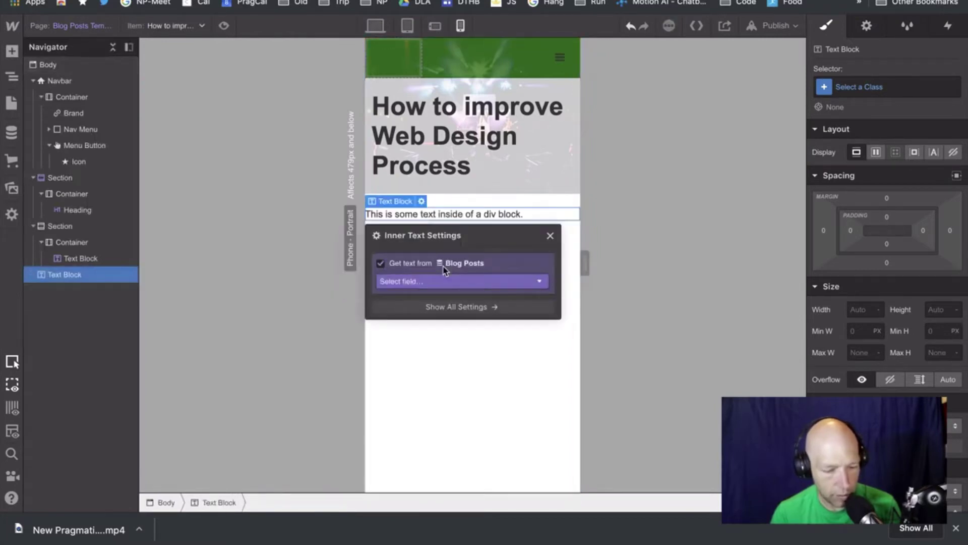
{"action": "left_click", "coordinate": [445, 281]}
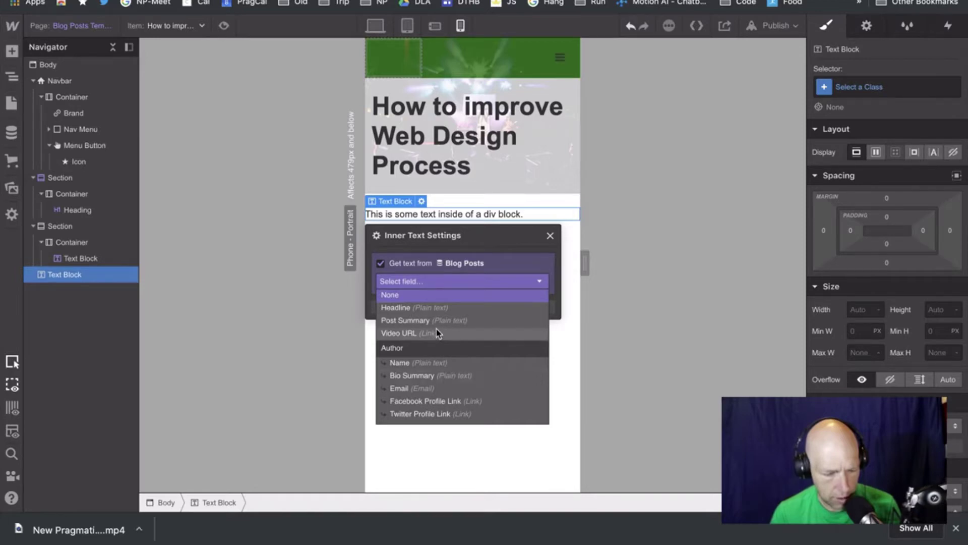
{"action": "scroll", "coordinate": [449, 364], "scroll_direction": "down", "scroll_amount": 3}
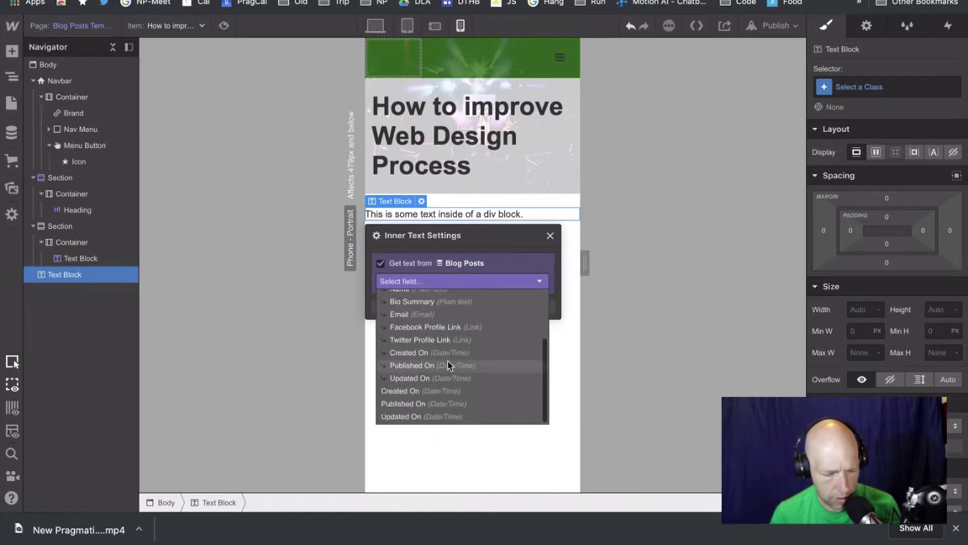
{"action": "left_click", "coordinate": [445, 402]}
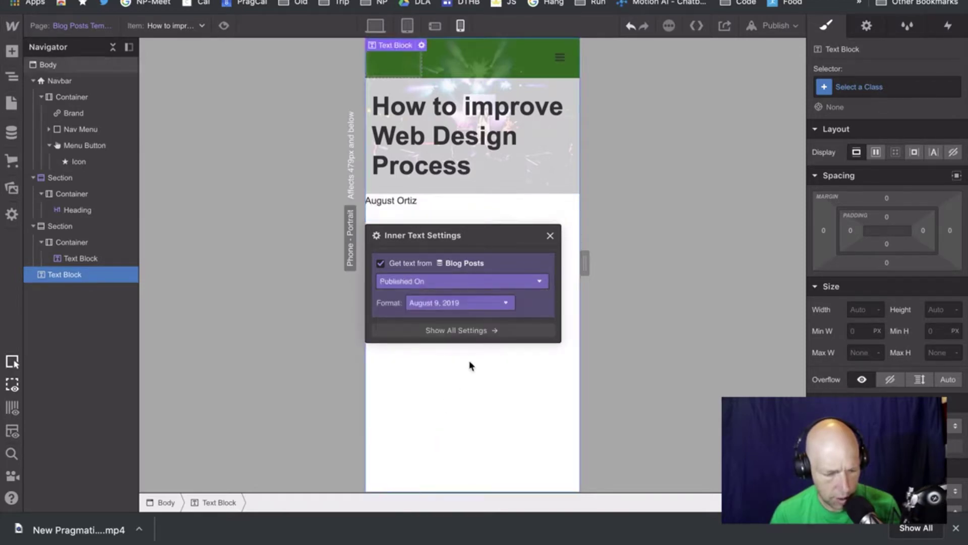
{"action": "left_click", "coordinate": [550, 237]}
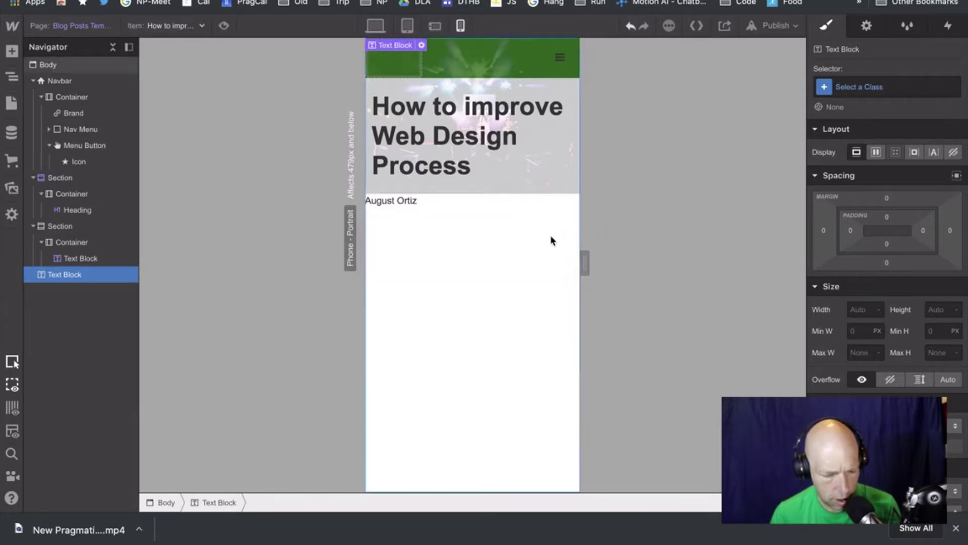
{"action": "left_click", "coordinate": [415, 221]}
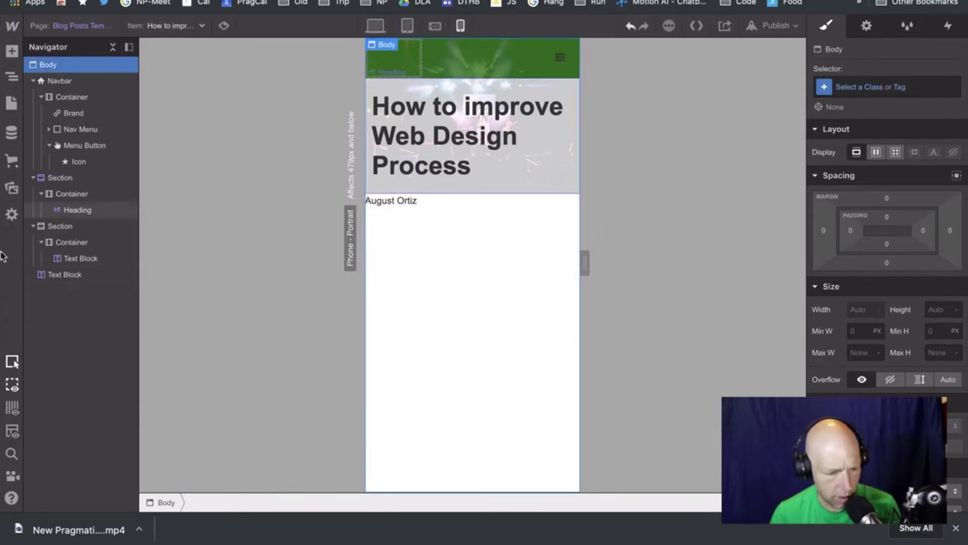
{"action": "left_click_drag", "start_coordinate": [60, 276], "coordinate": [95, 277]}
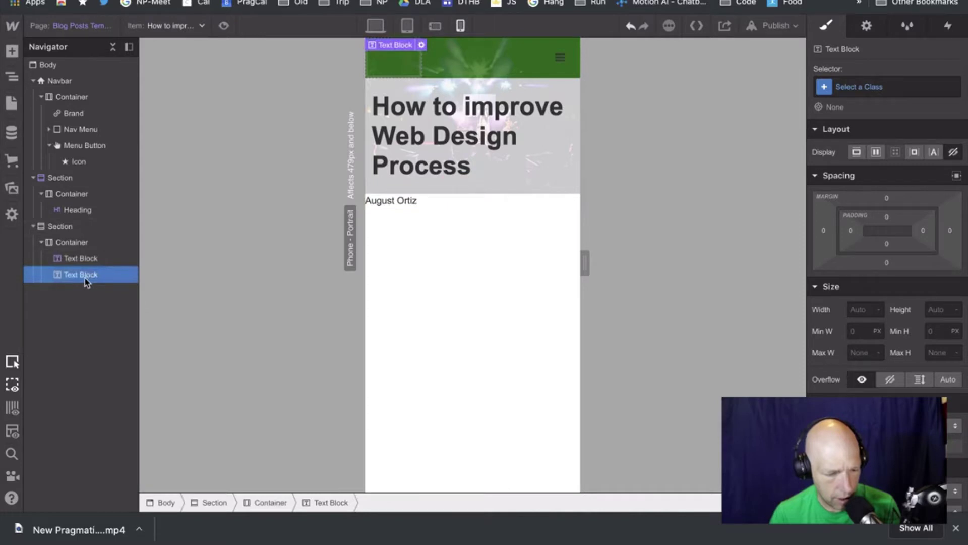
Change the second text block's source to the blog post's own Created On date.
{"action": "left_click", "coordinate": [422, 47]}
{"action": "left_click", "coordinate": [437, 99]}
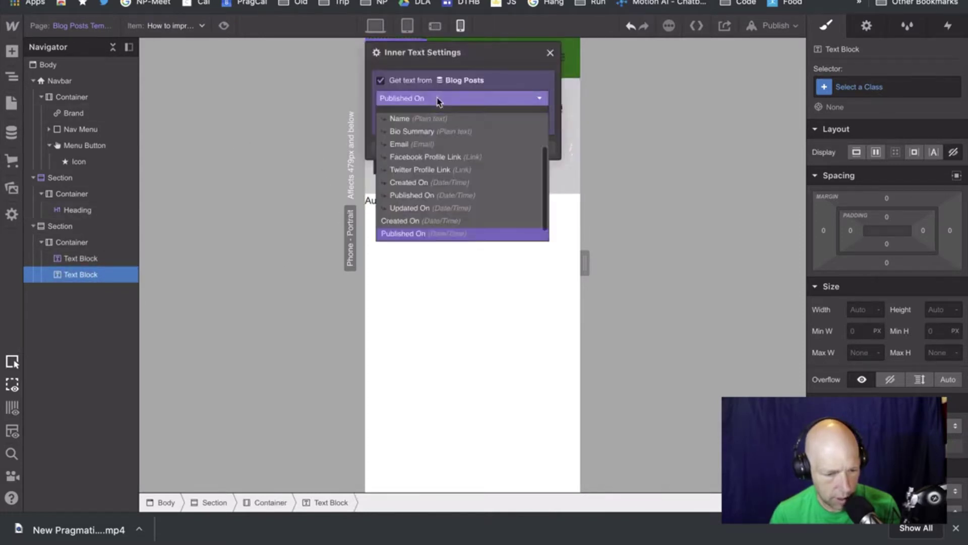
{"action": "scroll", "coordinate": [451, 184], "scroll_direction": "up", "scroll_amount": 5}
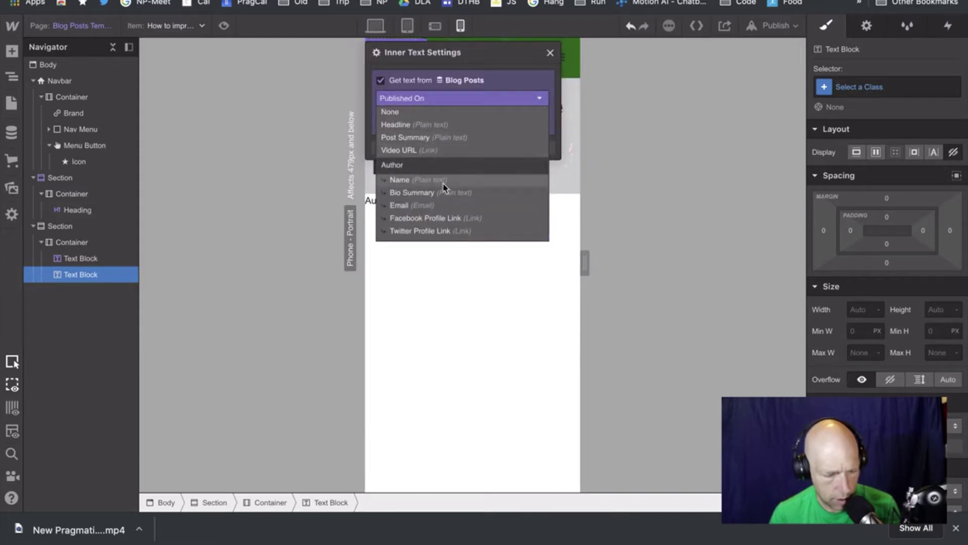
{"action": "scroll", "coordinate": [444, 189], "scroll_direction": "down", "scroll_amount": 3}
{"action": "left_click", "coordinate": [437, 205]}
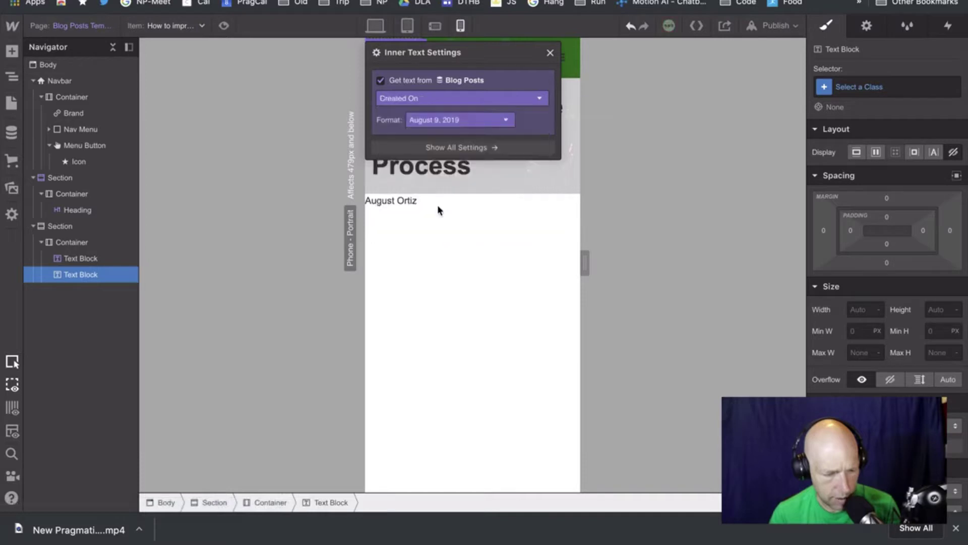
{"action": "left_click", "coordinate": [550, 54]}
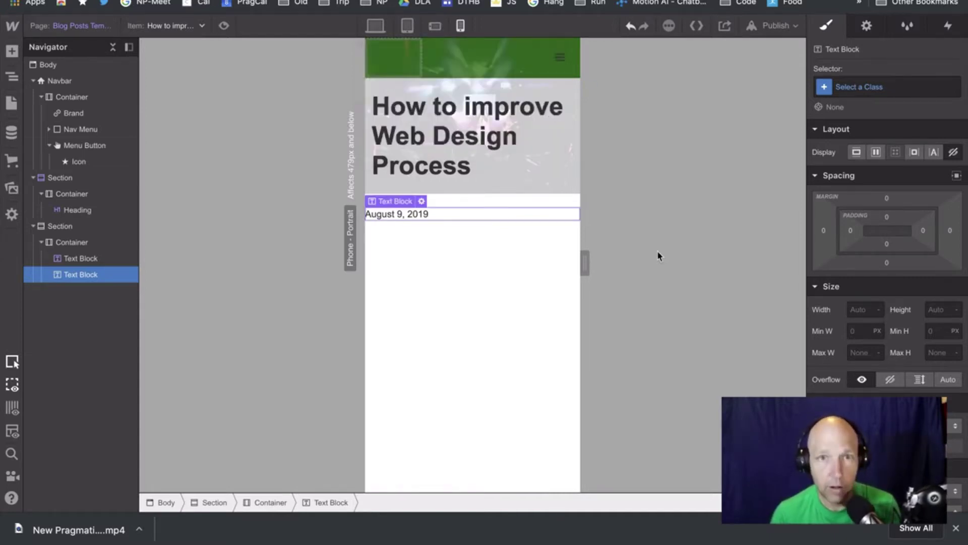
{"action": "left_click", "coordinate": [464, 200]}
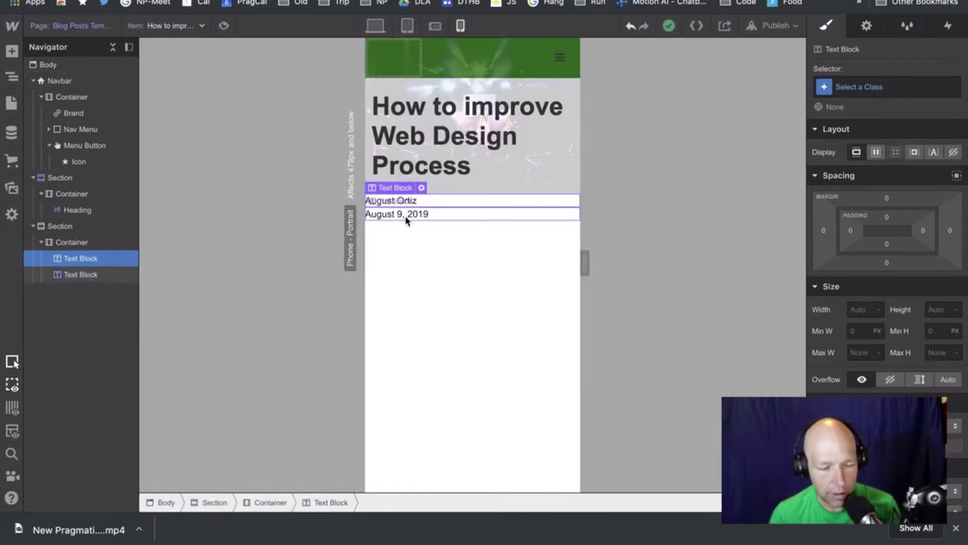
{"action": "left_click", "coordinate": [404, 217]}
{"action": "left_click", "coordinate": [435, 203]}
{"action": "left_click", "coordinate": [437, 206]}
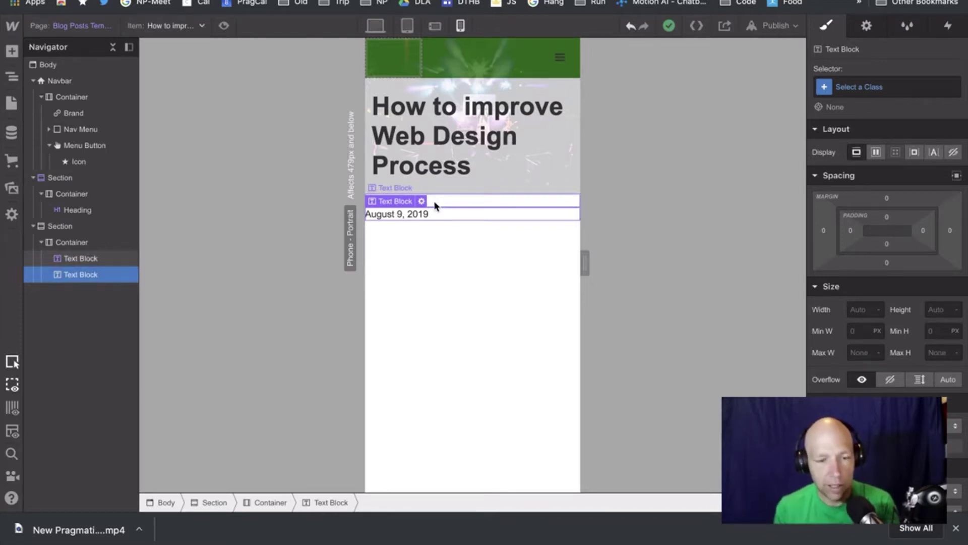
Group the author and date text blocks inside a new div block nested in the second section's container.
{"action": "left_click", "coordinate": [14, 57]}
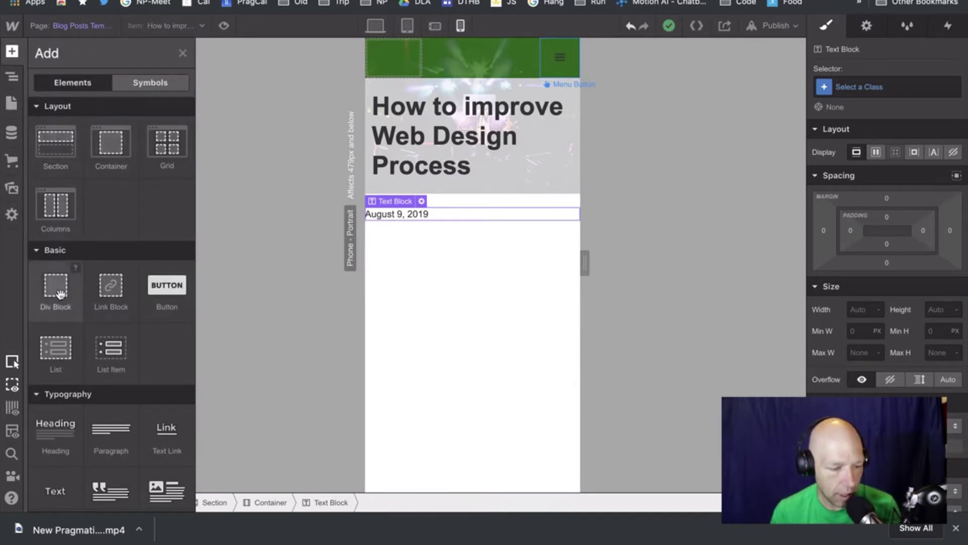
{"action": "left_click_drag", "start_coordinate": [58, 291], "coordinate": [483, 256]}
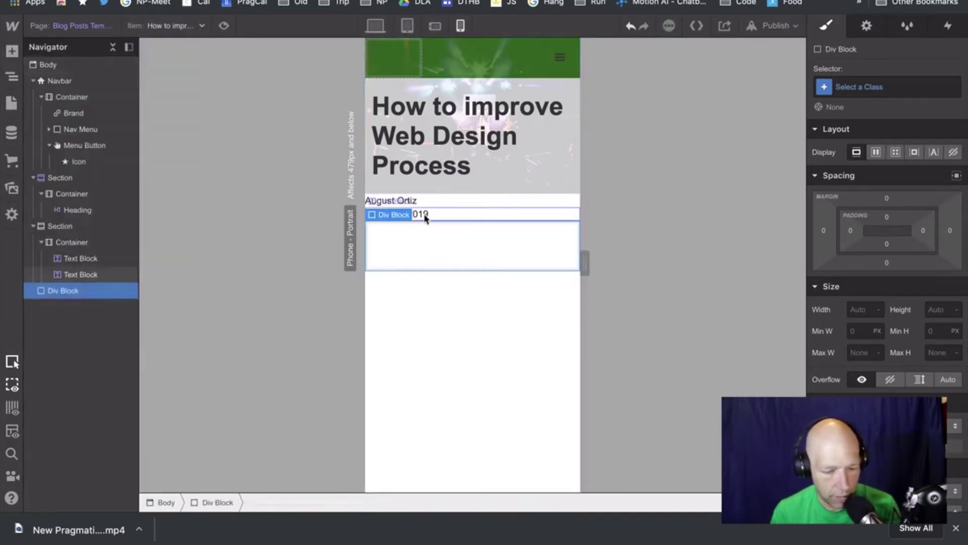
{"action": "left_click_drag", "start_coordinate": [424, 214], "coordinate": [421, 253]}
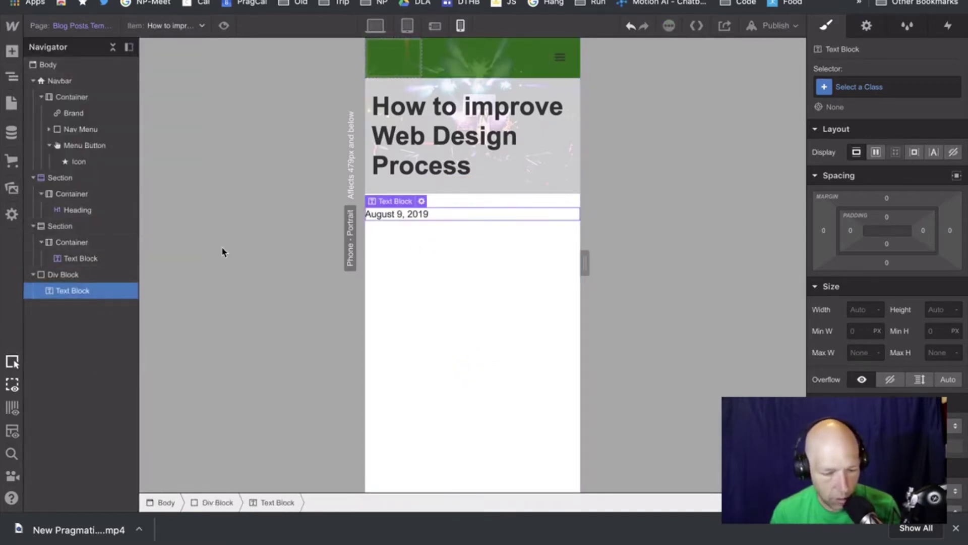
{"action": "mouse_move", "coordinate": [77, 262]}
{"action": "left_mouse_down"}
{"action": "mouse_move", "coordinate": [74, 281]}
{"action": "mouse_move", "coordinate": [71, 245]}
{"action": "left_mouse_up"}
{"action": "left_click", "coordinate": [51, 259]}
{"action": "left_click", "coordinate": [51, 260]}
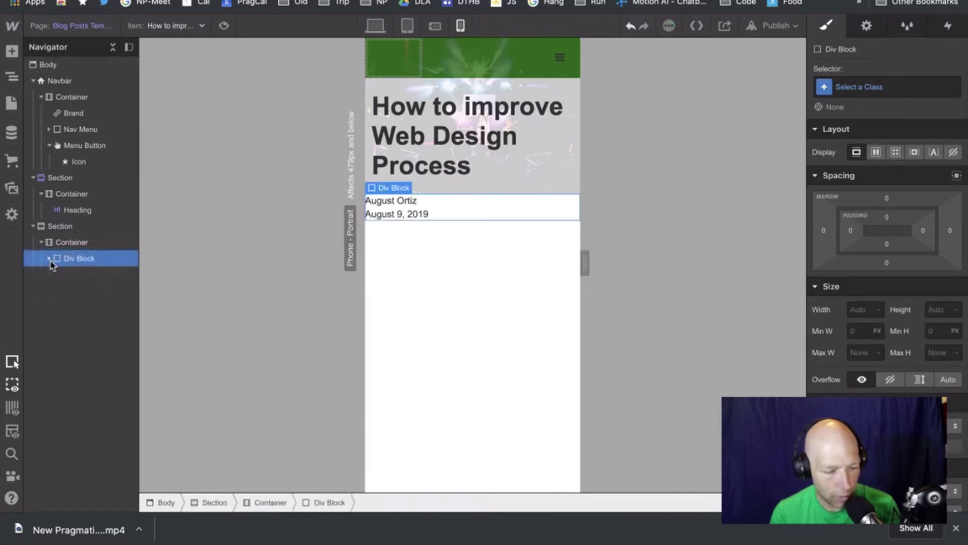
{"action": "left_click", "coordinate": [51, 259]}
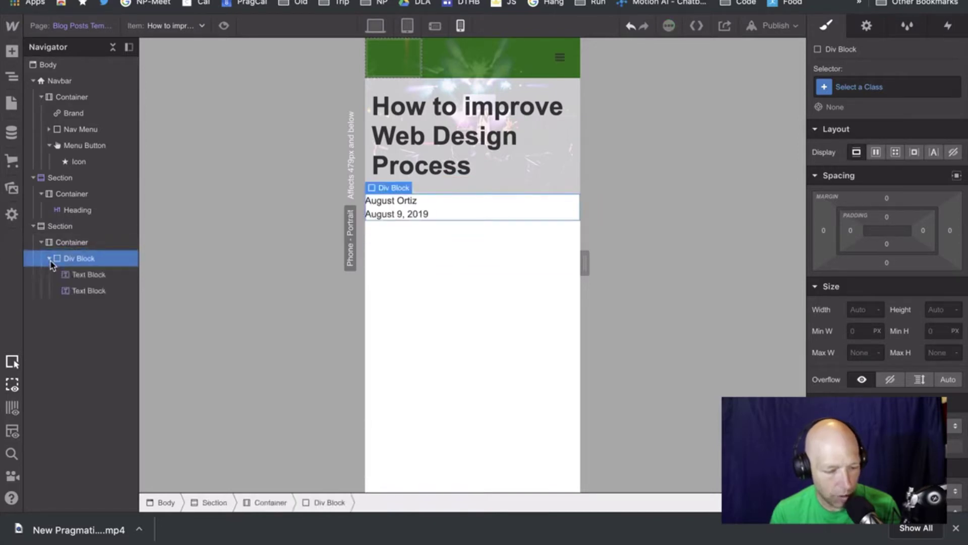
Set the left padding of the container around the author and date to 10 px for phone portrait.
{"action": "left_click", "coordinate": [33, 177]}
{"action": "left_click", "coordinate": [33, 81]}
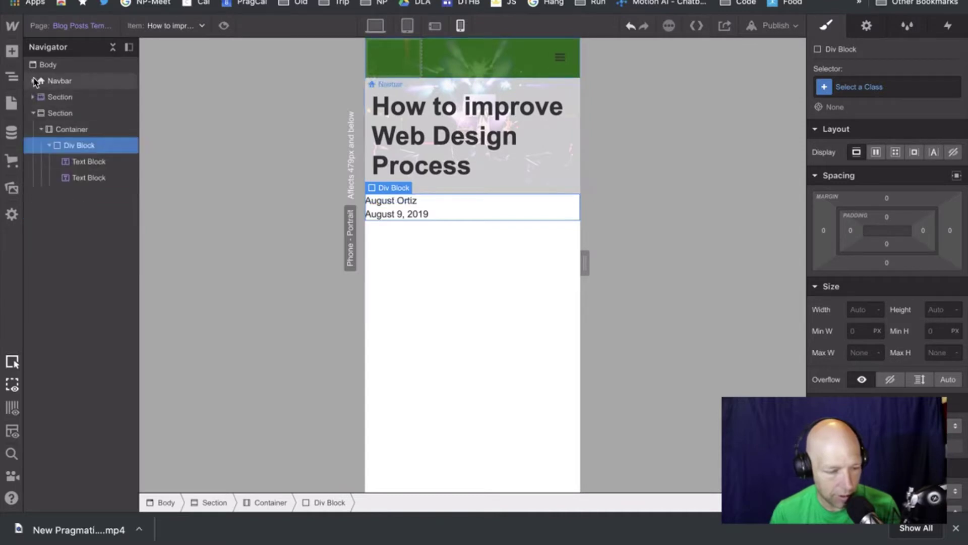
{"action": "left_click", "coordinate": [83, 132]}
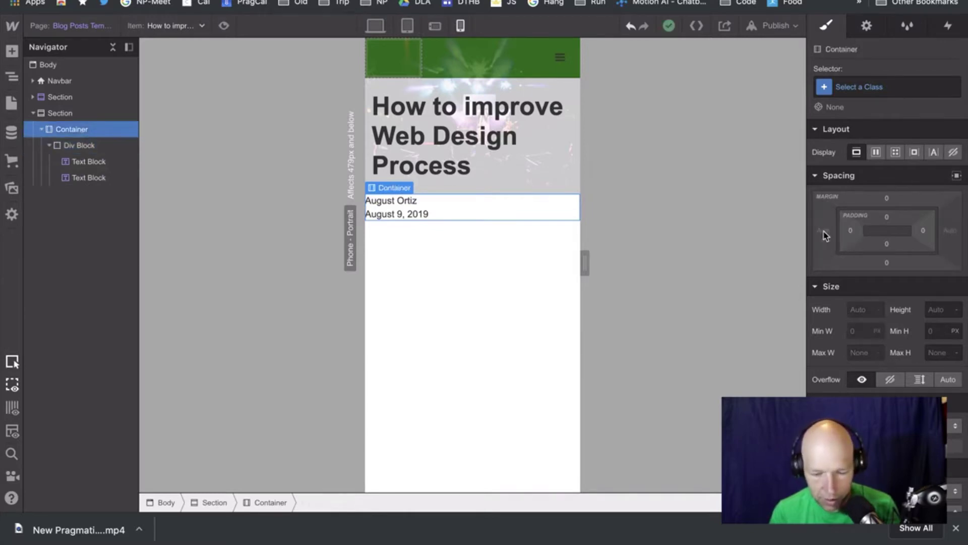
{"action": "left_click", "coordinate": [851, 230]}
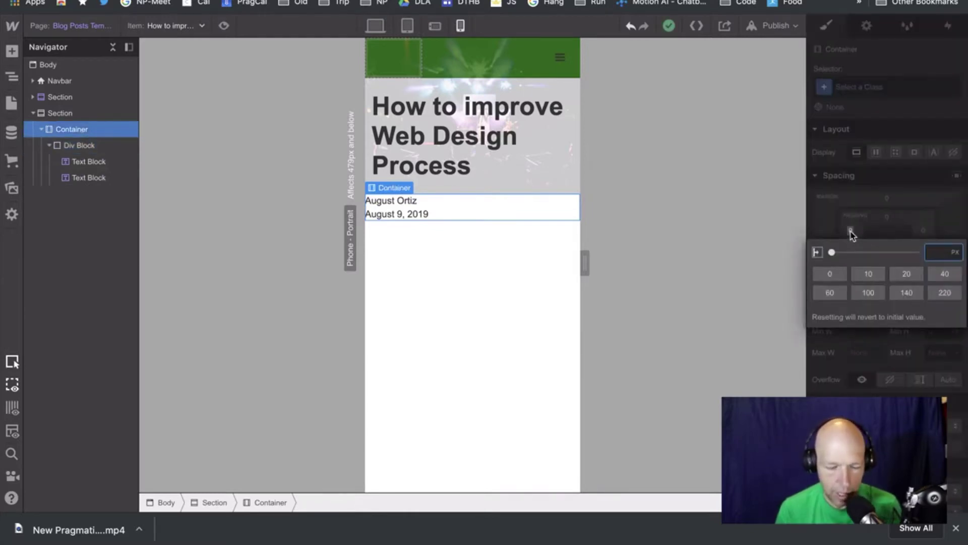
{"action": "type", "text": "10"}
{"action": "key", "text": "Return"}
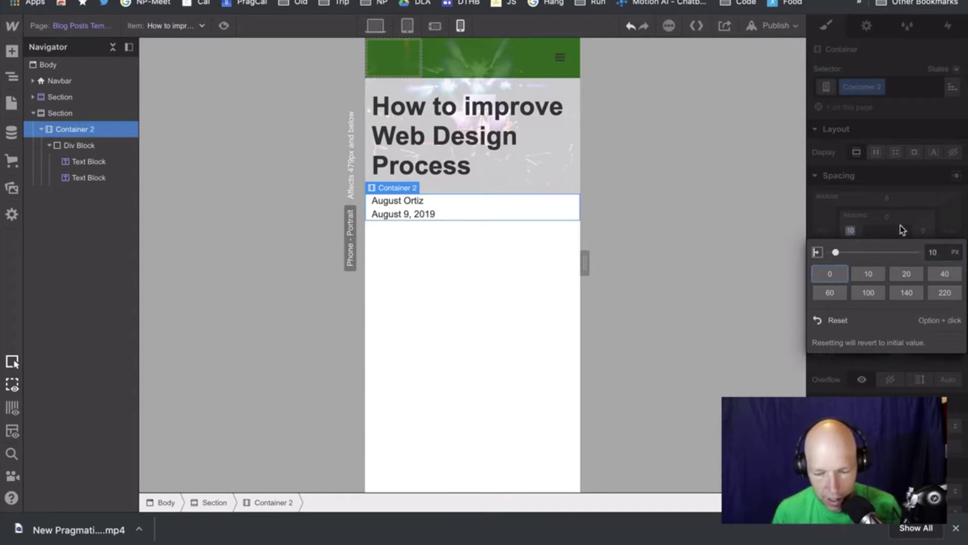
{"action": "key", "text": "shift+1"}
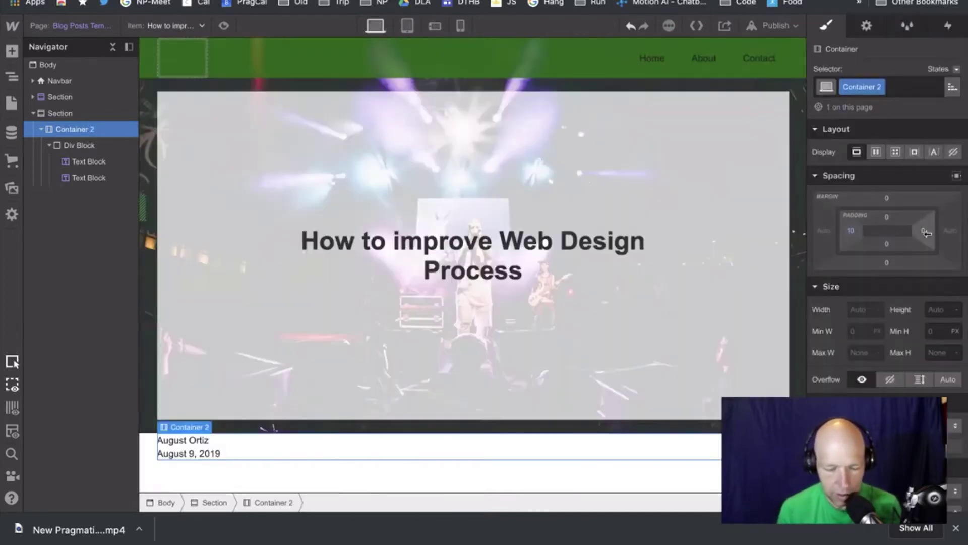
{"action": "left_click", "coordinate": [461, 25]}
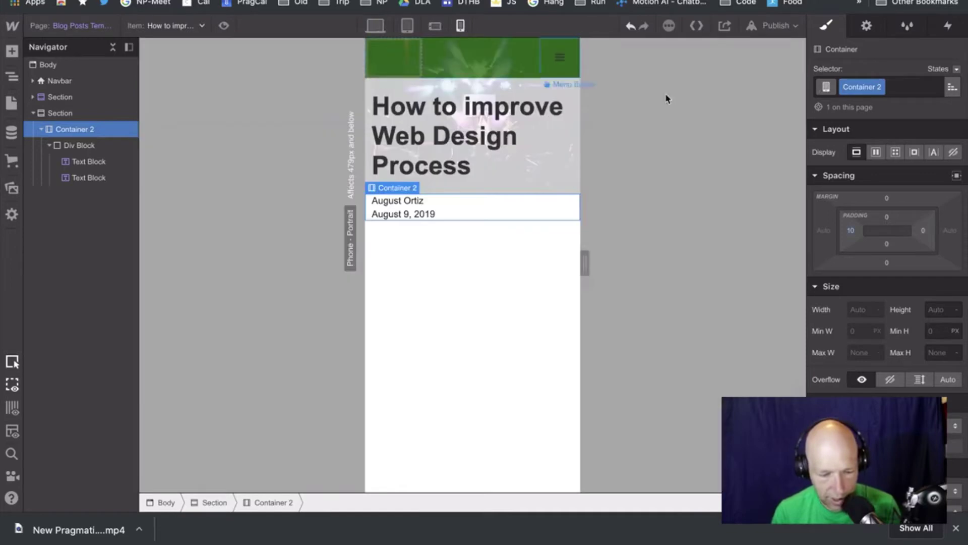
Set the right padding of the container around the author and date to 10 px for phone portrait.
{"action": "left_click", "coordinate": [924, 231]}
{"action": "type", "text": "10"}
{"action": "key", "text": "Return"}
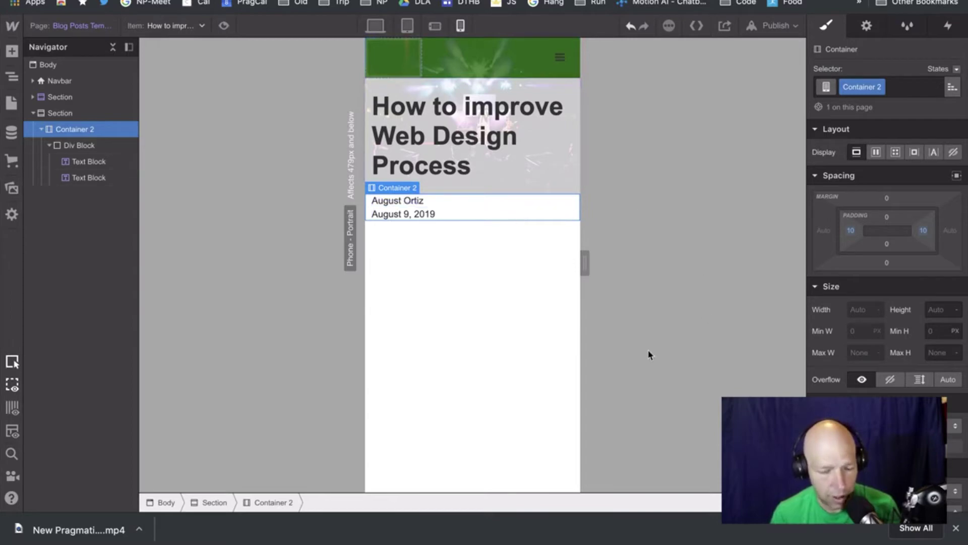
{"action": "left_click", "coordinate": [495, 204]}
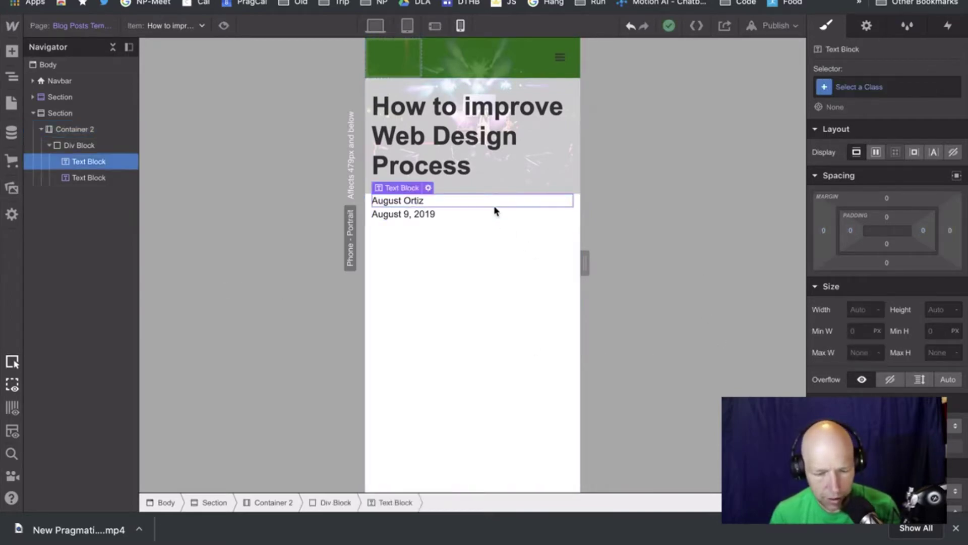
{"action": "left_click", "coordinate": [880, 353]}
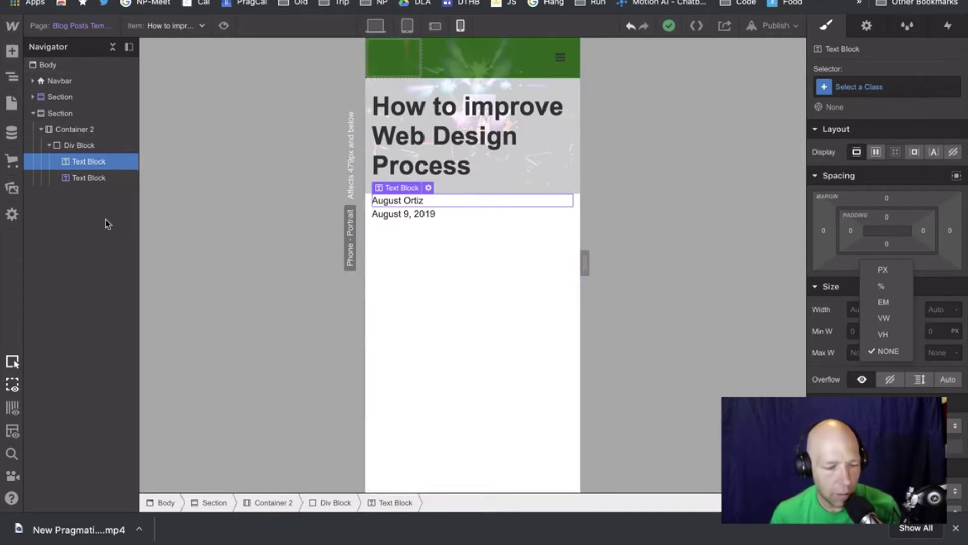
Add a new div block inside the second section's container, below the div block holding the author and date.
{"action": "left_click", "coordinate": [49, 146]}
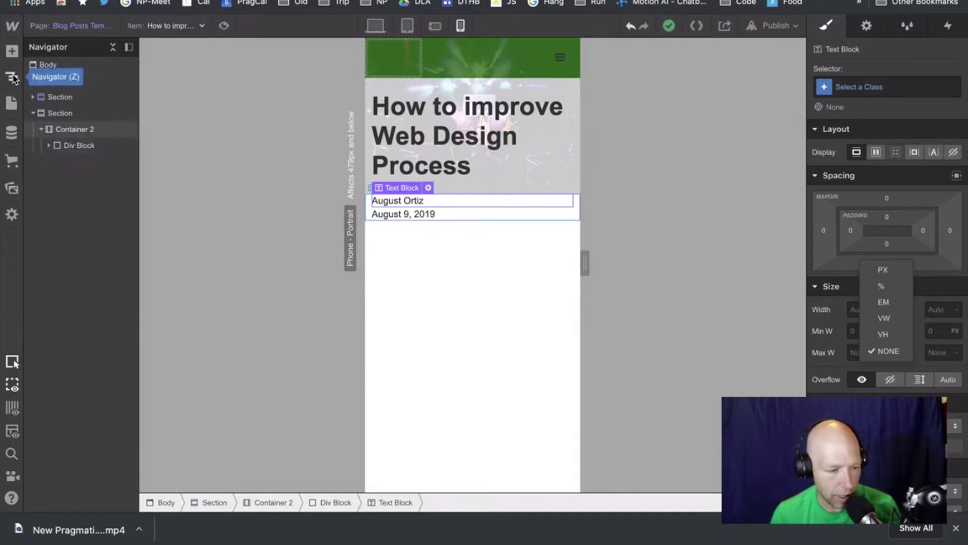
{"action": "left_click", "coordinate": [12, 51]}
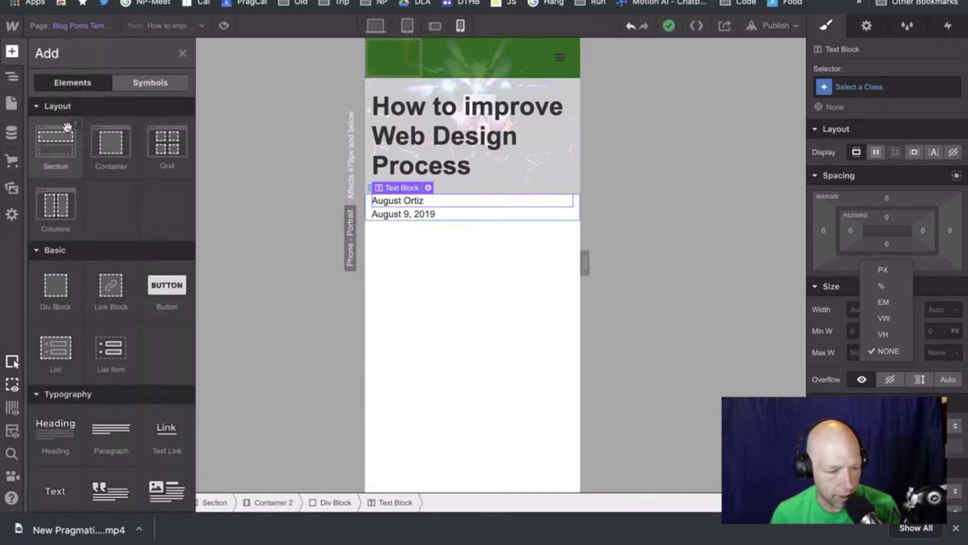
{"action": "left_click_drag", "start_coordinate": [55, 285], "coordinate": [71, 168]}
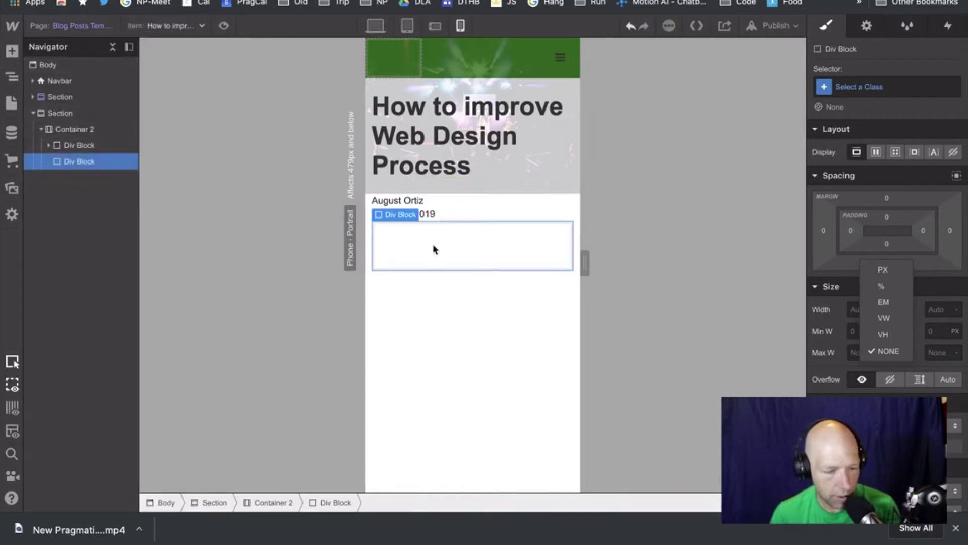
{"action": "left_click", "coordinate": [9, 102]}
{"action": "left_click", "coordinate": [9, 103]}
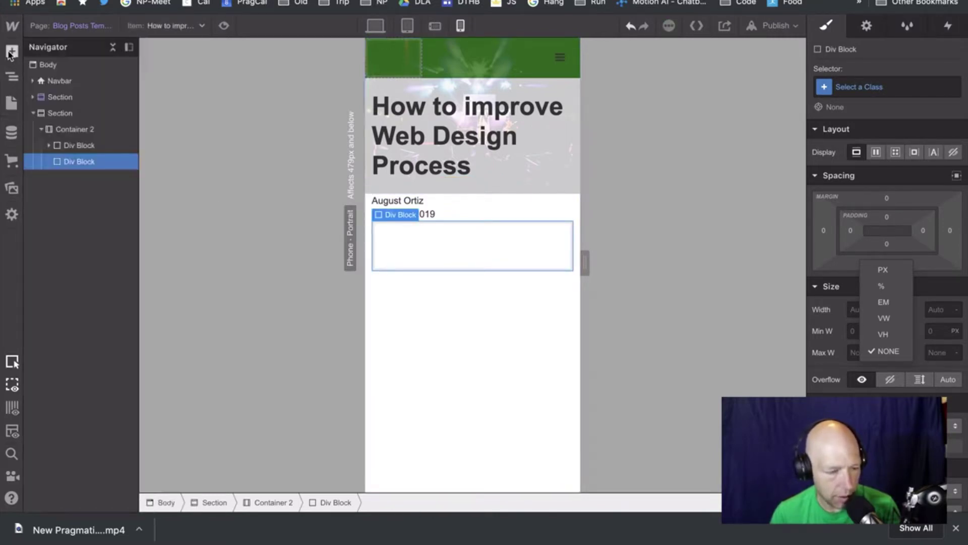
Try to place a rich text element inside the new empty div block.
{"action": "left_click", "coordinate": [13, 51]}
{"action": "scroll", "coordinate": [108, 389], "scroll_direction": "down", "scroll_amount": 5}
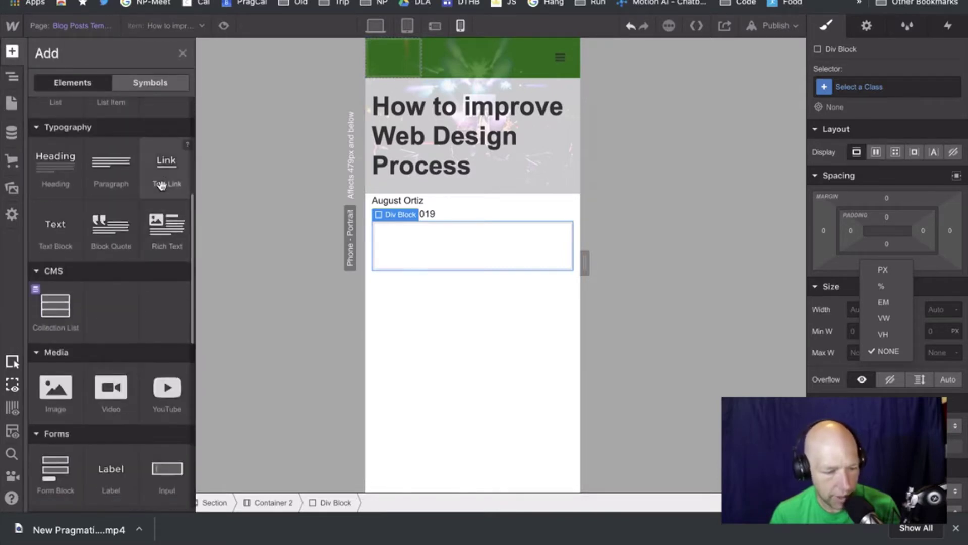
{"action": "left_click_drag", "start_coordinate": [205, 229], "coordinate": [78, 169]}
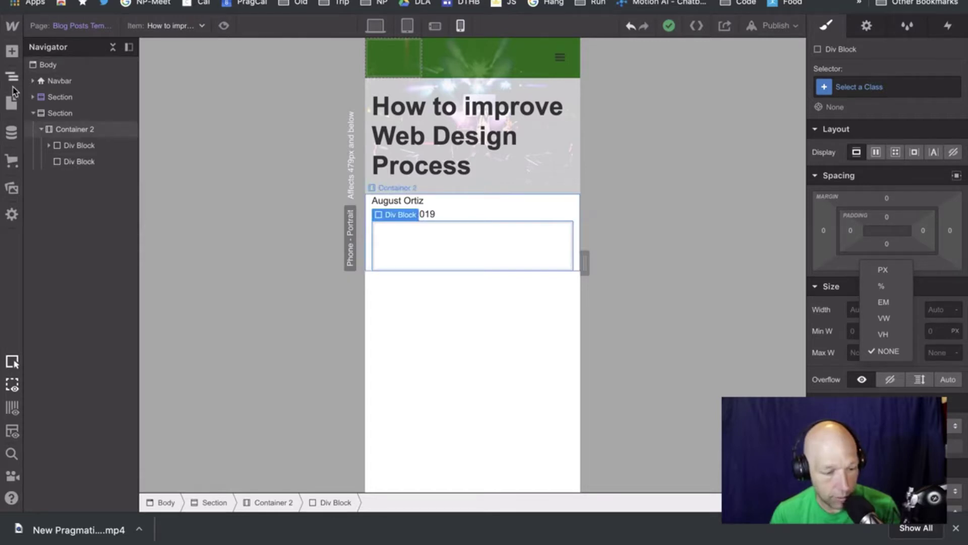
{"action": "left_click", "coordinate": [12, 51]}
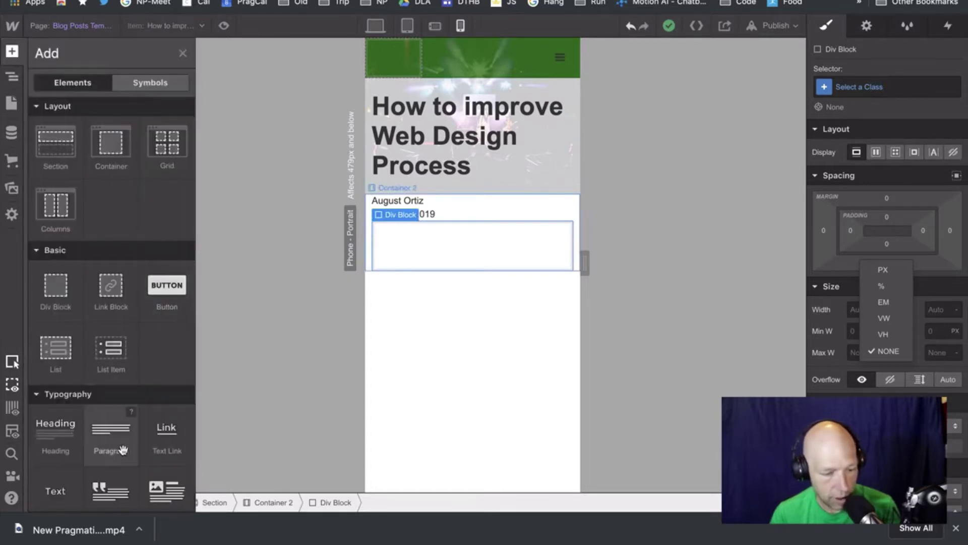
{"action": "left_click_drag", "start_coordinate": [63, 446], "coordinate": [148, 483]}
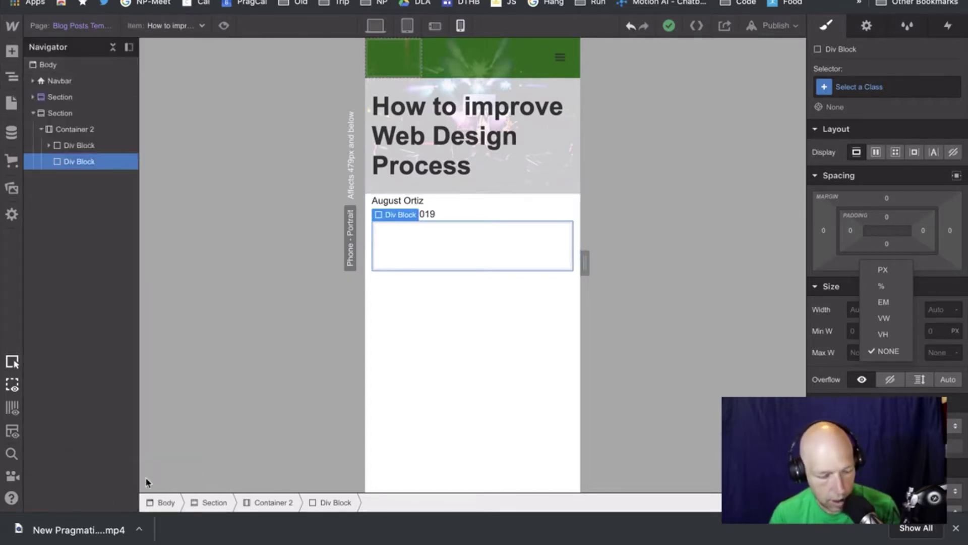
Add a rich text block inside the empty second div block and link its text to the blog post's Post Body field.
{"action": "left_click", "coordinate": [11, 51]}
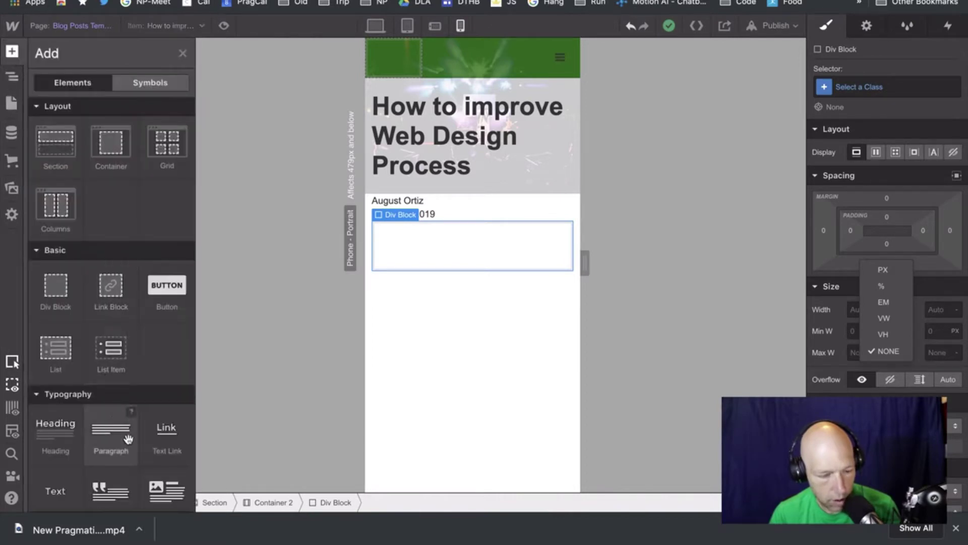
{"action": "left_click_drag", "start_coordinate": [156, 487], "coordinate": [454, 248]}
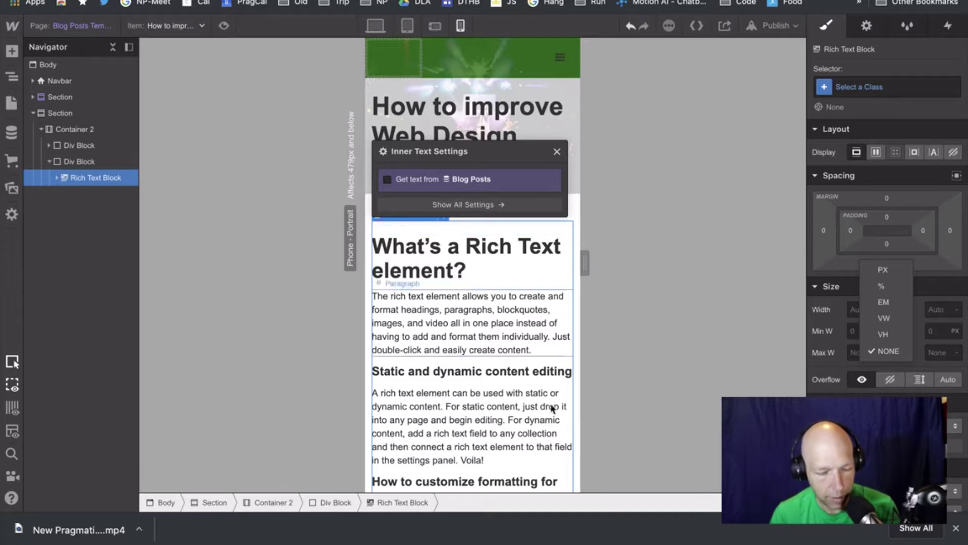
{"action": "scroll", "coordinate": [513, 425], "scroll_direction": "down", "scroll_amount": 3}
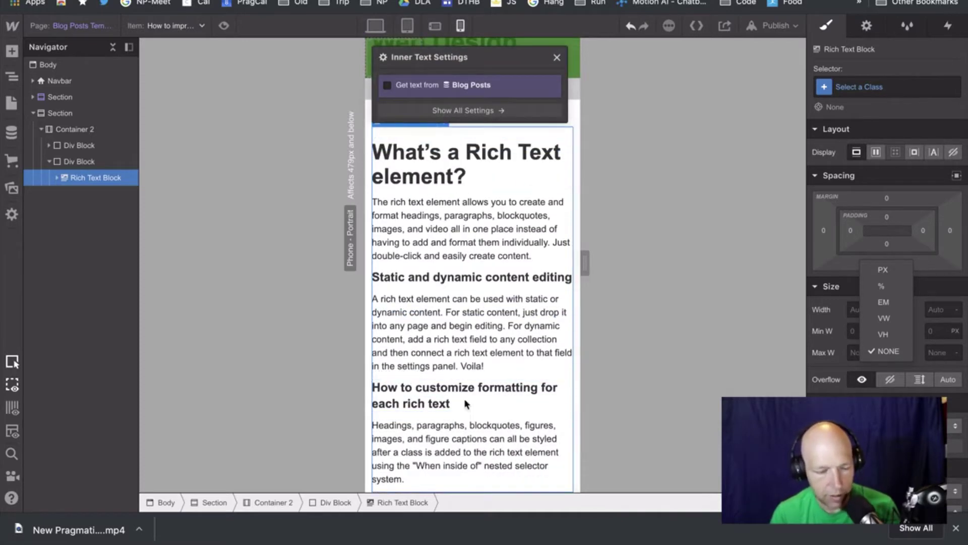
{"action": "scroll", "coordinate": [493, 296], "scroll_direction": "up", "scroll_amount": 3}
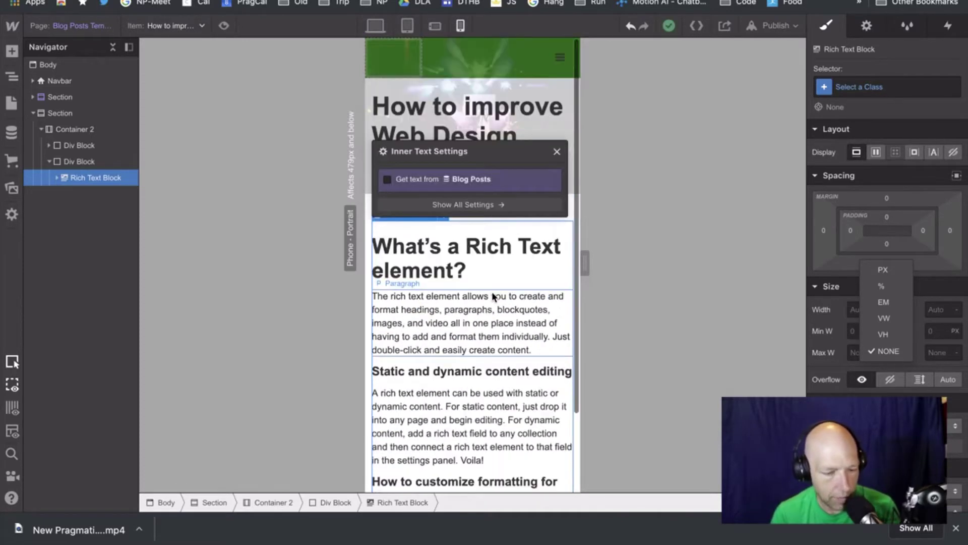
{"action": "left_click", "coordinate": [484, 181]}
{"action": "left_click", "coordinate": [474, 198]}
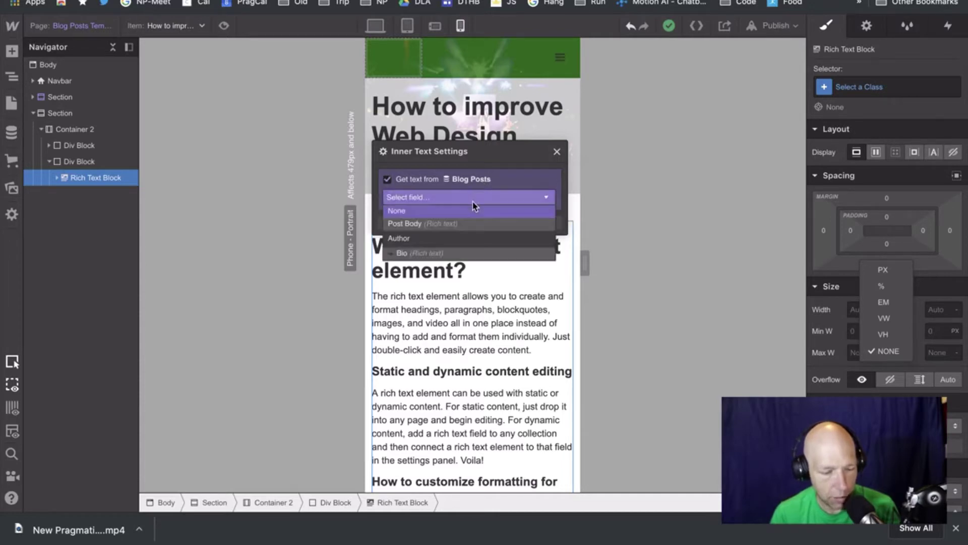
{"action": "left_click", "coordinate": [467, 225]}
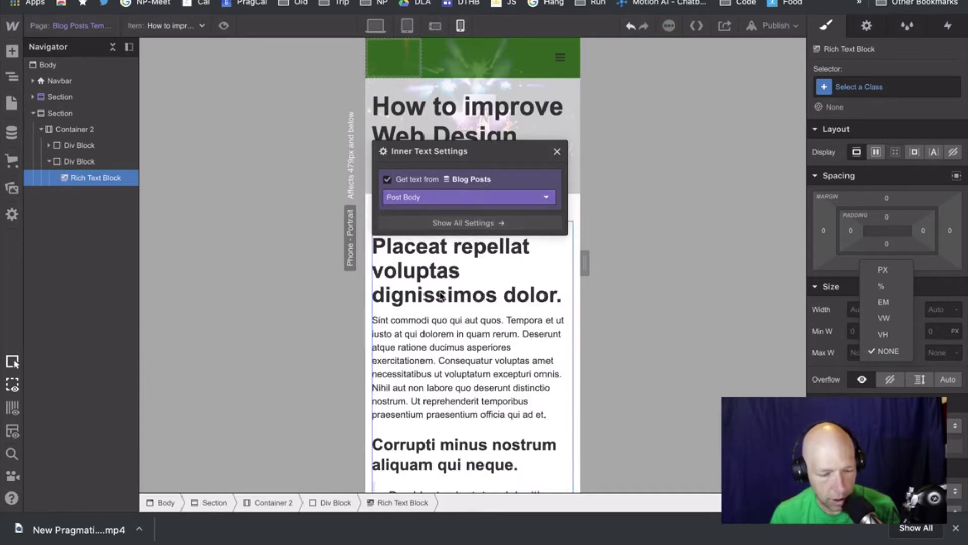
{"action": "left_click", "coordinate": [556, 152]}
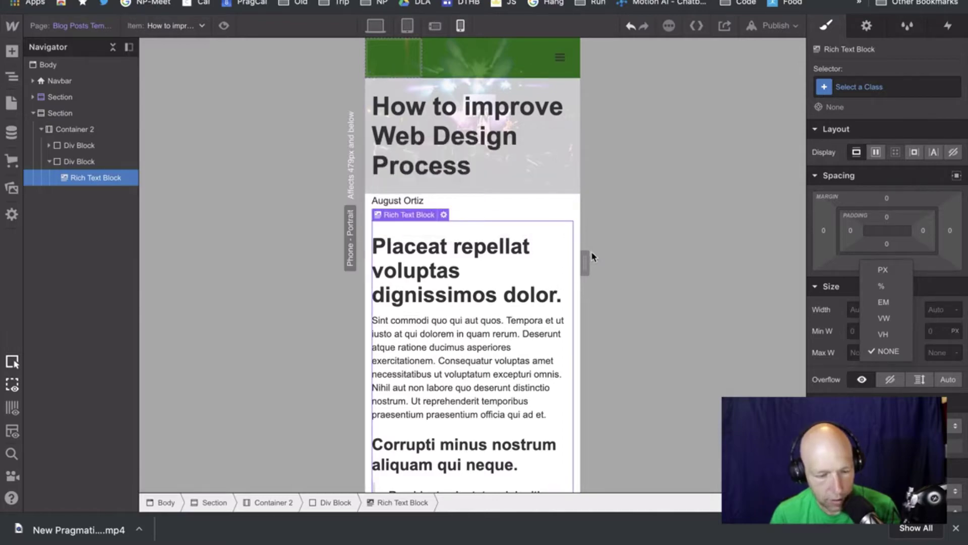
Look through the post body at phone portrait size, both on the canvas and in preview mode.
{"action": "scroll", "coordinate": [488, 304], "scroll_direction": "down", "scroll_amount": 10}
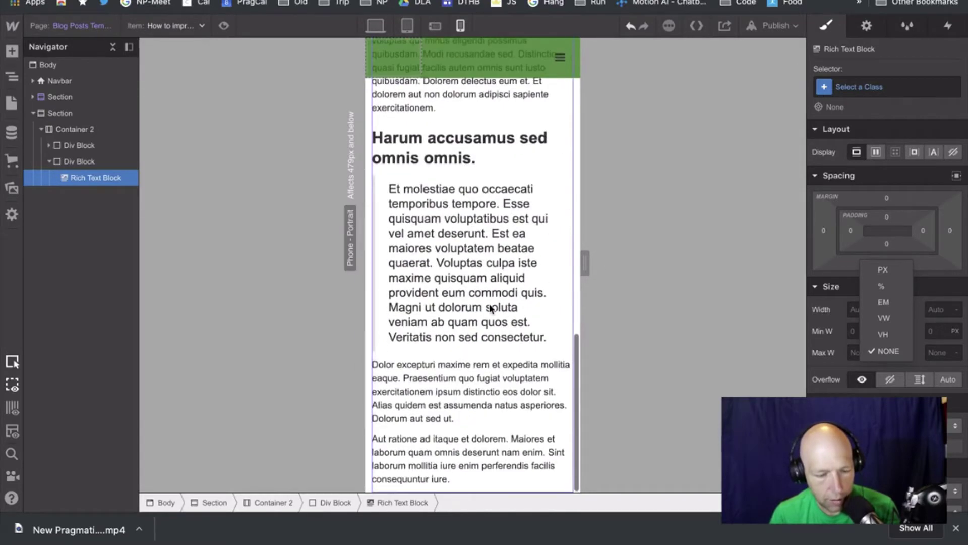
{"action": "scroll", "coordinate": [492, 308], "scroll_direction": "up", "scroll_amount": 10}
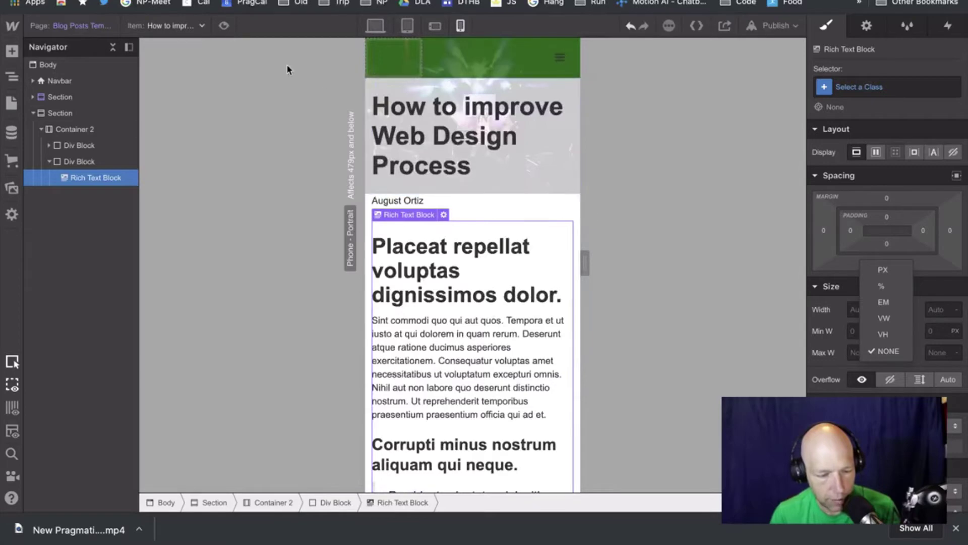
{"action": "left_click", "coordinate": [224, 26]}
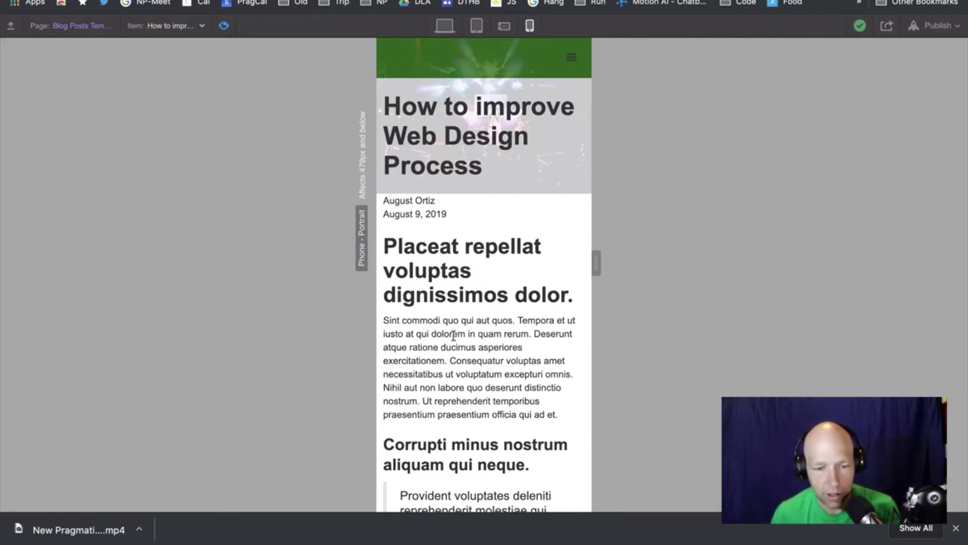
{"action": "double_click", "coordinate": [480, 251]}
{"action": "left_click", "coordinate": [416, 241]}
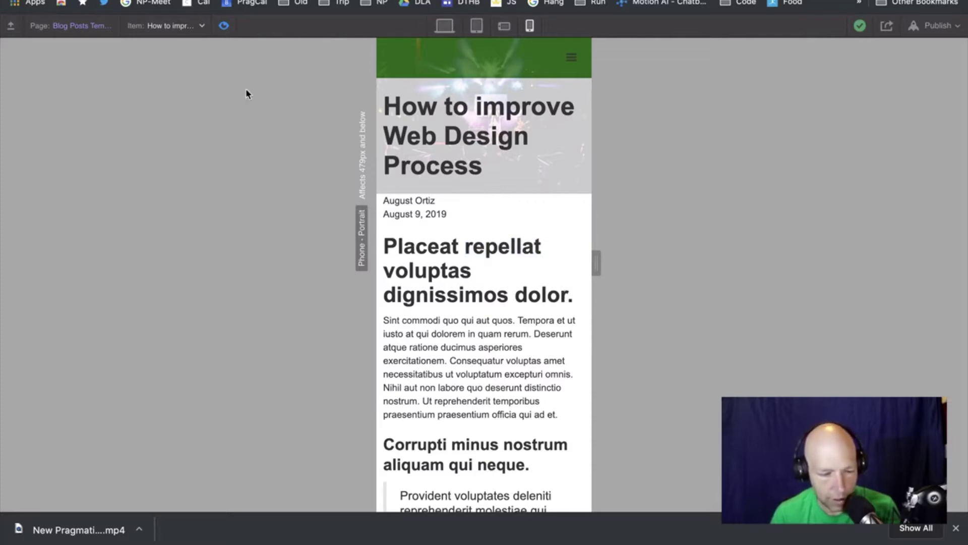
{"action": "left_click", "coordinate": [224, 26]}
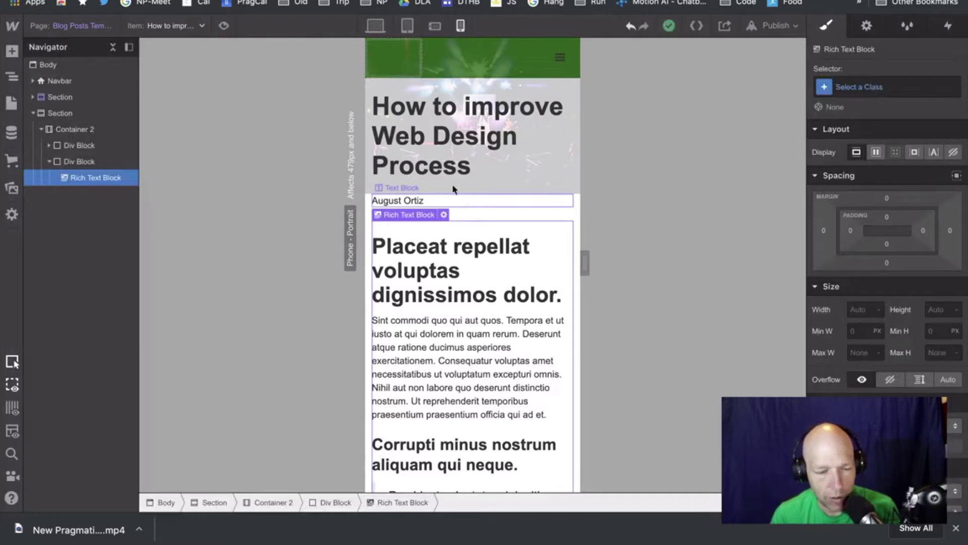
Check the template with other blog posts, including 15 Best Blogs To Follow About Web Design, 5 Great Web Design Resources and The Worst Advice We've Ever Heard.
{"action": "left_click", "coordinate": [199, 26]}
{"action": "left_click", "coordinate": [169, 117]}
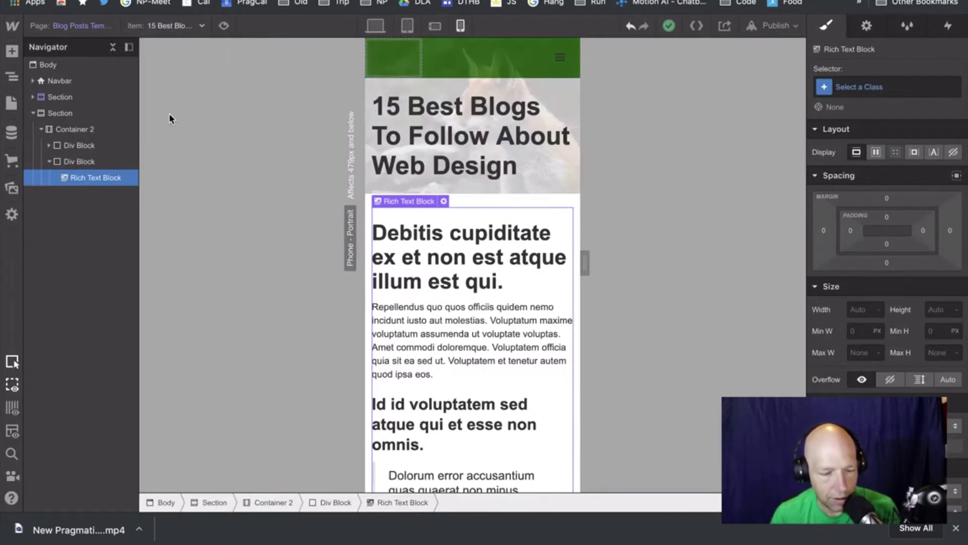
{"action": "left_click", "coordinate": [190, 26]}
{"action": "left_click", "coordinate": [179, 47]}
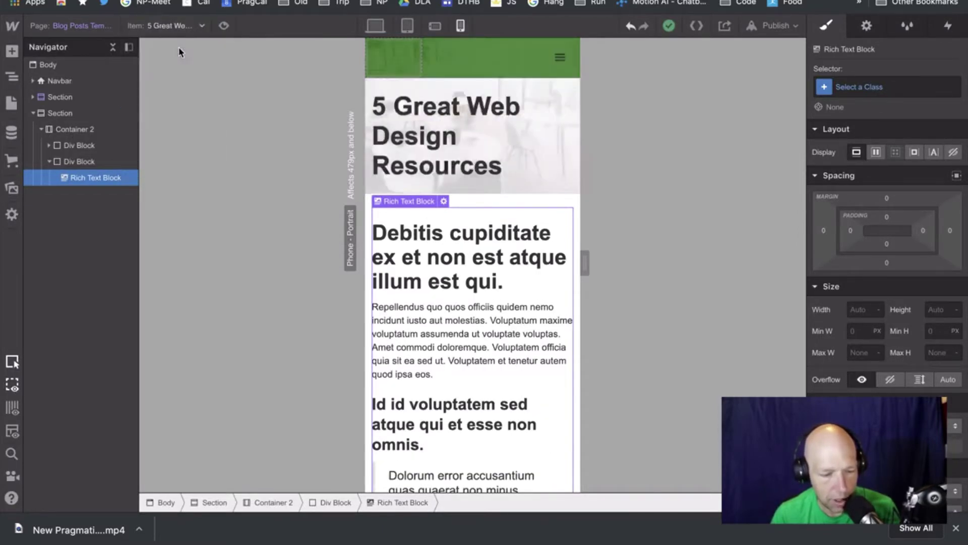
{"action": "left_click", "coordinate": [187, 26]}
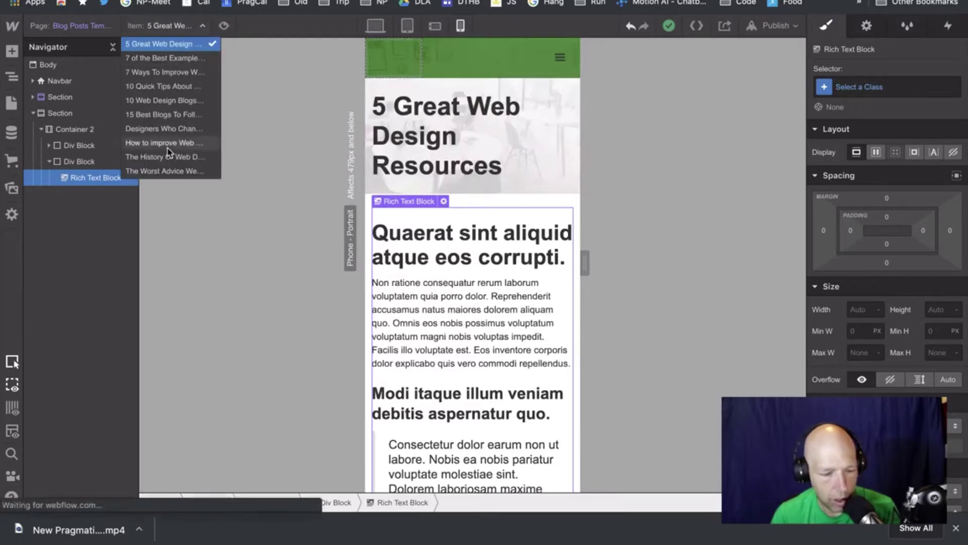
{"action": "left_click", "coordinate": [166, 143]}
{"action": "left_click", "coordinate": [176, 26]}
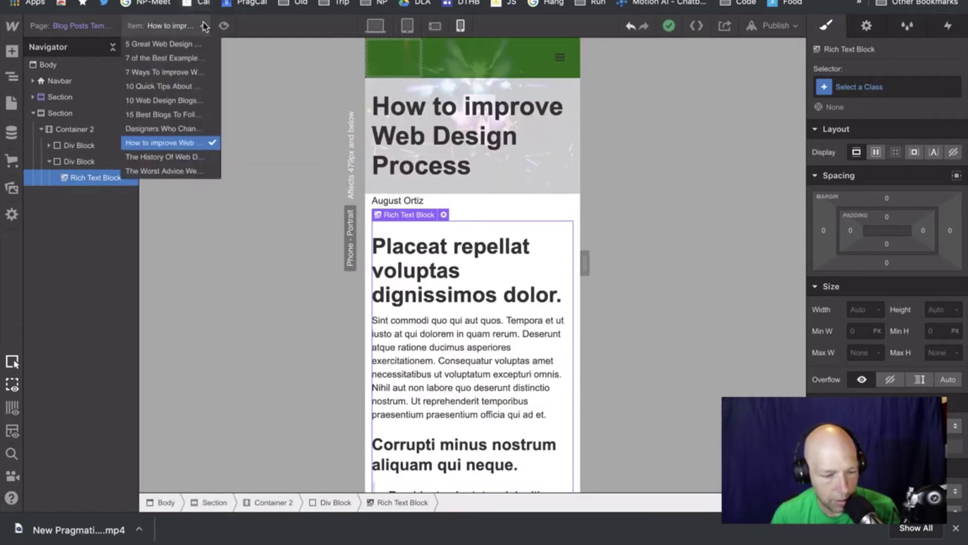
{"action": "left_click", "coordinate": [187, 170]}
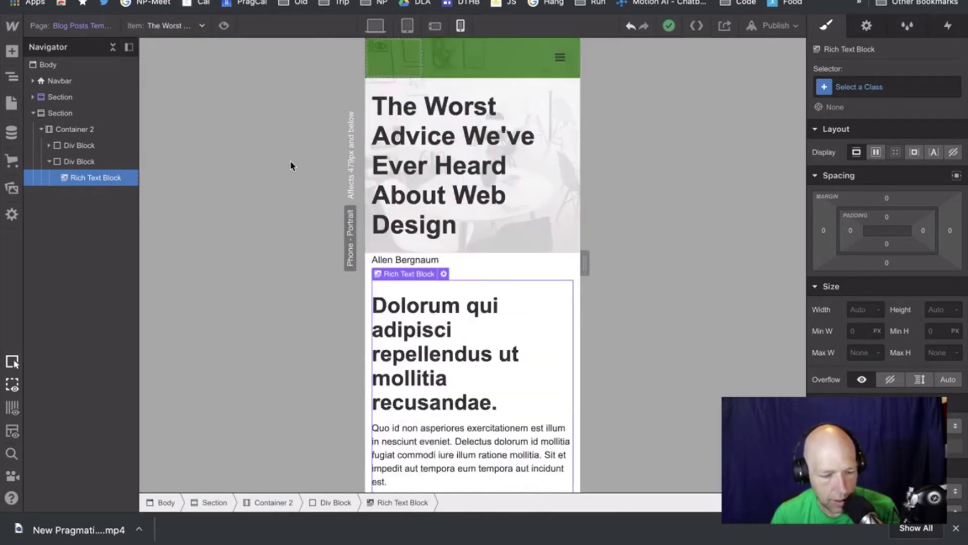
Preview The Worst Advice We've Ever Heard About Web Design post, comparing its desktop and phone portrait layouts.
{"action": "left_click", "coordinate": [223, 26]}
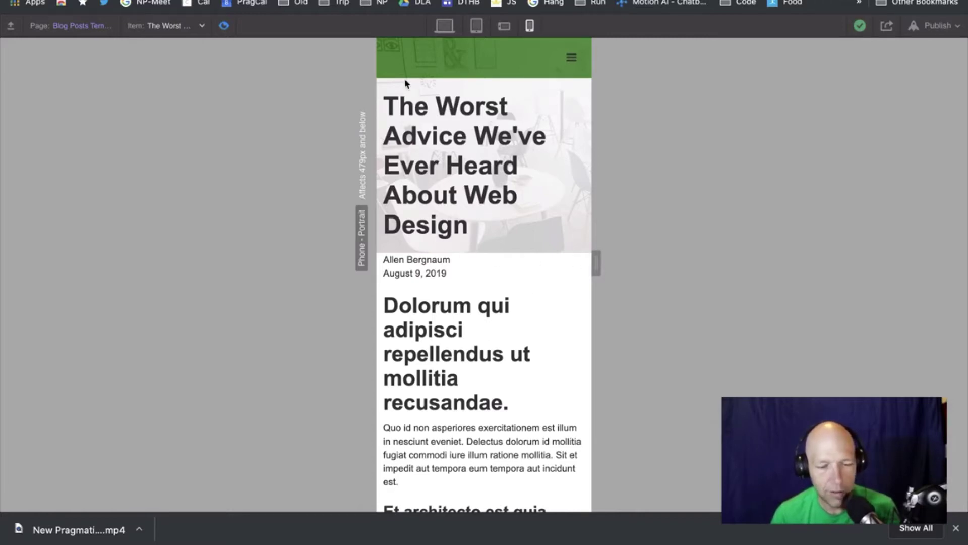
{"action": "left_click", "coordinate": [444, 26]}
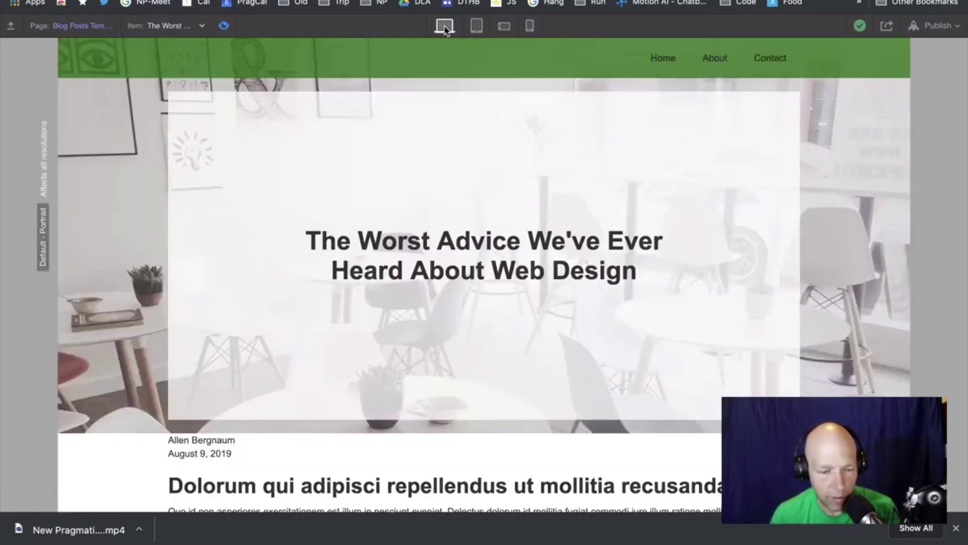
{"action": "scroll", "coordinate": [645, 309], "scroll_direction": "down", "scroll_amount": 10}
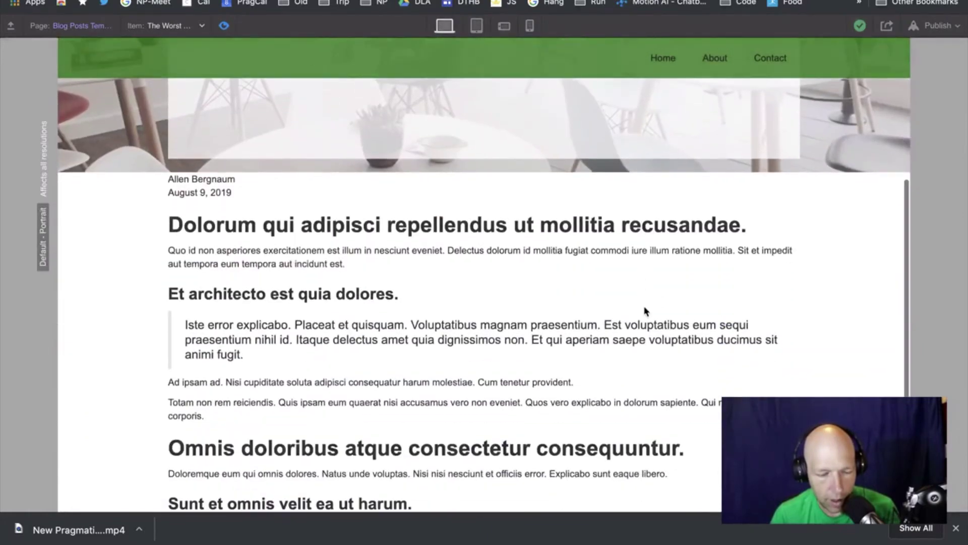
{"action": "scroll", "coordinate": [644, 306], "scroll_direction": "up", "scroll_amount": 3}
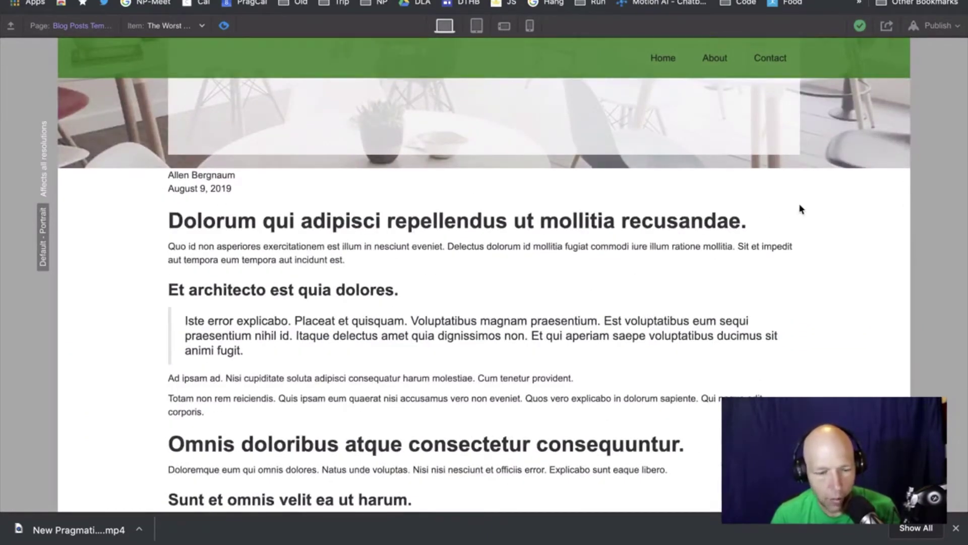
{"action": "left_click", "coordinate": [529, 26]}
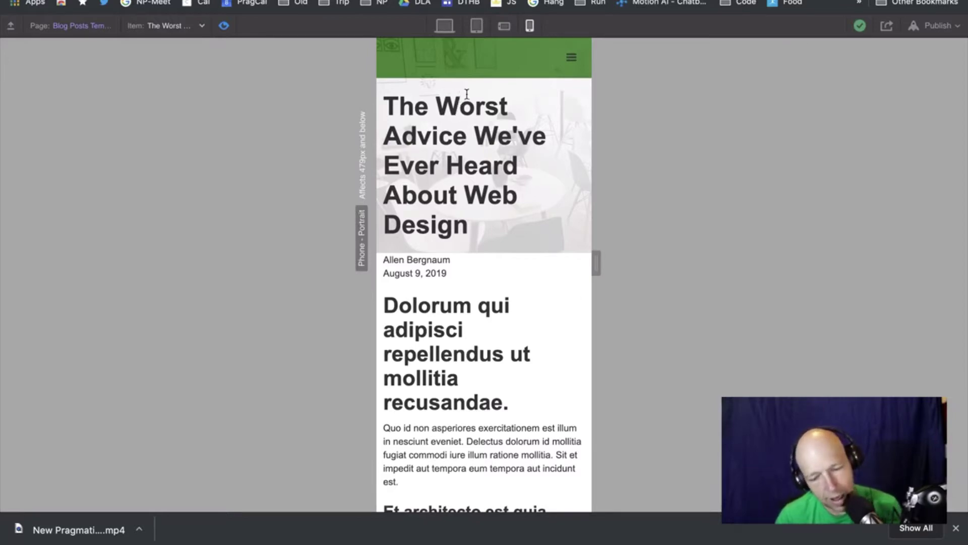
{"action": "scroll", "coordinate": [461, 298], "scroll_direction": "down", "scroll_amount": 2}
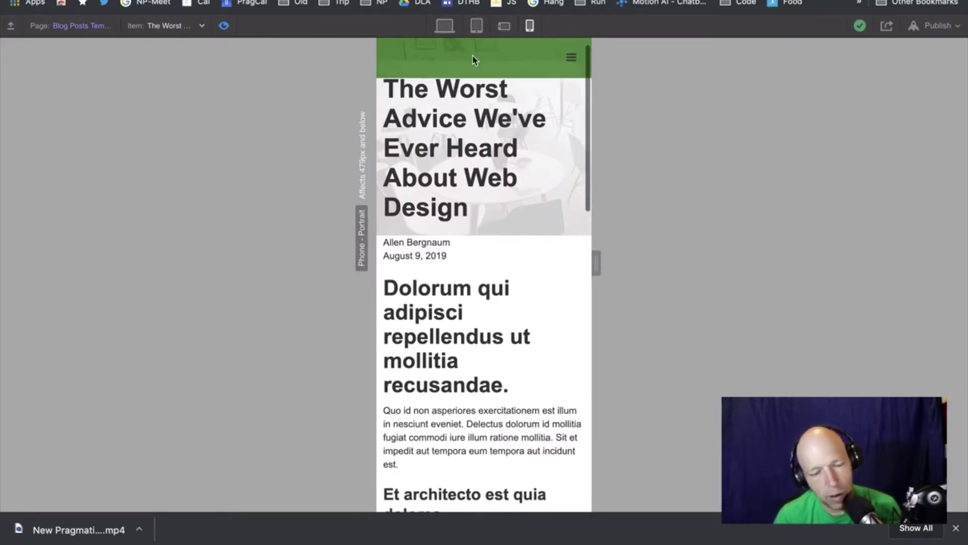
{"action": "left_click", "coordinate": [445, 26]}
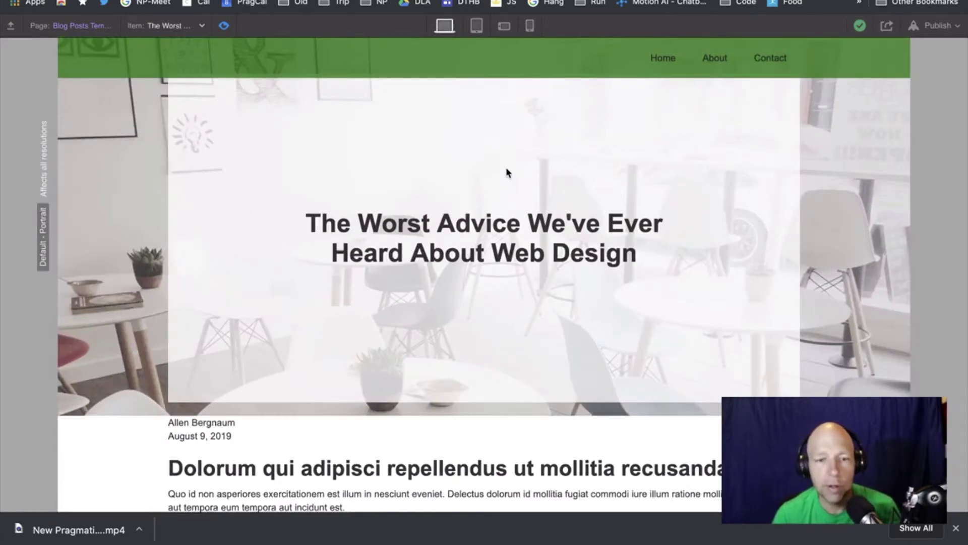
Leave preview mode and set Container 2 to a grid layout with its first column narrowed to 0.25fr.
{"action": "scroll", "coordinate": [542, 301], "scroll_direction": "down", "scroll_amount": 5}
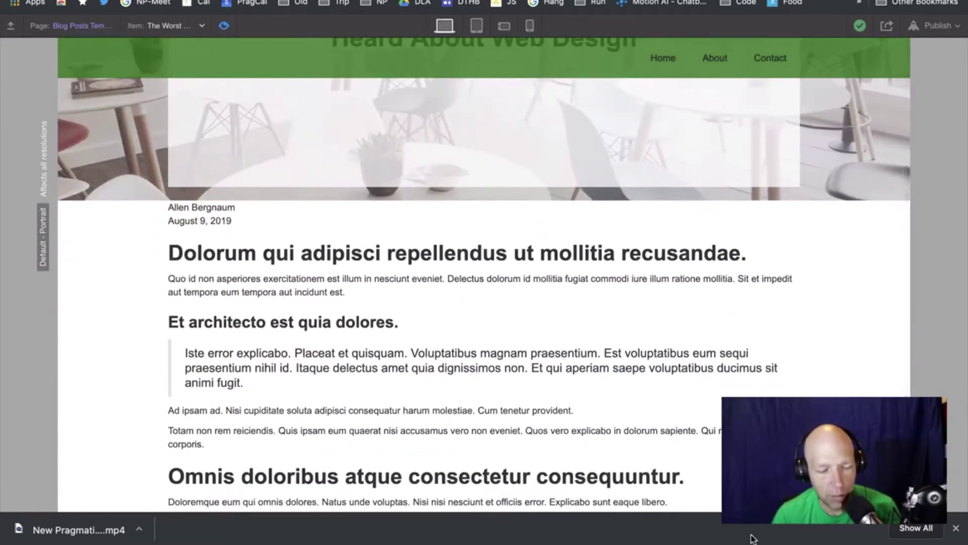
{"action": "scroll", "coordinate": [105, 131], "scroll_direction": "down", "scroll_amount": 1}
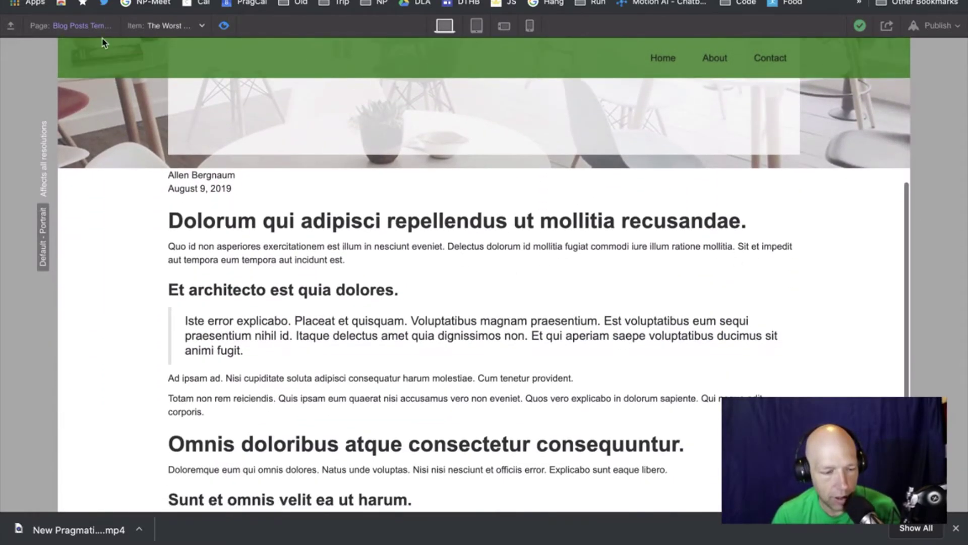
{"action": "left_click", "coordinate": [224, 27]}
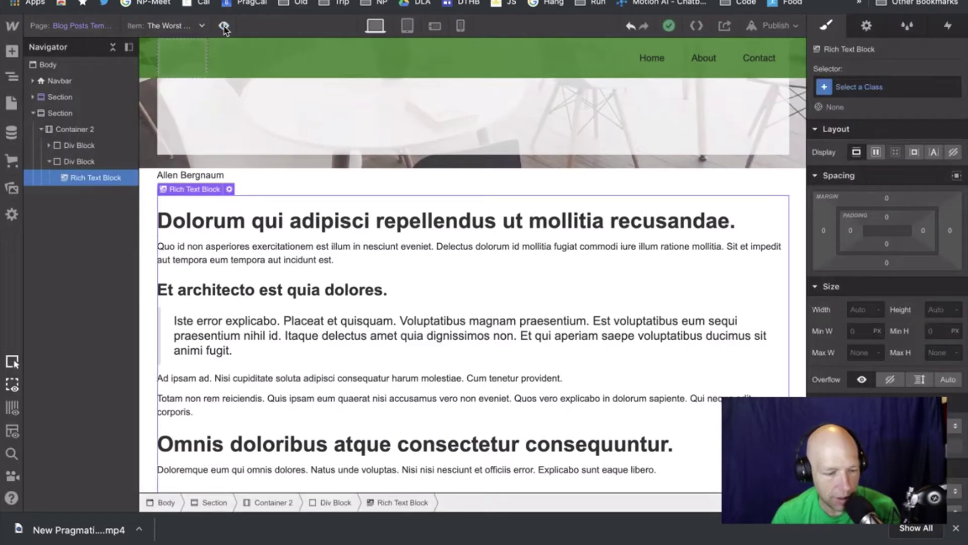
{"action": "left_click", "coordinate": [73, 130]}
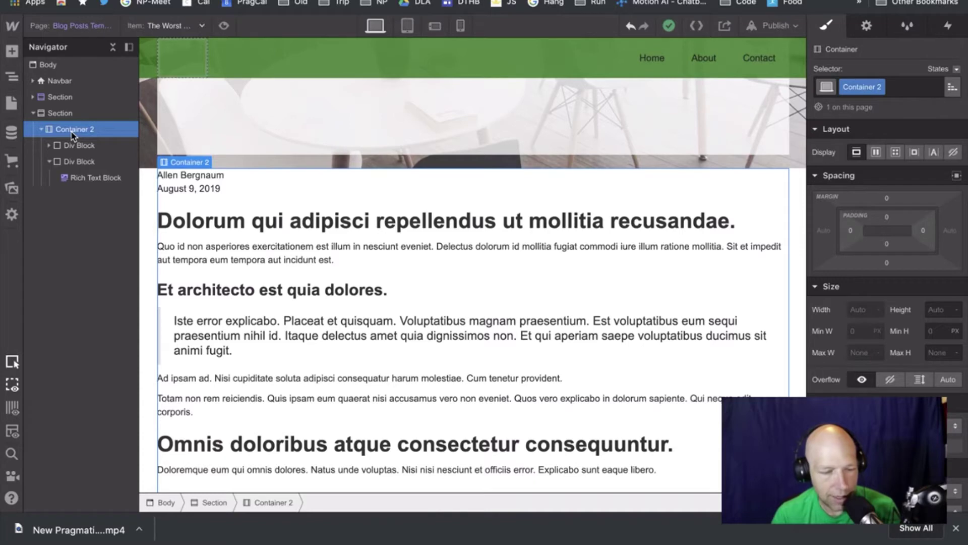
{"action": "left_click", "coordinate": [894, 152]}
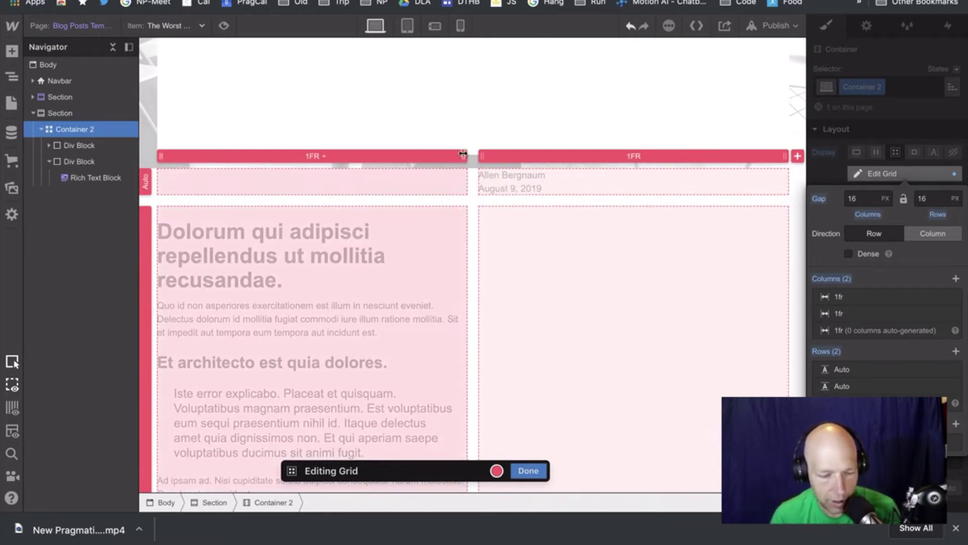
{"action": "left_click_drag", "start_coordinate": [463, 155], "coordinate": [280, 165]}
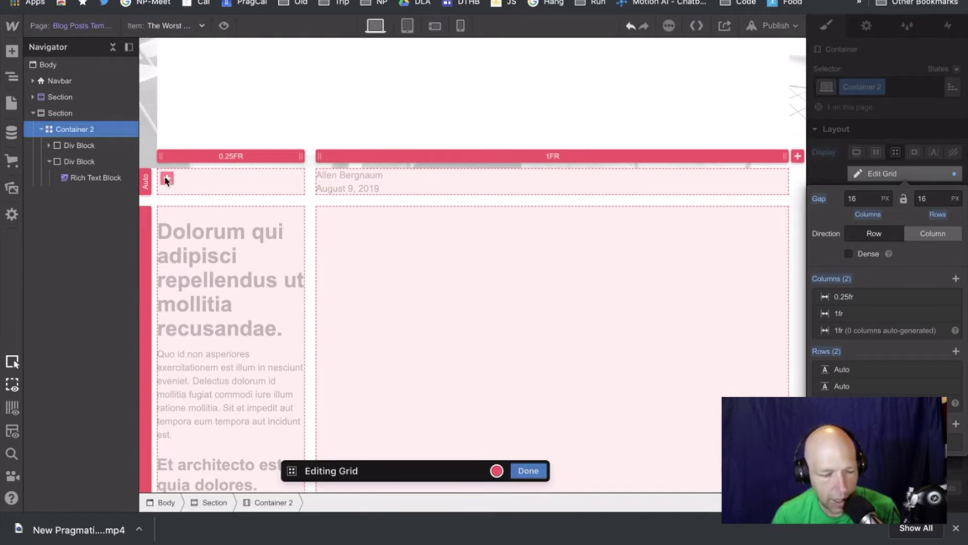
Try to rearrange the author, date and rich text in the grid cells, pulling the date text block out of its div block.
{"action": "left_click", "coordinate": [58, 146]}
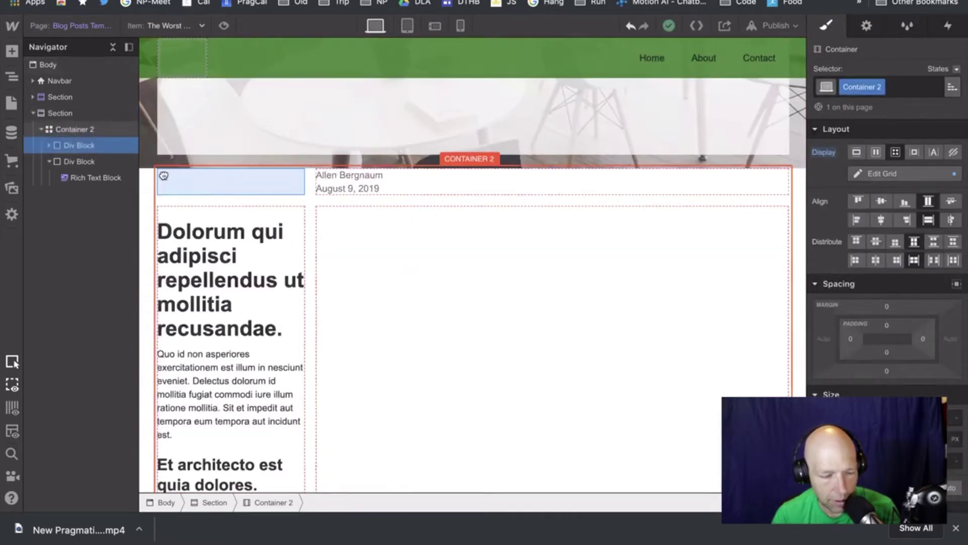
{"action": "left_click", "coordinate": [163, 175]}
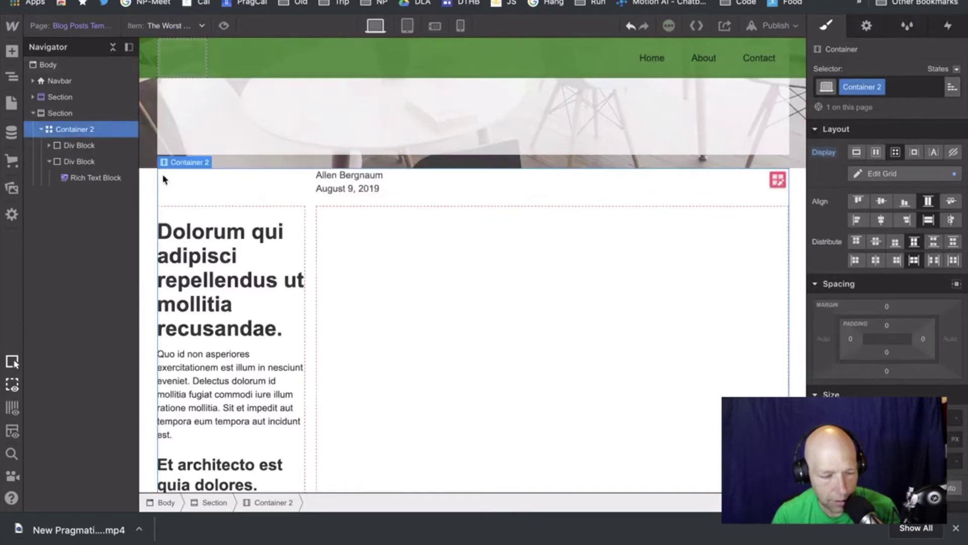
{"action": "left_click", "coordinate": [362, 177]}
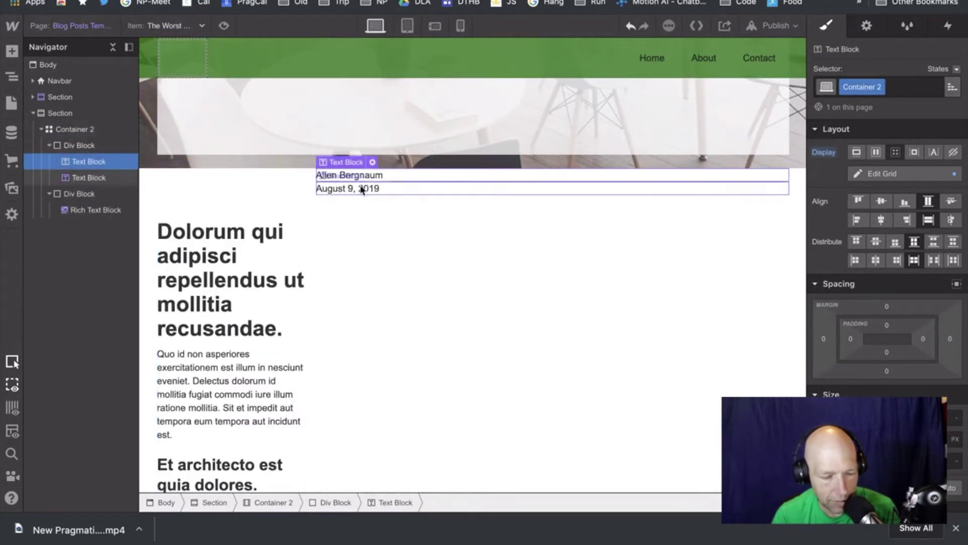
{"action": "left_click_drag", "start_coordinate": [355, 190], "coordinate": [200, 197]}
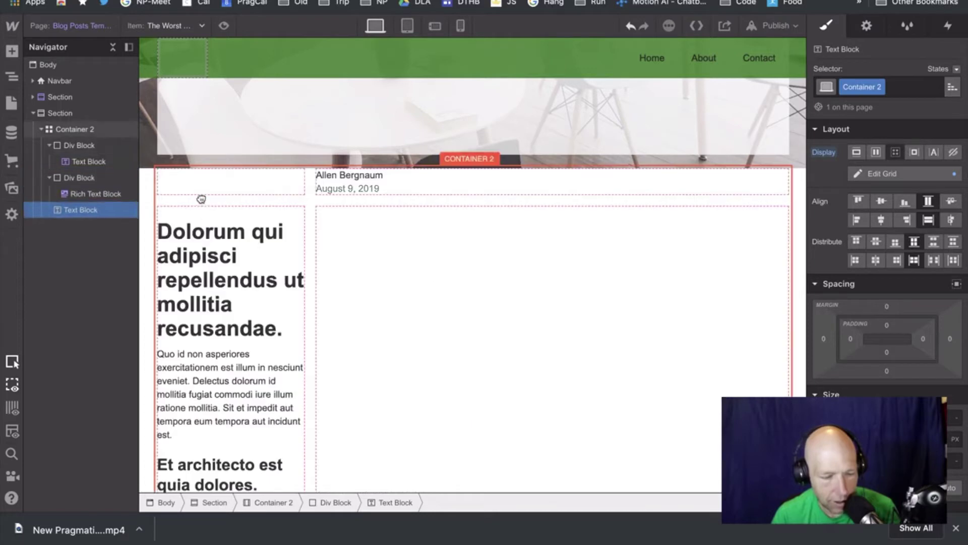
{"action": "left_click_drag", "start_coordinate": [343, 190], "coordinate": [325, 179]}
{"action": "left_click_drag", "start_coordinate": [196, 219], "coordinate": [196, 216]}
{"action": "left_click", "coordinate": [239, 237]}
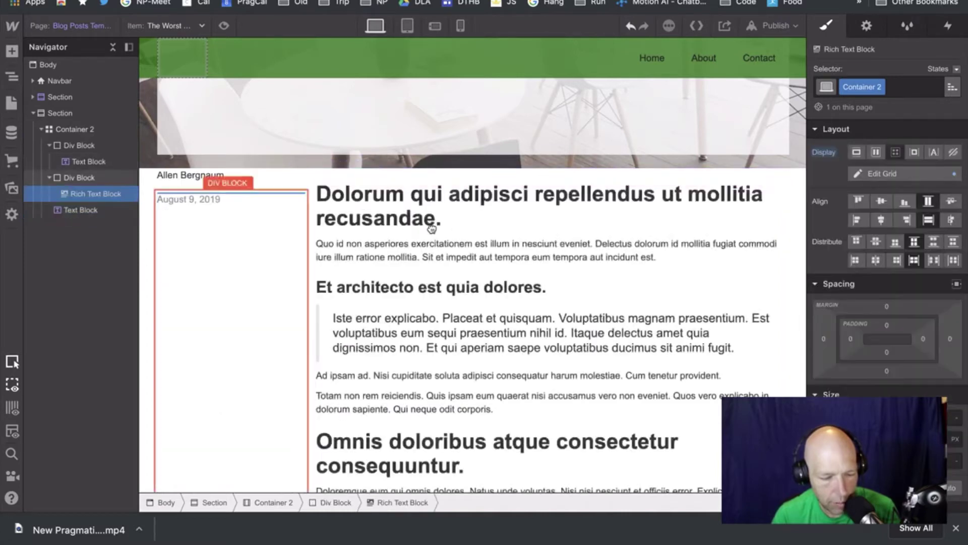
{"action": "left_click_drag", "start_coordinate": [431, 228], "coordinate": [467, 230]}
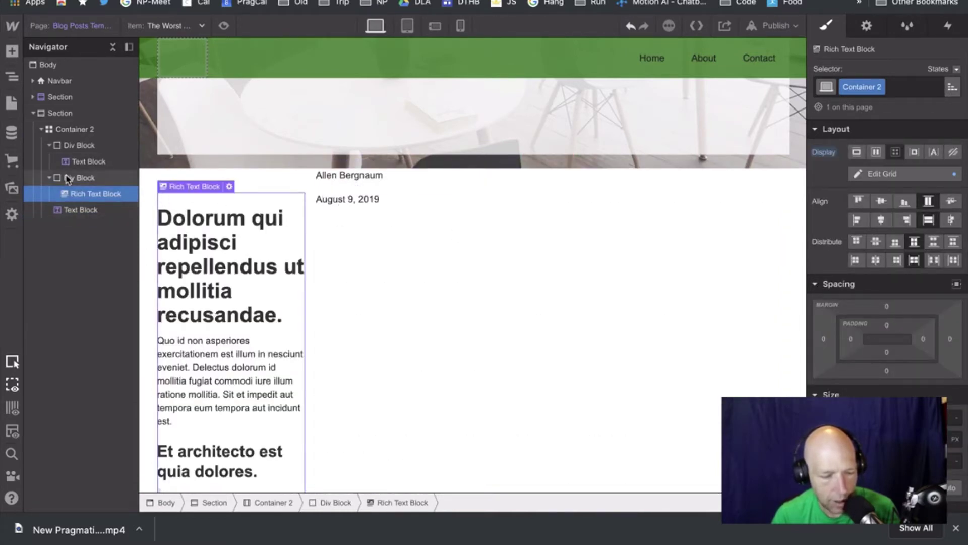
Move the div block holding the rich text ahead of the author's div block inside Container 2.
{"action": "left_click_drag", "start_coordinate": [56, 180], "coordinate": [69, 146]}
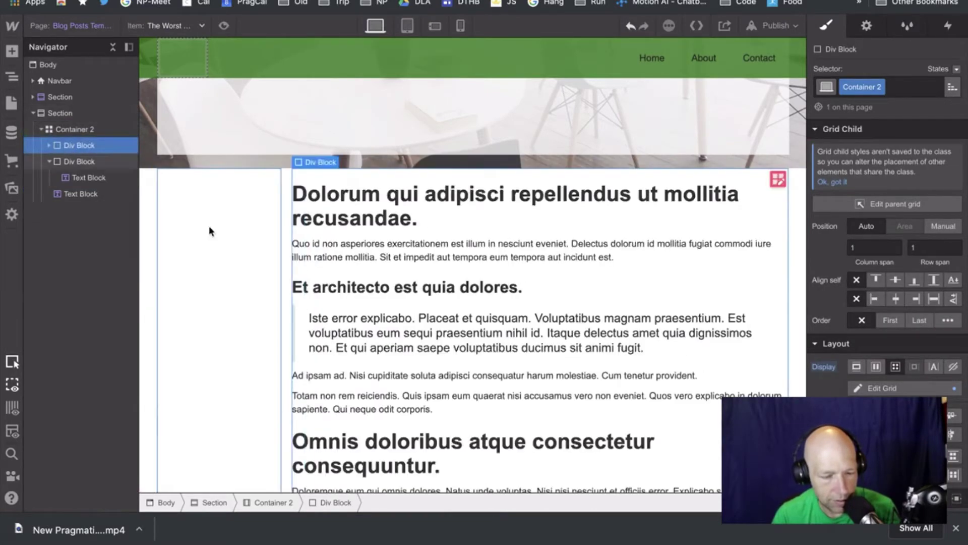
{"action": "scroll", "coordinate": [277, 267], "scroll_direction": "up", "scroll_amount": 5}
{"action": "scroll", "coordinate": [346, 285], "scroll_direction": "down", "scroll_amount": 6}
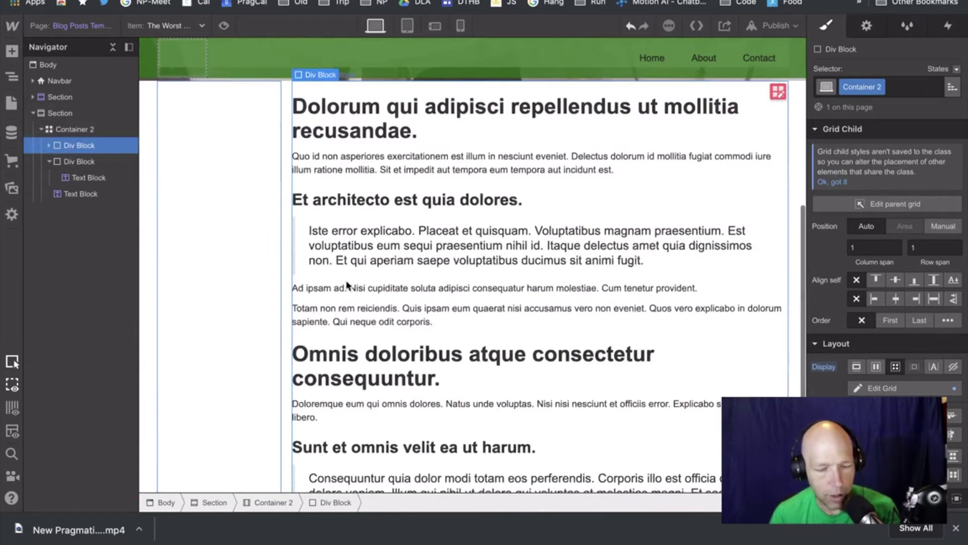
{"action": "scroll", "coordinate": [347, 286], "scroll_direction": "up", "scroll_amount": 2}
{"action": "scroll", "coordinate": [346, 285], "scroll_direction": "up", "scroll_amount": 3}
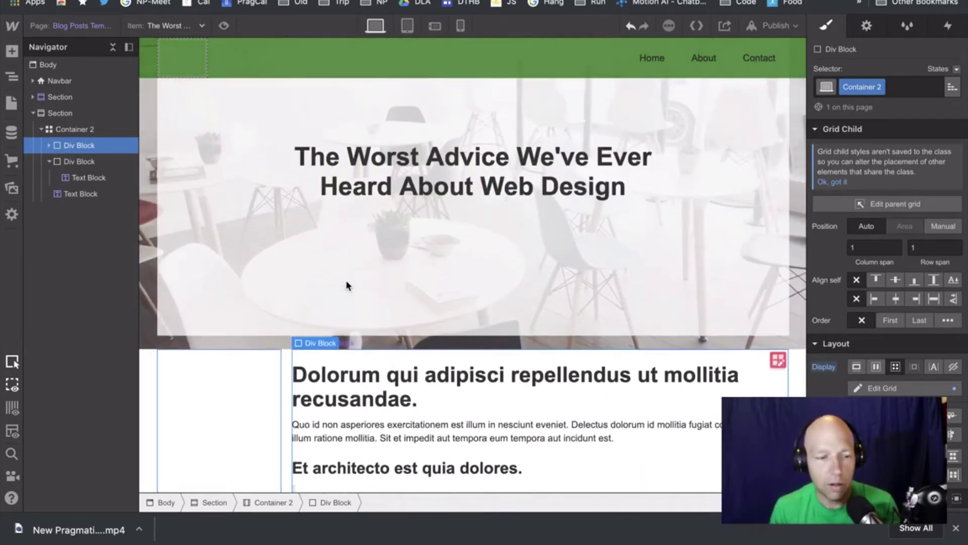
{"action": "scroll", "coordinate": [296, 289], "scroll_direction": "down", "scroll_amount": 3}
{"action": "scroll", "coordinate": [283, 294], "scroll_direction": "down", "scroll_amount": 3}
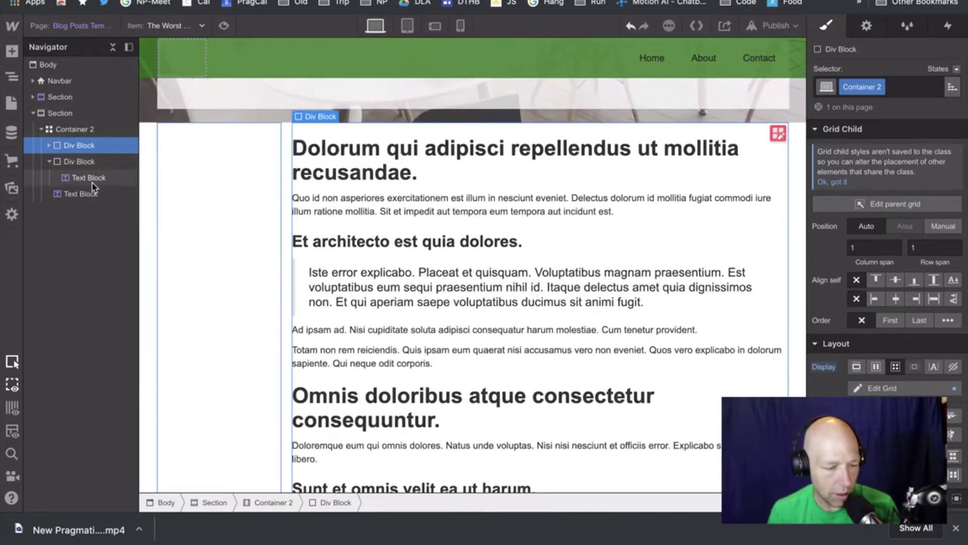
Move the loose date text block into the author's div block, above the author text.
{"action": "left_click", "coordinate": [83, 192]}
{"action": "left_click", "coordinate": [94, 179]}
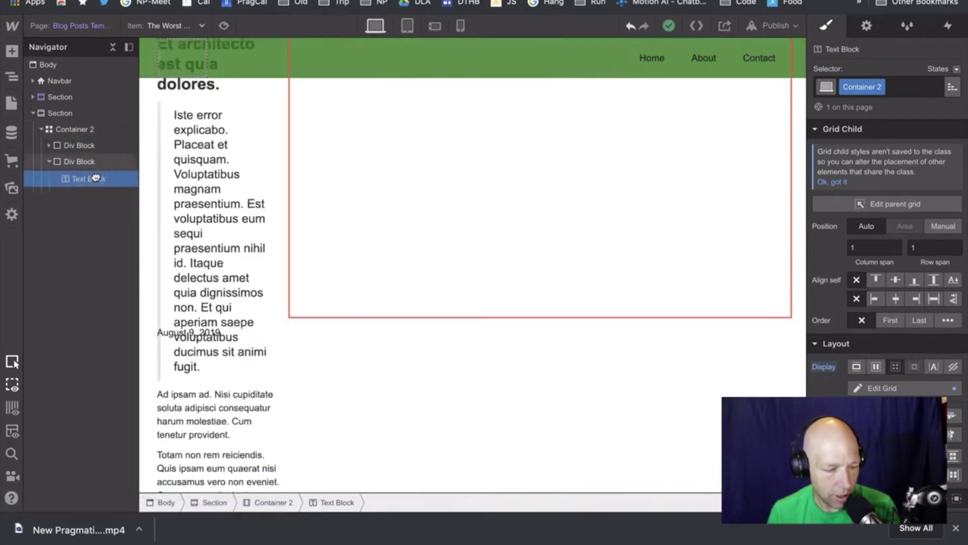
{"action": "scroll", "coordinate": [362, 251], "scroll_direction": "down", "scroll_amount": 6}
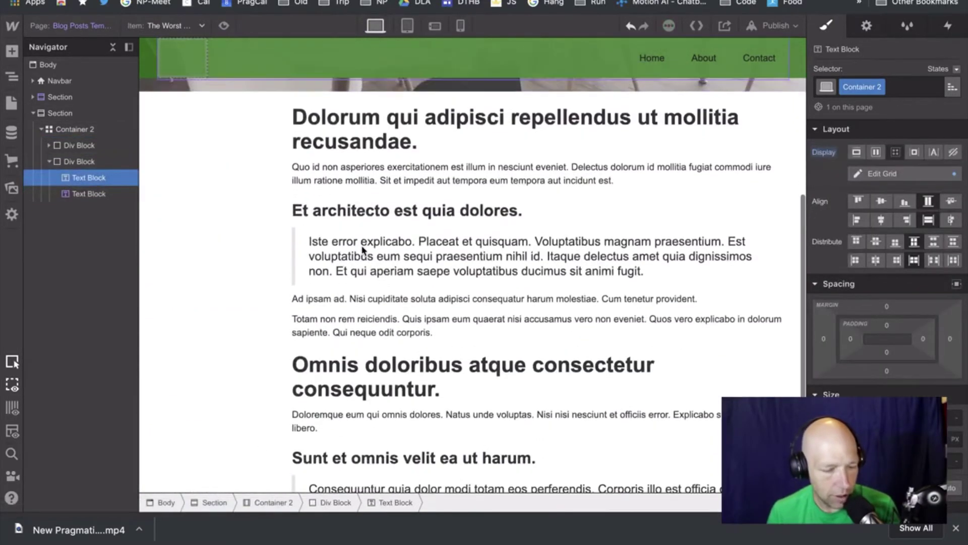
{"action": "scroll", "coordinate": [362, 250], "scroll_direction": "up", "scroll_amount": 3}
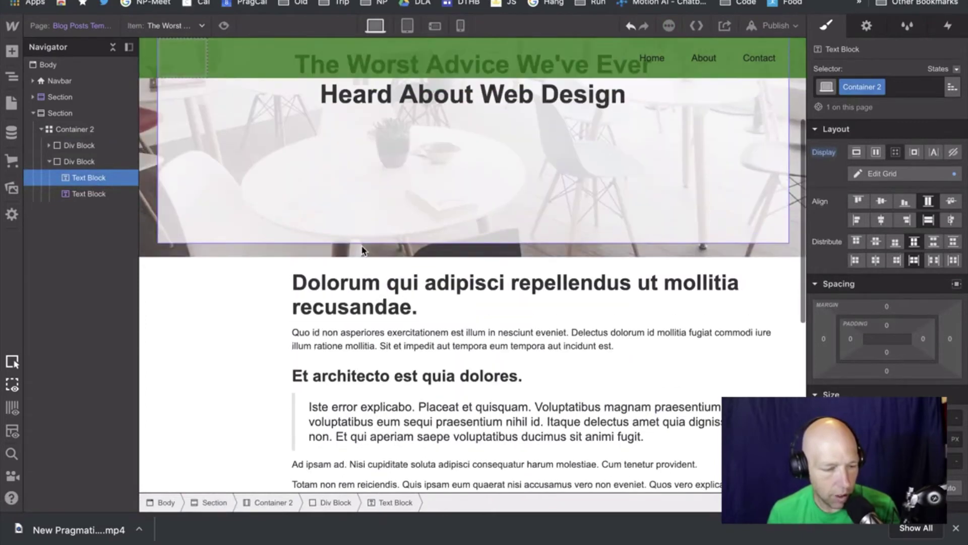
Set the left and right padding of Container 2 to 160 px each.
{"action": "left_click", "coordinate": [77, 146]}
{"action": "left_click", "coordinate": [74, 132]}
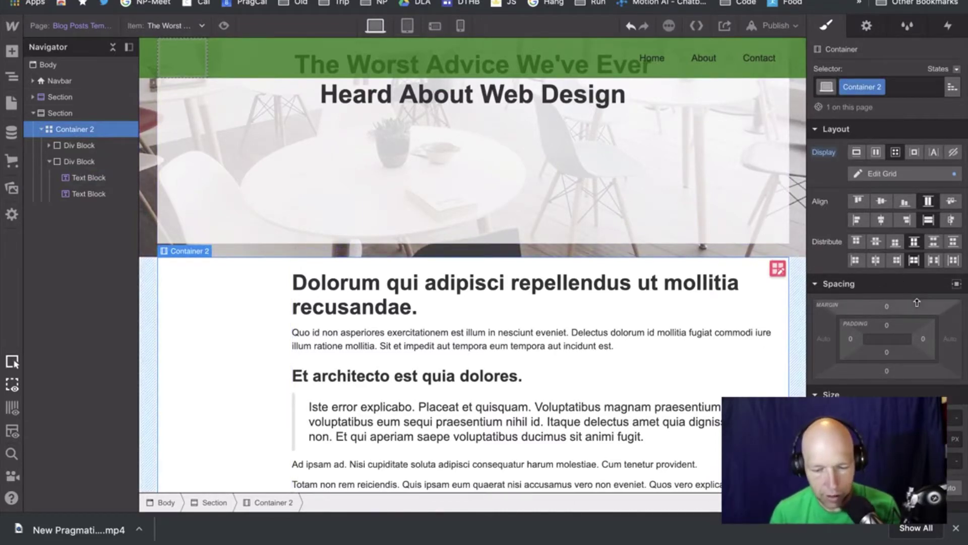
{"action": "scroll", "coordinate": [904, 358], "scroll_direction": "down", "scroll_amount": 5}
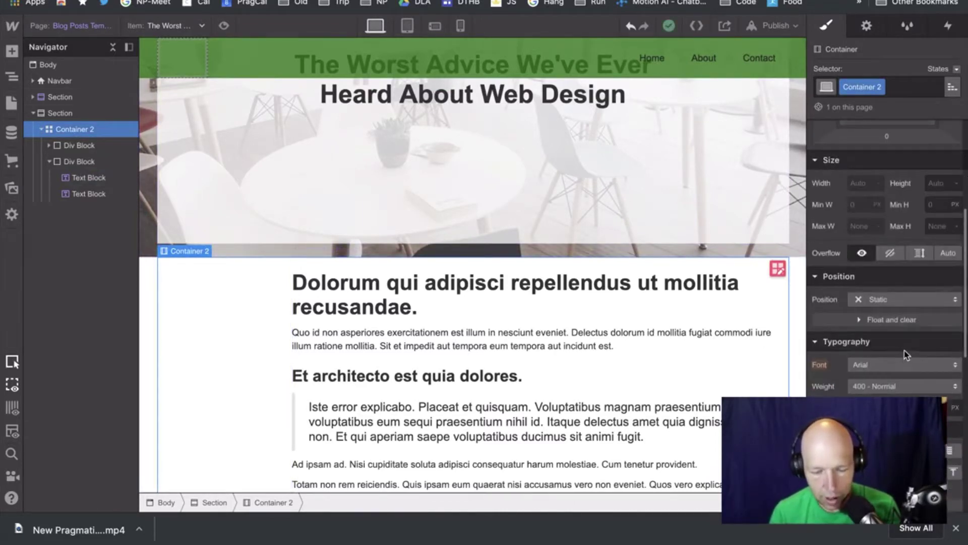
{"action": "scroll", "coordinate": [904, 355], "scroll_direction": "down", "scroll_amount": 3}
{"action": "scroll", "coordinate": [904, 355], "scroll_direction": "up", "scroll_amount": 6}
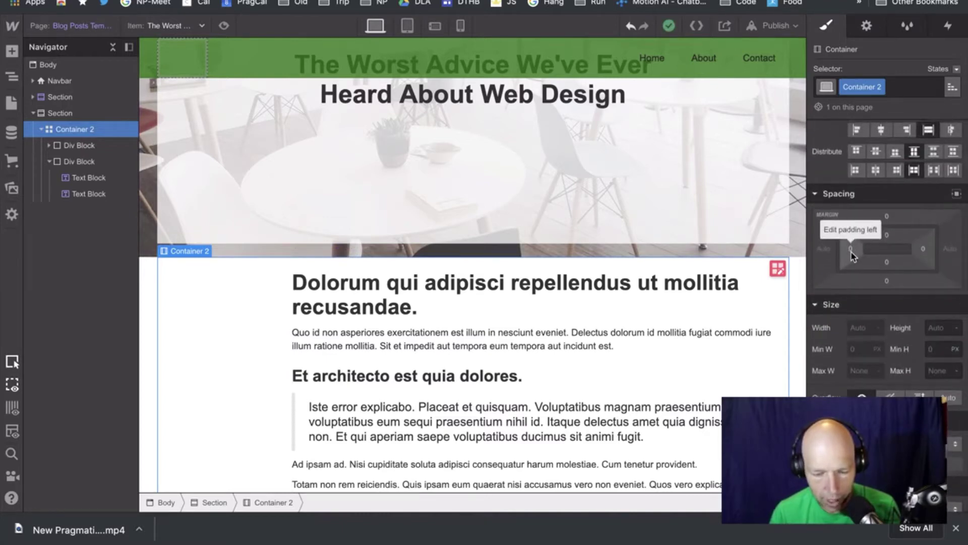
{"action": "left_click", "coordinate": [851, 250]}
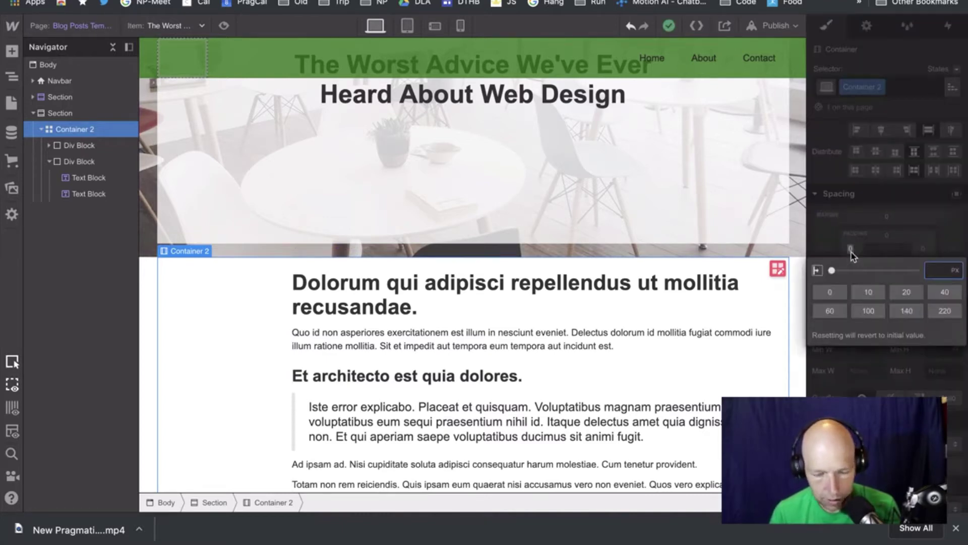
{"action": "mouse_move", "coordinate": [923, 248]}
{"action": "left_mouse_down"}
{"action": "mouse_move", "coordinate": [966, 250]}
{"action": "mouse_move", "coordinate": [966, 263]}
{"action": "mouse_move", "coordinate": [923, 258]}
{"action": "left_mouse_up"}
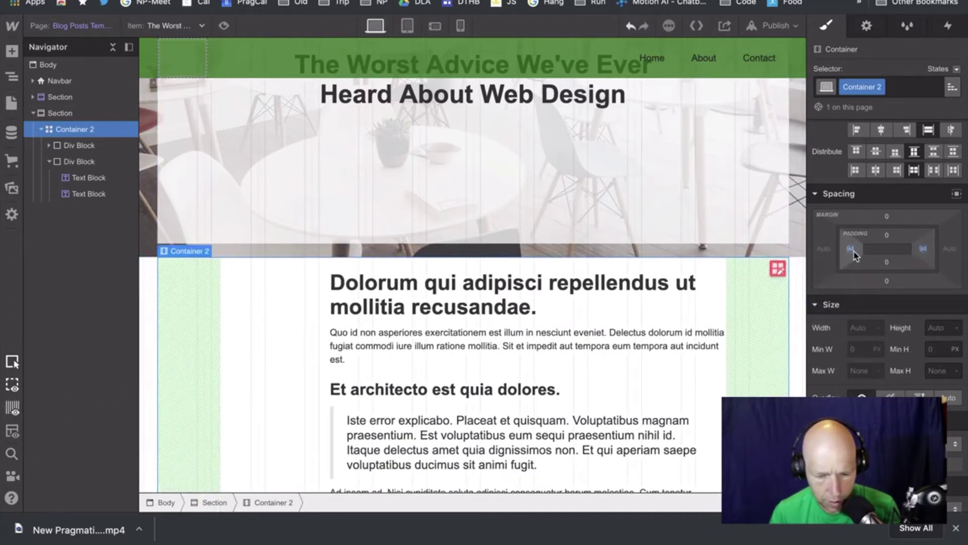
{"action": "left_click_drag", "start_coordinate": [898, 251], "coordinate": [966, 248]}
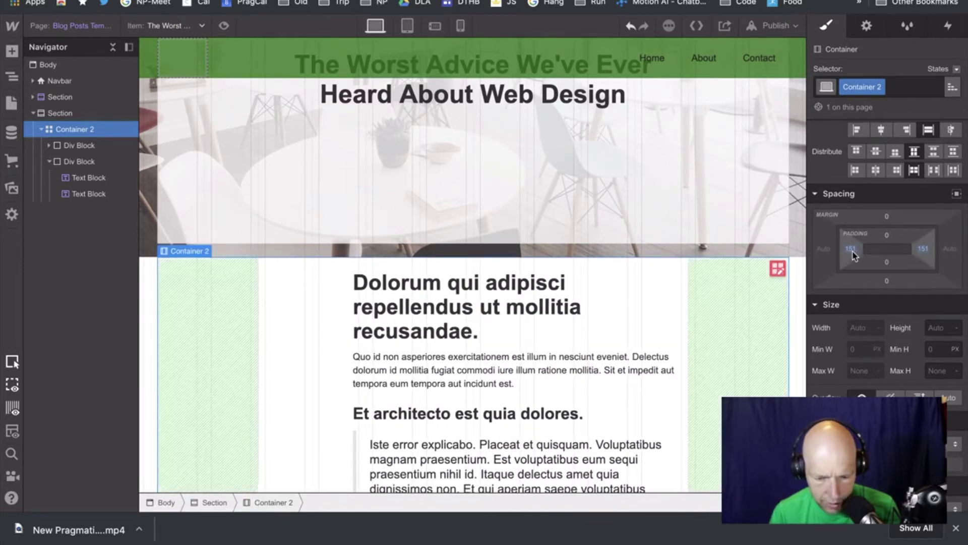
{"action": "left_click_drag", "start_coordinate": [881, 251], "coordinate": [871, 253]}
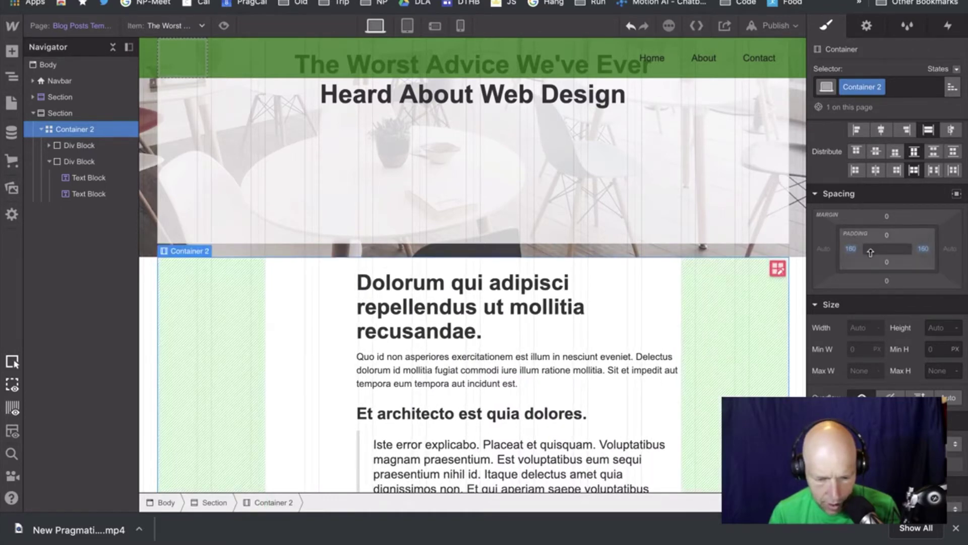
Move the div block with the date and author back ahead of the rich text div block inside Container 2.
{"action": "scroll", "coordinate": [577, 370], "scroll_direction": "down", "scroll_amount": 10}
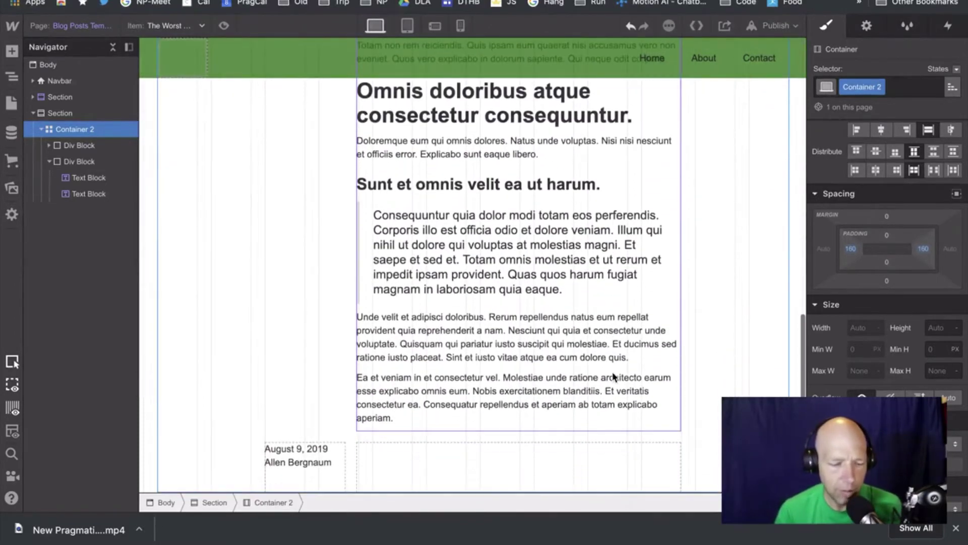
{"action": "left_click", "coordinate": [313, 461]}
{"action": "left_click", "coordinate": [349, 446]}
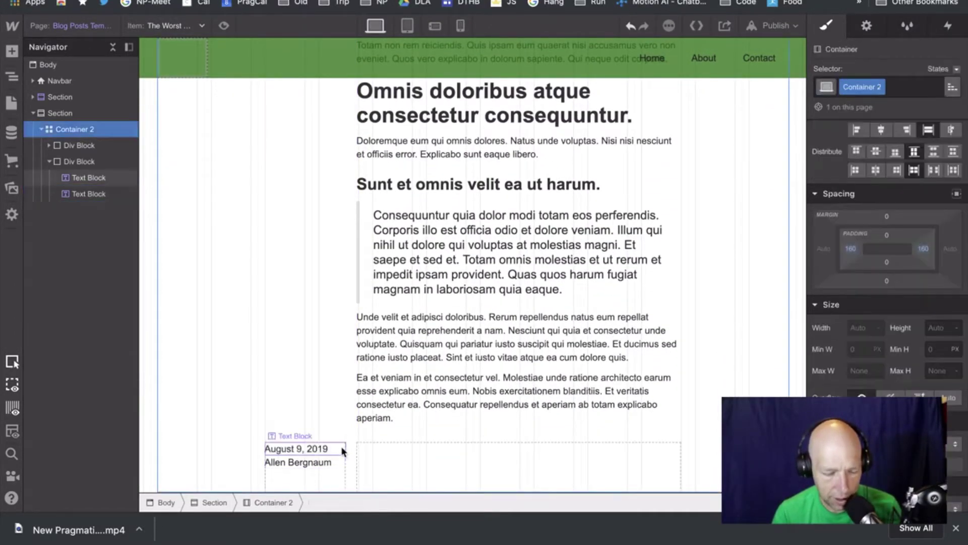
{"action": "left_click", "coordinate": [335, 448]}
{"action": "left_click", "coordinate": [338, 427]}
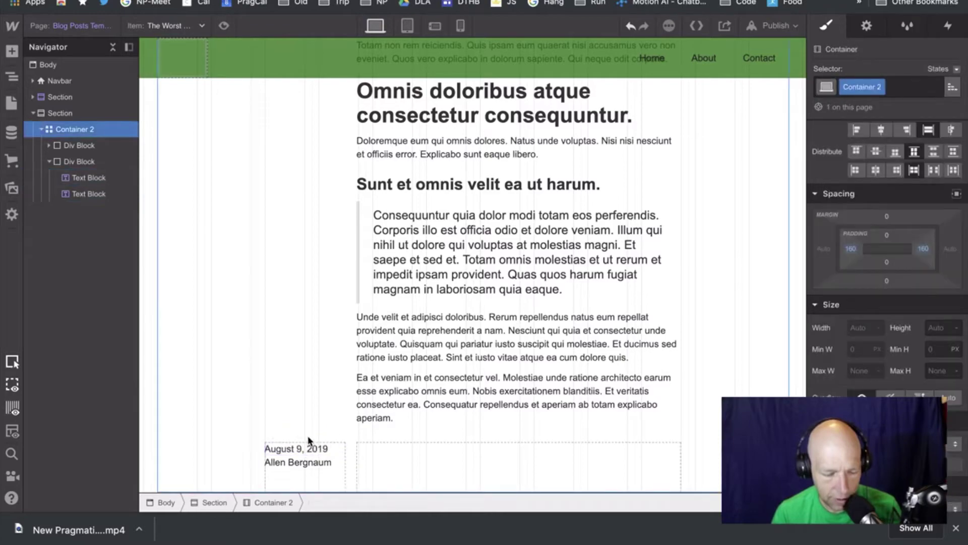
{"action": "scroll", "coordinate": [289, 337], "scroll_direction": "up", "scroll_amount": 10}
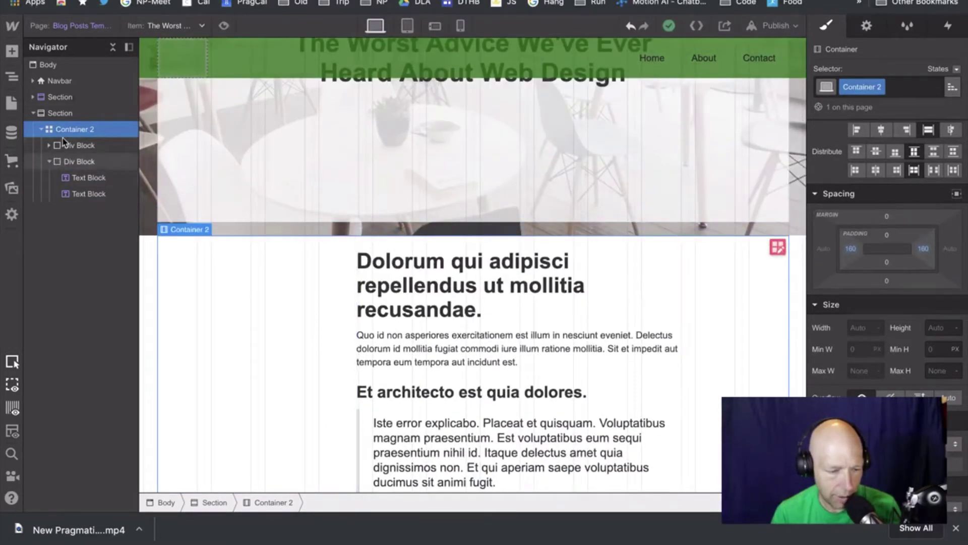
{"action": "left_click", "coordinate": [76, 145]}
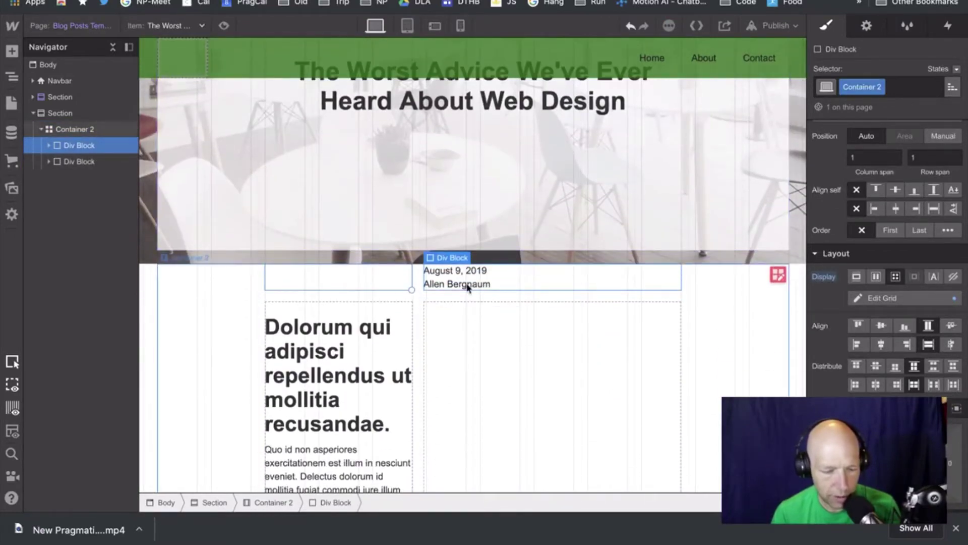
Distribute the grid rows of Container 2 to the start.
{"action": "left_click", "coordinate": [350, 272]}
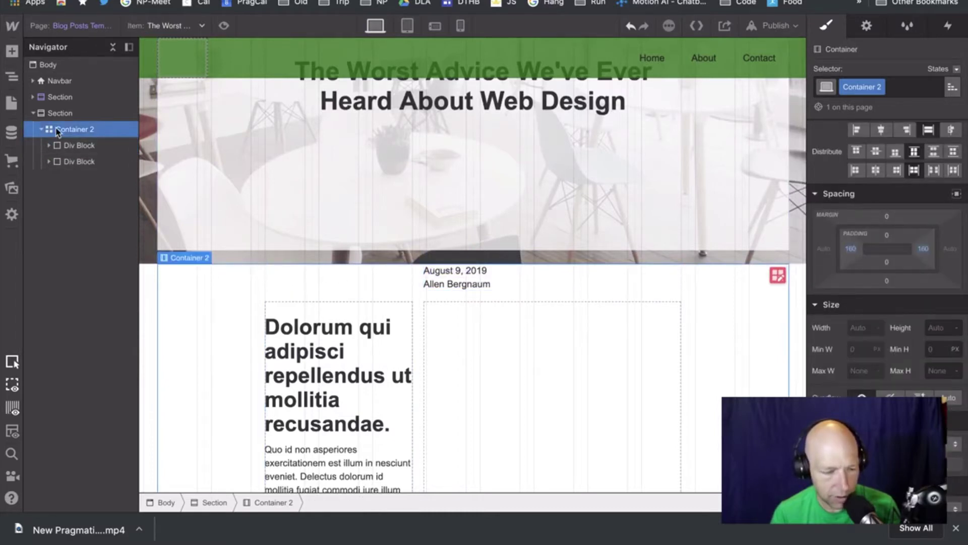
{"action": "scroll", "coordinate": [930, 170], "scroll_direction": "up", "scroll_amount": 3}
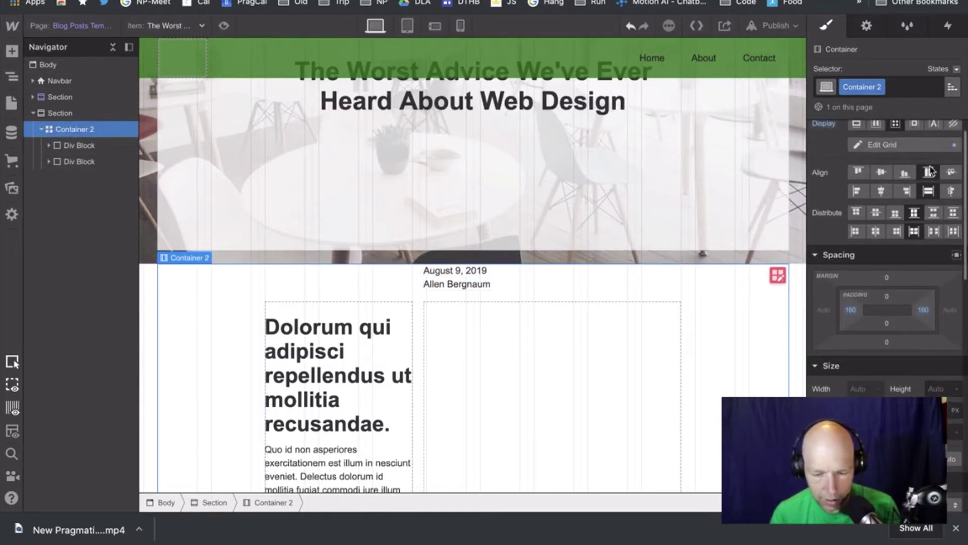
{"action": "left_click", "coordinate": [857, 213]}
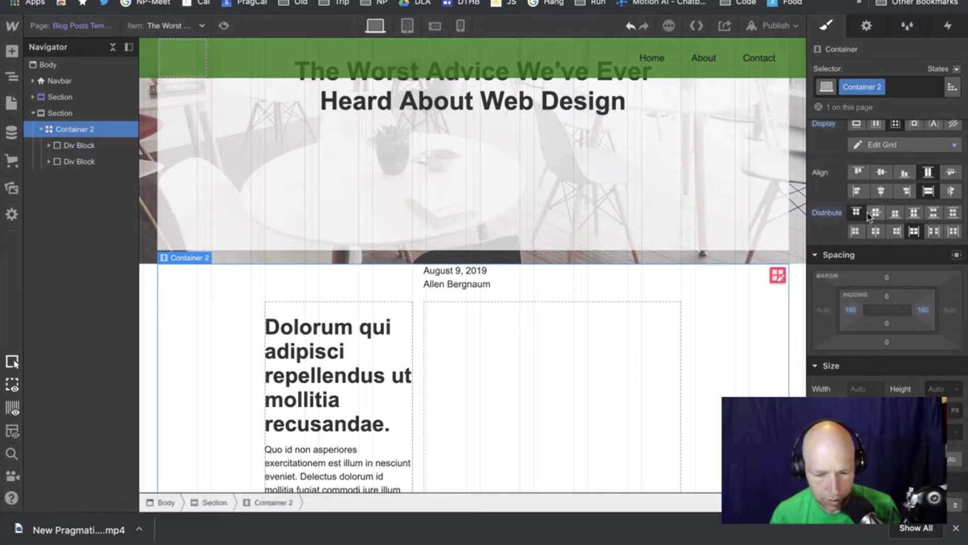
{"action": "left_click", "coordinate": [923, 172]}
Try the column direction for Container 2's grid, then restore the row direction and finish editing the grid.
{"action": "scroll", "coordinate": [914, 177], "scroll_direction": "up", "scroll_amount": 1}
{"action": "left_click", "coordinate": [910, 175]}
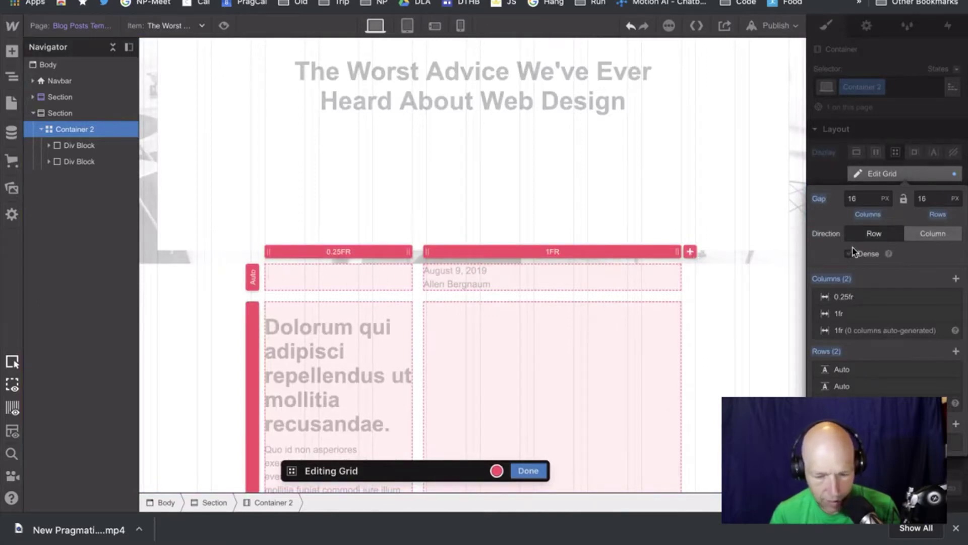
{"action": "left_click", "coordinate": [930, 235]}
{"action": "scroll", "coordinate": [568, 315], "scroll_direction": "down", "scroll_amount": 4}
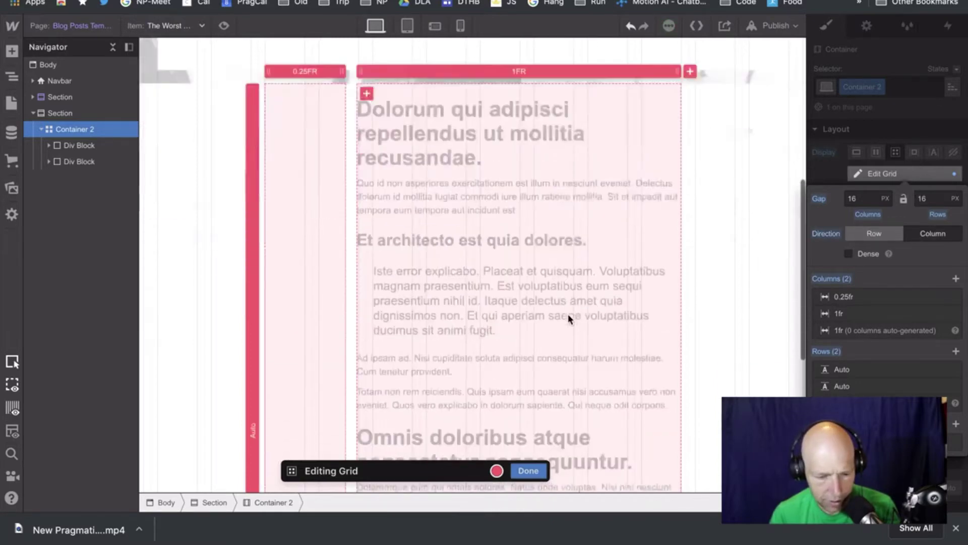
{"action": "scroll", "coordinate": [568, 314], "scroll_direction": "down", "scroll_amount": 6}
{"action": "scroll", "coordinate": [568, 313], "scroll_direction": "up", "scroll_amount": 10}
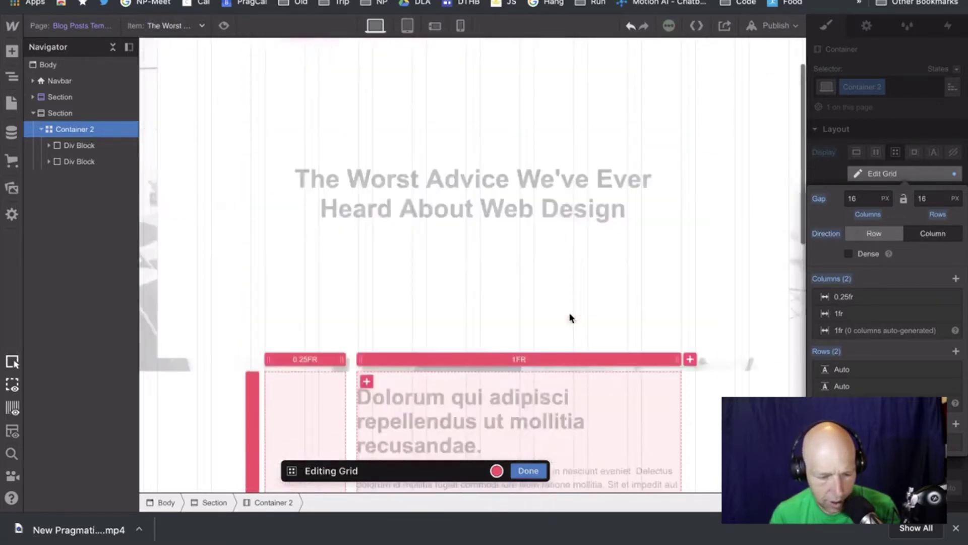
{"action": "scroll", "coordinate": [568, 314], "scroll_direction": "up", "scroll_amount": 2}
{"action": "left_click", "coordinate": [877, 237]}
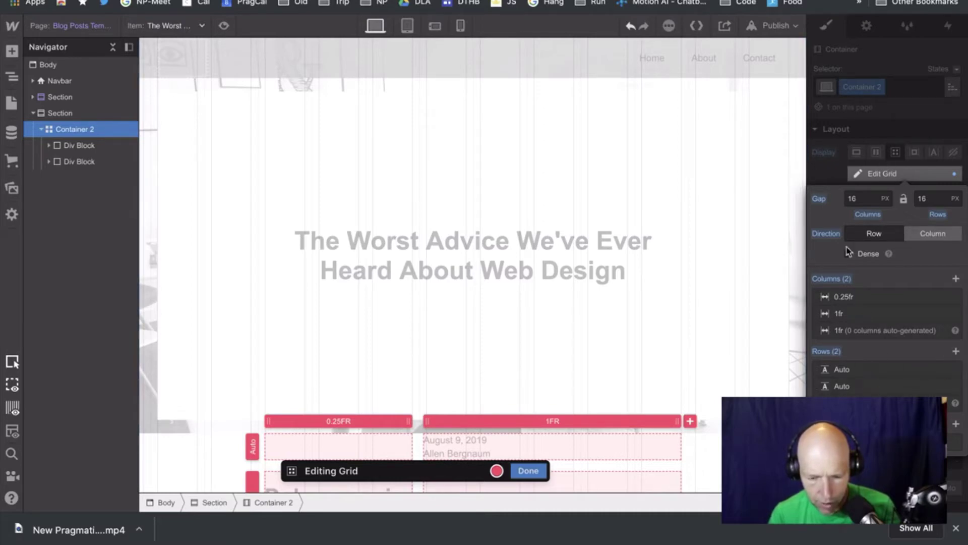
{"action": "left_click", "coordinate": [823, 170]}
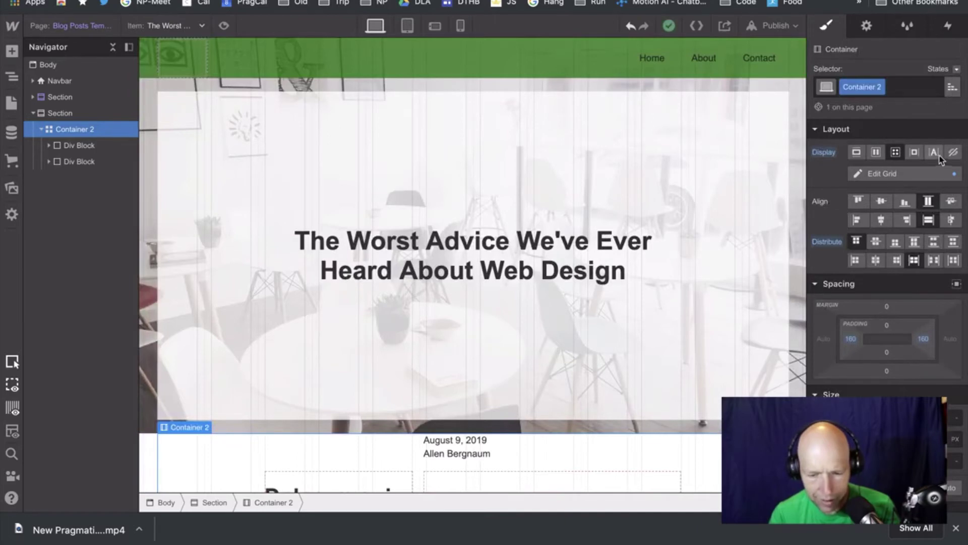
Switch the display of Container 2 from grid to horizontal flex and select the div block holding the rich text.
{"action": "left_click", "coordinate": [877, 153]}
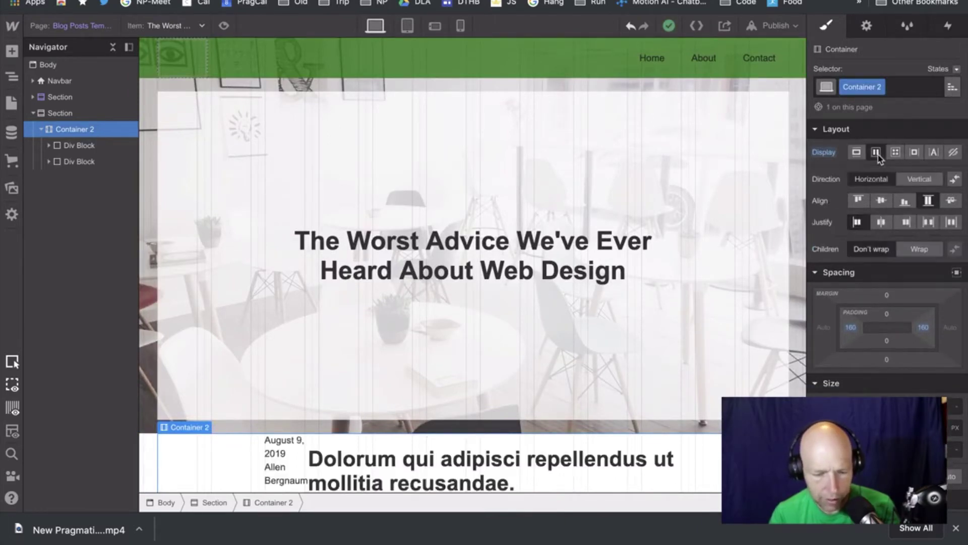
{"action": "scroll", "coordinate": [548, 319], "scroll_direction": "down", "scroll_amount": 4}
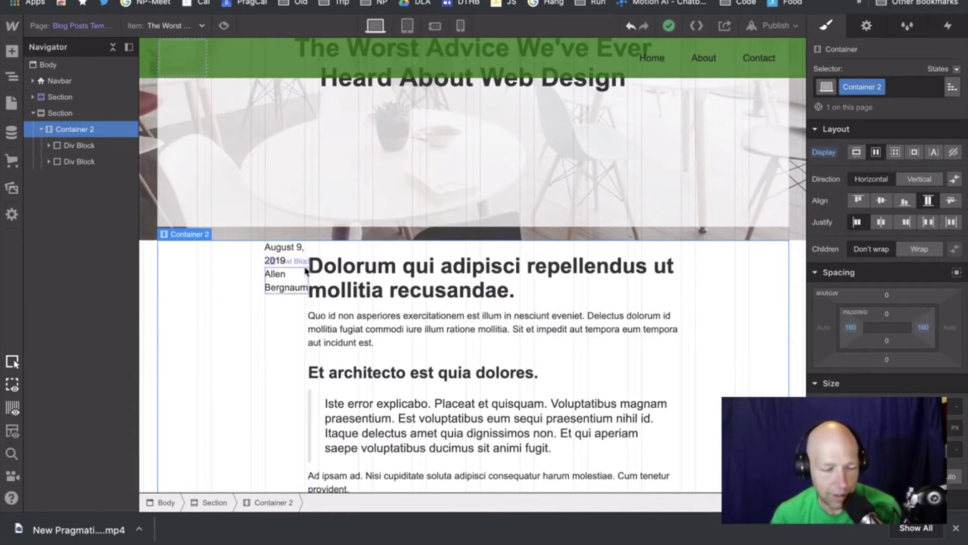
{"action": "left_click", "coordinate": [337, 245]}
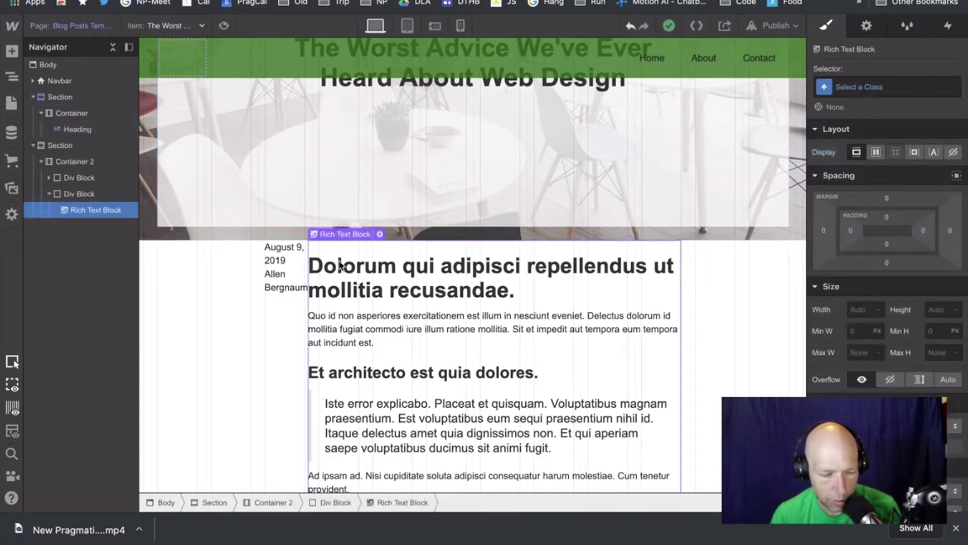
{"action": "left_click", "coordinate": [78, 195]}
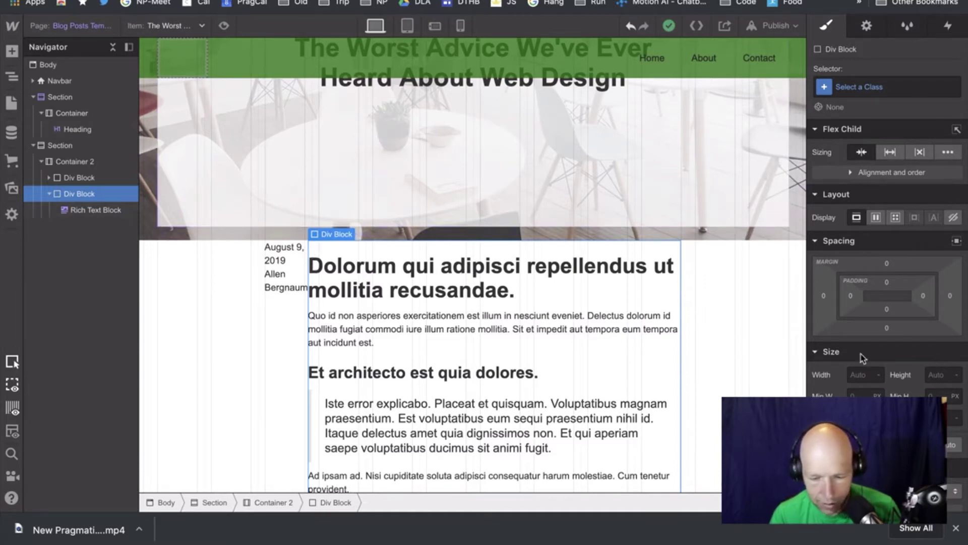
Set the minimum width of the div block holding the date and author to 200 px.
{"action": "left_click", "coordinate": [291, 284]}
{"action": "left_click", "coordinate": [291, 257]}
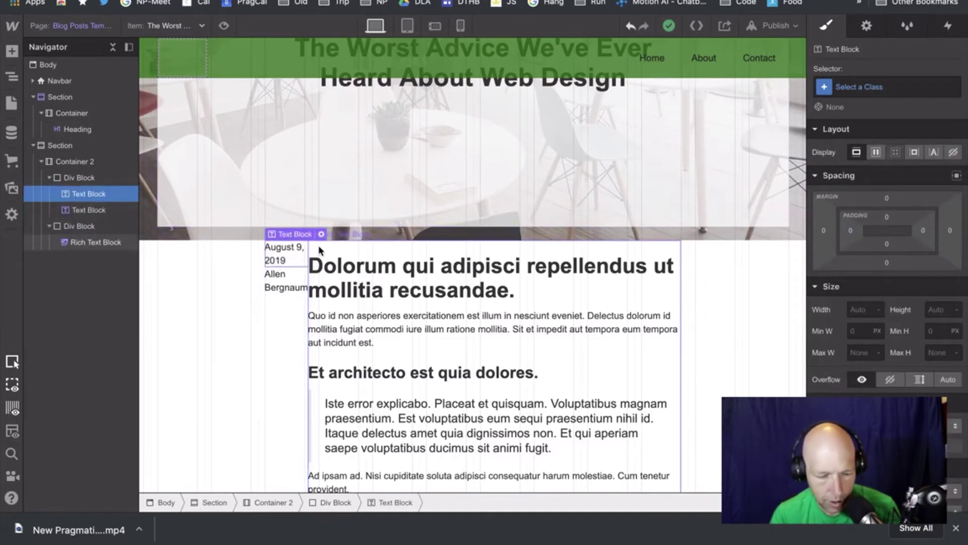
{"action": "left_click", "coordinate": [87, 179]}
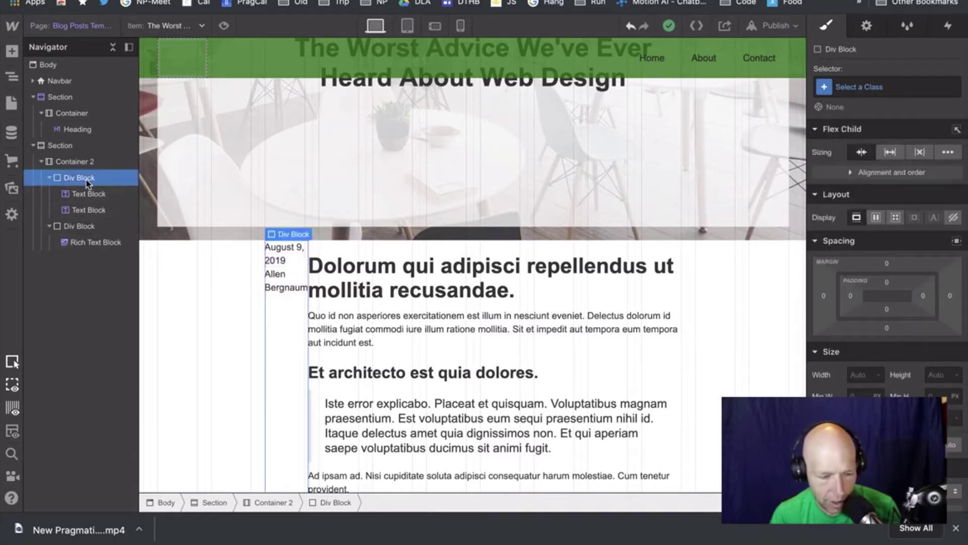
{"action": "scroll", "coordinate": [921, 318], "scroll_direction": "down", "scroll_amount": 5}
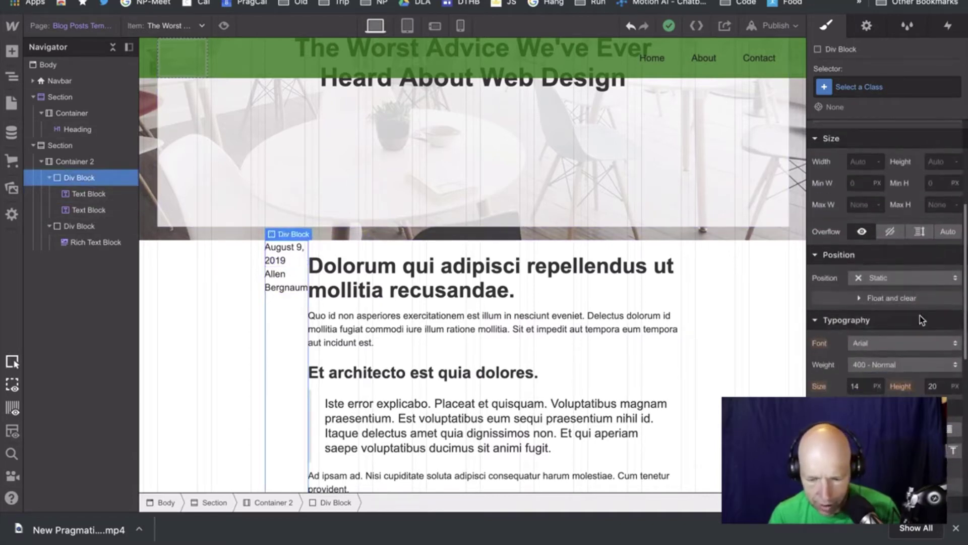
{"action": "scroll", "coordinate": [920, 316], "scroll_direction": "up", "scroll_amount": 3}
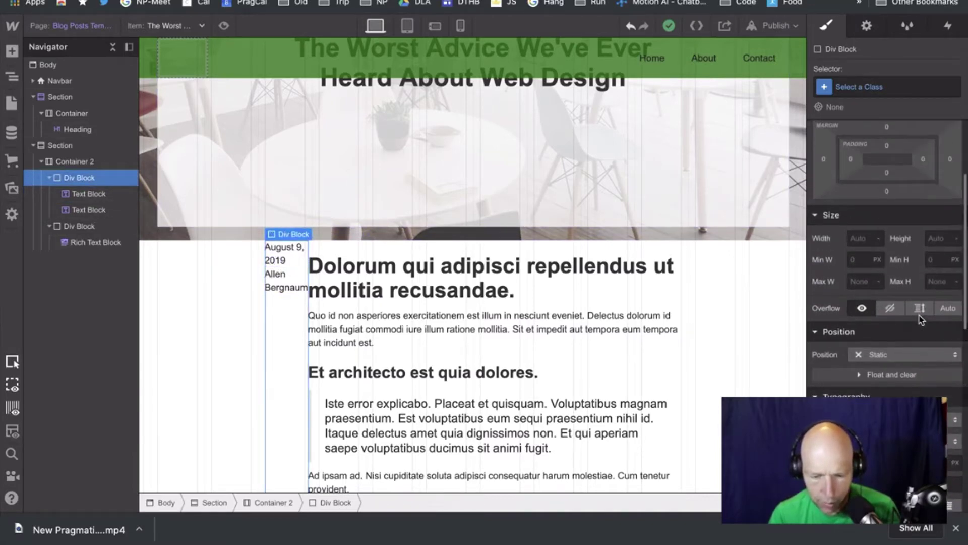
{"action": "left_click", "coordinate": [863, 260]}
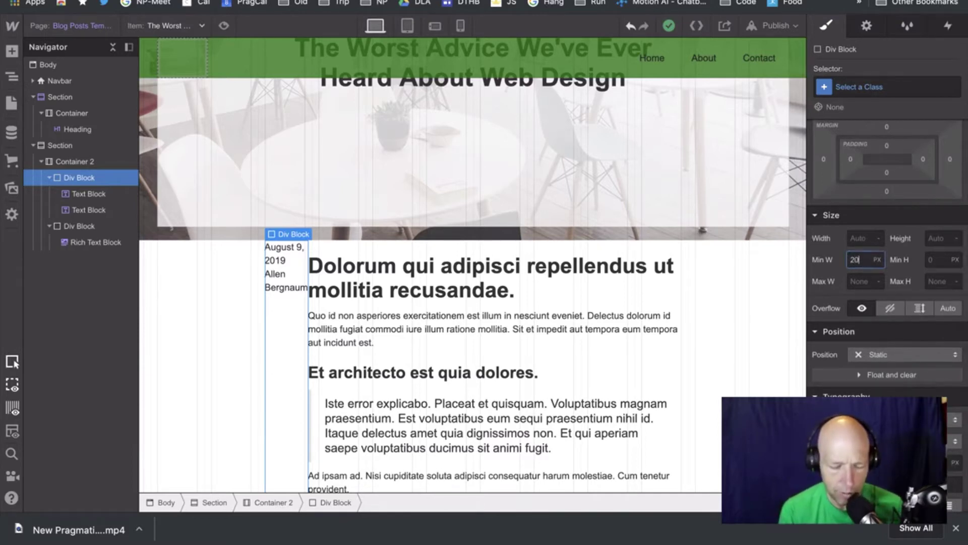
{"action": "type", "text": "200p"}
{"action": "key", "text": "Return"}
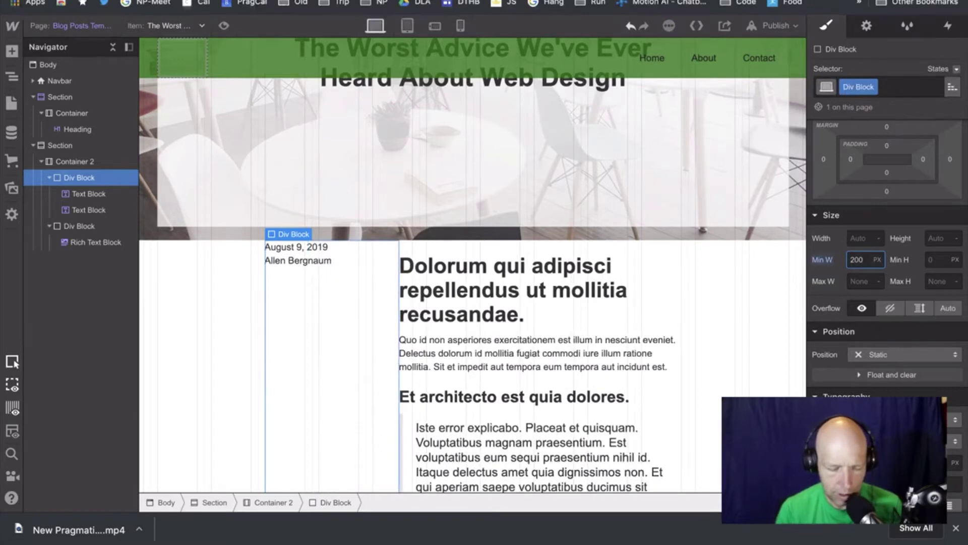
Reduce the minimum width of the date and author div block to 130 px.
{"action": "left_click", "coordinate": [874, 265]}
{"action": "left_click", "coordinate": [857, 260]}
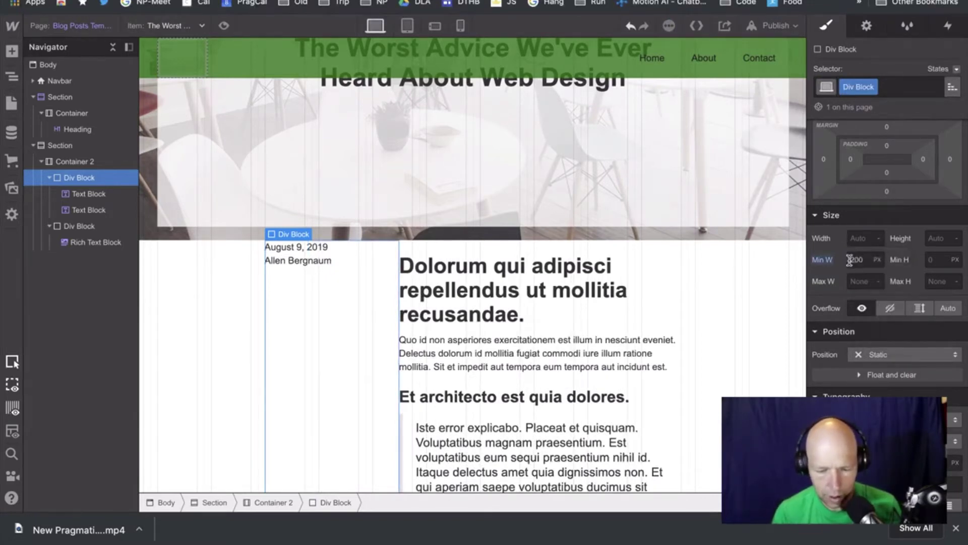
{"action": "double_click", "coordinate": [858, 260]}
{"action": "type", "text": "130"}
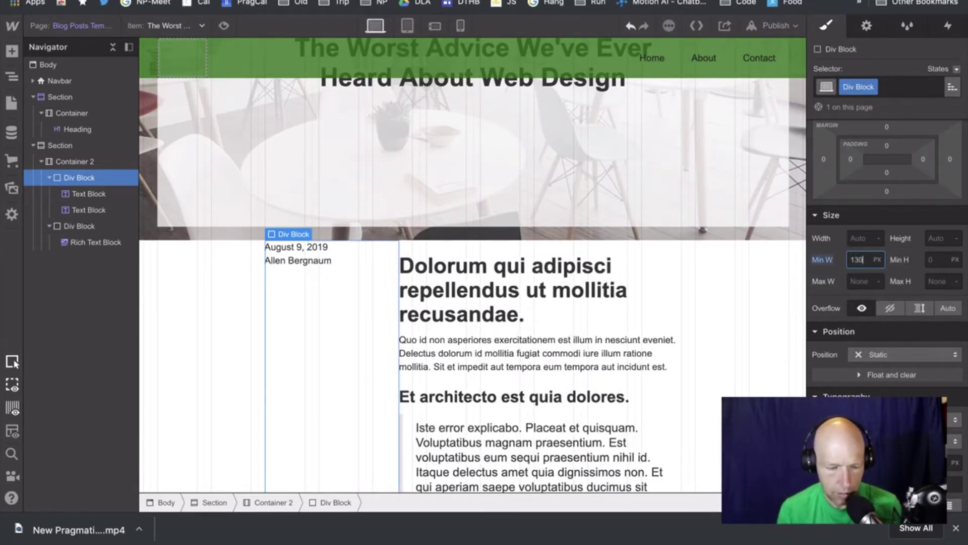
{"action": "key", "text": "Return"}
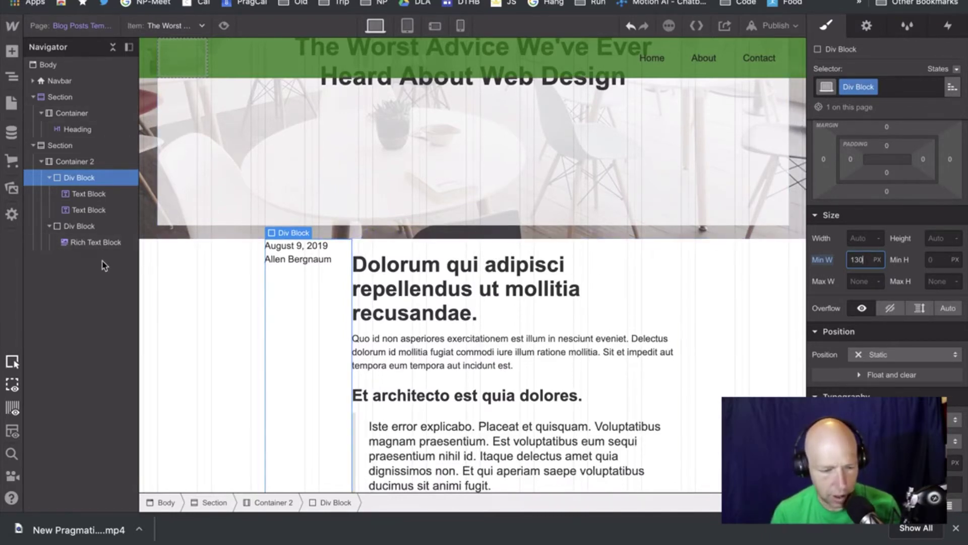
Give Container 2 a top margin of 47 px.
{"action": "left_click", "coordinate": [75, 161]}
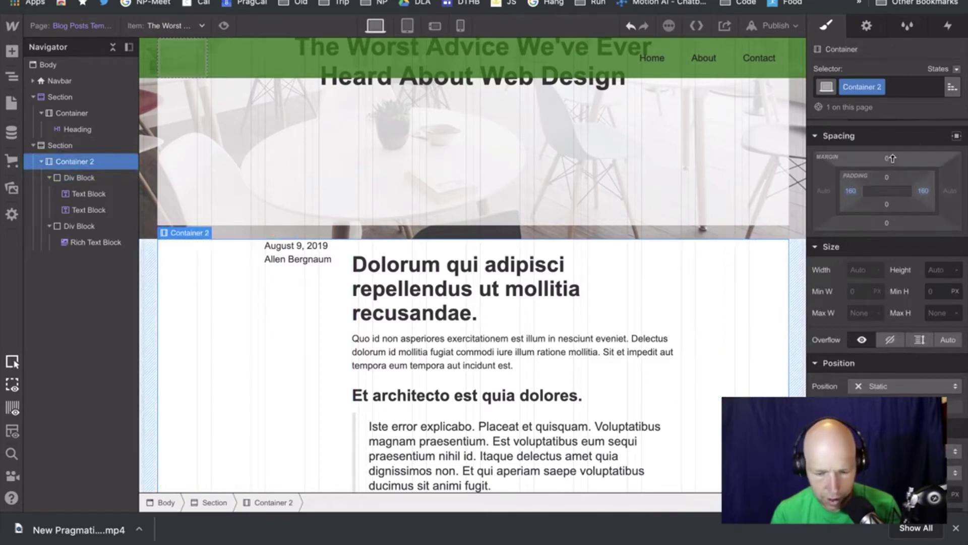
{"action": "left_click_drag", "start_coordinate": [891, 164], "coordinate": [891, 65]}
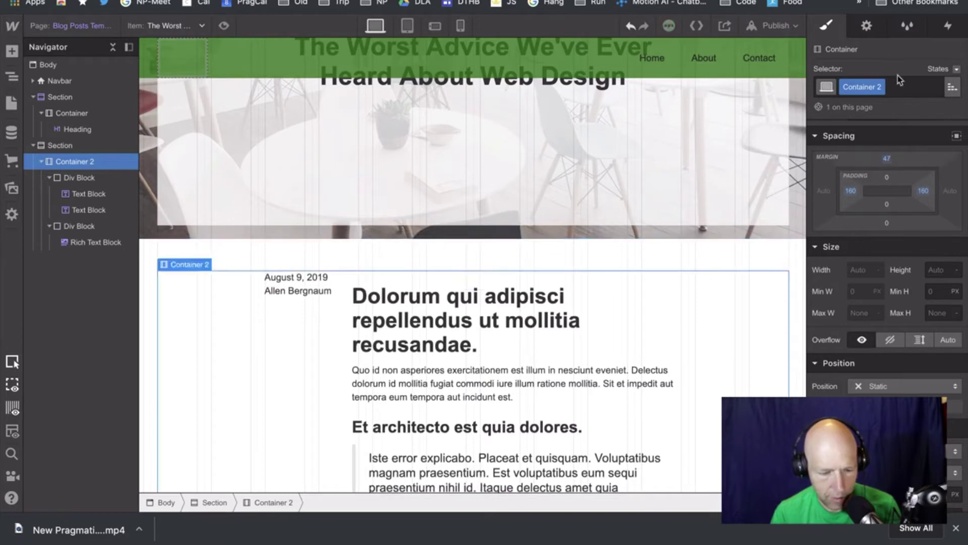
Examine the rich text block's inner text settings, context options and full element settings, then return to its style settings.
{"action": "left_click", "coordinate": [92, 243]}
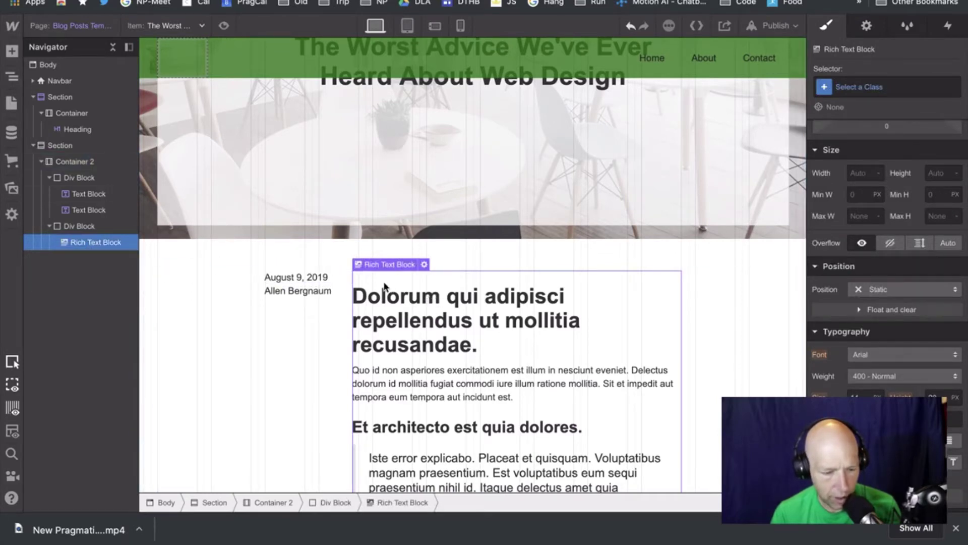
{"action": "double_click", "coordinate": [431, 299]}
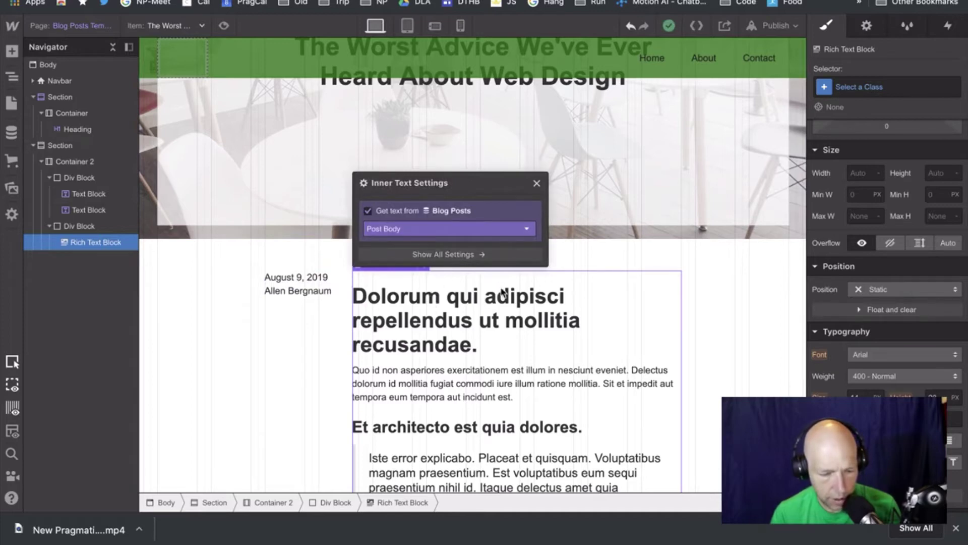
{"action": "right_click", "coordinate": [478, 308]}
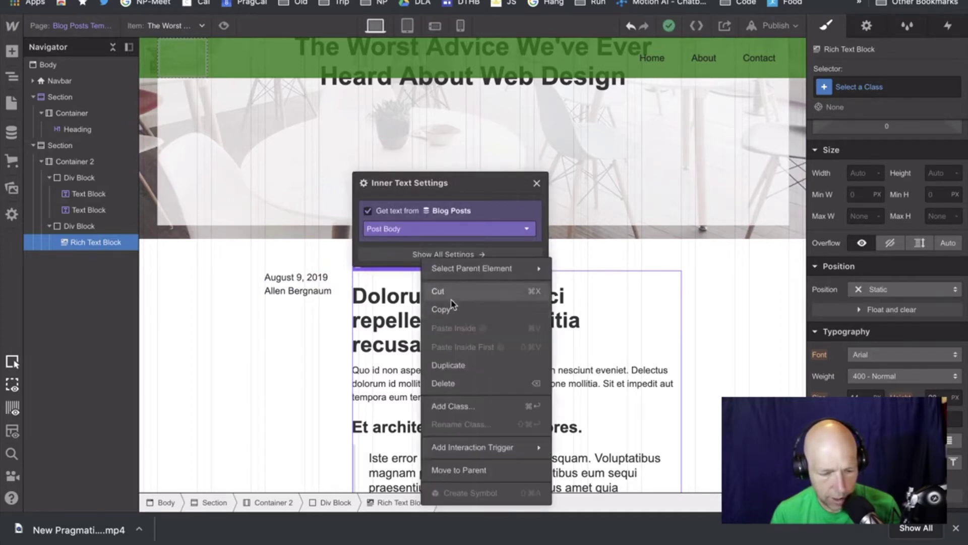
{"action": "left_click", "coordinate": [371, 300]}
{"action": "left_click", "coordinate": [537, 183]}
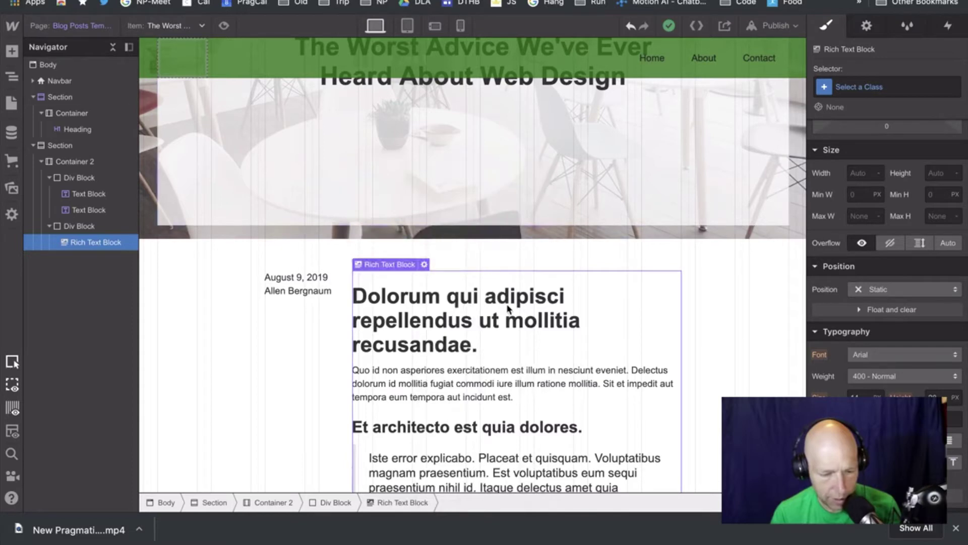
{"action": "left_click", "coordinate": [424, 264]}
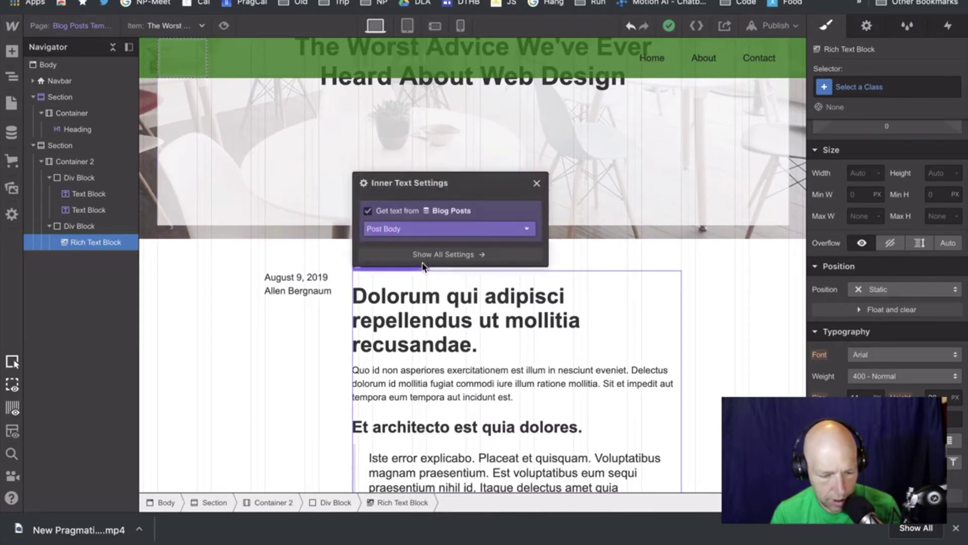
{"action": "left_click", "coordinate": [444, 251]}
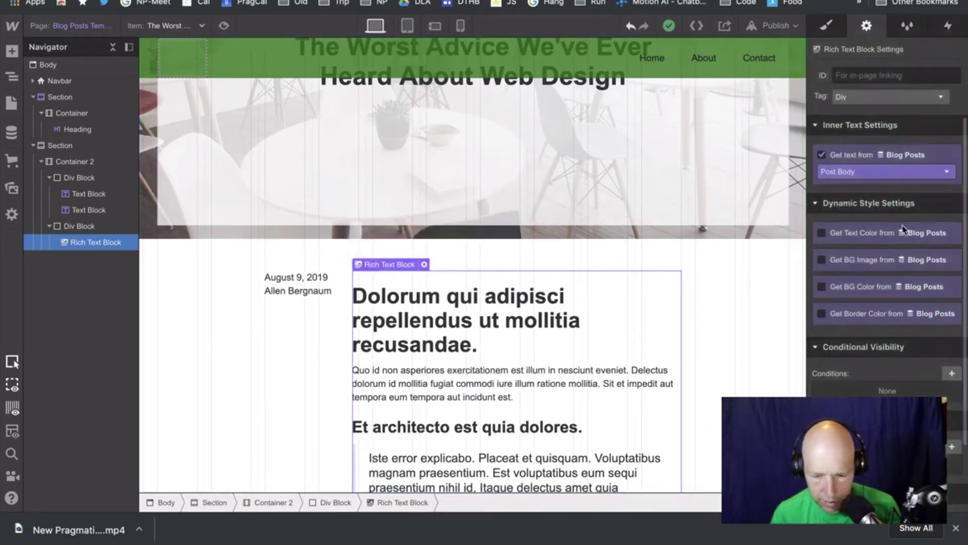
{"action": "left_click", "coordinate": [828, 25]}
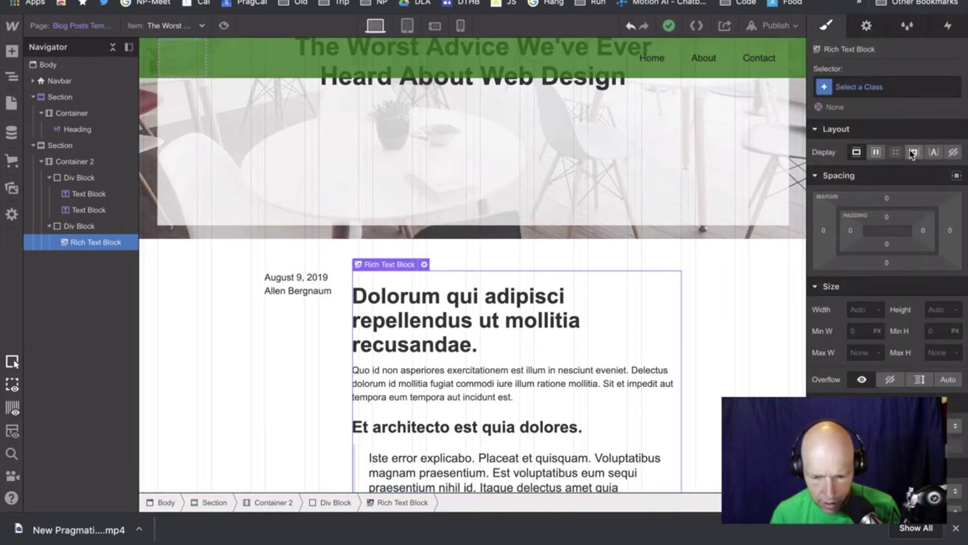
Try to find an h2 selector for the rich text block, then cancel the entry.
{"action": "left_click", "coordinate": [851, 89]}
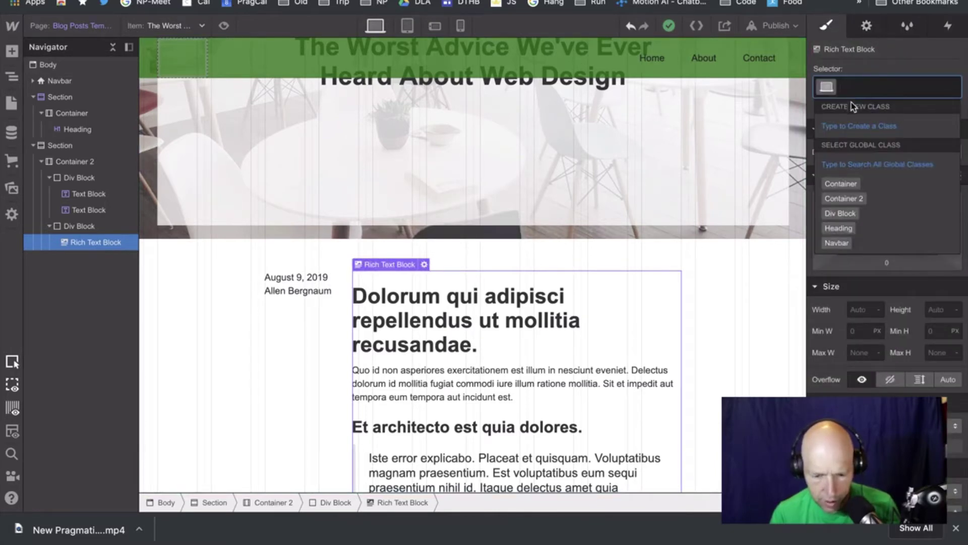
{"action": "type", "text": "h2"}
{"action": "key", "text": "Escape"}
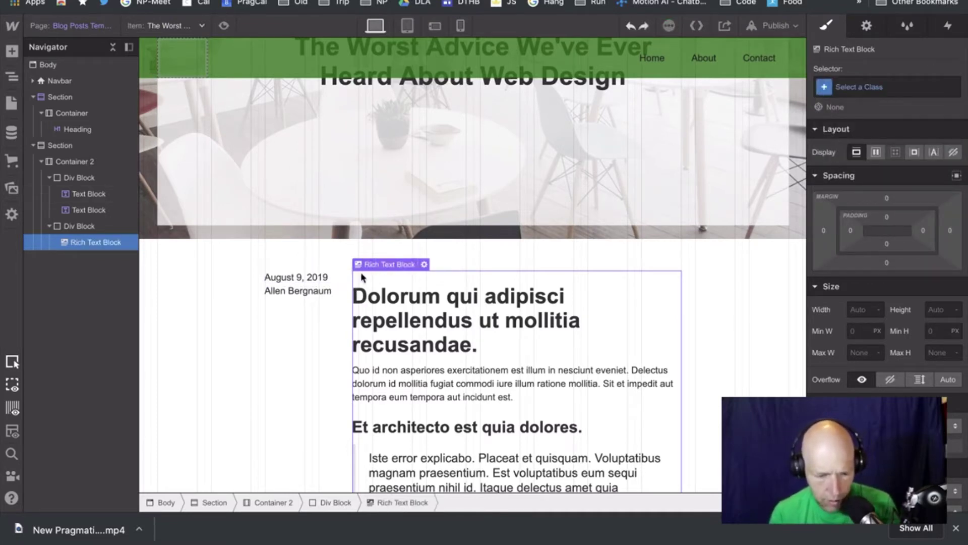
{"action": "left_click", "coordinate": [424, 264]}
{"action": "left_click", "coordinate": [586, 258]}
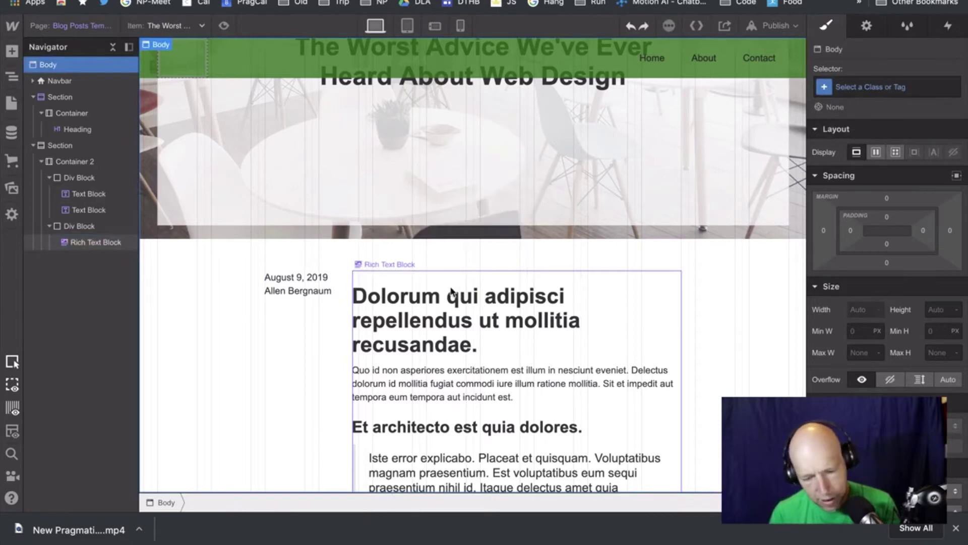
{"action": "left_click", "coordinate": [530, 342]}
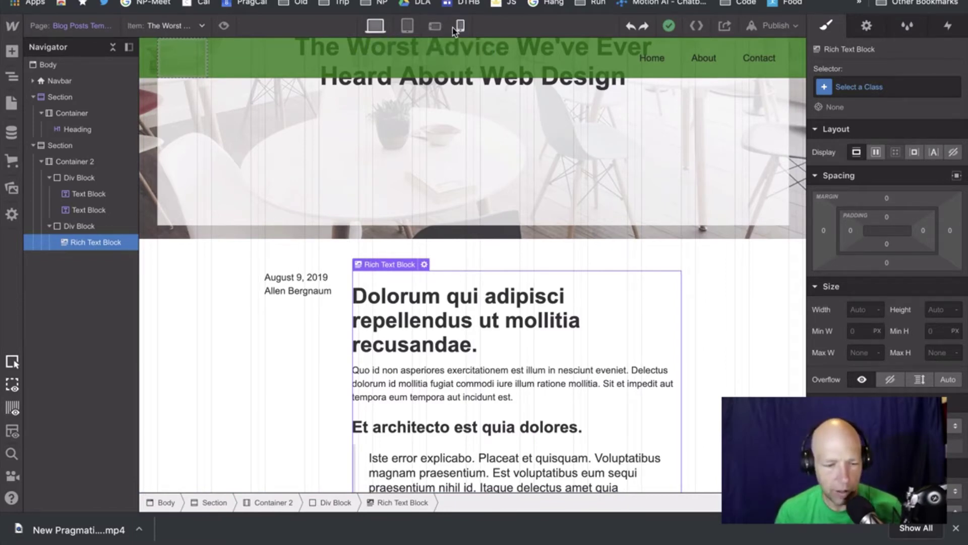
{"action": "scroll", "coordinate": [497, 224], "scroll_direction": "up", "scroll_amount": 4}
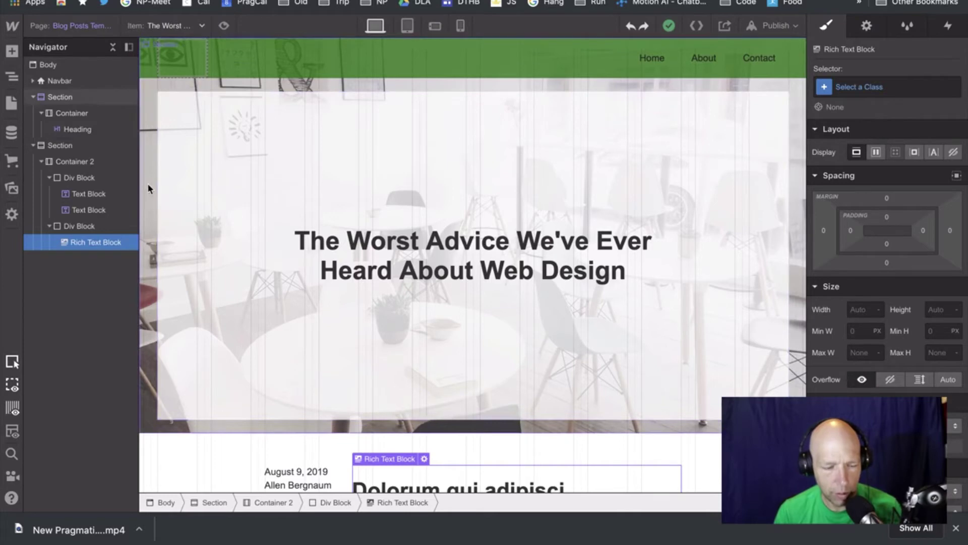
Move the author text block above the date text block inside Container 2's first div block.
{"action": "scroll", "coordinate": [417, 324], "scroll_direction": "down", "scroll_amount": 6}
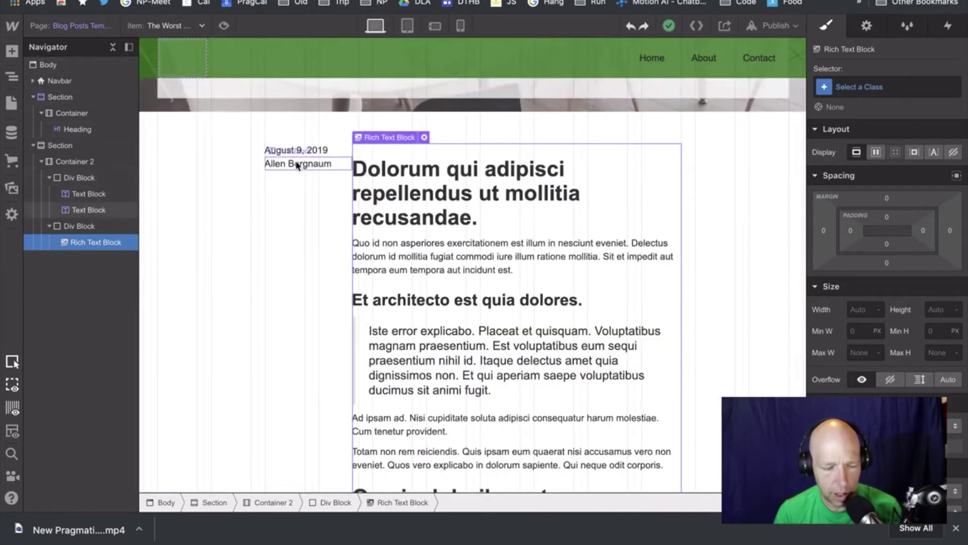
{"action": "left_click_drag", "start_coordinate": [299, 158], "coordinate": [299, 148]}
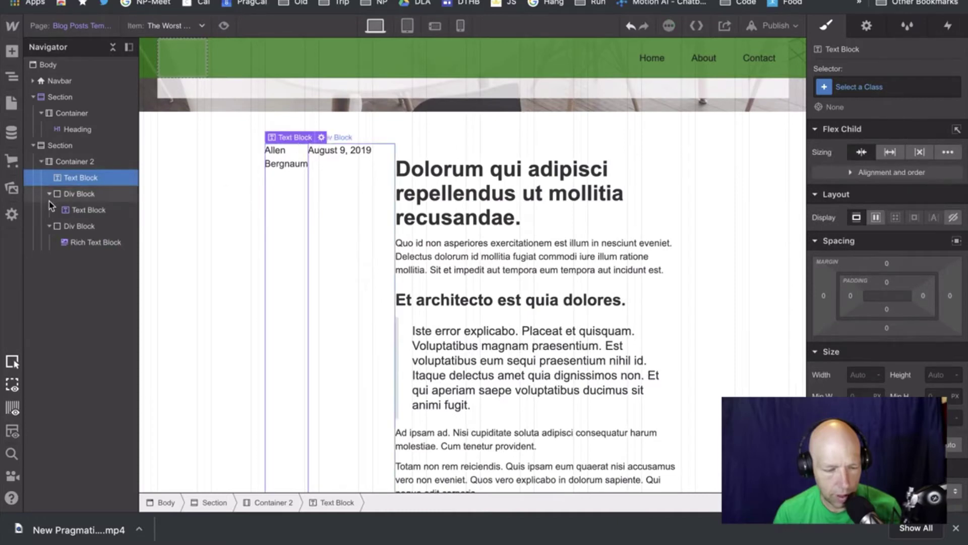
{"action": "left_click_drag", "start_coordinate": [76, 175], "coordinate": [83, 196]}
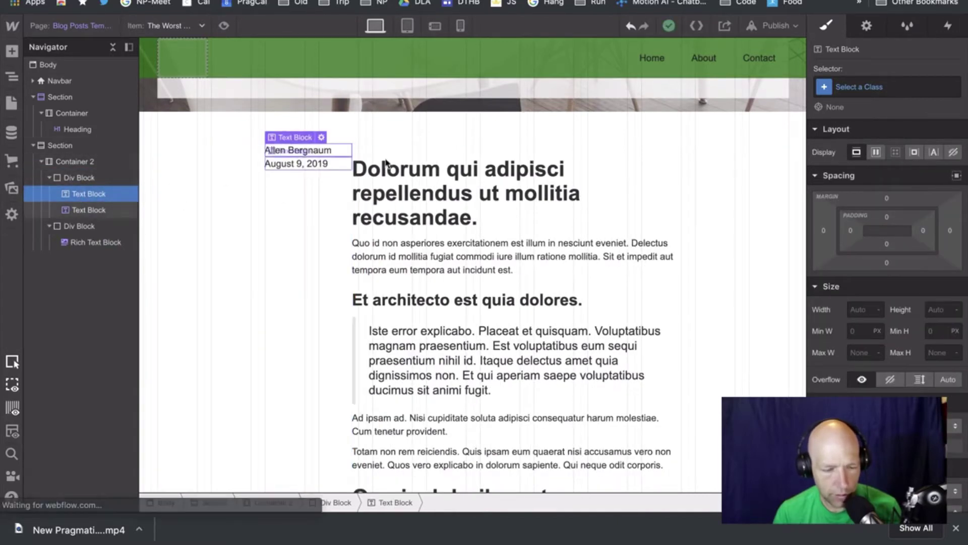
Preview the template with the items "7 Ways To Improve Website Usability And Accessibility" and "10 Quick Tips About Blogging".
{"action": "scroll", "coordinate": [507, 108], "scroll_direction": "up", "scroll_amount": 6}
{"action": "left_click", "coordinate": [201, 25]}
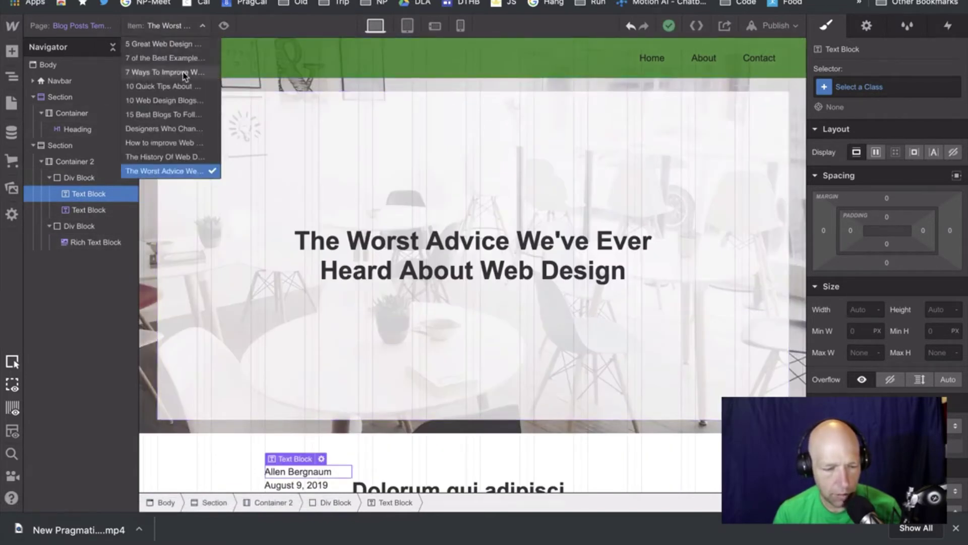
{"action": "left_click", "coordinate": [167, 72]}
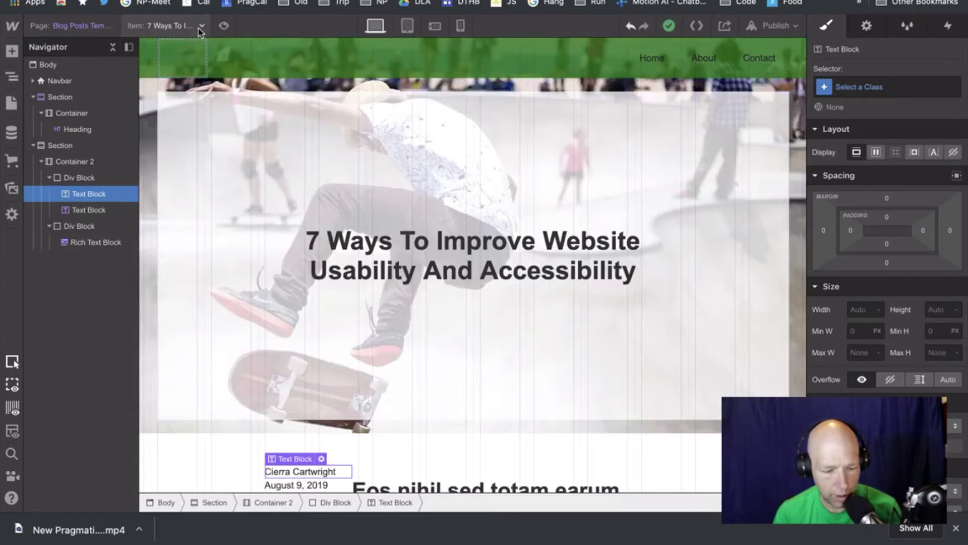
{"action": "left_click", "coordinate": [200, 28]}
{"action": "left_click", "coordinate": [185, 84]}
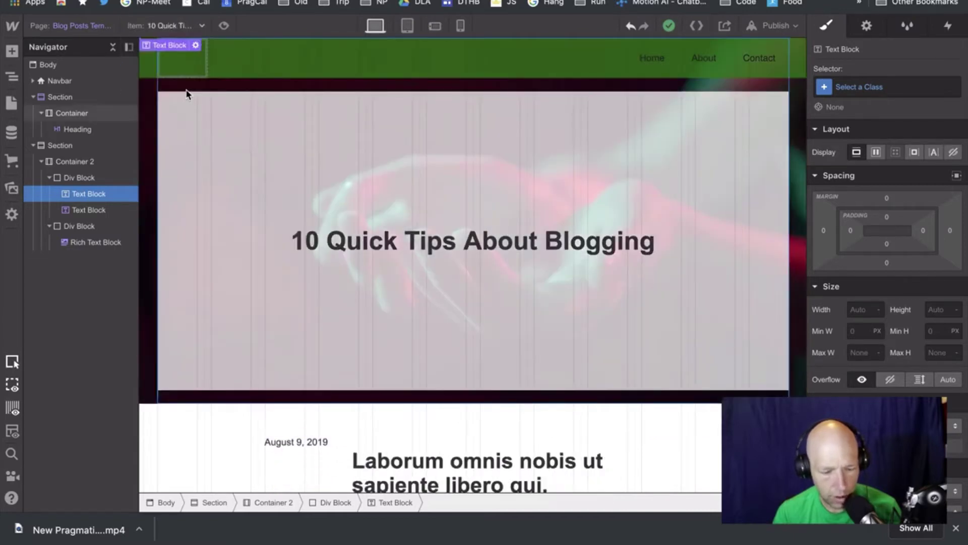
Set Container 2's display to block for the phone portrait breakpoint.
{"action": "left_click", "coordinate": [455, 30]}
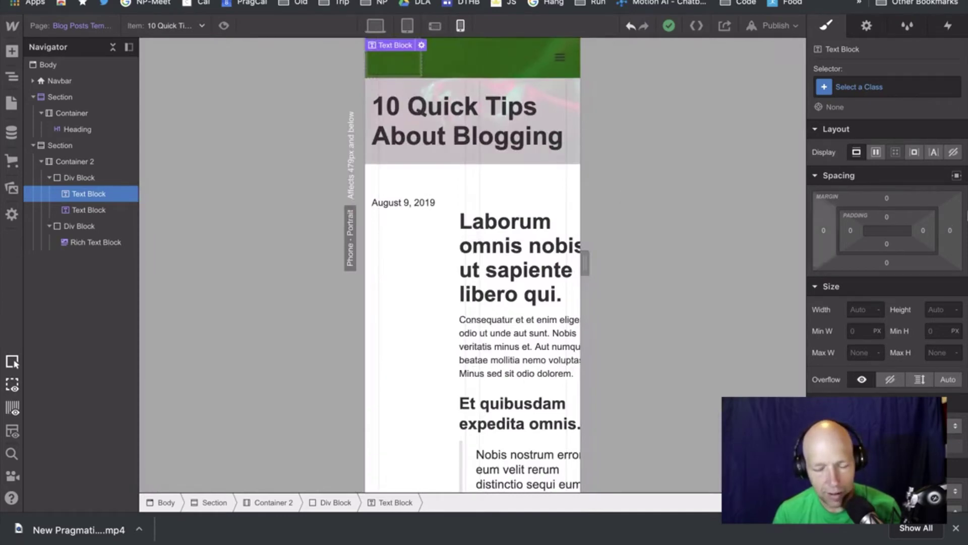
{"action": "left_click", "coordinate": [855, 155]}
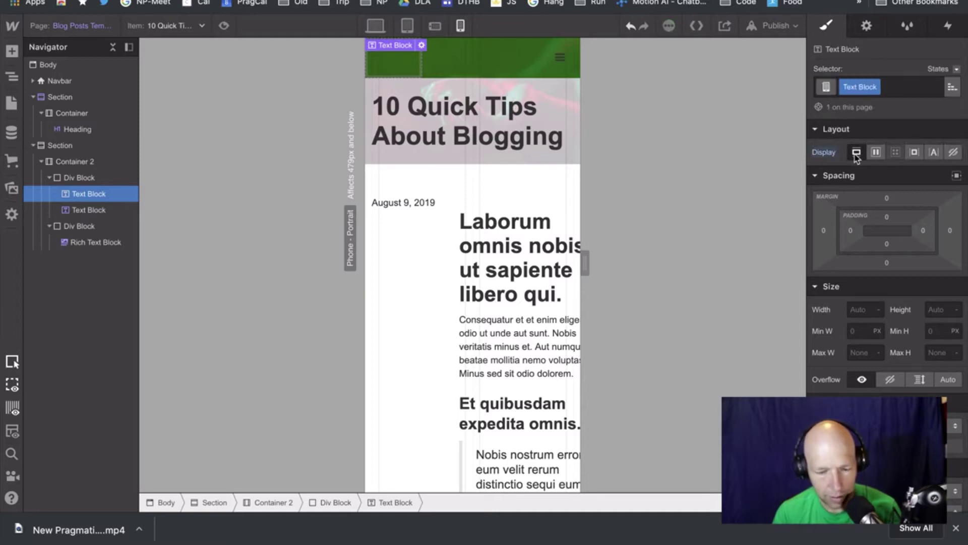
{"action": "left_click", "coordinate": [80, 162]}
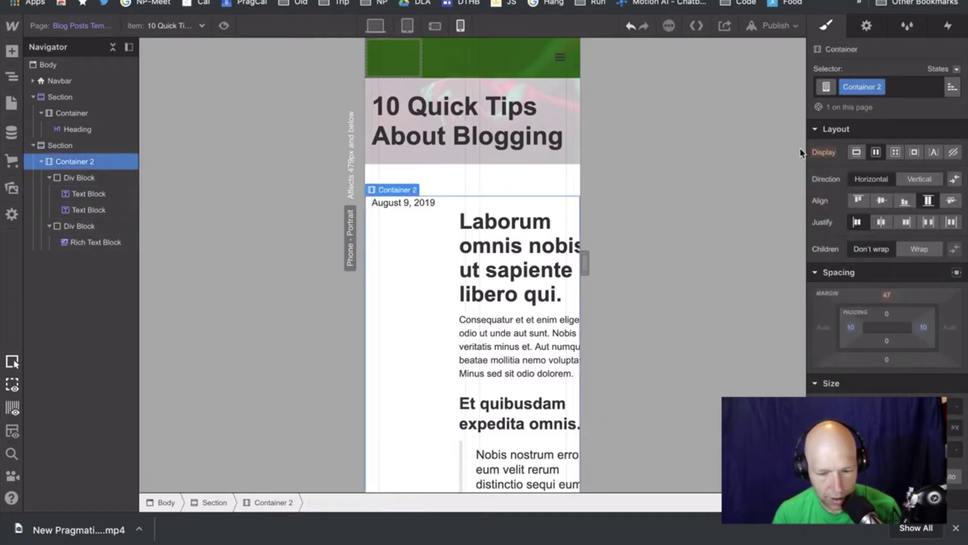
{"action": "left_click", "coordinate": [857, 152]}
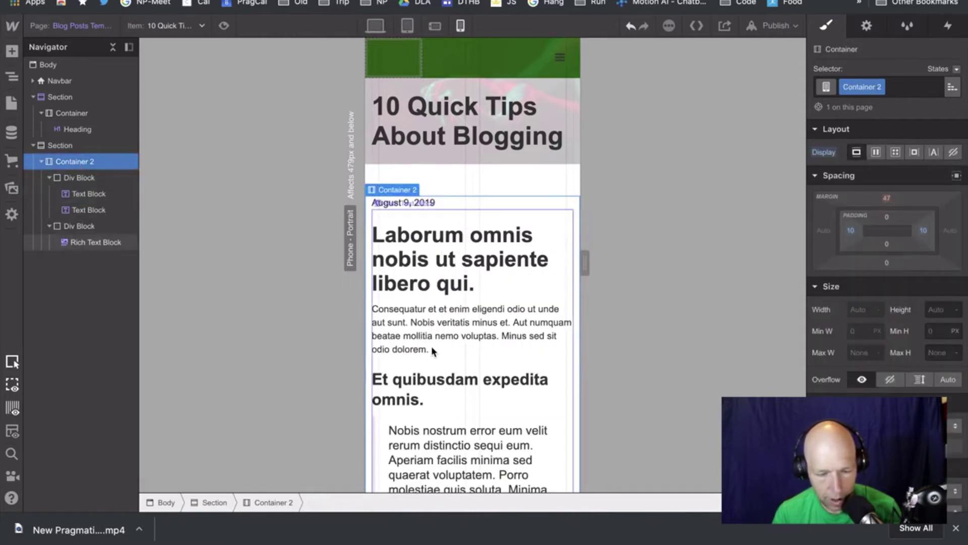
Compare the template's desktop and phone portrait layouts, including with the item "7 of the Best Examples of Beautiful Blog Design".
{"action": "left_click", "coordinate": [380, 28]}
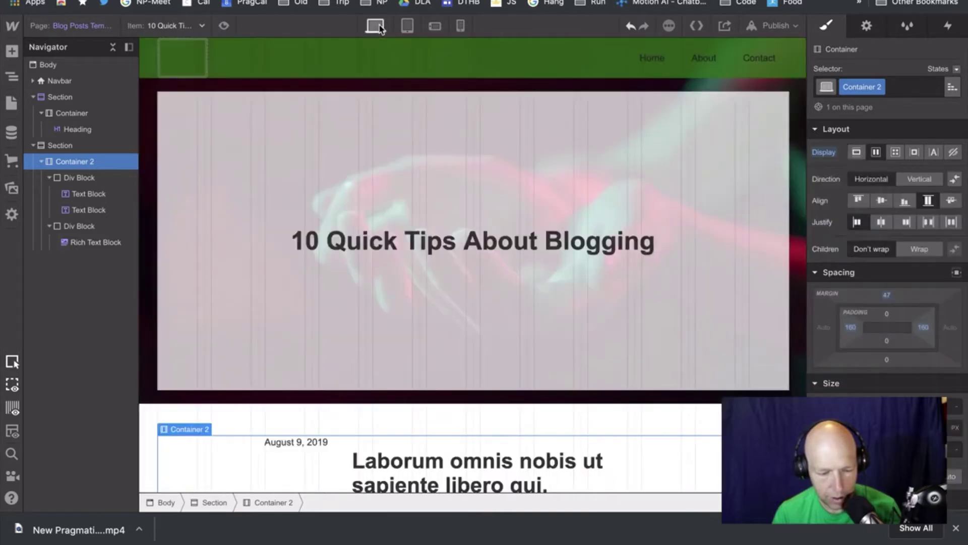
{"action": "left_click", "coordinate": [460, 26]}
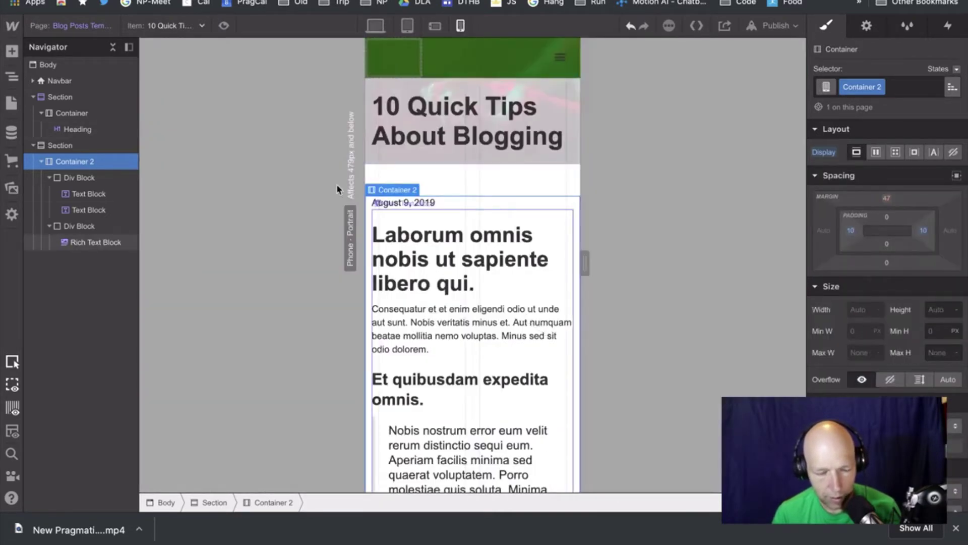
{"action": "left_click", "coordinate": [200, 25]}
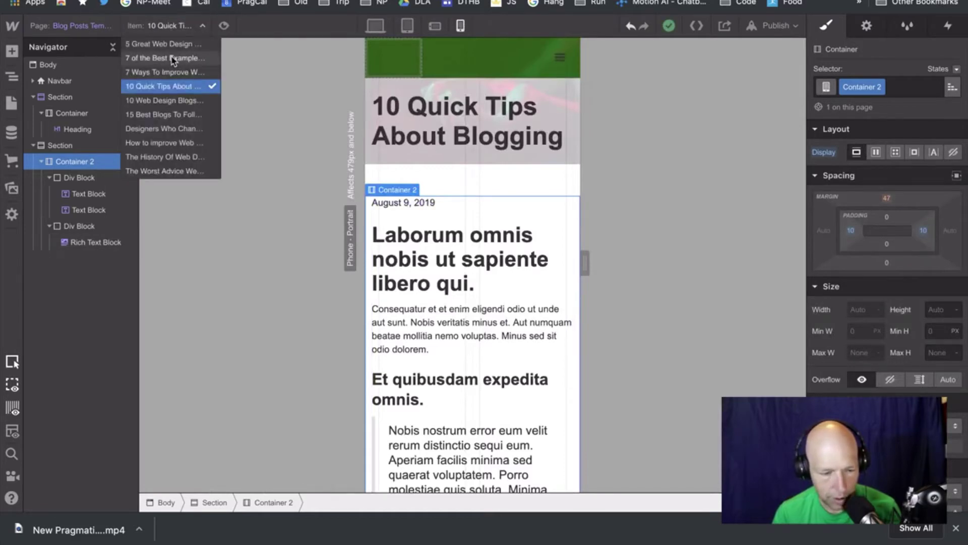
{"action": "left_click", "coordinate": [171, 58]}
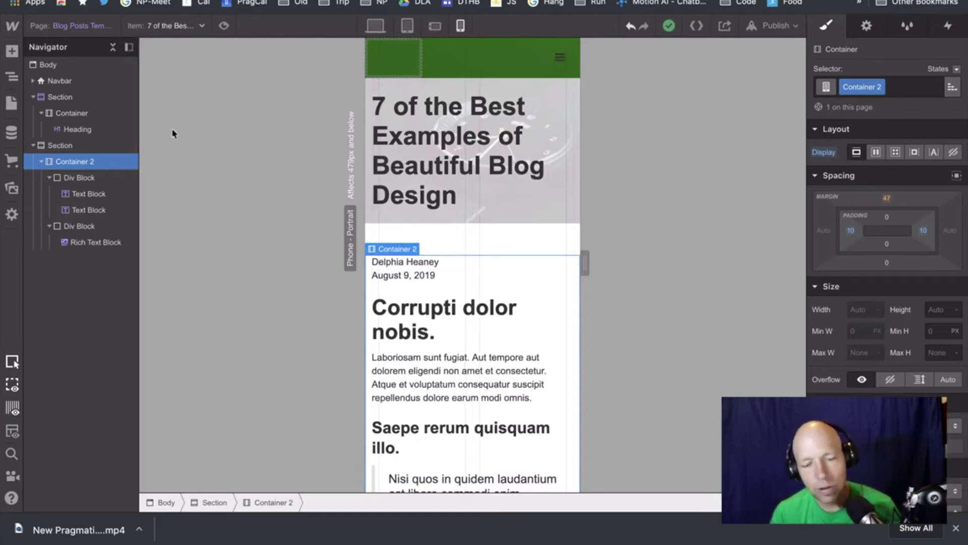
{"action": "left_click", "coordinate": [369, 30]}
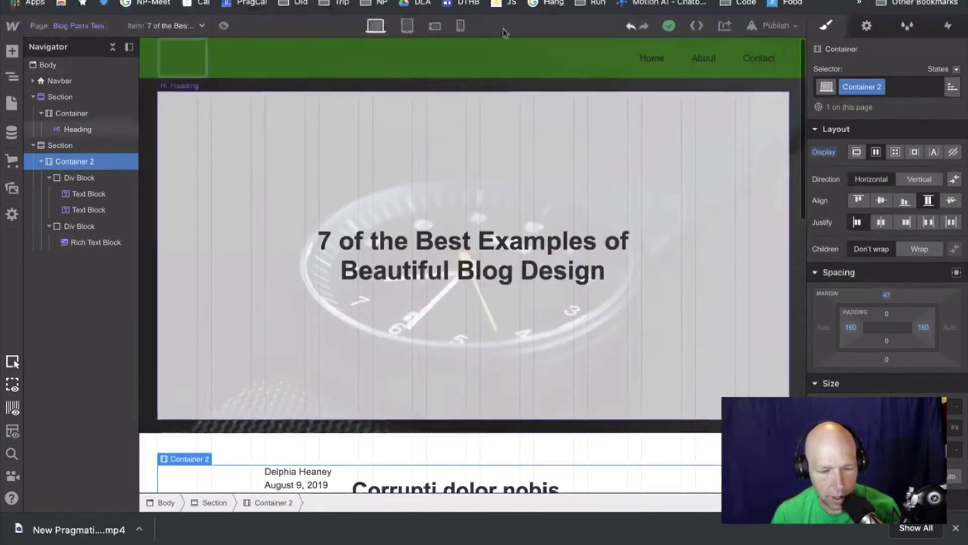
{"action": "left_click", "coordinate": [460, 28]}
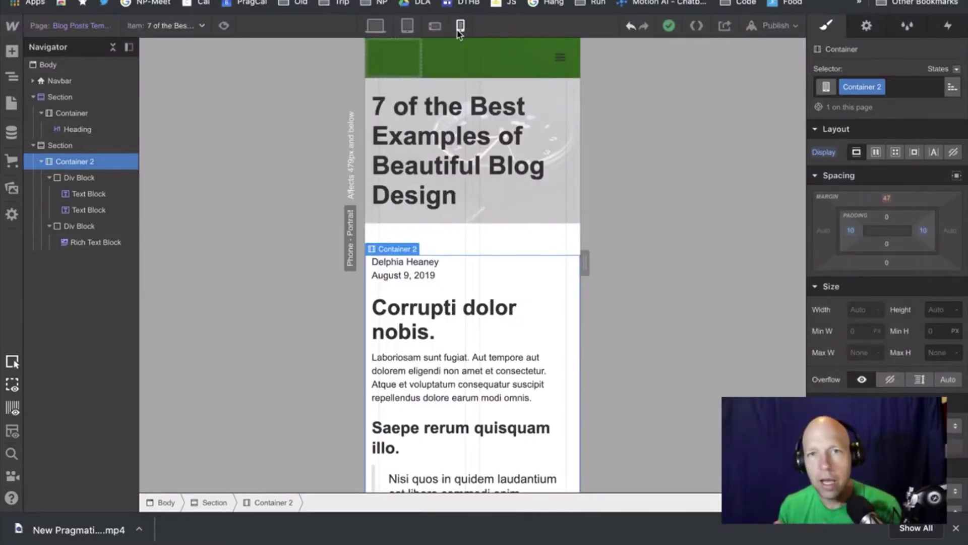
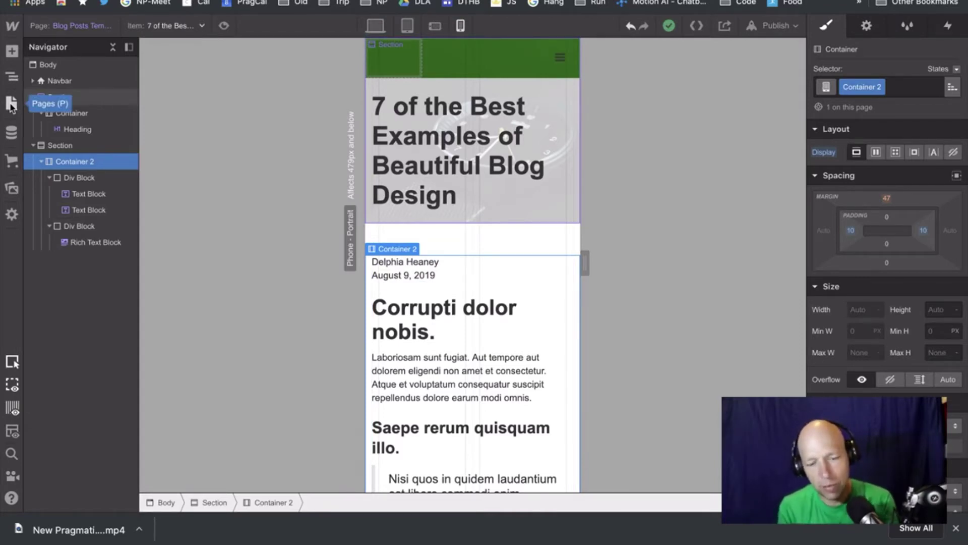
Open the Home page and show it at the desktop breakpoint.
{"action": "left_click", "coordinate": [11, 105]}
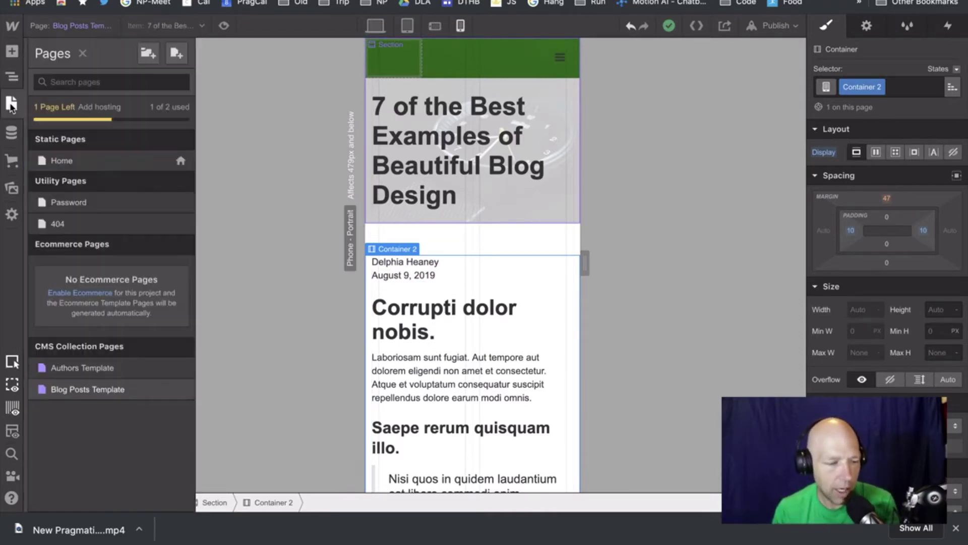
{"action": "left_click", "coordinate": [92, 169]}
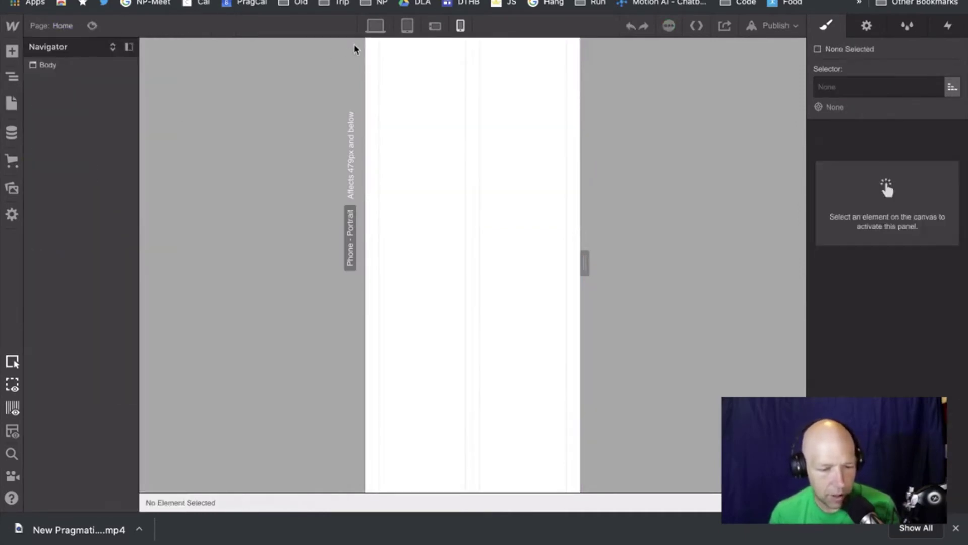
{"action": "left_click", "coordinate": [376, 27]}
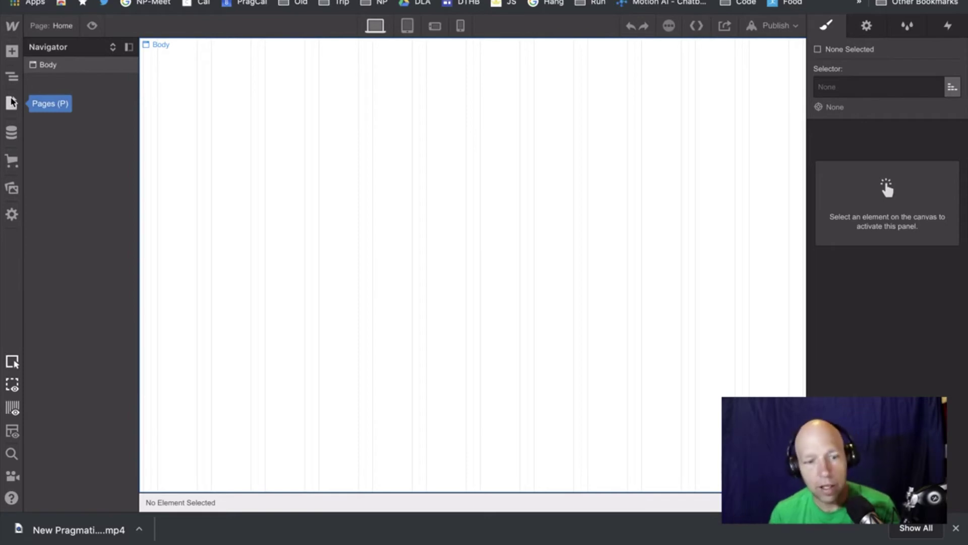
Add a Collection List to the Home page body and set its source to Blog Posts.
{"action": "left_click", "coordinate": [12, 51]}
{"action": "scroll", "coordinate": [105, 376], "scroll_direction": "down", "scroll_amount": 5}
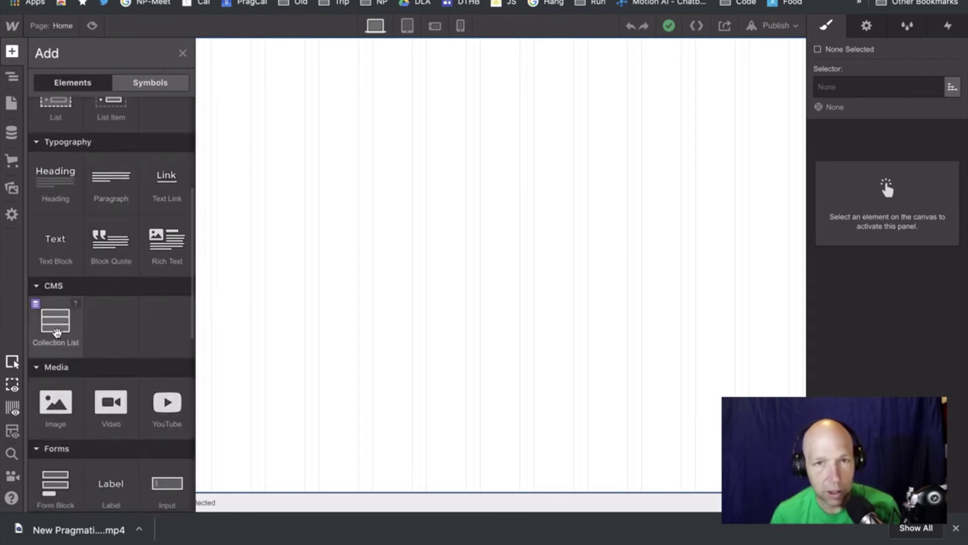
{"action": "left_click_drag", "start_coordinate": [57, 332], "coordinate": [479, 233]}
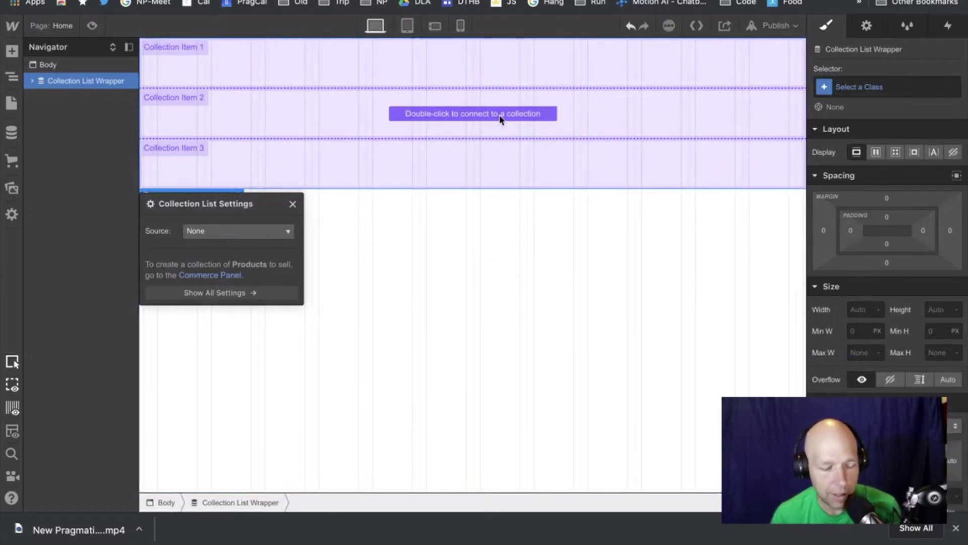
{"action": "left_click", "coordinate": [249, 238]}
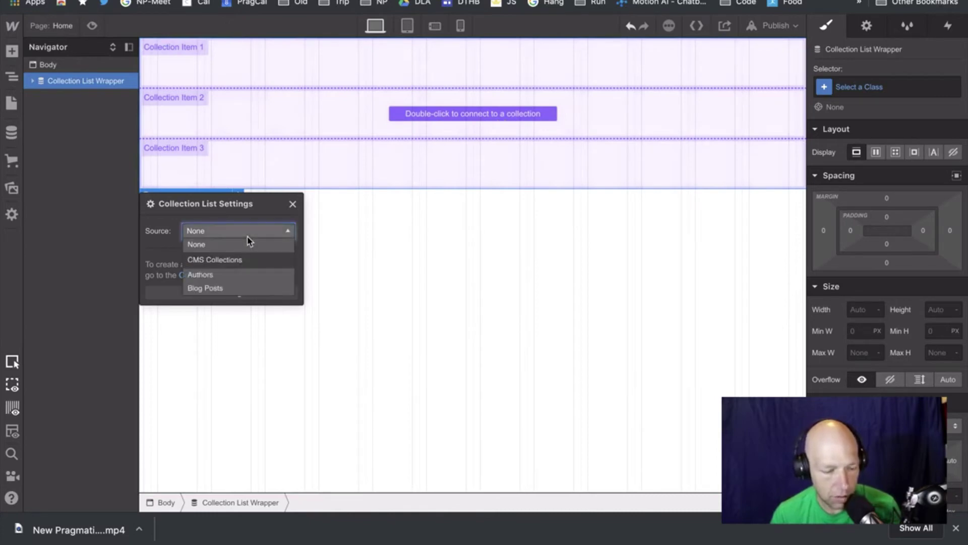
{"action": "left_click", "coordinate": [208, 288]}
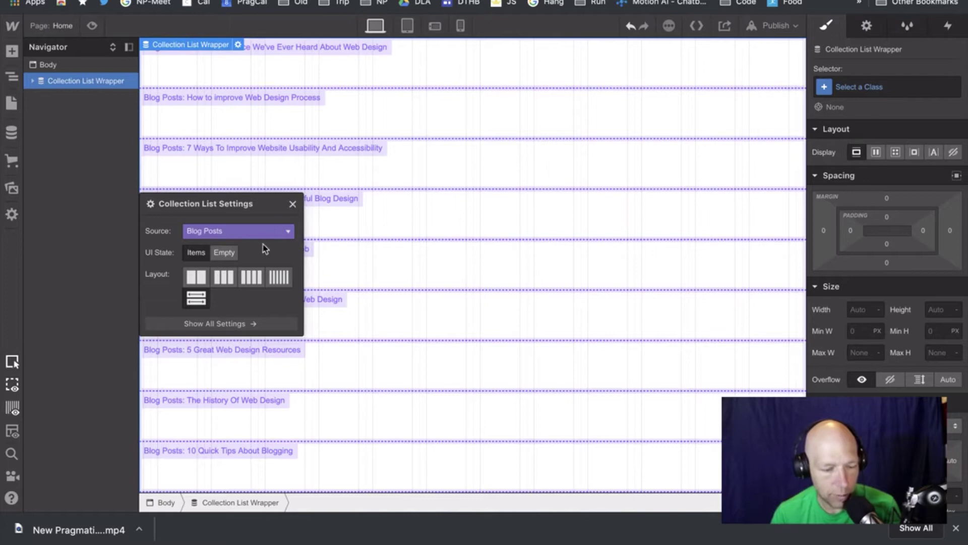
Try the three-, four- and six-column layouts on the collection list, ending with the two-column layout.
{"action": "left_click", "coordinate": [224, 279]}
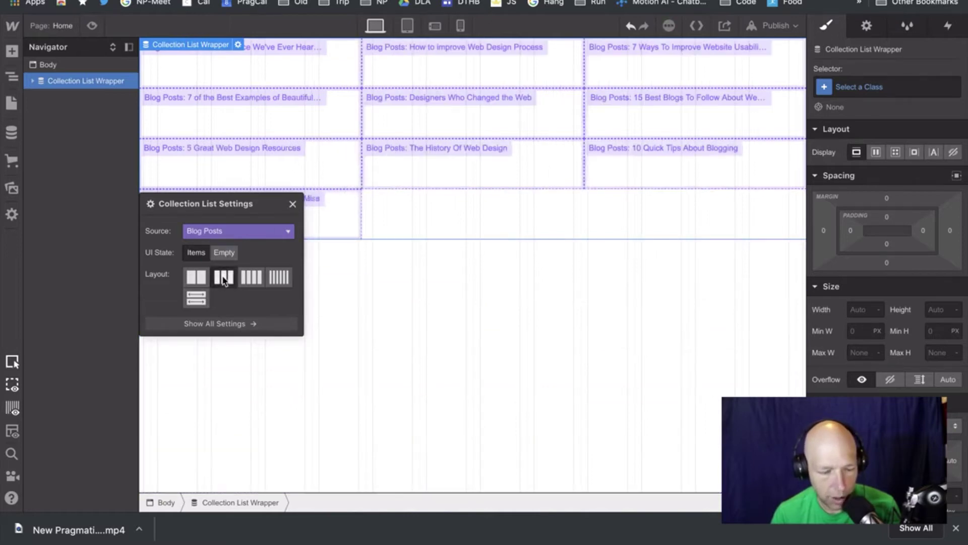
{"action": "left_click", "coordinate": [259, 276]}
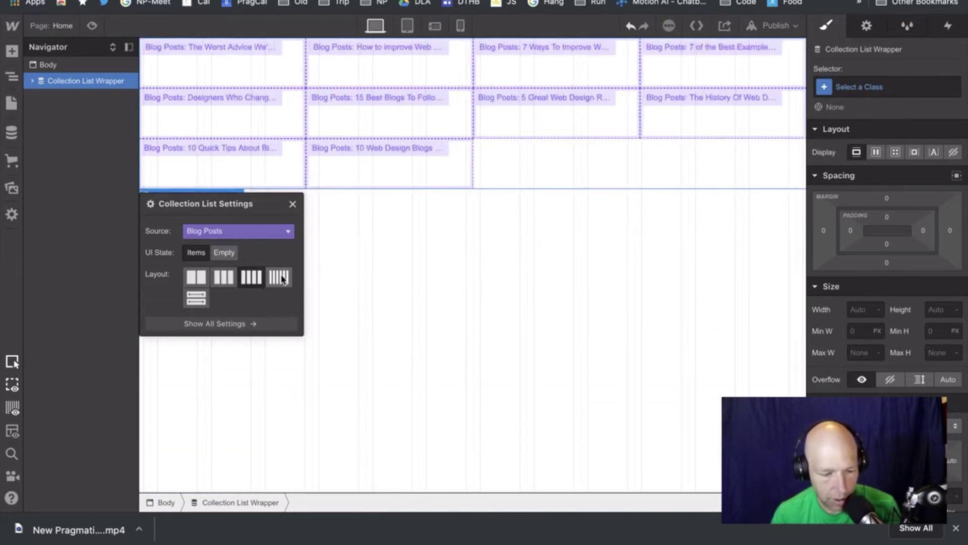
{"action": "left_click", "coordinate": [279, 277]}
{"action": "left_click", "coordinate": [197, 284]}
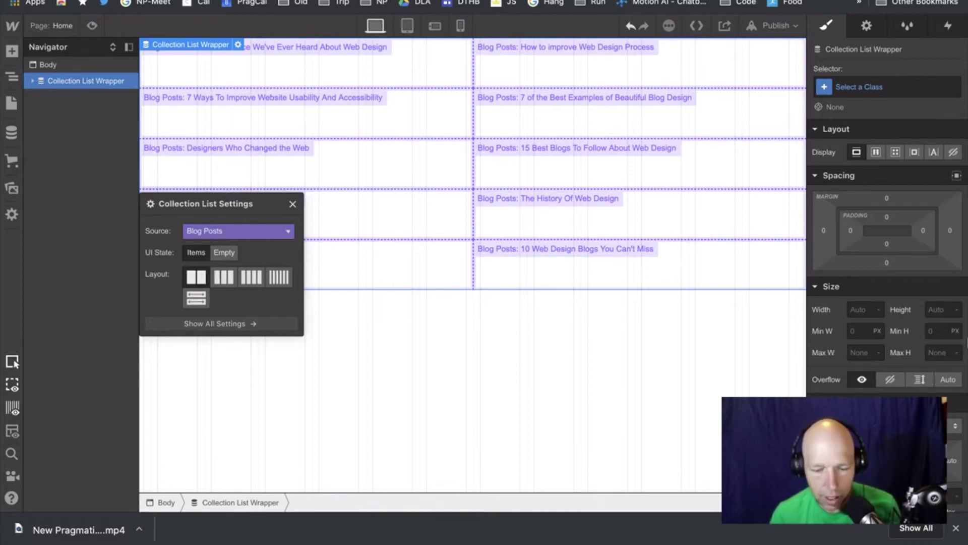
Widen the collection list wrapper's left and right margins equally so that the list is narrower and centred on the page.
{"action": "left_click_drag", "start_coordinate": [851, 231], "coordinate": [823, 235]}
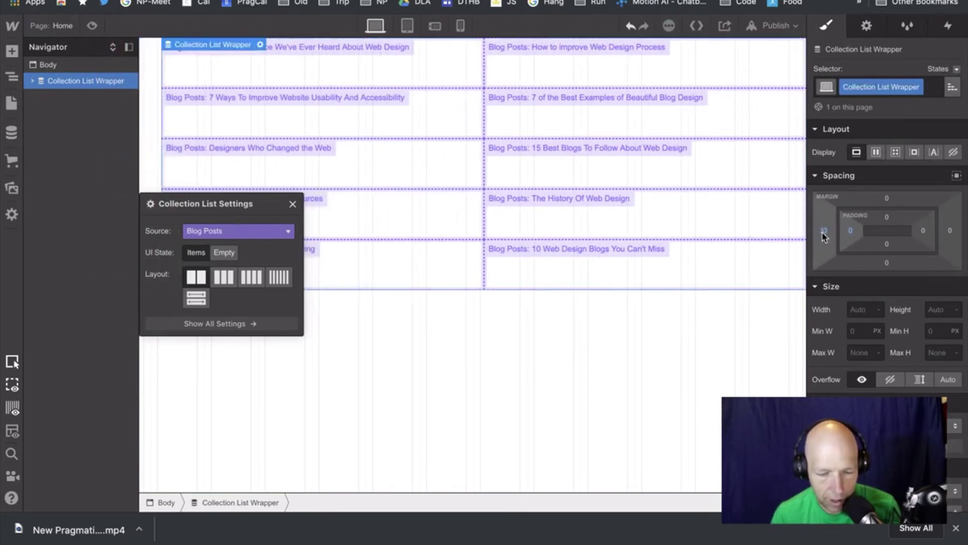
{"action": "left_click", "coordinate": [825, 235]}
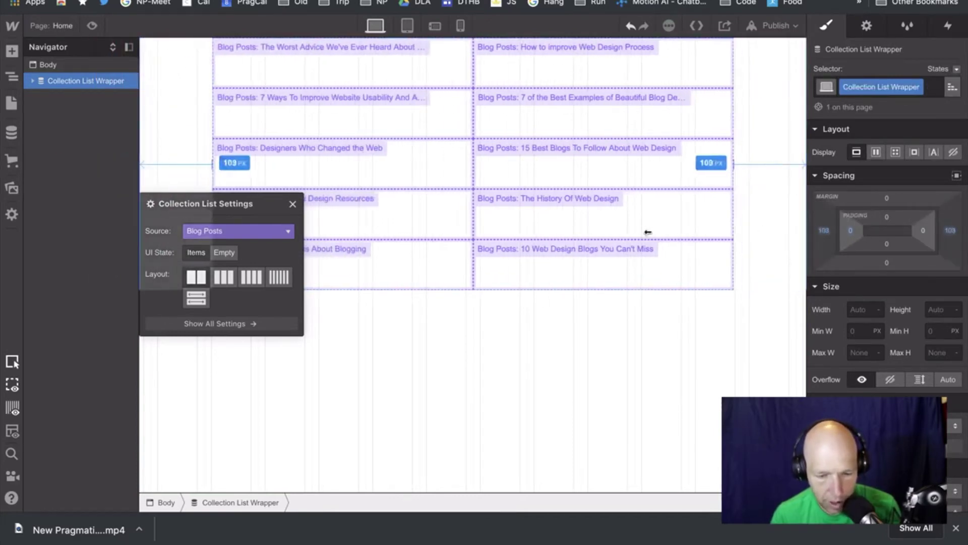
{"action": "left_click_drag", "start_coordinate": [620, 234], "coordinate": [514, 245]}
Change the collection list wrapper's display to grid and set the list items to the full-width row layout.
{"action": "left_click", "coordinate": [896, 153]}
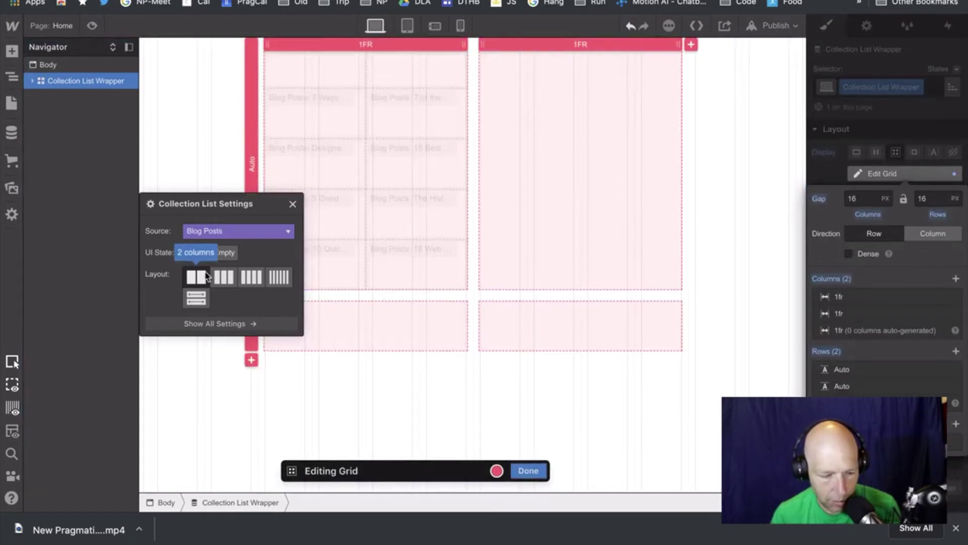
{"action": "left_click", "coordinate": [198, 301]}
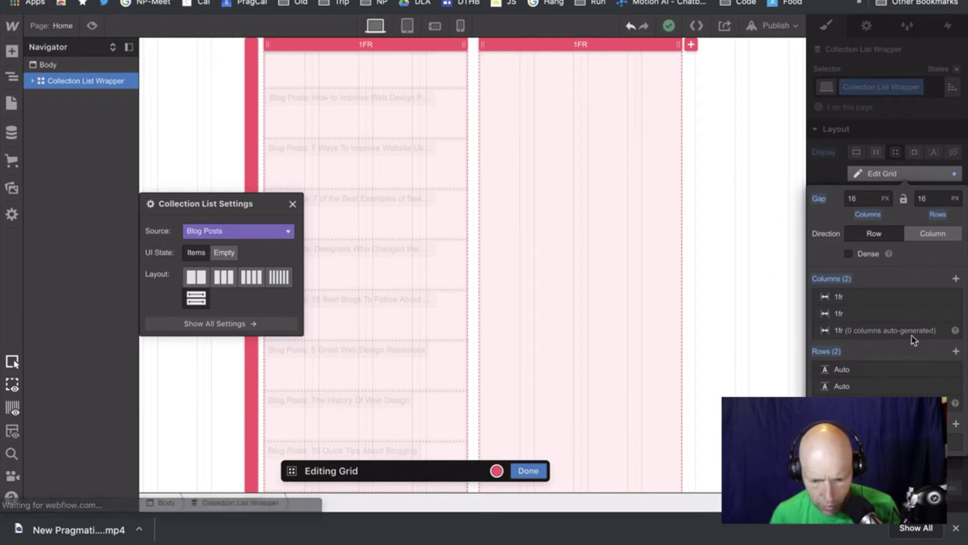
Try the grid's Dense option and Column direction, then return to the Row direction.
{"action": "left_click", "coordinate": [864, 257]}
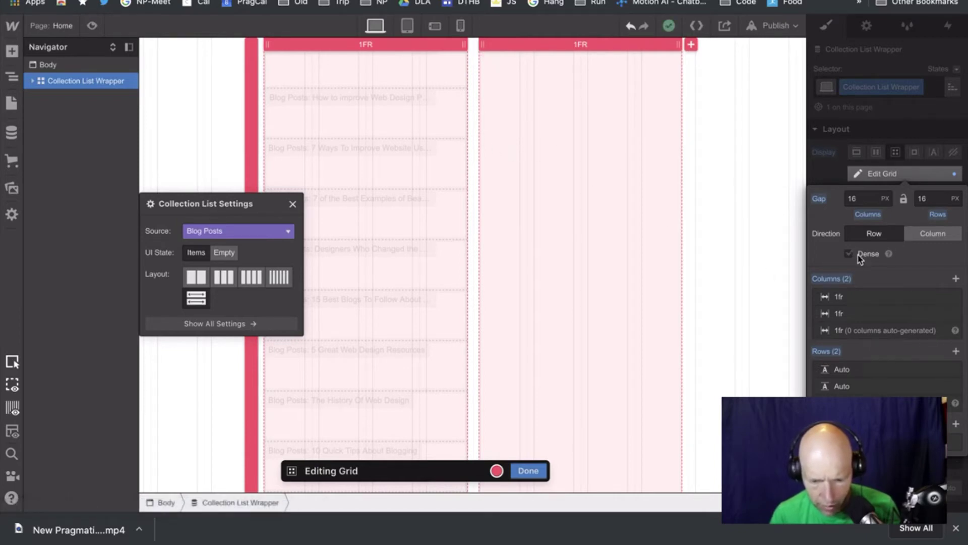
{"action": "left_click", "coordinate": [939, 238]}
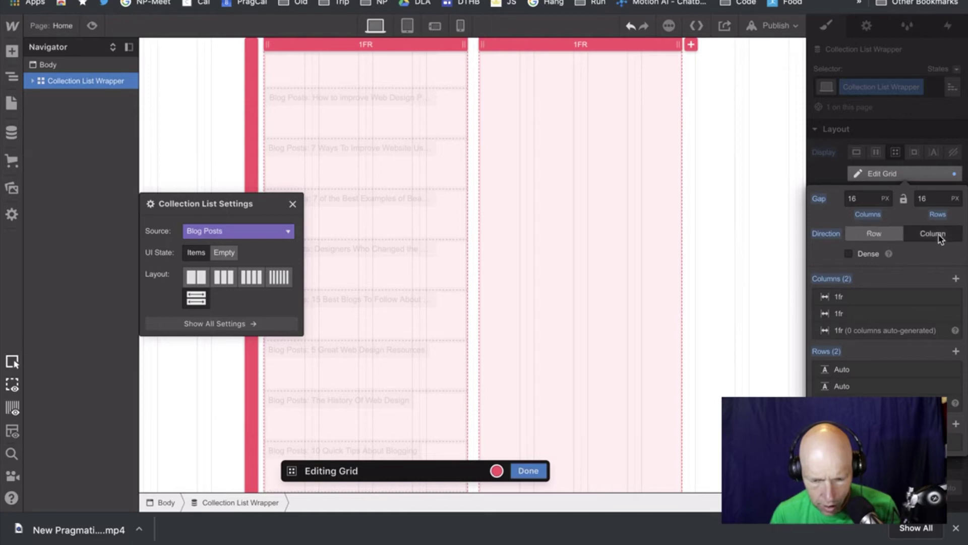
{"action": "left_click", "coordinate": [884, 234]}
Set the grid's column gap and row gap both to 5 px.
{"action": "left_click", "coordinate": [865, 199]}
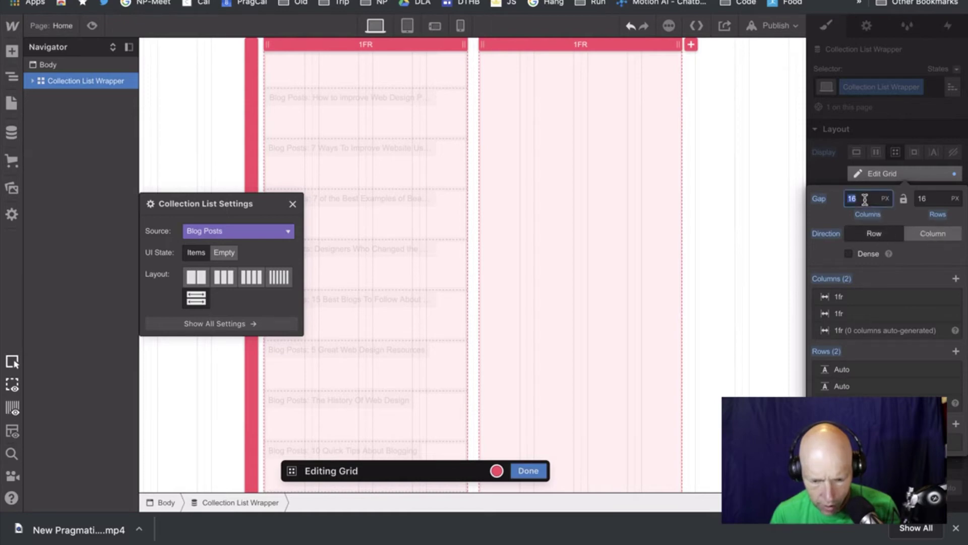
{"action": "type", "text": "5"}
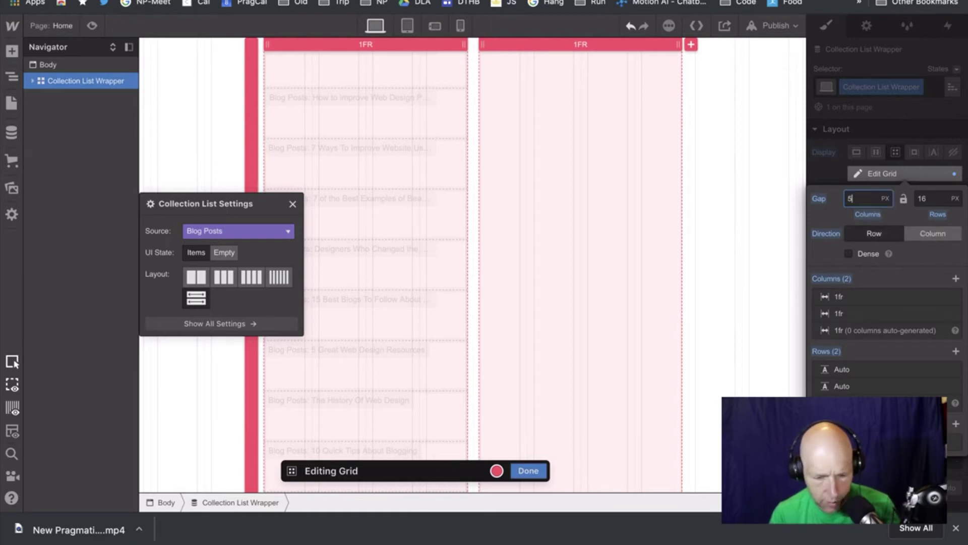
{"action": "key", "text": "Tab"}
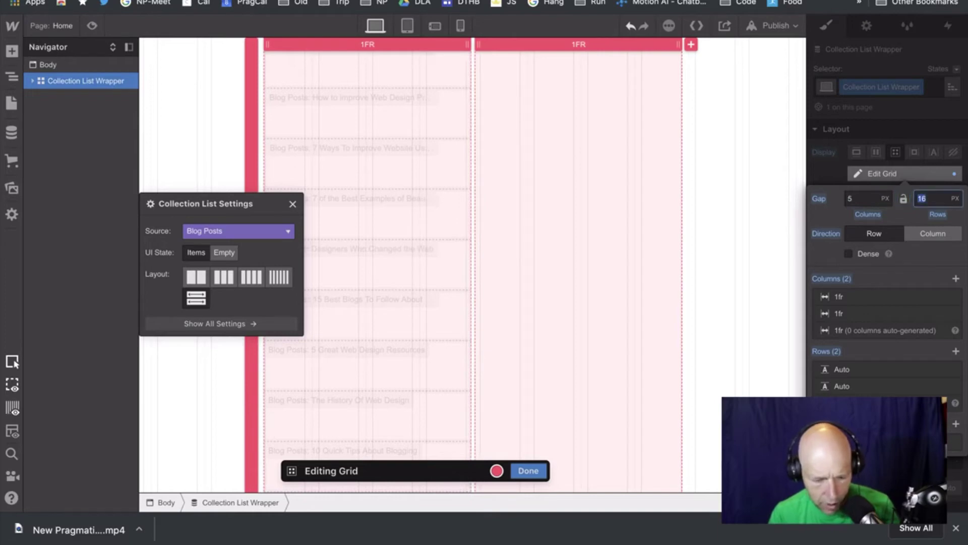
{"action": "key", "text": "Tab"}
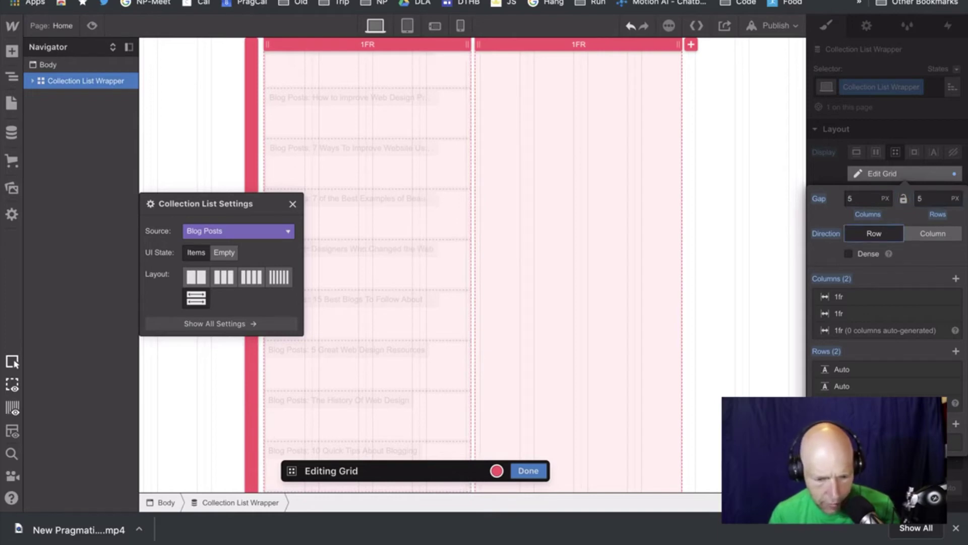
Examine the sizing and auto-fit options of the grid's first column, then close them.
{"action": "left_click", "coordinate": [903, 298]}
{"action": "key", "text": "Return"}
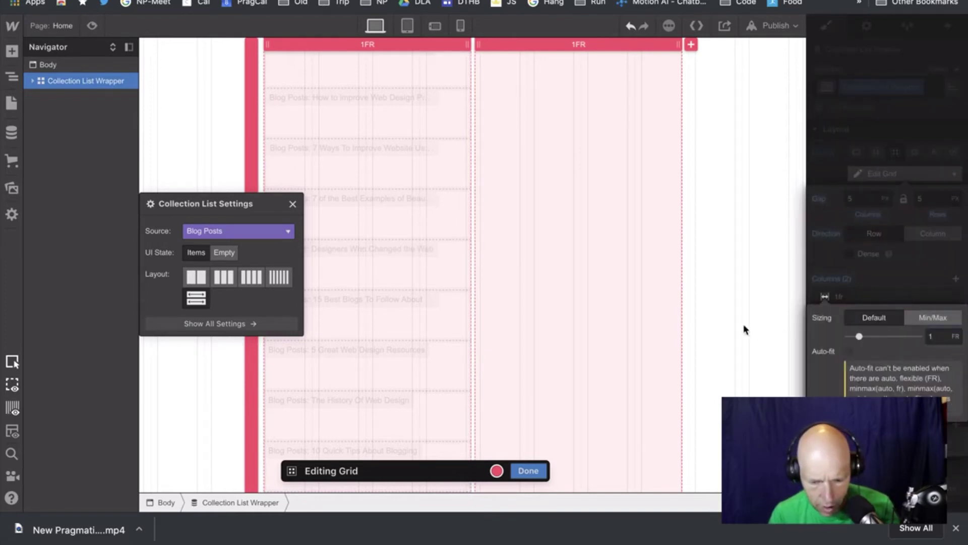
{"action": "scroll", "coordinate": [564, 250], "scroll_direction": "down", "scroll_amount": 2}
{"action": "scroll", "coordinate": [564, 250], "scroll_direction": "up", "scroll_amount": 2}
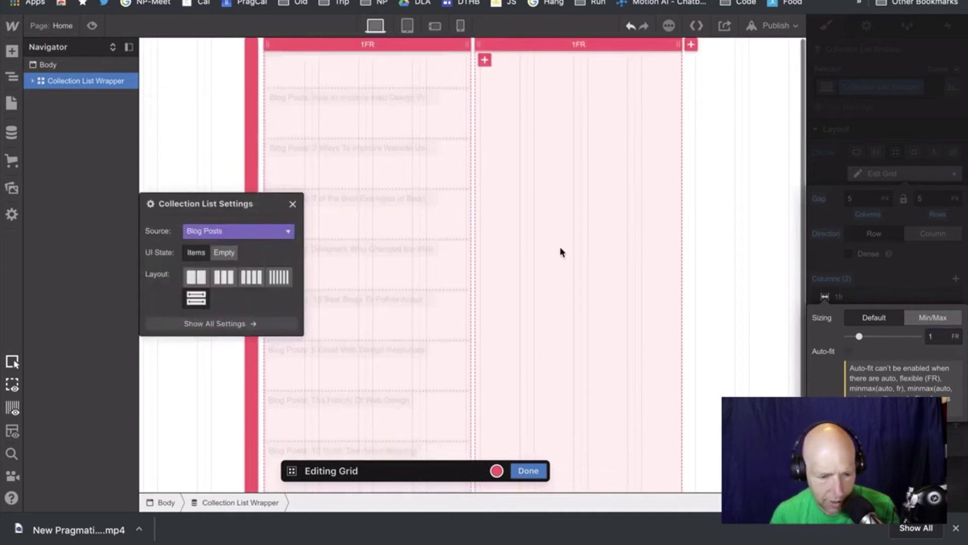
{"action": "left_click", "coordinate": [379, 44]}
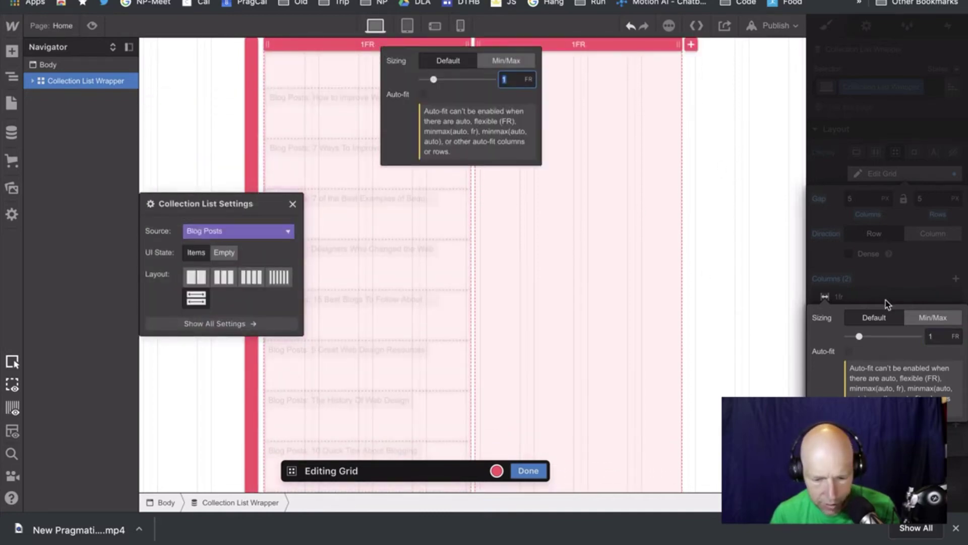
{"action": "left_click", "coordinate": [873, 283]}
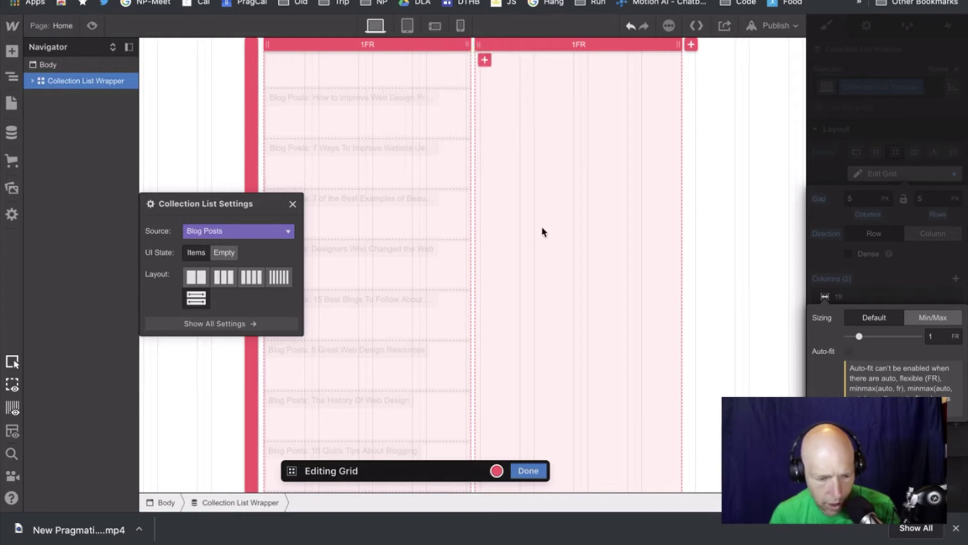
{"action": "left_click", "coordinate": [909, 224]}
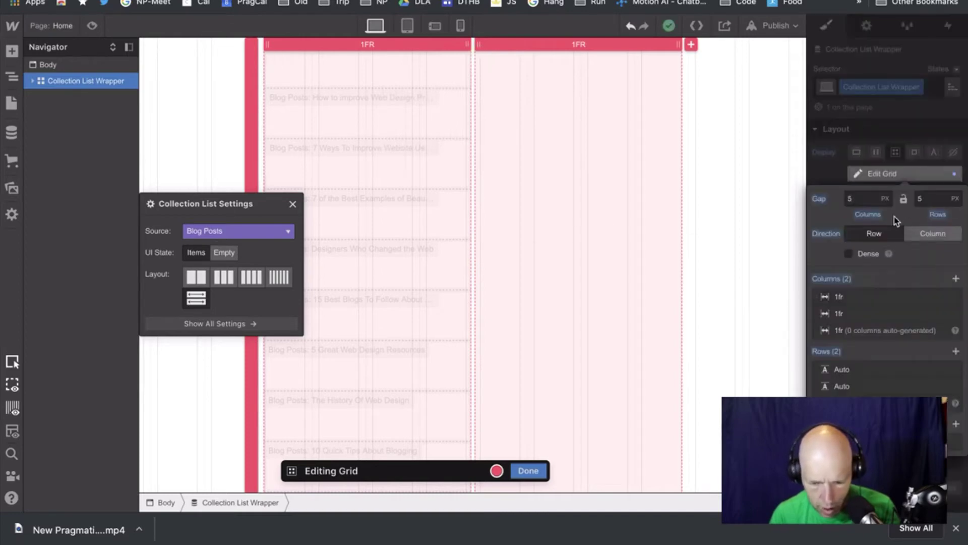
Set the grid's column gap and row gap both to 10 px and finish editing the grid.
{"action": "left_click", "coordinate": [855, 198]}
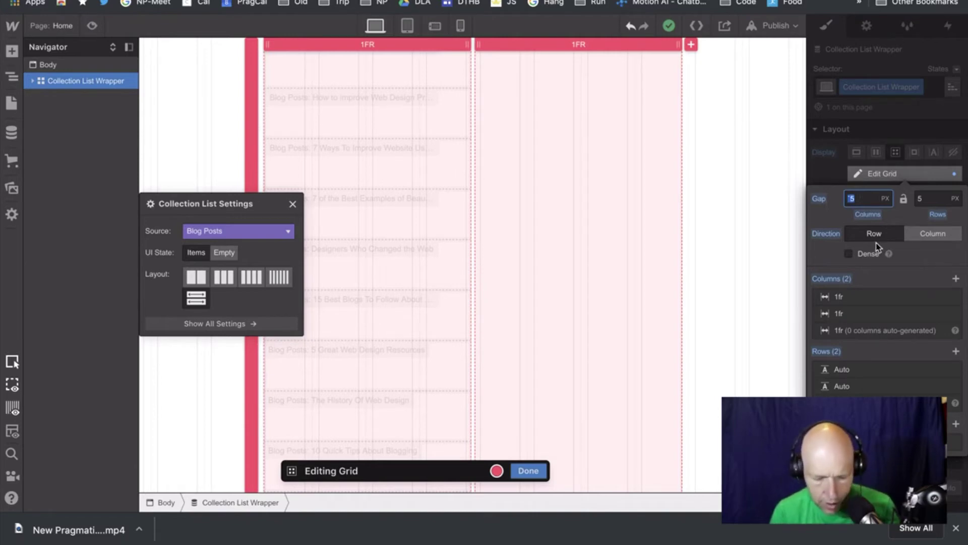
{"action": "type", "text": "5"}
{"action": "key", "text": "Tab"}
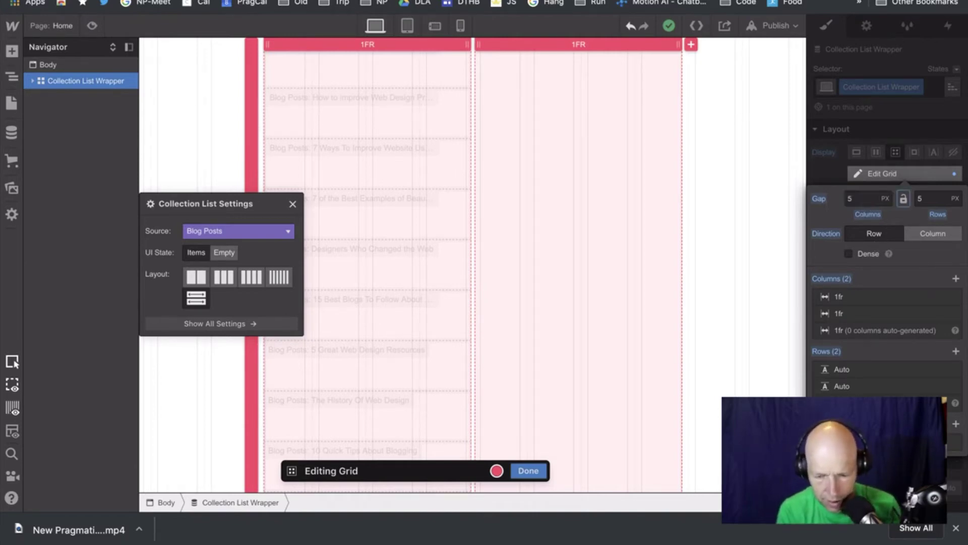
{"action": "left_click", "coordinate": [885, 199]}
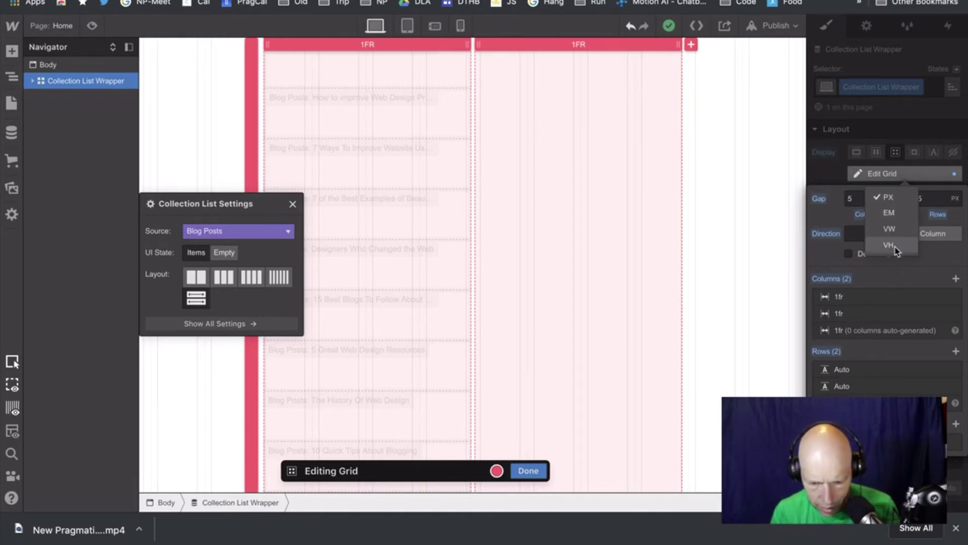
{"action": "left_click", "coordinate": [854, 198]}
{"action": "type", "text": "5"}
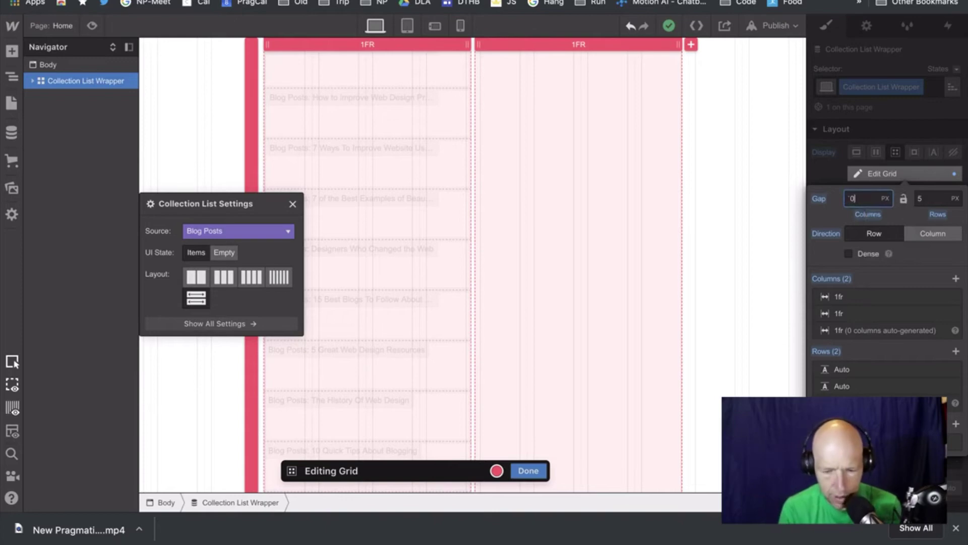
{"action": "key", "text": "Tab"}
{"action": "left_click", "coordinate": [851, 199]}
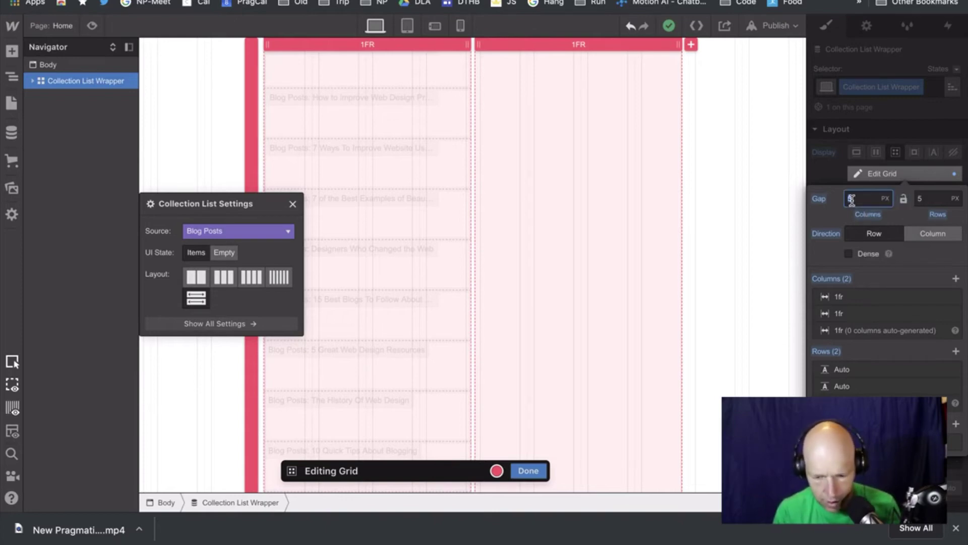
{"action": "key", "text": "Tab"}
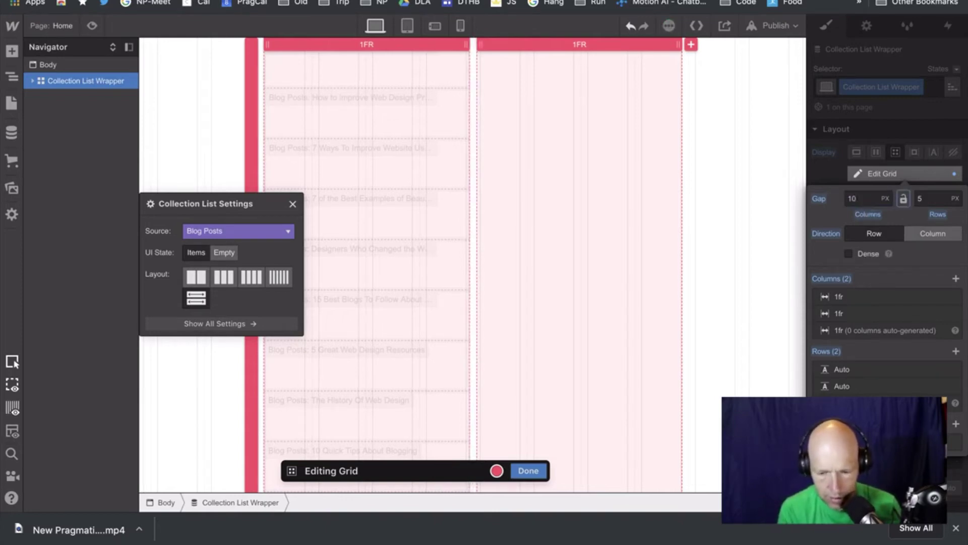
{"action": "key", "text": "Tab"}
{"action": "type", "text": "1"}
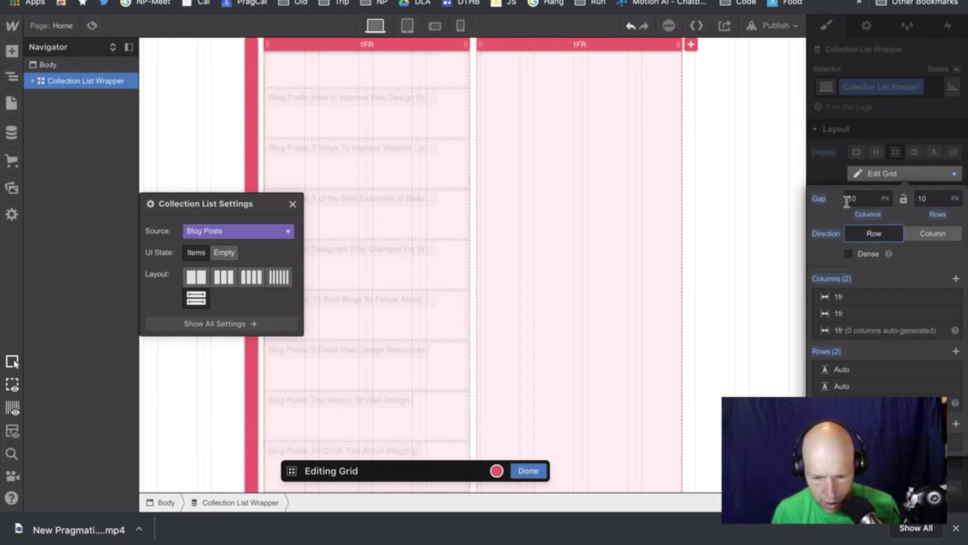
{"action": "left_click", "coordinate": [831, 160]}
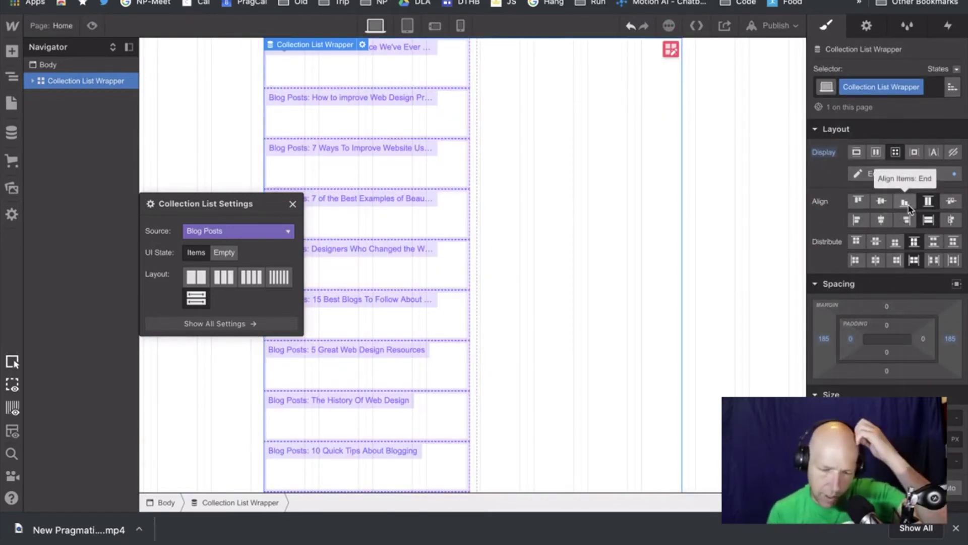
Set the grid's vertical distribution to Start, and try horizontal Start alignment for its items before restoring Stretch.
{"action": "left_click", "coordinate": [858, 246]}
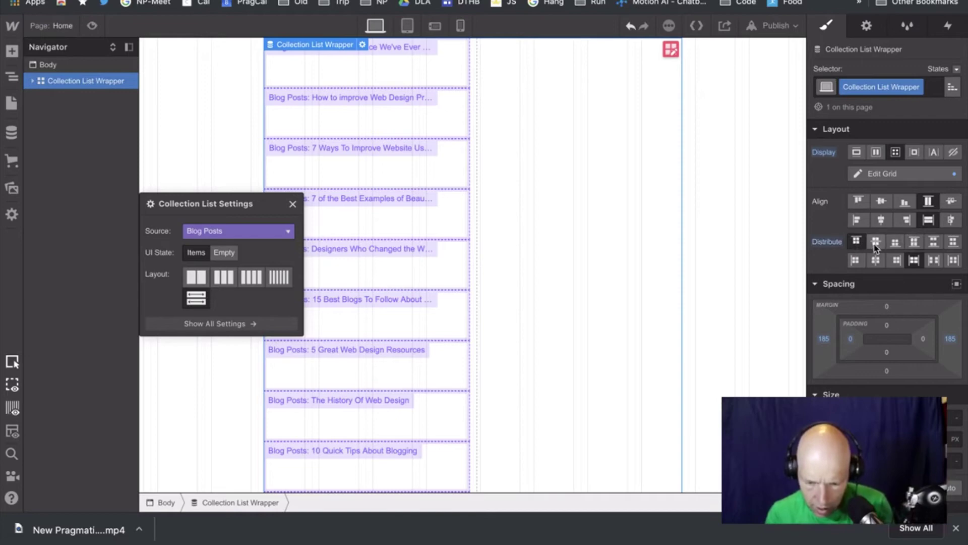
{"action": "left_click", "coordinate": [860, 221]}
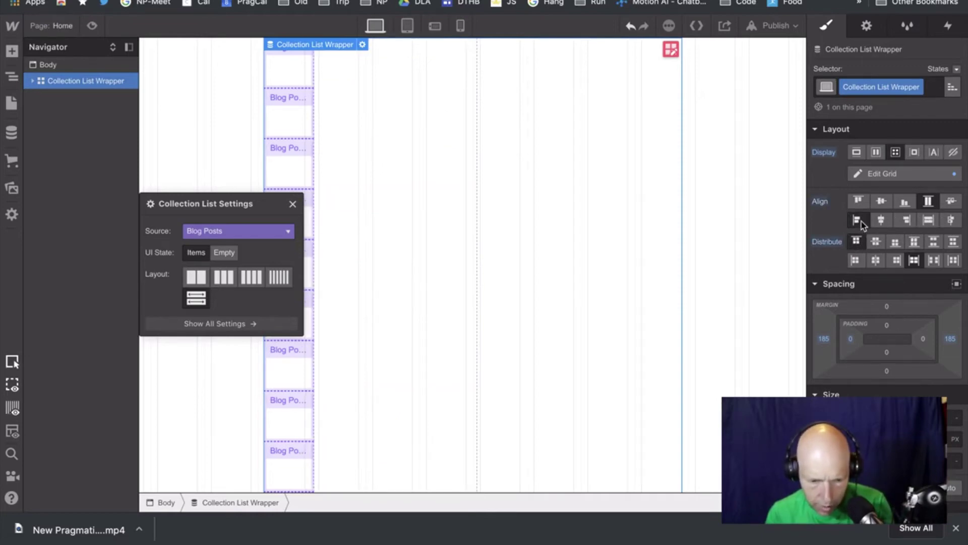
{"action": "left_click", "coordinate": [926, 221]}
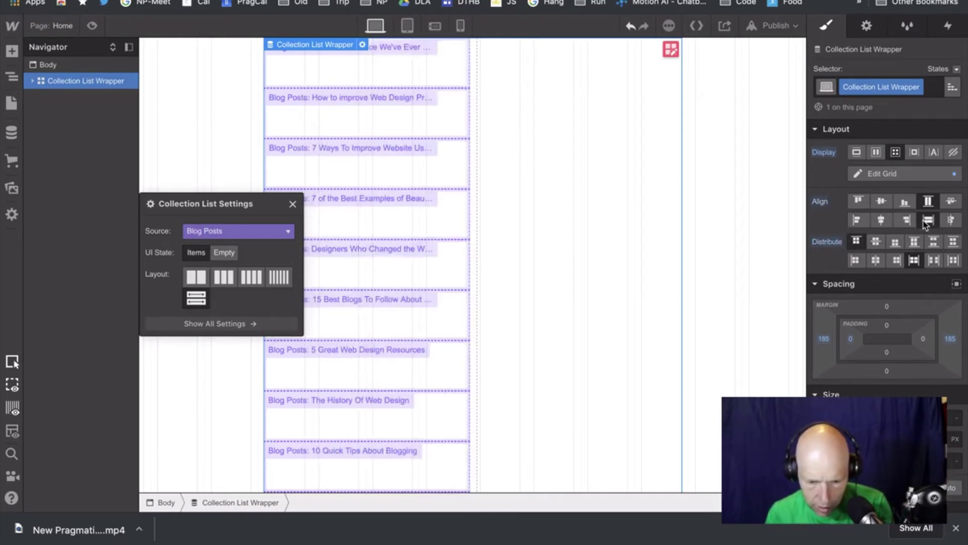
{"action": "scroll", "coordinate": [520, 236], "scroll_direction": "down", "scroll_amount": 3}
{"action": "scroll", "coordinate": [520, 236], "scroll_direction": "up", "scroll_amount": 3}
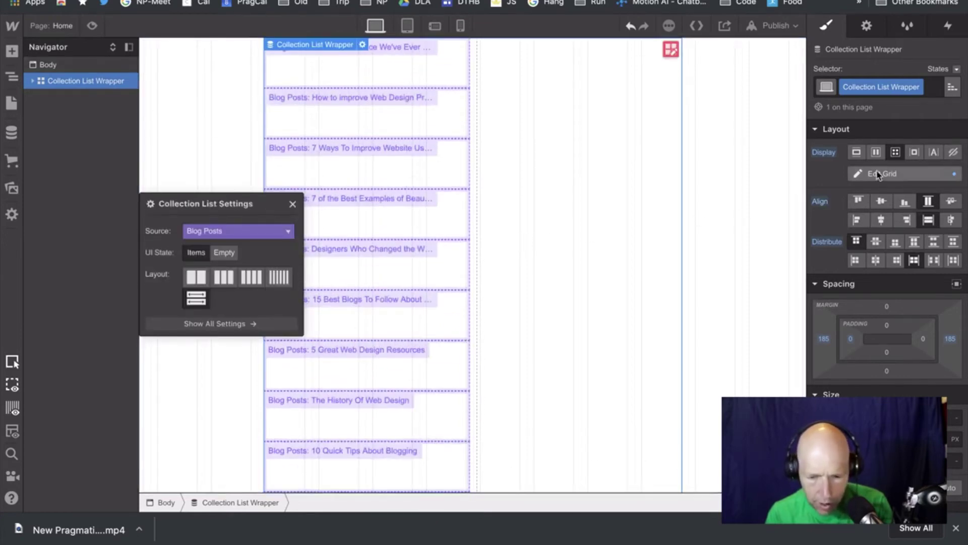
Try the Block, Flex and Inline-block displays on the collection list wrapper, testing the two-column layout with Flex, and return to Grid.
{"action": "left_click", "coordinate": [857, 153]}
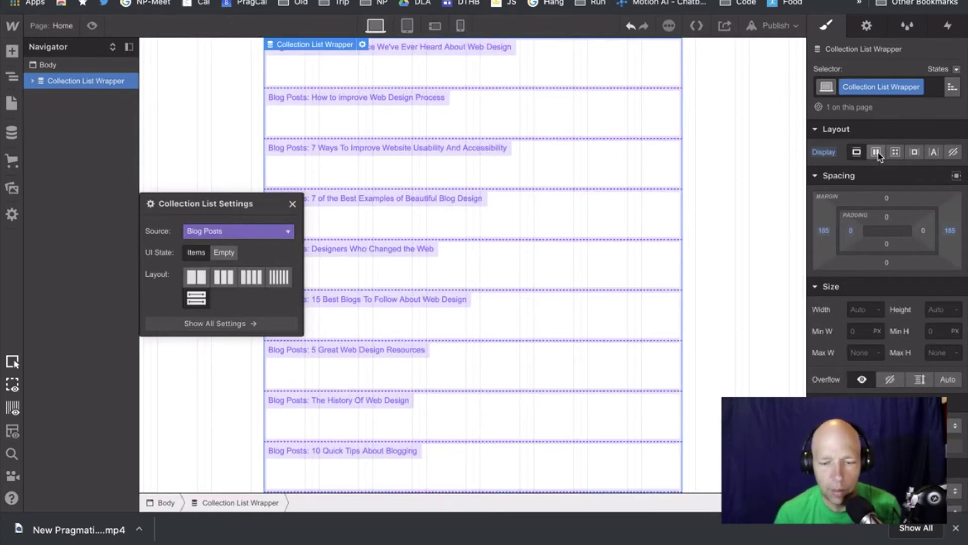
{"action": "left_click", "coordinate": [876, 153]}
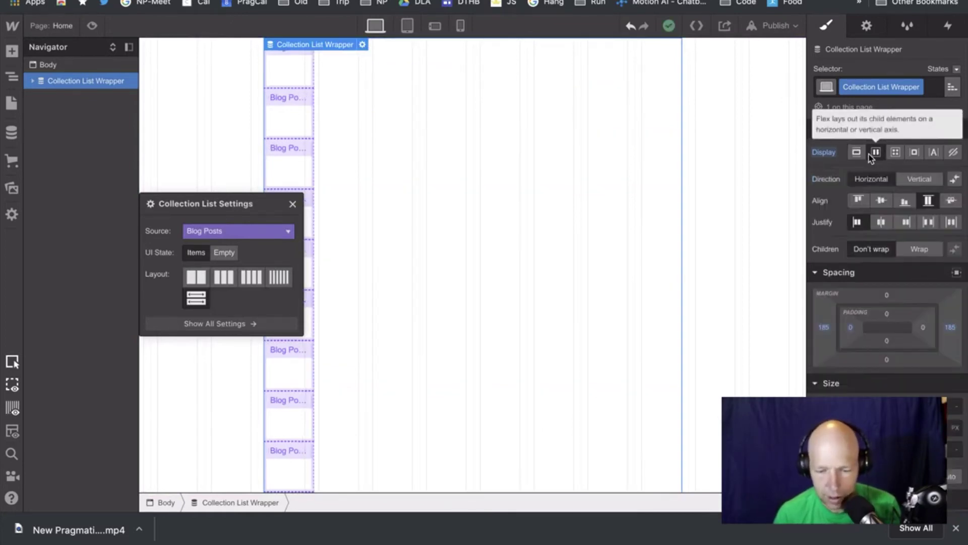
{"action": "left_click", "coordinate": [197, 276]}
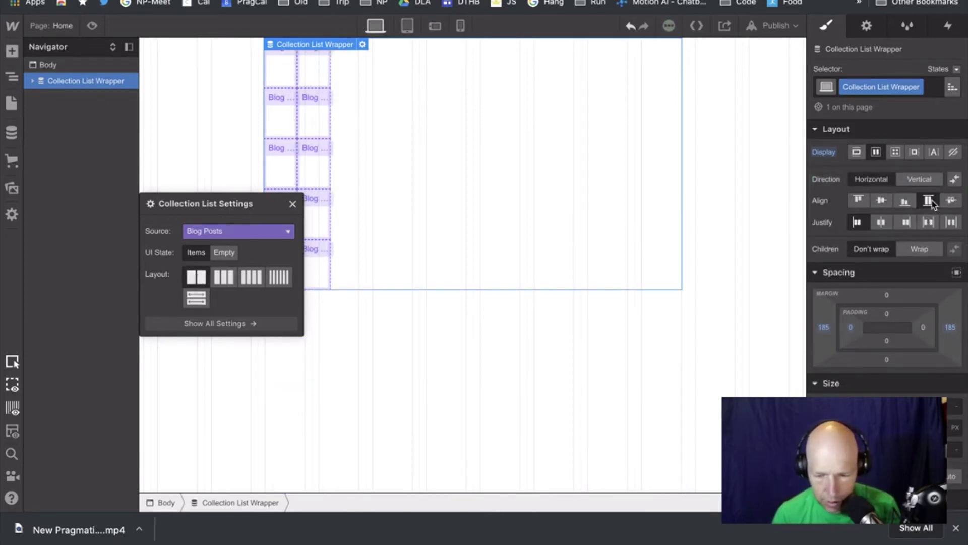
{"action": "left_click", "coordinate": [196, 298]}
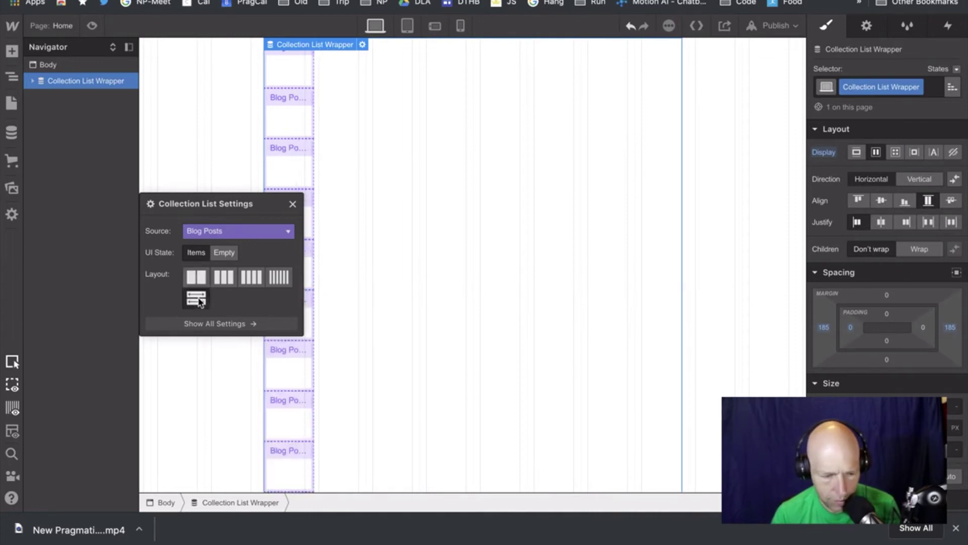
{"action": "left_click", "coordinate": [856, 152]}
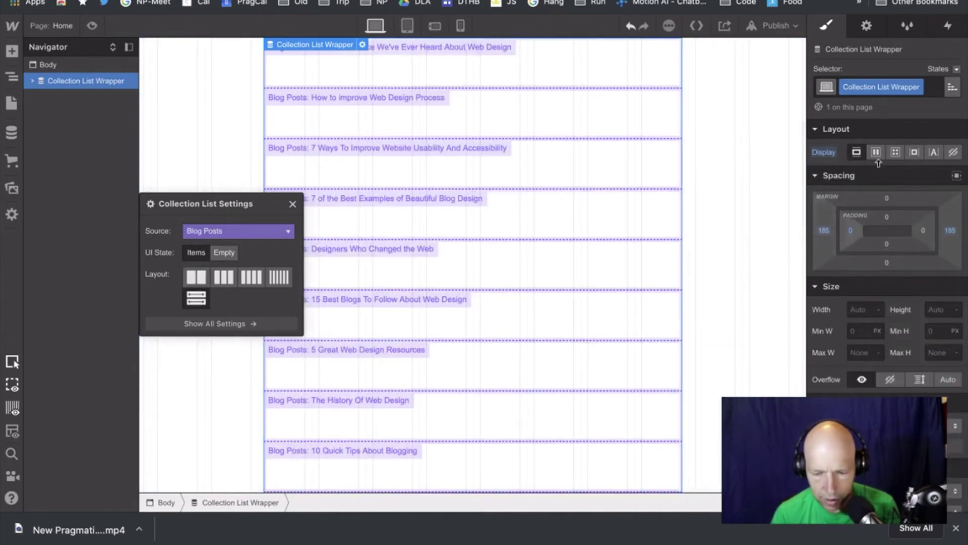
{"action": "left_click", "coordinate": [914, 152]}
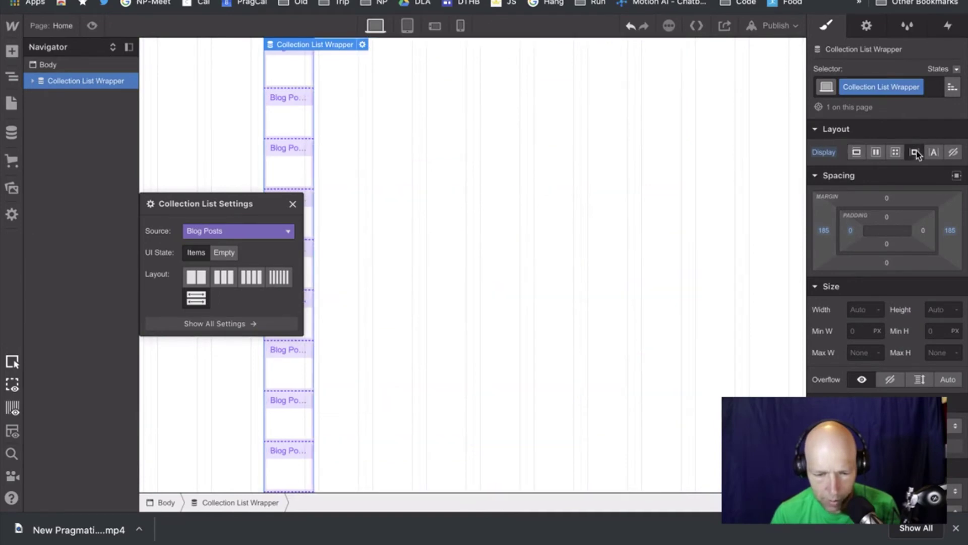
{"action": "left_click", "coordinate": [895, 152]}
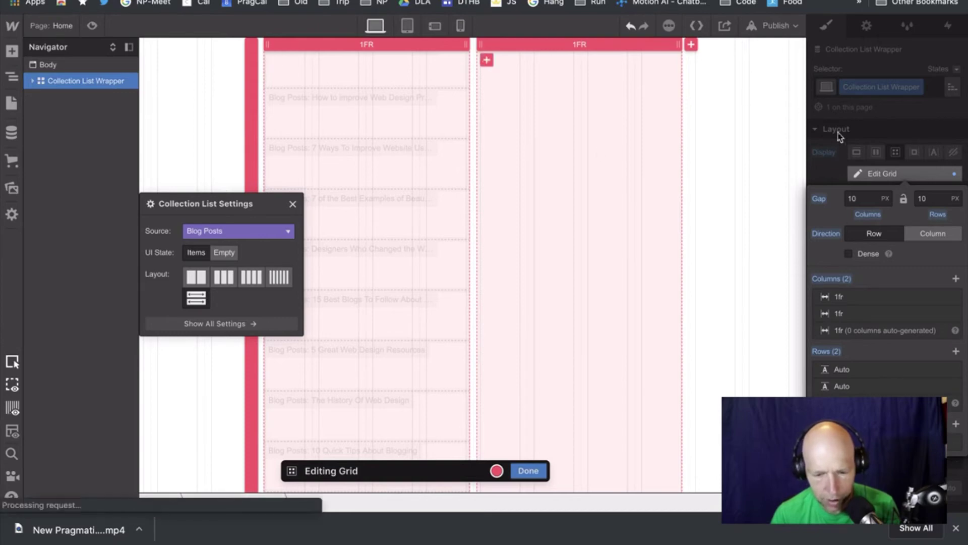
Delete the grid's second column and second row, and switch the collection list wrapper's display to Block.
{"action": "left_click", "coordinate": [889, 174]}
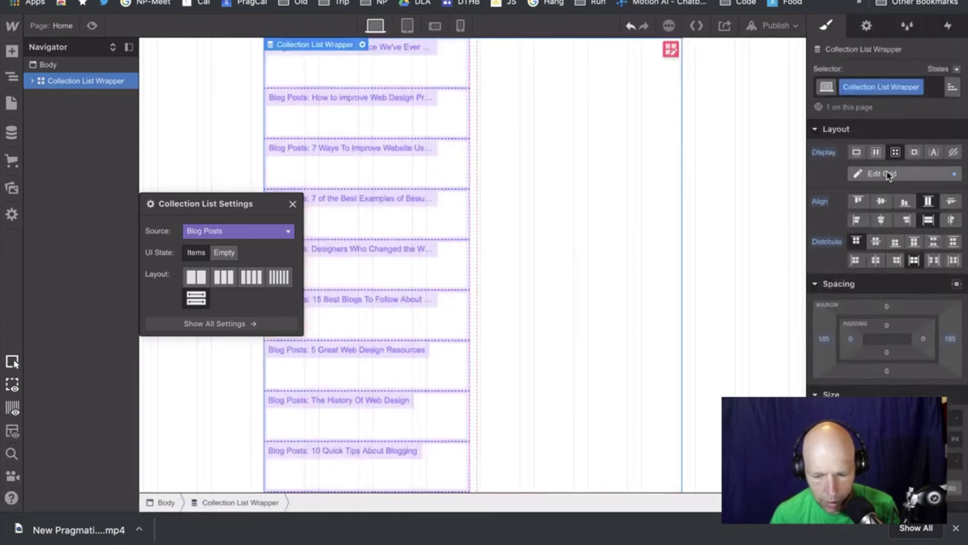
{"action": "left_click", "coordinate": [912, 174]}
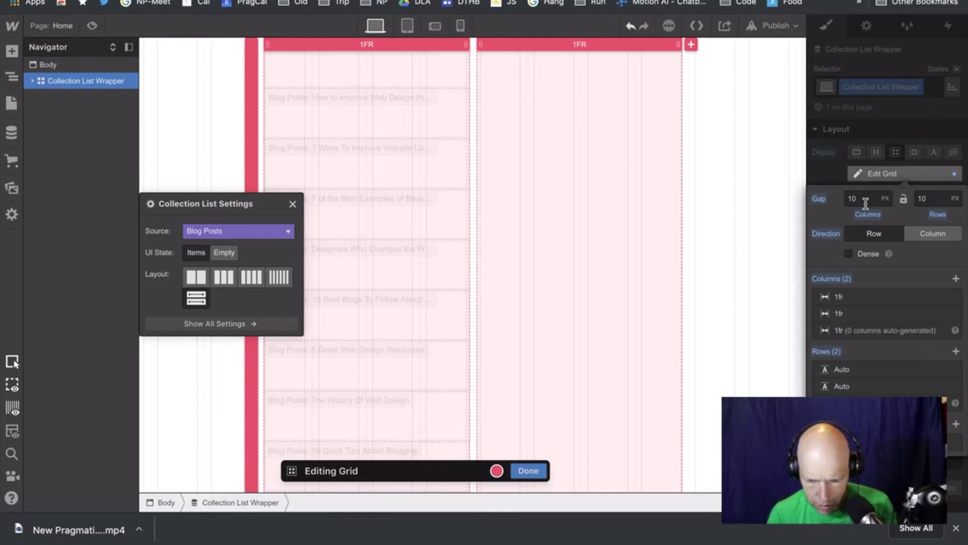
{"action": "left_click", "coordinate": [929, 236]}
{"action": "left_click", "coordinate": [886, 233]}
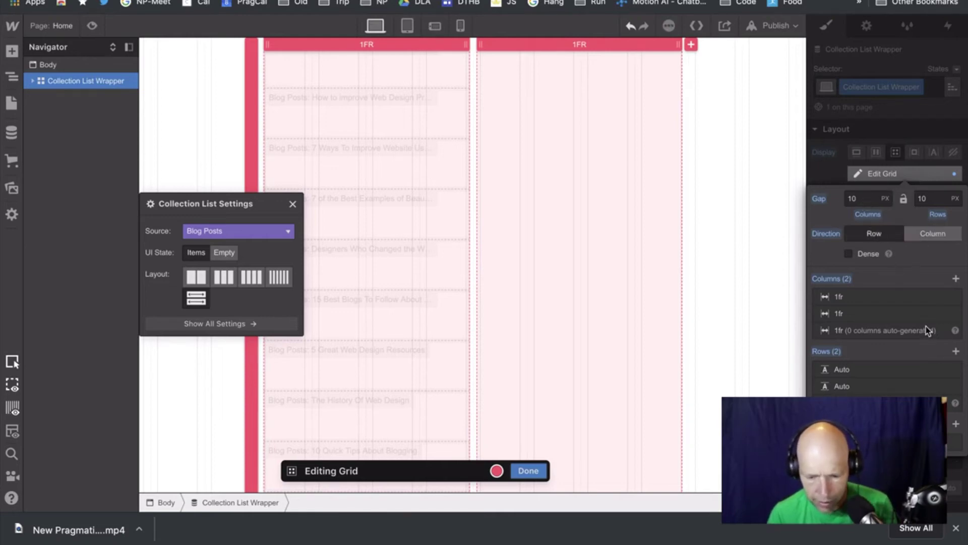
{"action": "left_click", "coordinate": [882, 299]}
{"action": "left_click", "coordinate": [897, 307]}
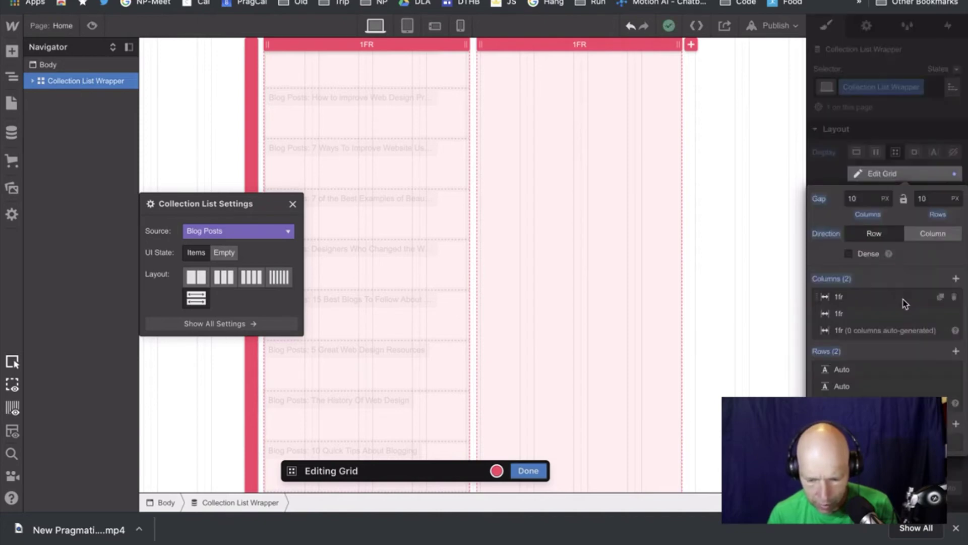
{"action": "left_click", "coordinate": [954, 313]}
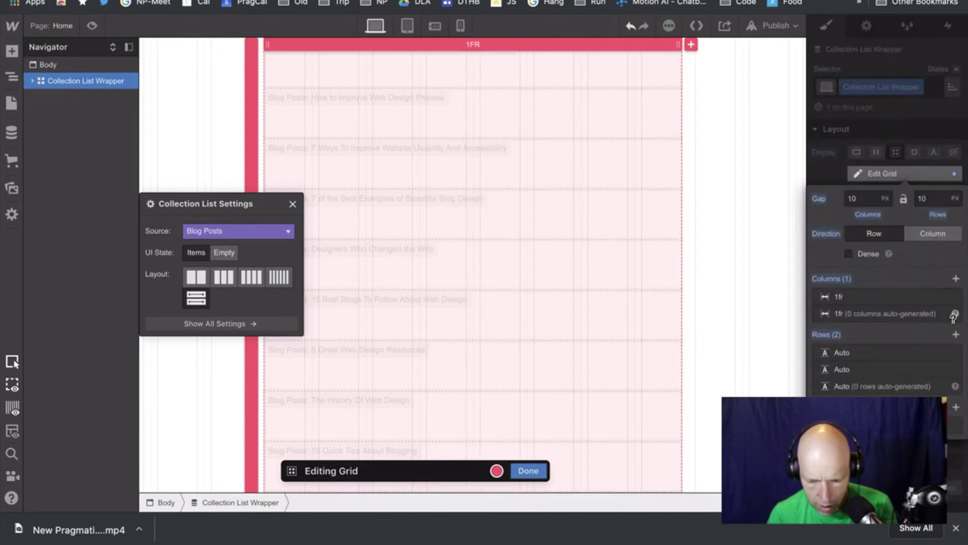
{"action": "left_click", "coordinate": [955, 370]}
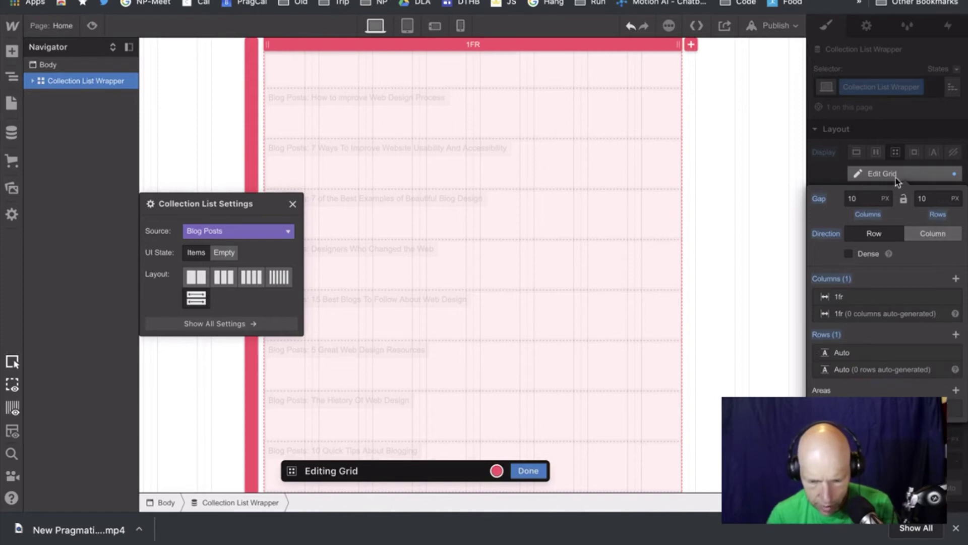
{"action": "left_click", "coordinate": [865, 163]}
{"action": "left_click", "coordinate": [861, 158]}
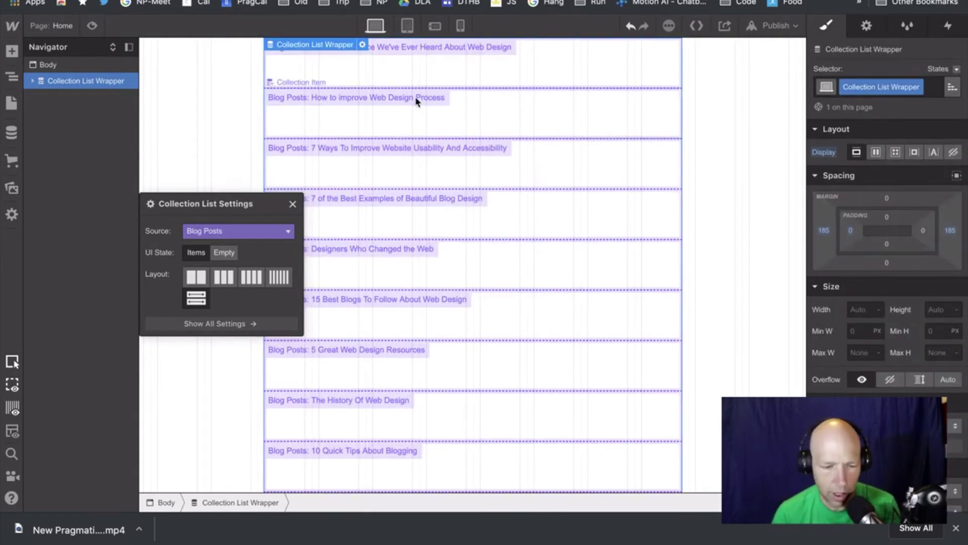
Add a Link Block inside the blog posts collection item and close its link settings with the URL kept as #.
{"action": "left_click", "coordinate": [292, 205]}
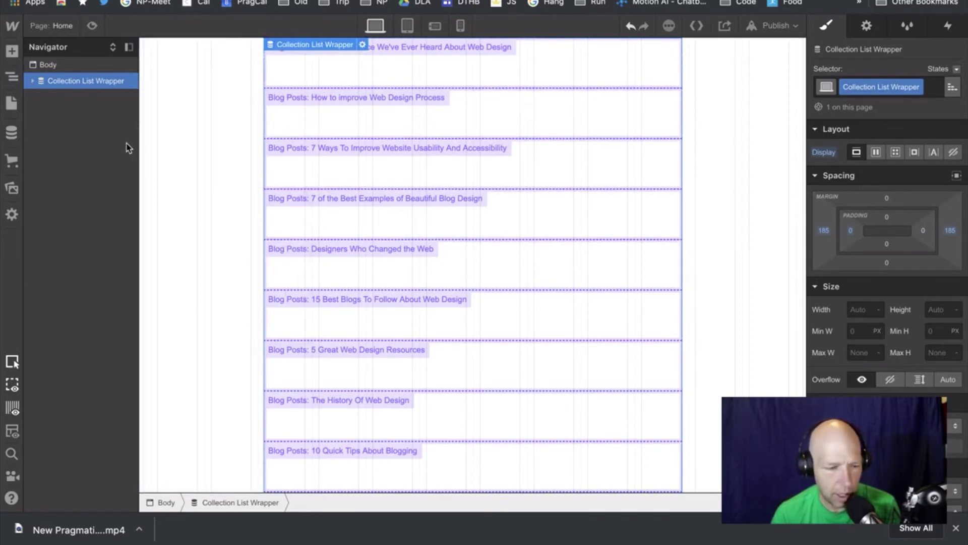
{"action": "left_click", "coordinate": [12, 51]}
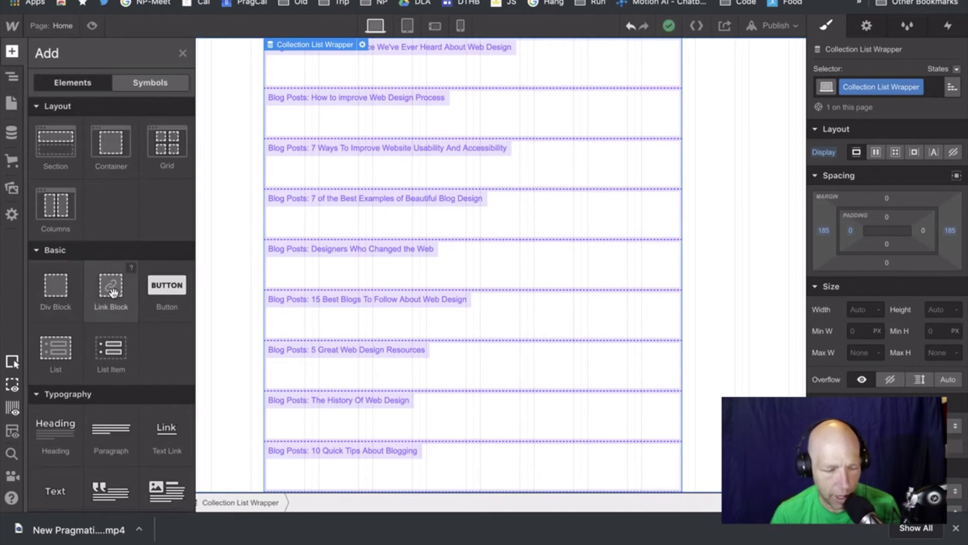
{"action": "left_click_drag", "start_coordinate": [112, 294], "coordinate": [455, 63]}
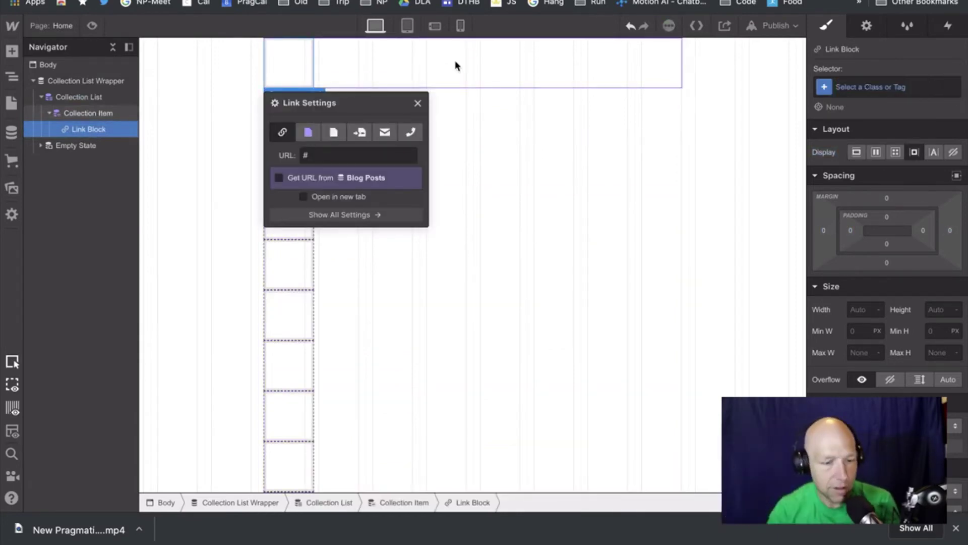
{"action": "left_click", "coordinate": [279, 178]}
{"action": "left_click", "coordinate": [280, 179]}
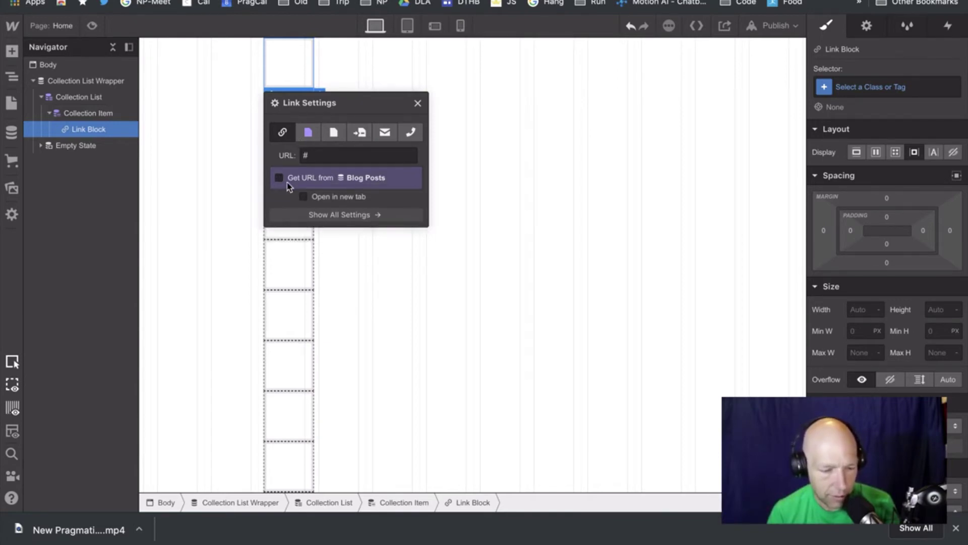
{"action": "left_click", "coordinate": [418, 103]}
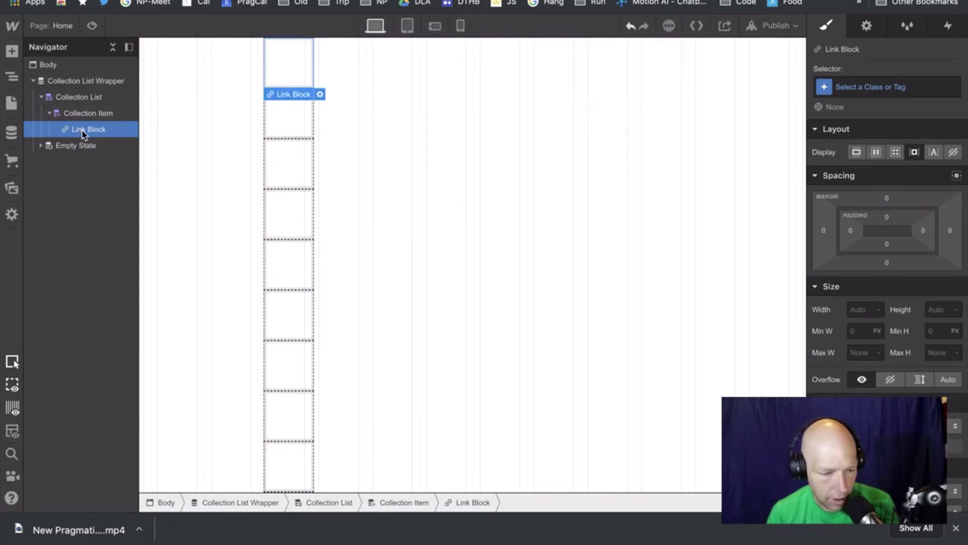
Try to move the link block out of the collection item in the element hierarchy.
{"action": "left_click_drag", "start_coordinate": [87, 135], "coordinate": [93, 107]}
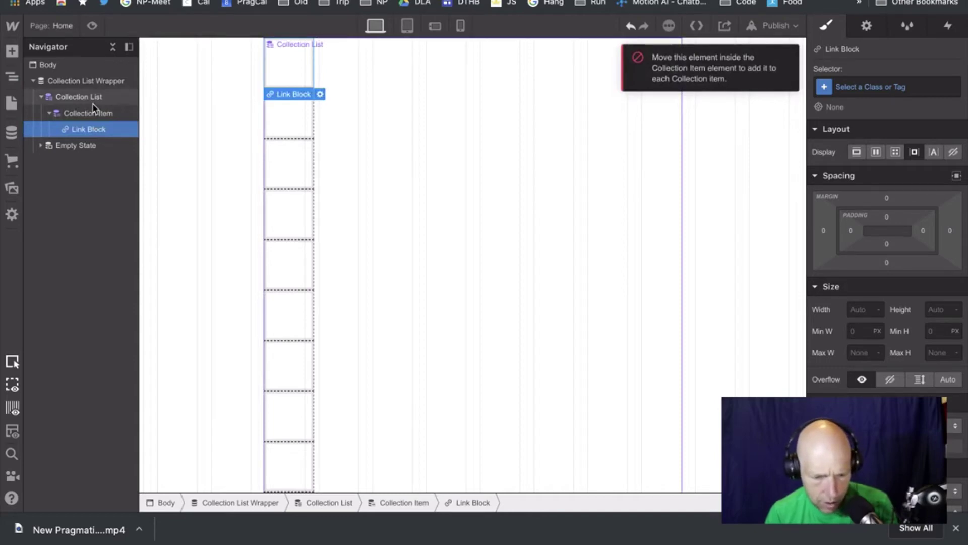
{"action": "key", "text": "Delete"}
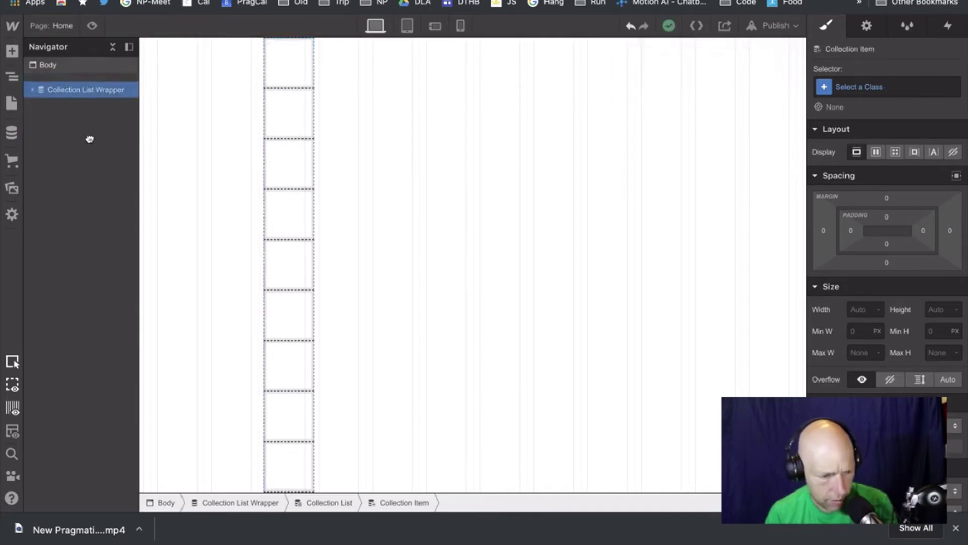
Set the display of the link block inside the collection item to Block.
{"action": "left_click", "coordinate": [34, 81]}
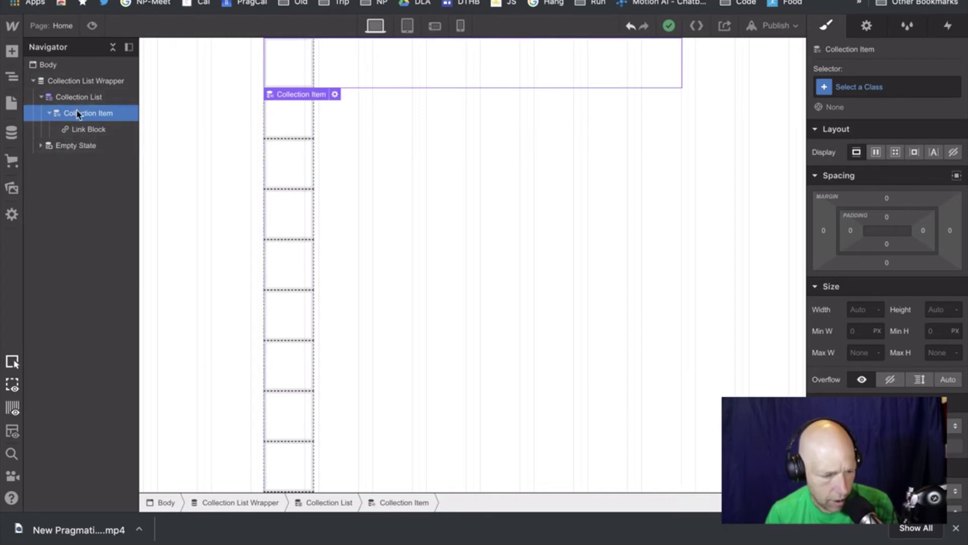
{"action": "left_click", "coordinate": [71, 129]}
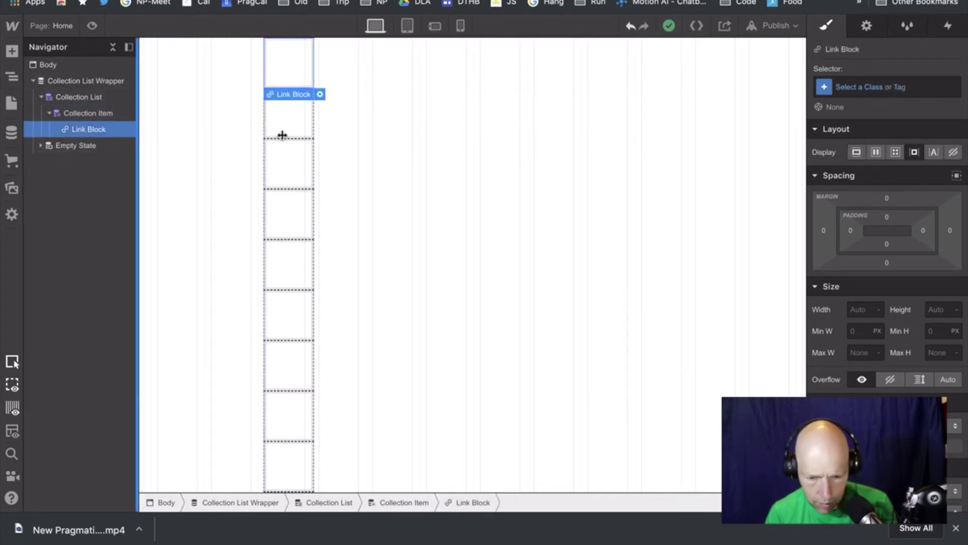
{"action": "left_click", "coordinate": [856, 152]}
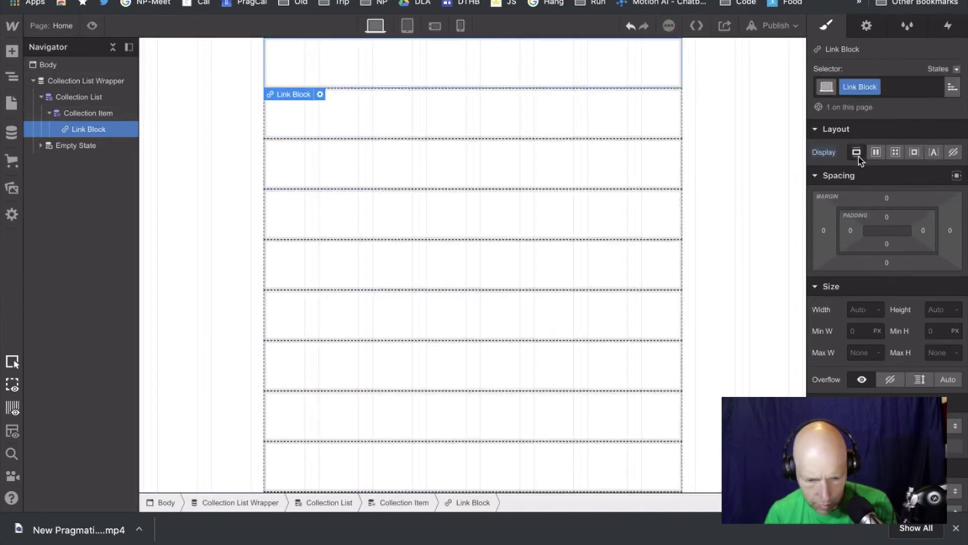
Open the collection item's settings, visit the CMS2 project settings page, and return to the Designer.
{"action": "left_click", "coordinate": [81, 113]}
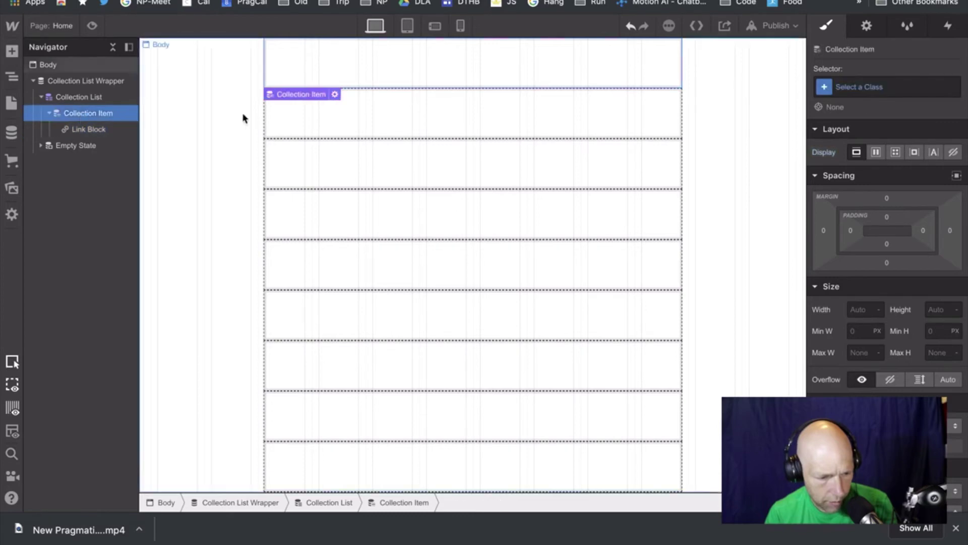
{"action": "left_click", "coordinate": [334, 95]}
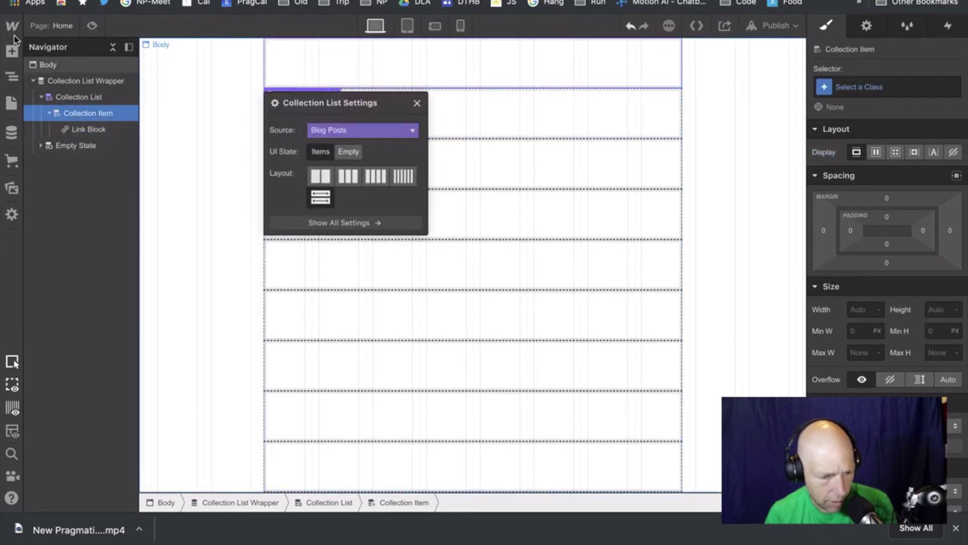
{"action": "mouse_move", "coordinate": [14, 31]}
{"action": "left_click", "coordinate": [68, 61]}
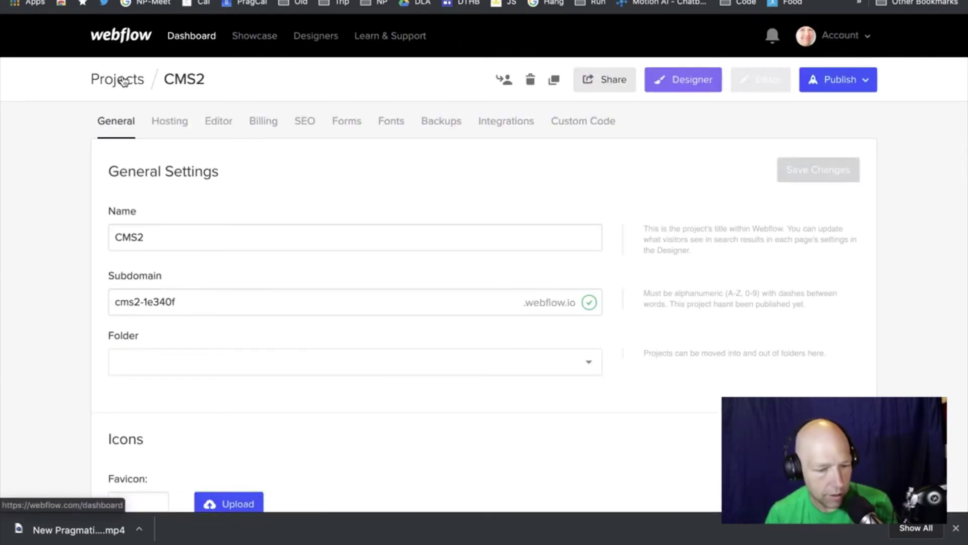
{"action": "left_click", "coordinate": [665, 82]}
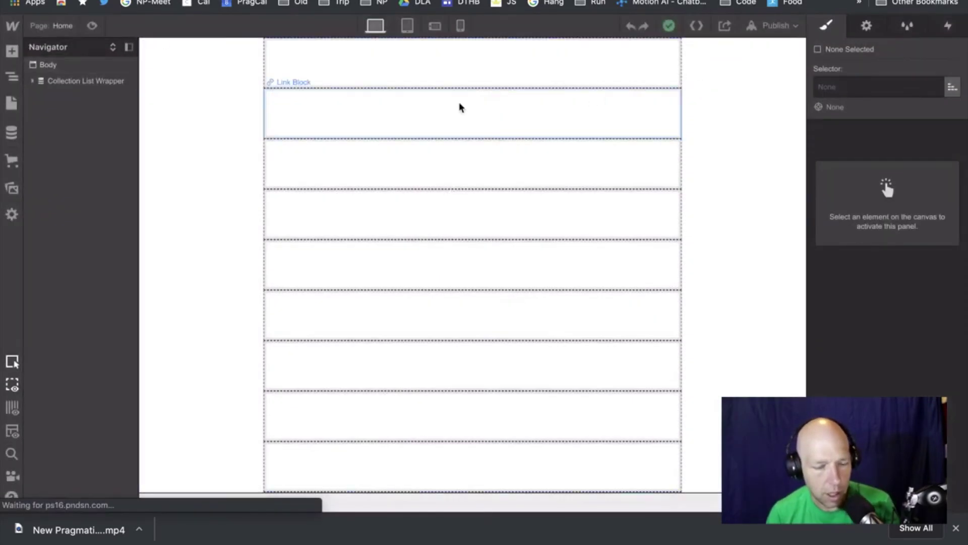
Add a Heading inside the link block and bind its text to the Headline field of Blog Posts.
{"action": "left_click", "coordinate": [92, 84]}
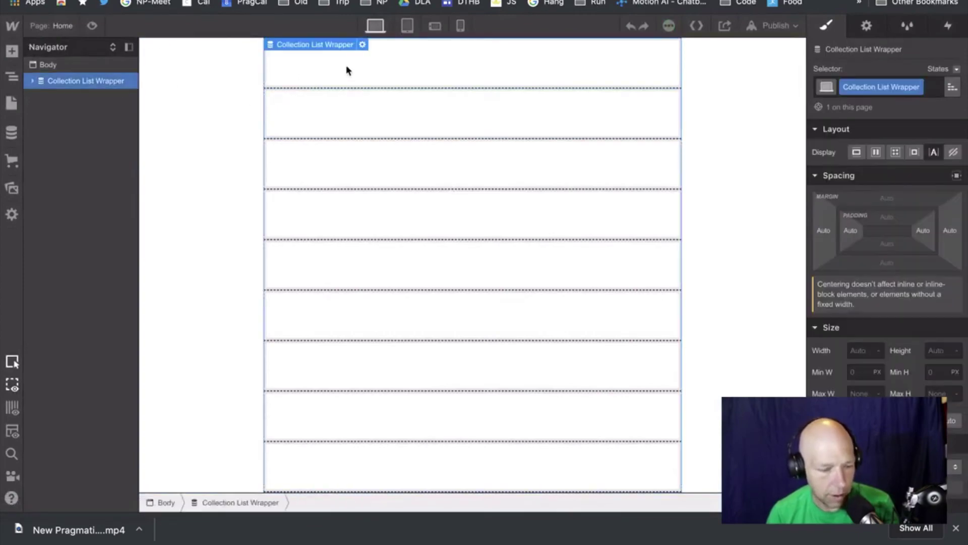
{"action": "left_click", "coordinate": [12, 52]}
{"action": "scroll", "coordinate": [96, 368], "scroll_direction": "down", "scroll_amount": 4}
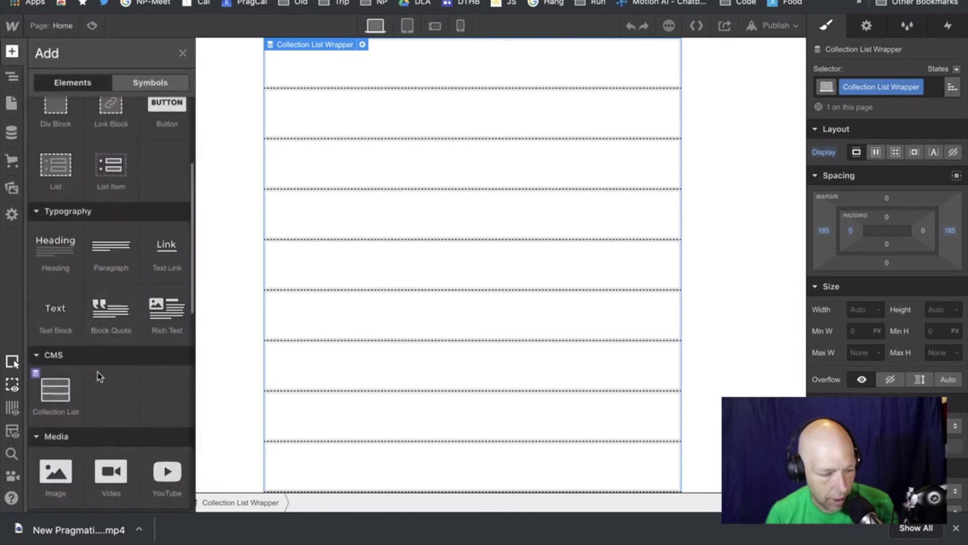
{"action": "left_click_drag", "start_coordinate": [58, 248], "coordinate": [356, 63]}
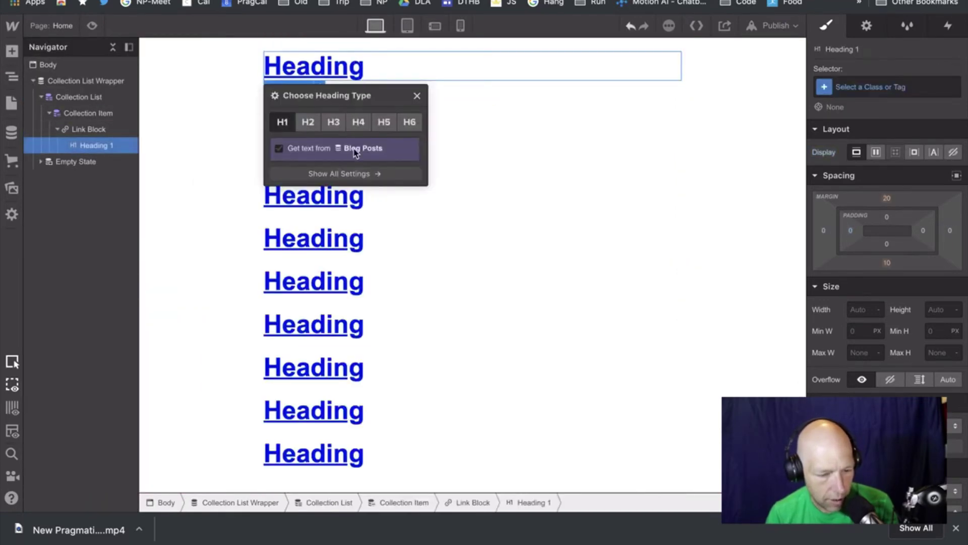
{"action": "left_click", "coordinate": [302, 150]}
{"action": "left_click", "coordinate": [321, 165]}
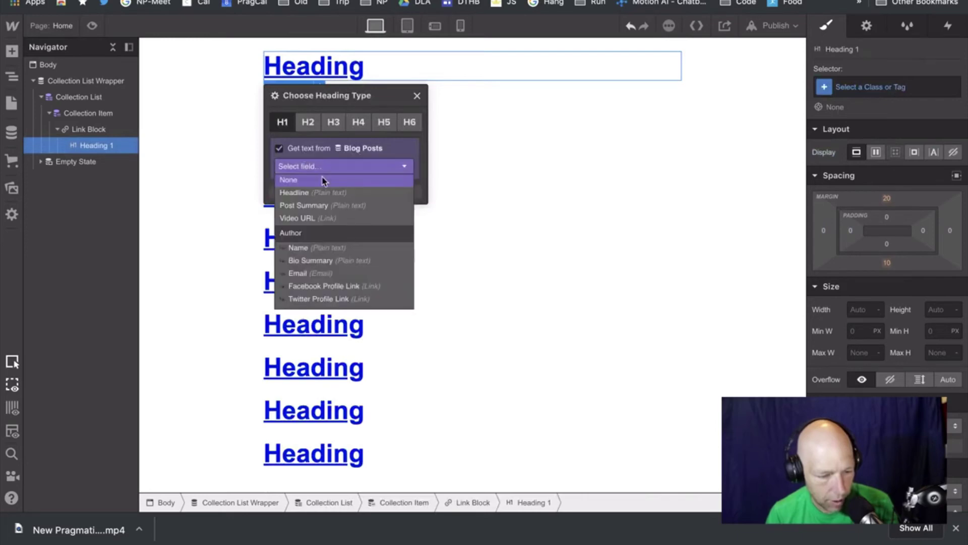
{"action": "left_click", "coordinate": [323, 193]}
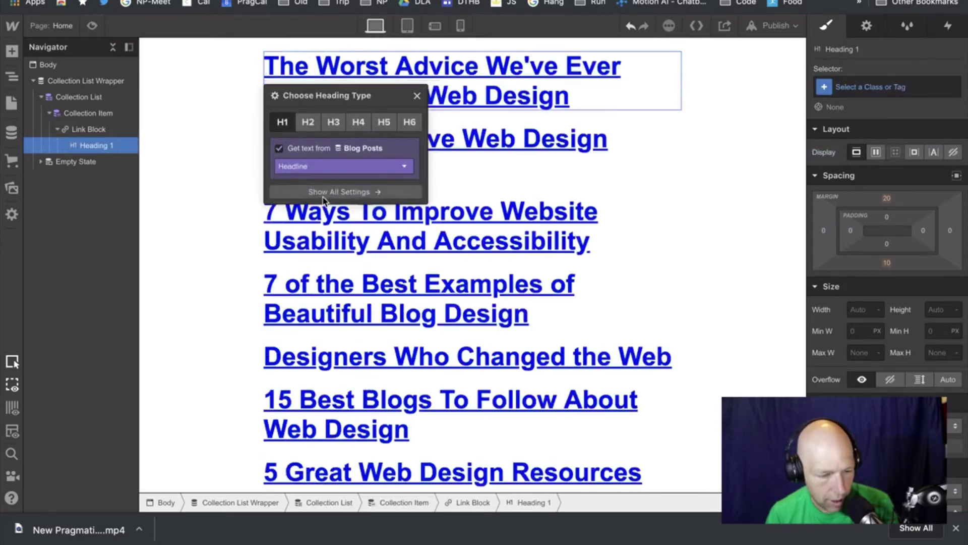
{"action": "left_click", "coordinate": [417, 96]}
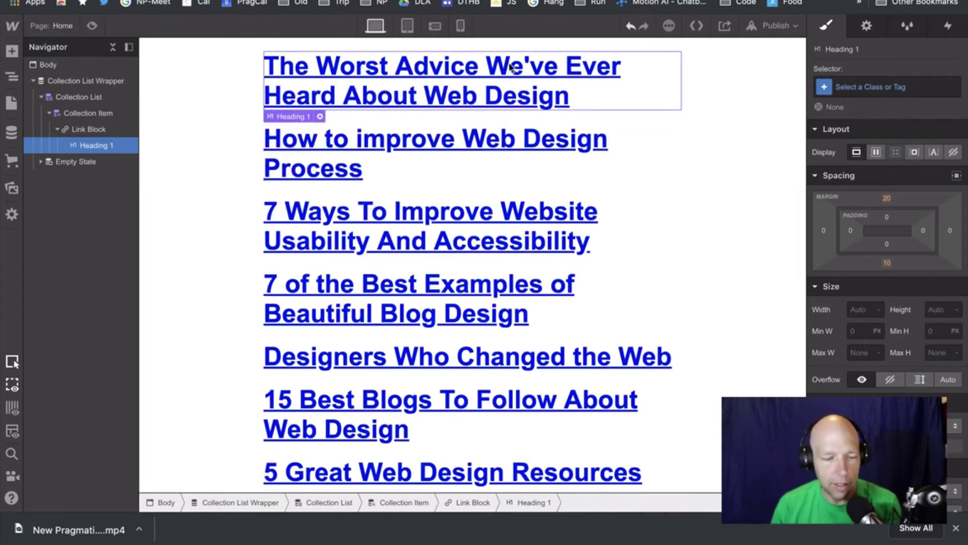
Change the headline's heading type to H3 and add a Paragraph below it inside the link block.
{"action": "left_click", "coordinate": [320, 116]}
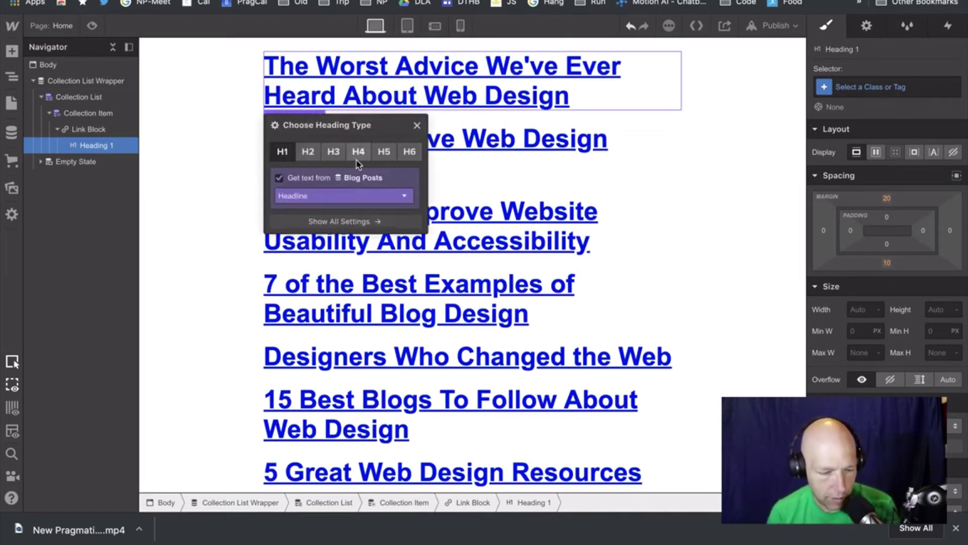
{"action": "left_click", "coordinate": [336, 158]}
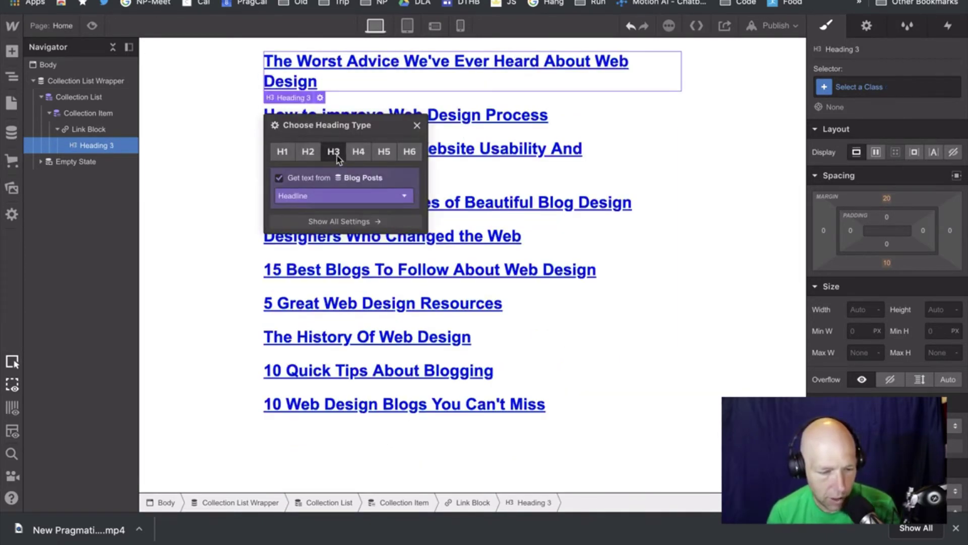
{"action": "left_click", "coordinate": [417, 125]}
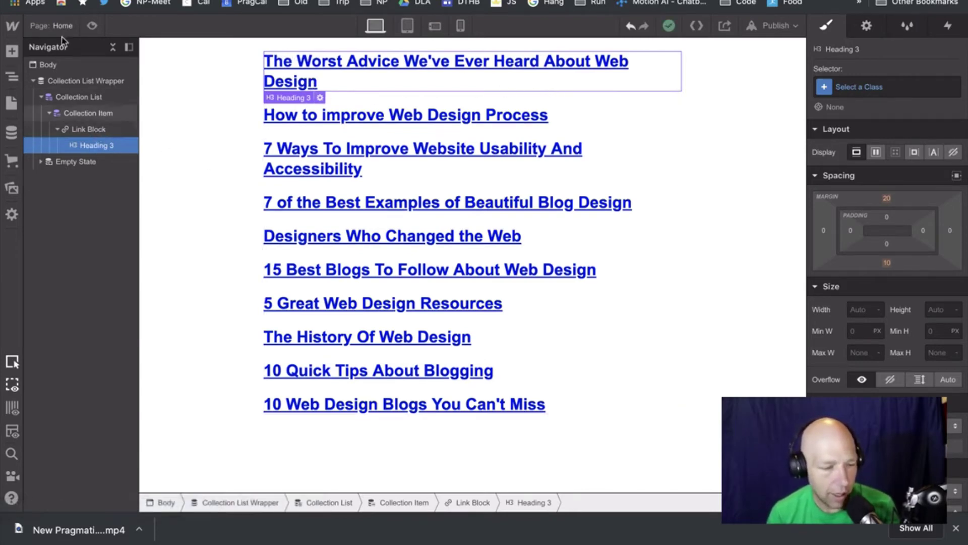
{"action": "left_click", "coordinate": [15, 53]}
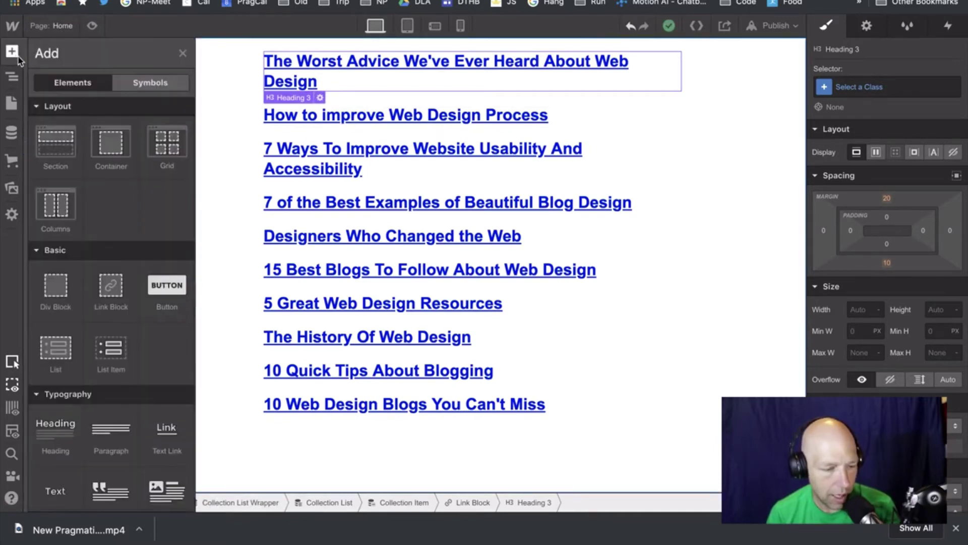
{"action": "left_click_drag", "start_coordinate": [110, 424], "coordinate": [432, 82]}
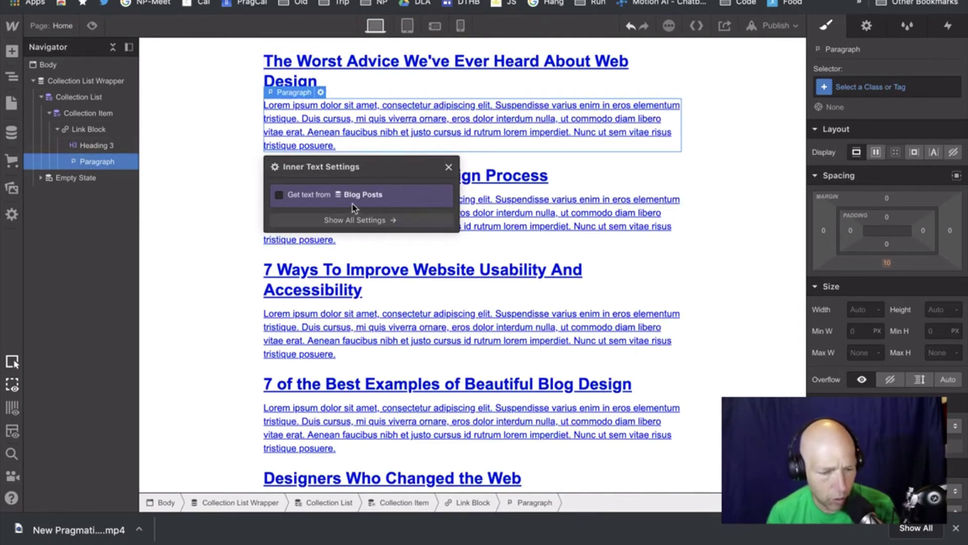
Add a combo class named link-style to the link block.
{"action": "left_click", "coordinate": [85, 130]}
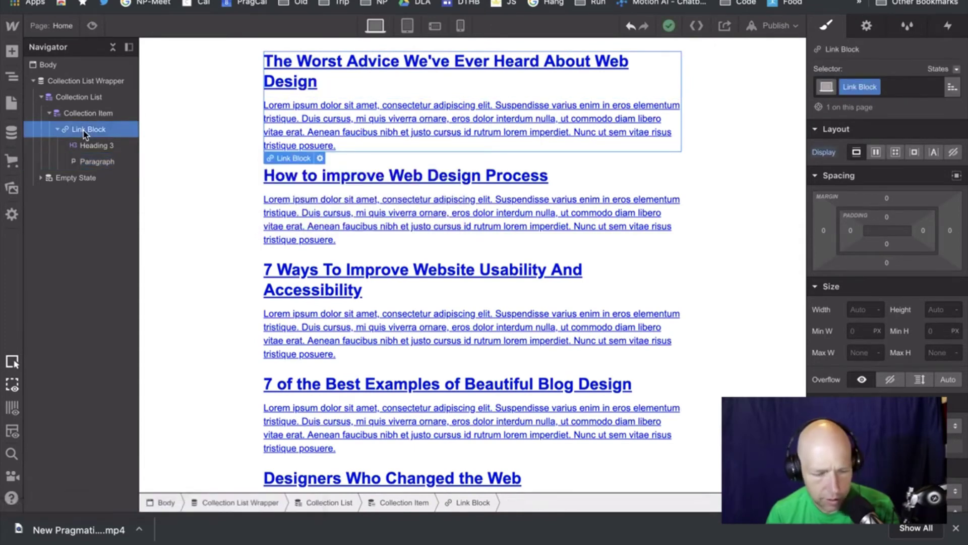
{"action": "left_click", "coordinate": [912, 84]}
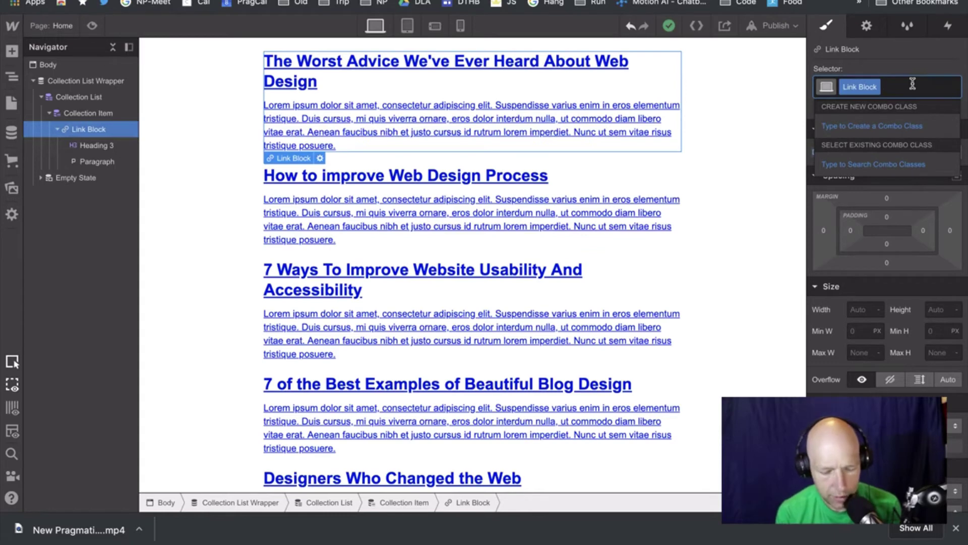
{"action": "type", "text": "link0-"}
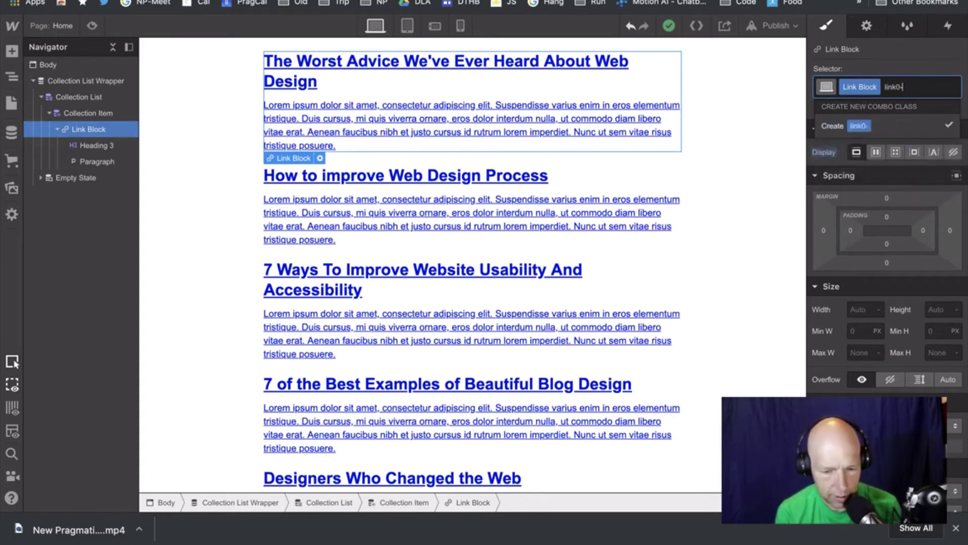
{"action": "type", "text": "style"}
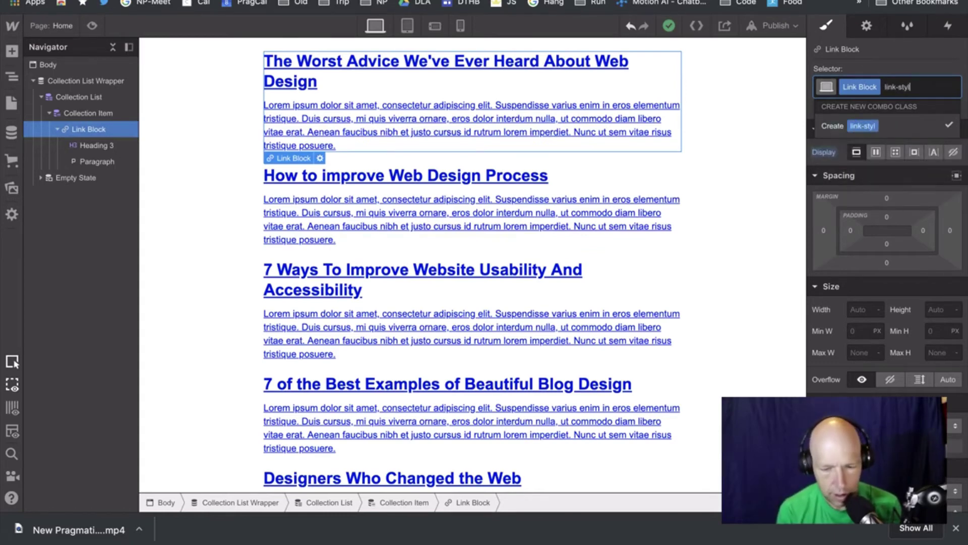
{"action": "key", "text": "Return"}
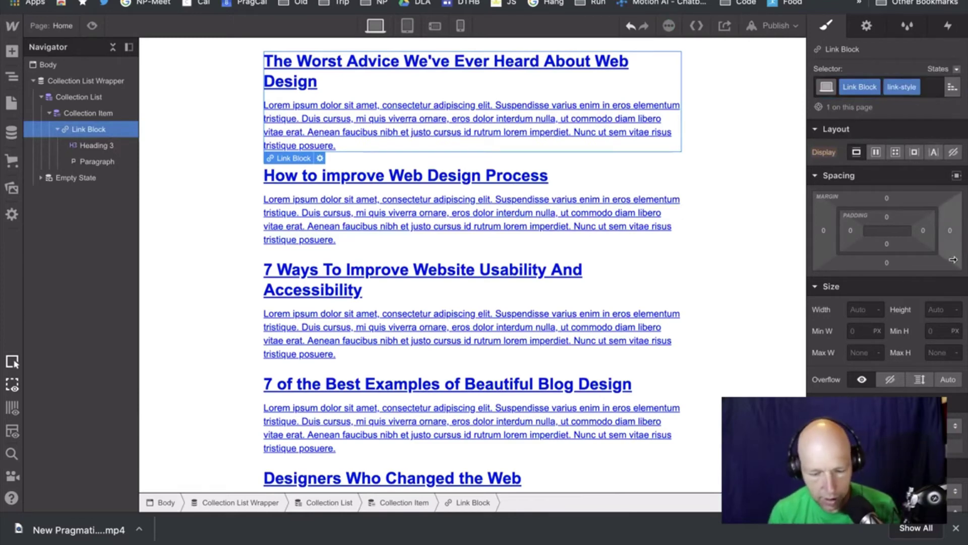
Set the link block's text color to black and remove its underline.
{"action": "scroll", "coordinate": [911, 382], "scroll_direction": "down", "scroll_amount": 4}
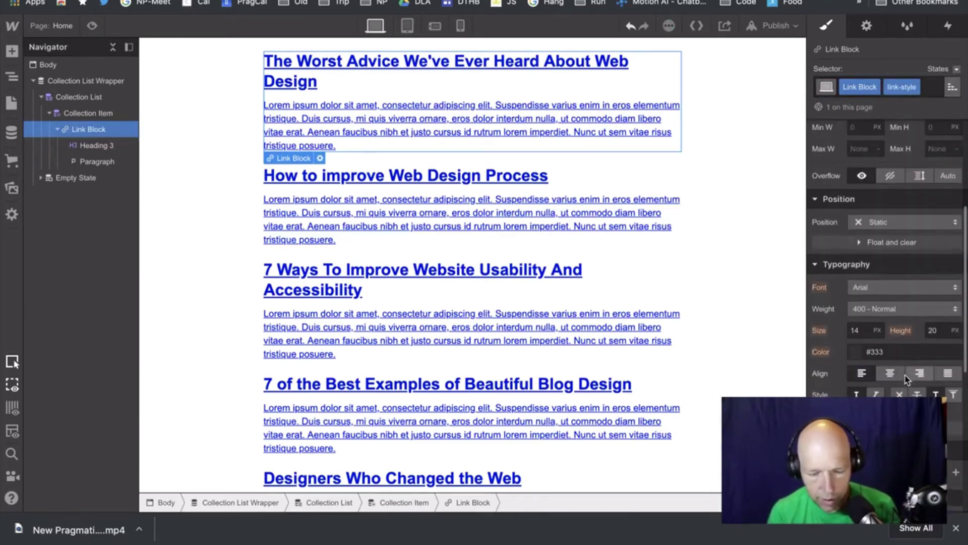
{"action": "left_click", "coordinate": [860, 354]}
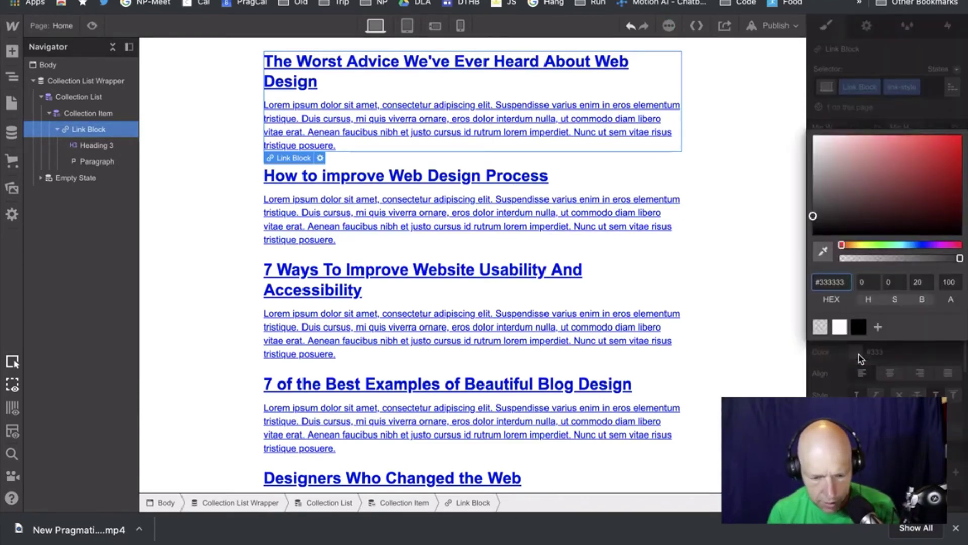
{"action": "left_click", "coordinate": [860, 328]}
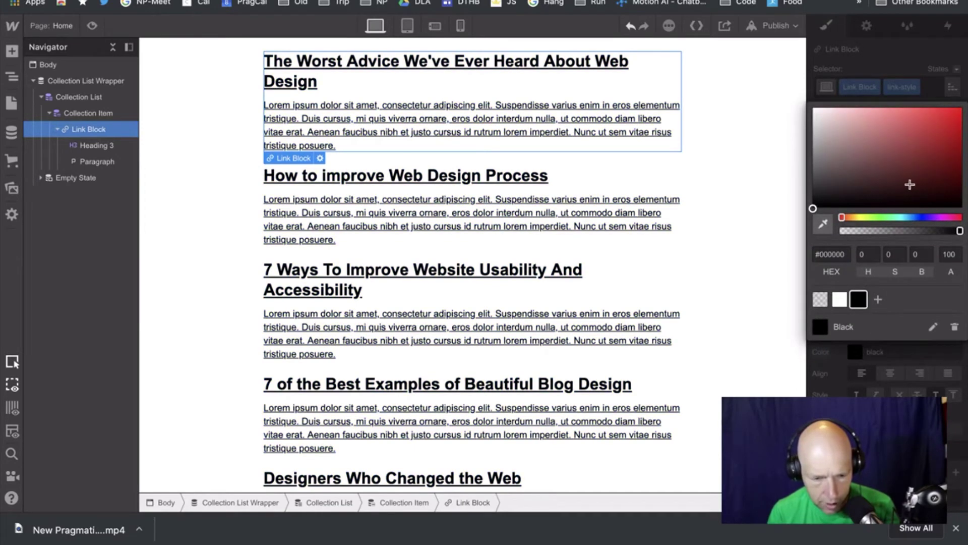
{"action": "left_click", "coordinate": [936, 375]}
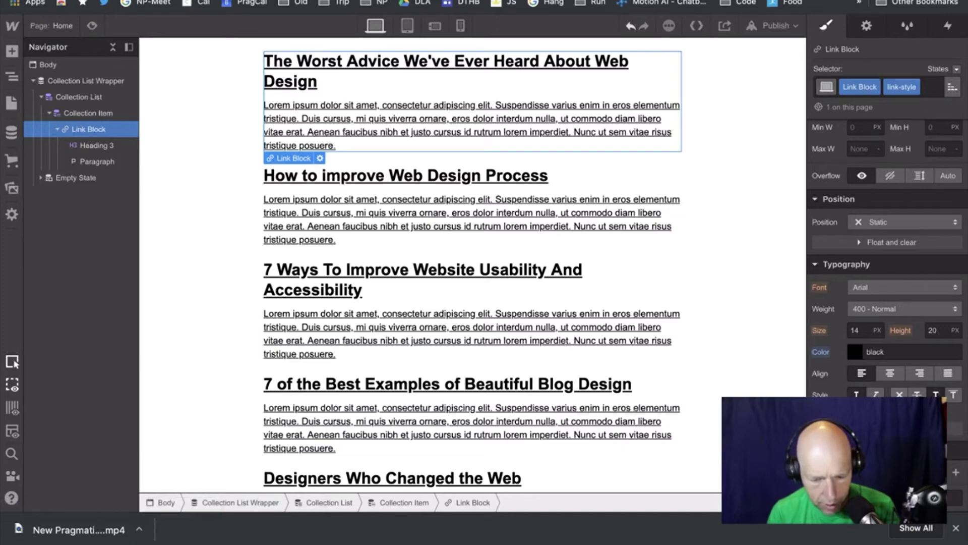
{"action": "left_click", "coordinate": [899, 394]}
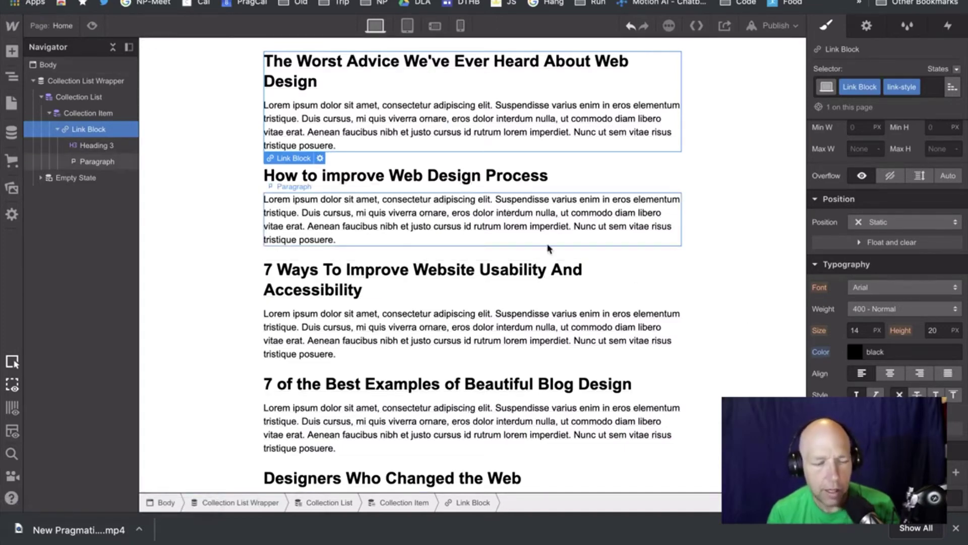
Preview the Home page's list of blog posts and return to the designer.
{"action": "left_click", "coordinate": [703, 87]}
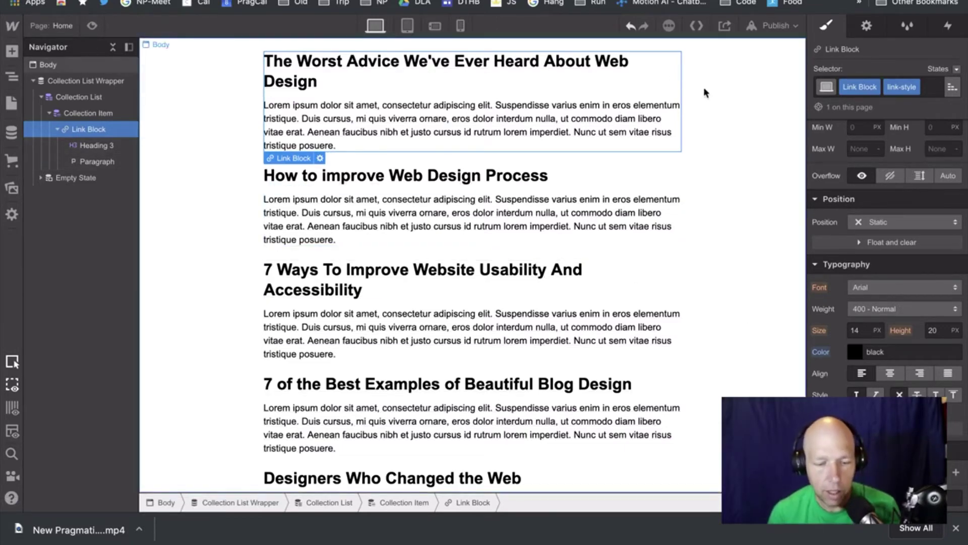
{"action": "left_click", "coordinate": [92, 26]}
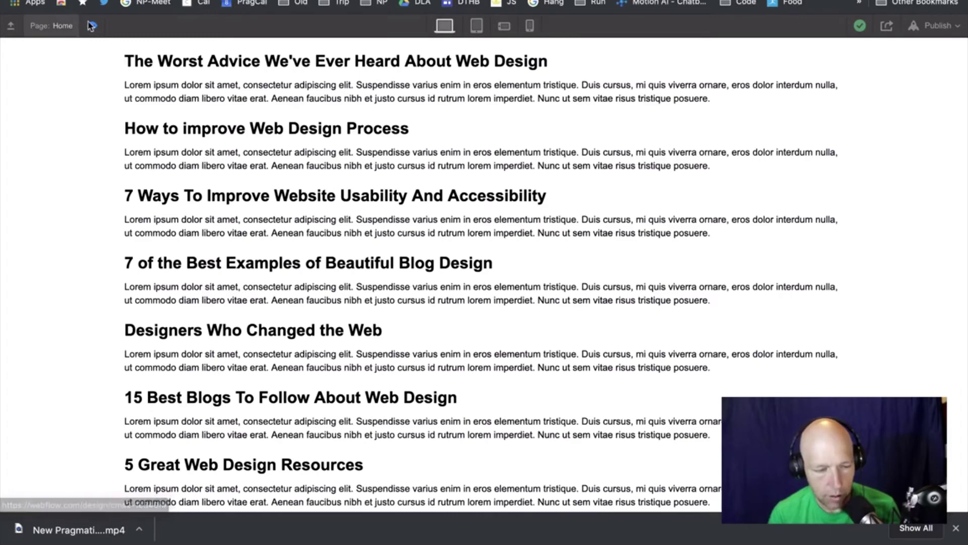
{"action": "key", "text": "super+shift+p"}
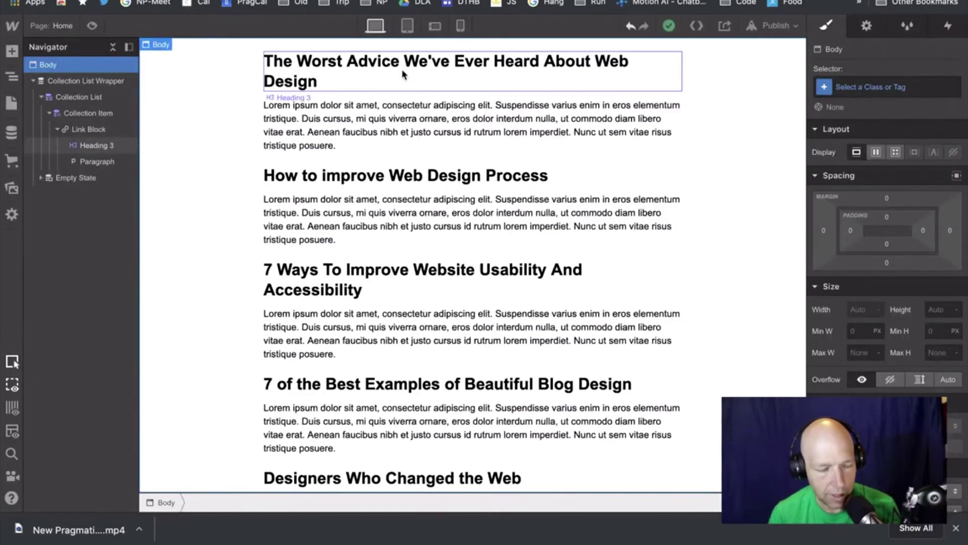
Clear the link block's URL and link it to the Current Blog Post collection page.
{"action": "left_click", "coordinate": [96, 129]}
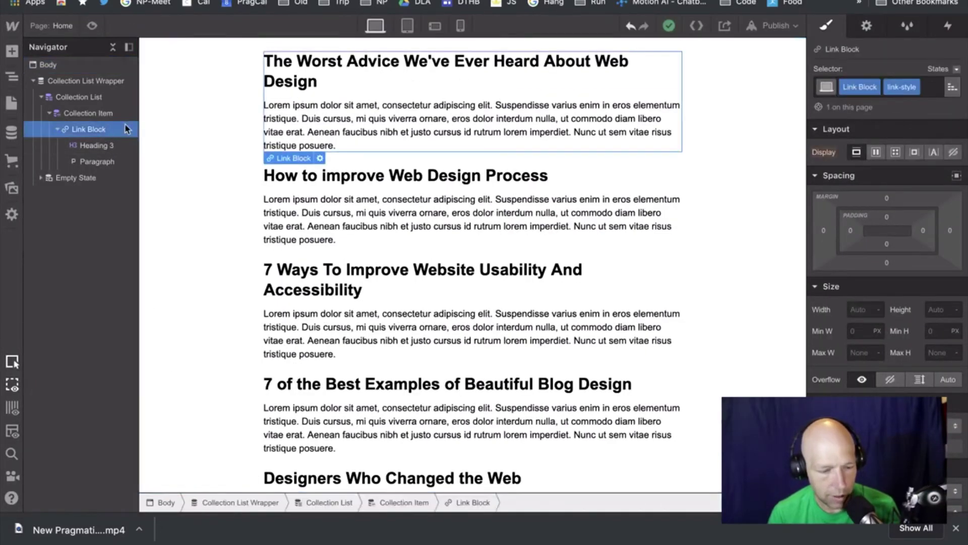
{"action": "left_click", "coordinate": [319, 159]}
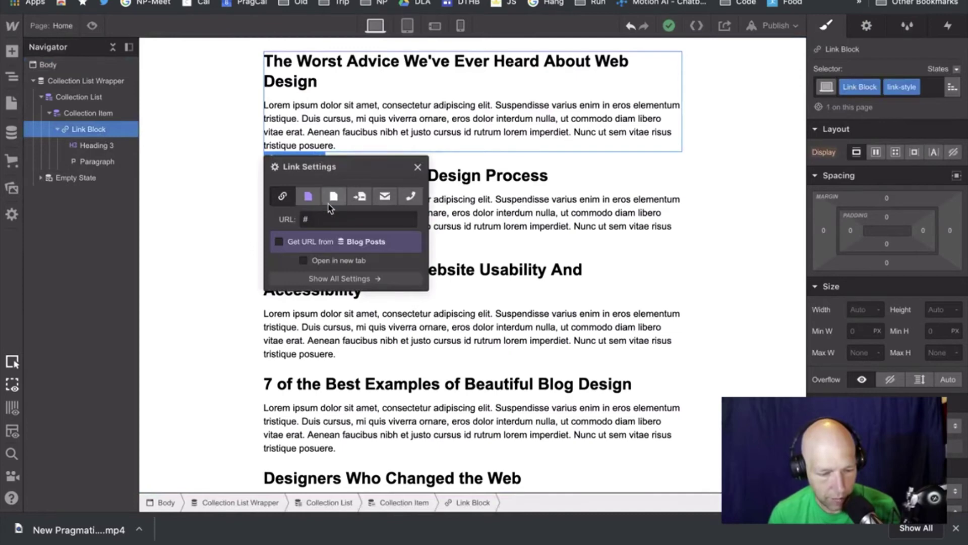
{"action": "left_click", "coordinate": [321, 220]}
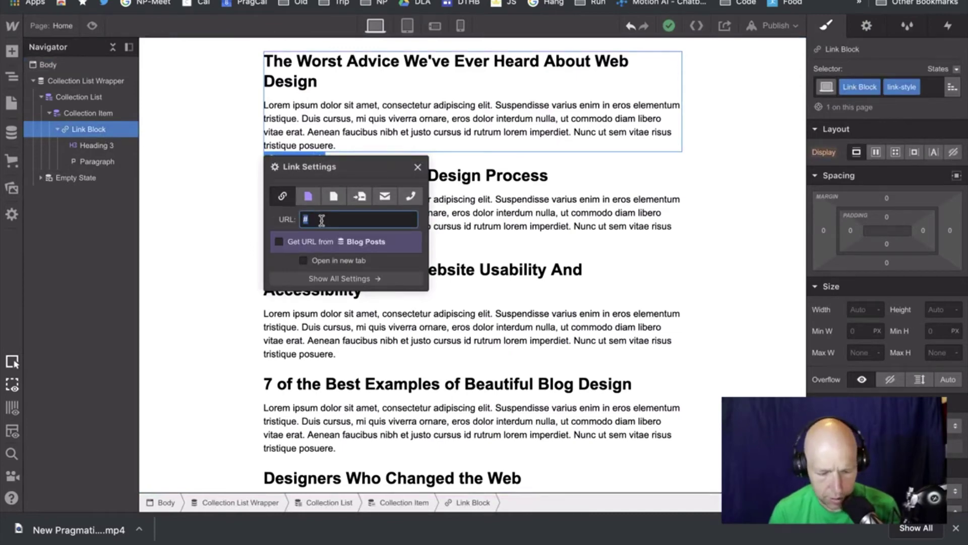
{"action": "key", "text": "BackSpace"}
{"action": "left_click", "coordinate": [279, 242]}
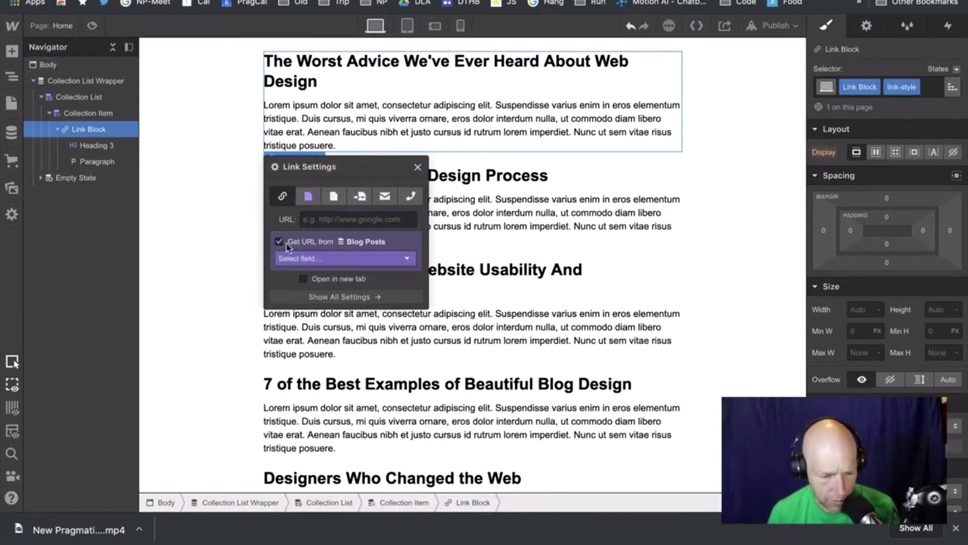
{"action": "left_click", "coordinate": [342, 258]}
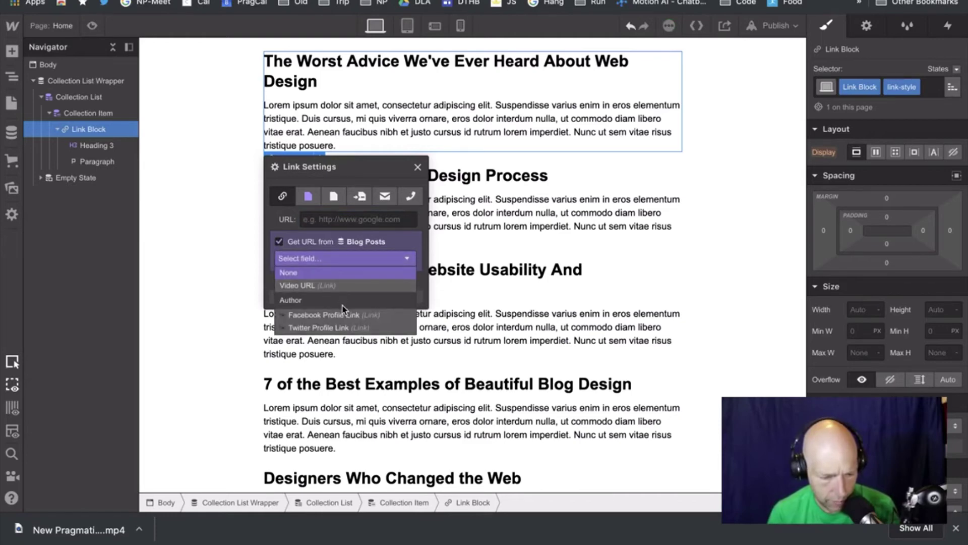
{"action": "left_click", "coordinate": [344, 276]}
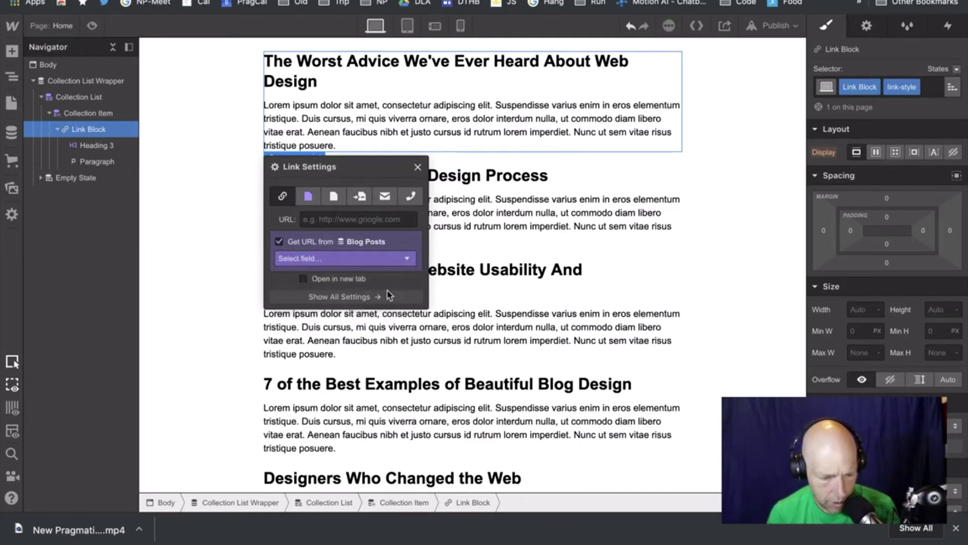
{"action": "left_click", "coordinate": [339, 201]}
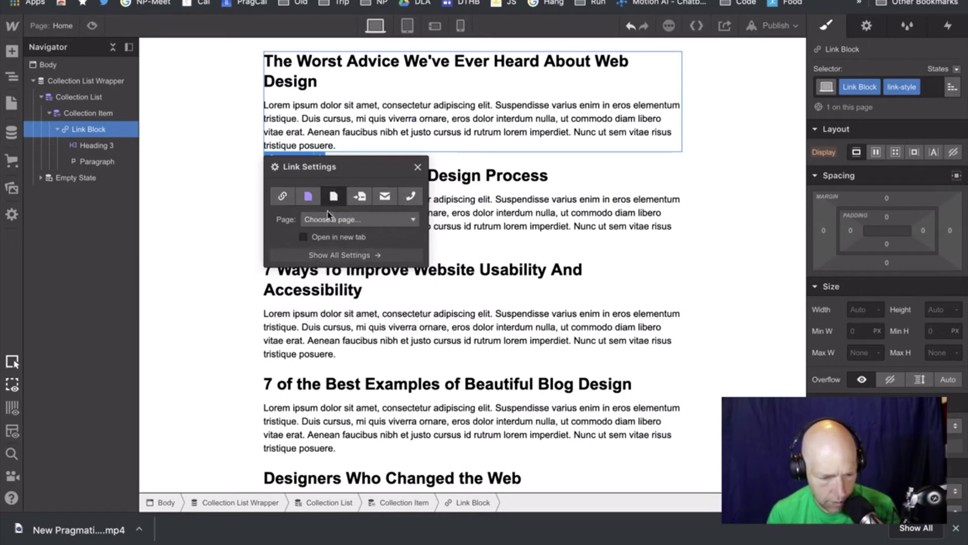
{"action": "left_click", "coordinate": [352, 220]}
{"action": "left_click", "coordinate": [308, 196]}
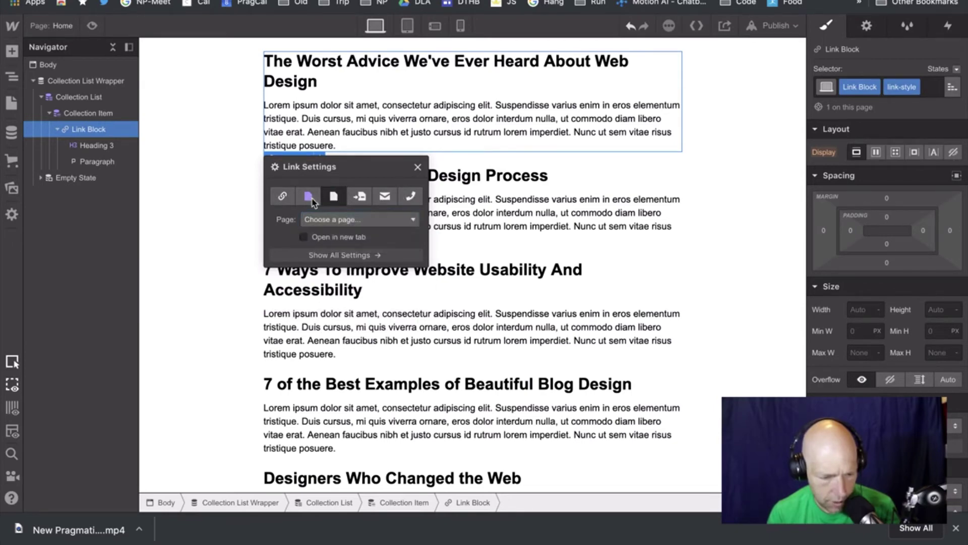
{"action": "left_click", "coordinate": [309, 196]}
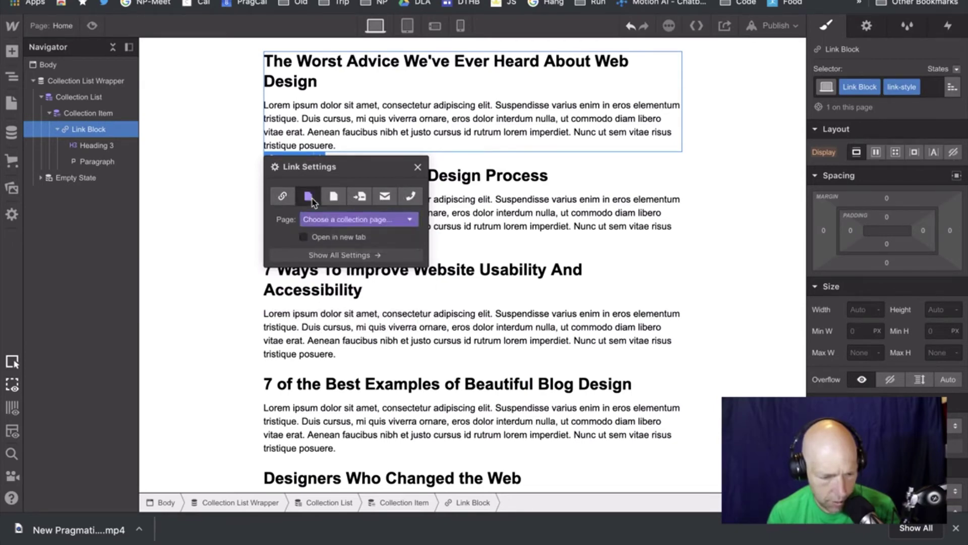
{"action": "left_click", "coordinate": [337, 220]}
{"action": "left_click", "coordinate": [356, 247]}
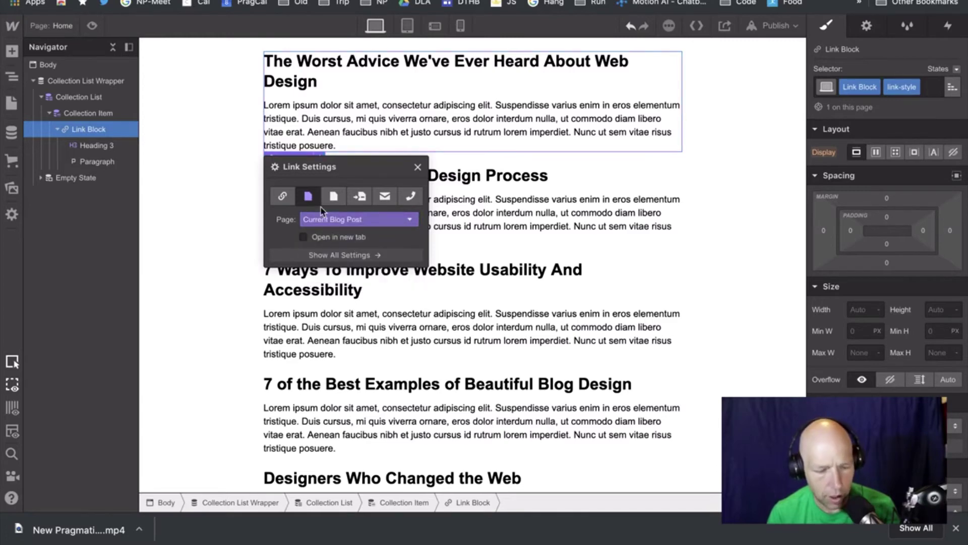
Switch the link block's link type to a regular page and back to a collection page, choosing Current Blog Post again.
{"action": "left_click", "coordinate": [332, 198]}
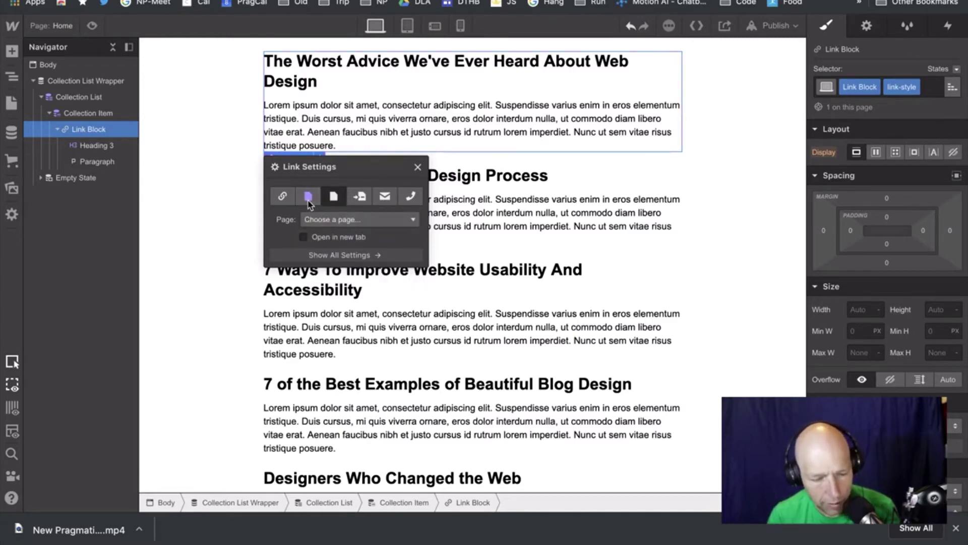
{"action": "left_click", "coordinate": [309, 198]}
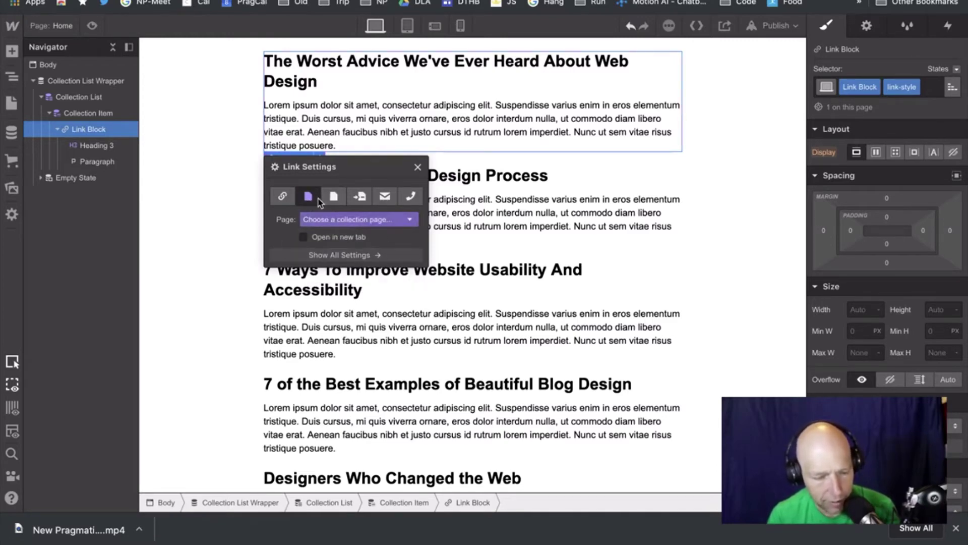
{"action": "left_click", "coordinate": [334, 198]}
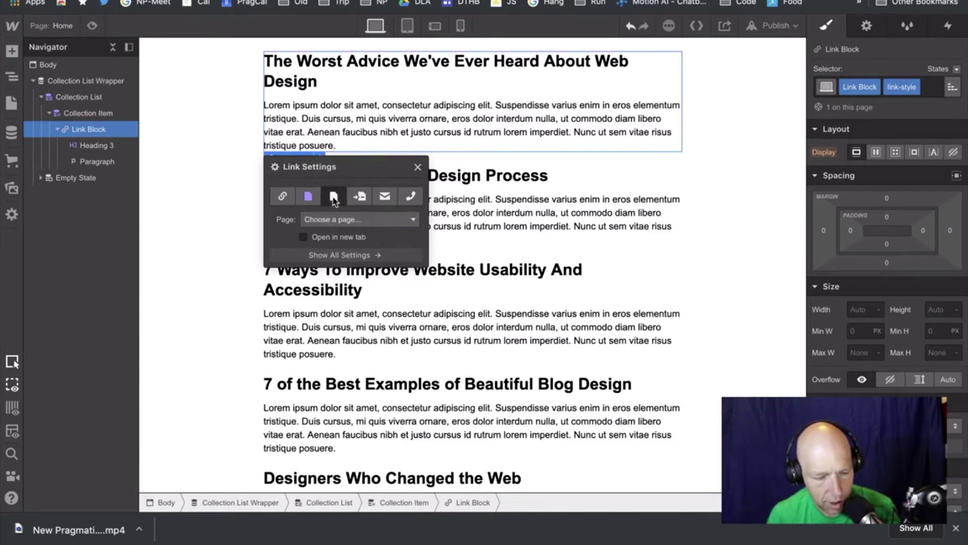
{"action": "left_click", "coordinate": [312, 198]}
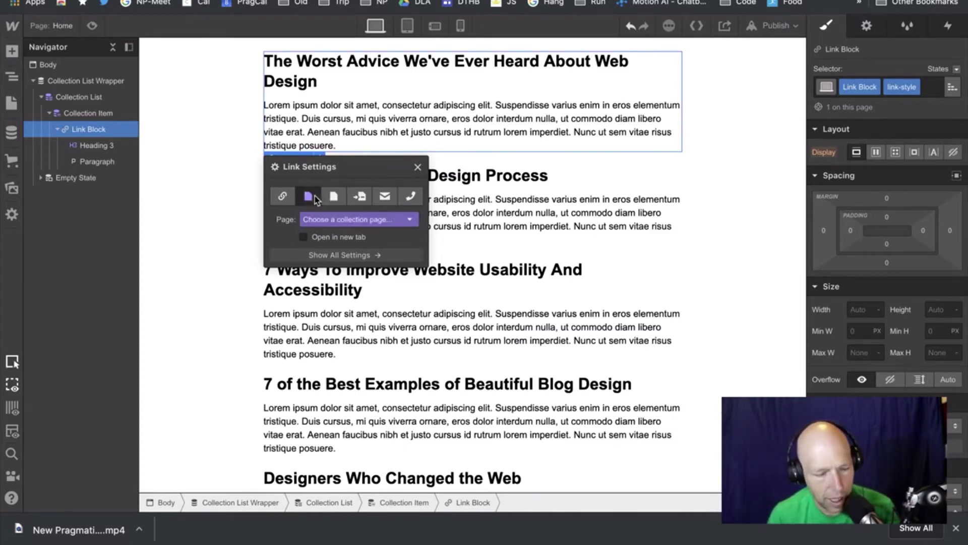
{"action": "left_click", "coordinate": [373, 221]}
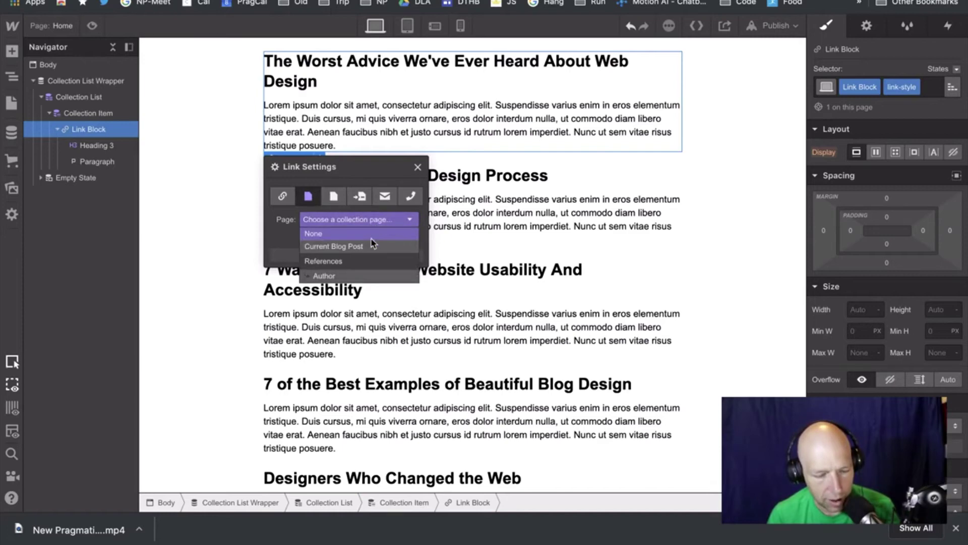
{"action": "left_click", "coordinate": [371, 246]}
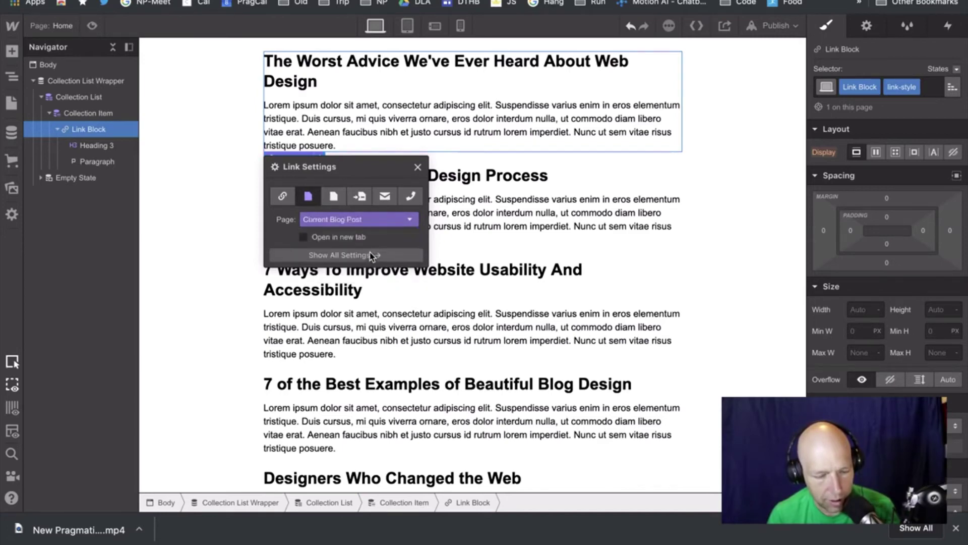
{"action": "left_click", "coordinate": [418, 167]}
{"action": "left_click", "coordinate": [230, 108]}
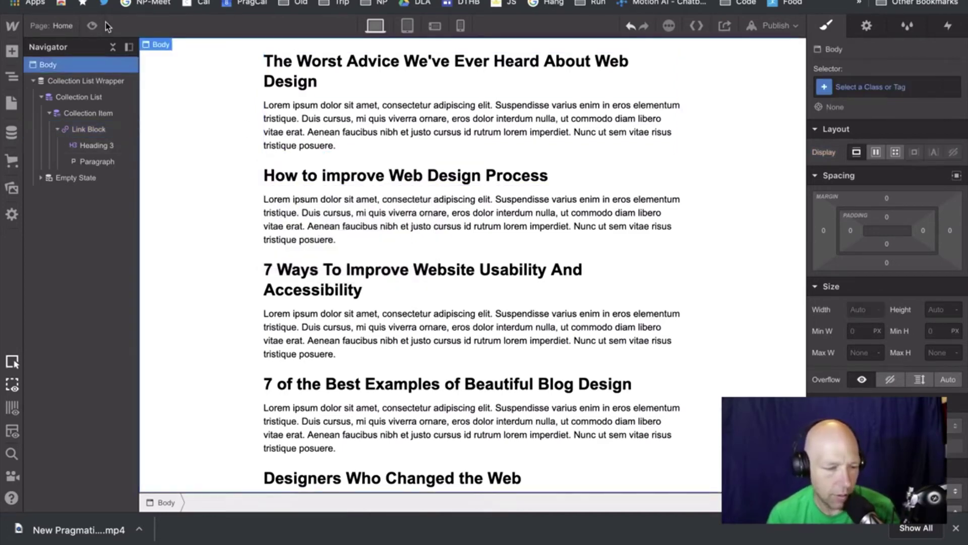
Preview the Home page and follow the first blog post's link to test it.
{"action": "left_click", "coordinate": [95, 26]}
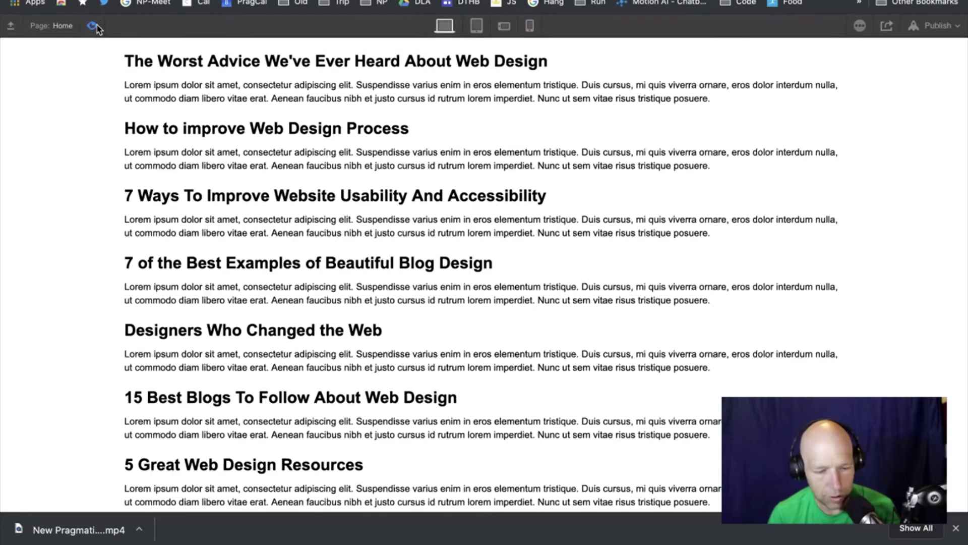
{"action": "left_click", "coordinate": [263, 65]}
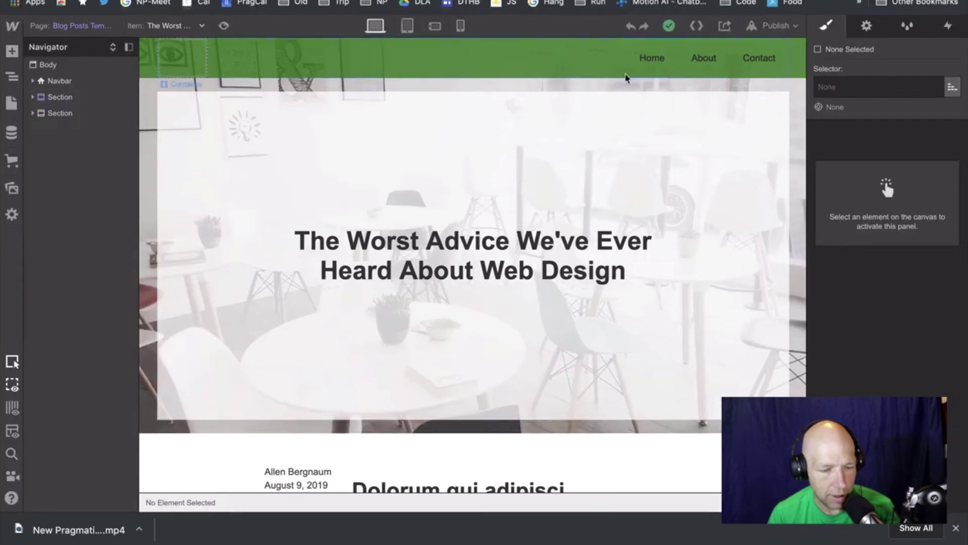
{"action": "left_click", "coordinate": [652, 59]}
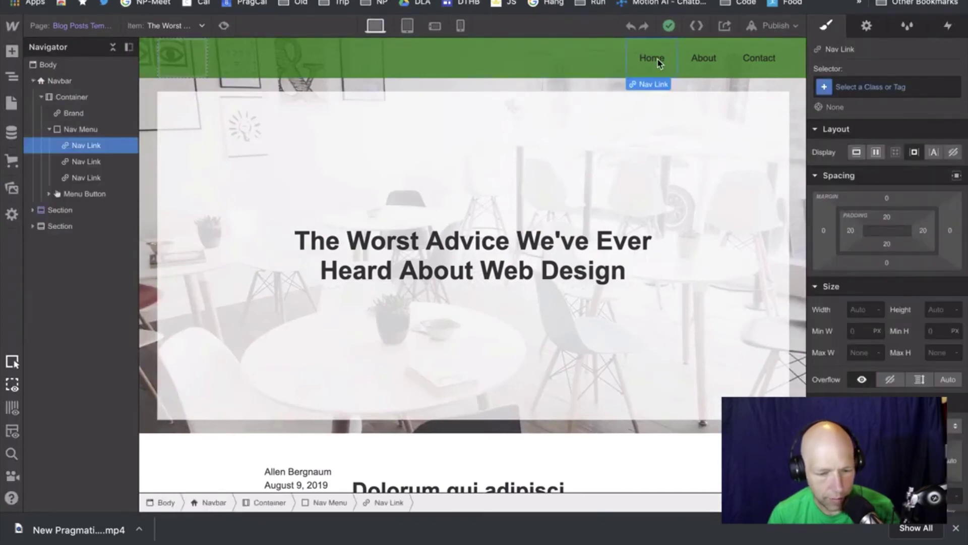
{"action": "mouse_move", "coordinate": [635, 89]}
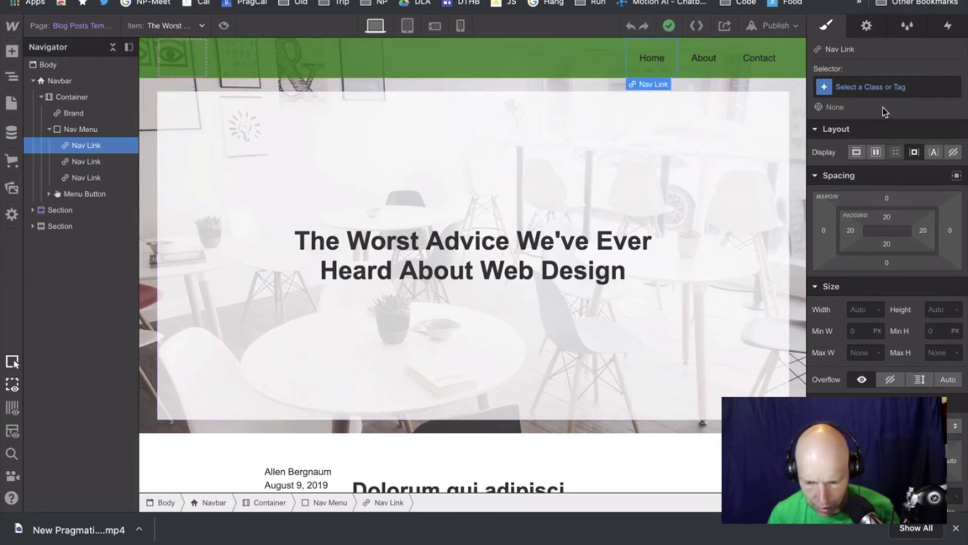
{"action": "left_click", "coordinate": [652, 89]}
{"action": "left_click", "coordinate": [655, 74]}
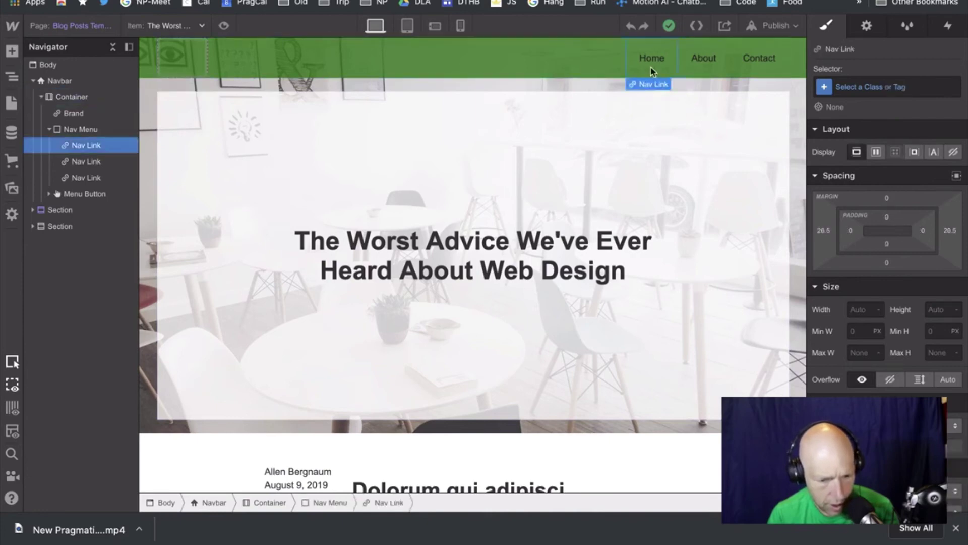
{"action": "right_click", "coordinate": [667, 90]}
{"action": "mouse_move", "coordinate": [646, 97]}
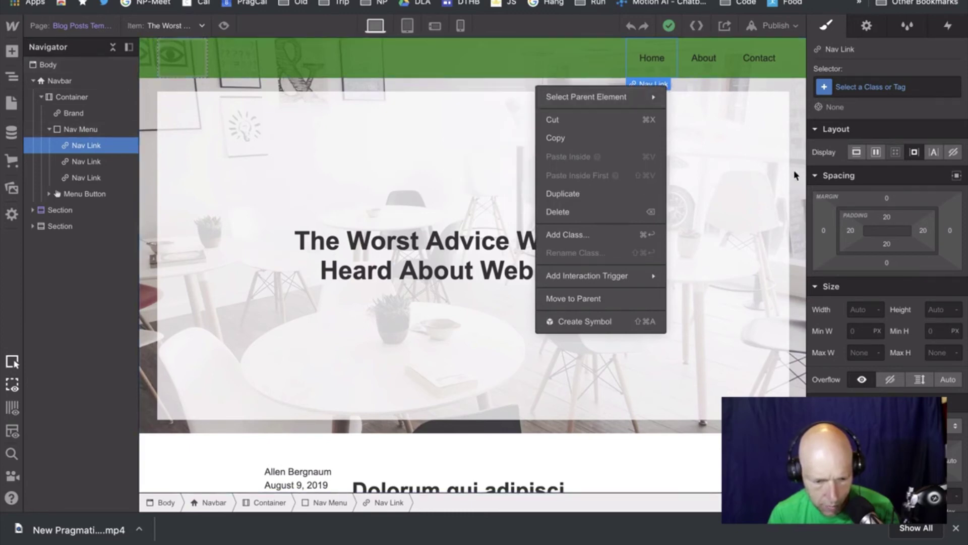
{"action": "key", "text": "Escape"}
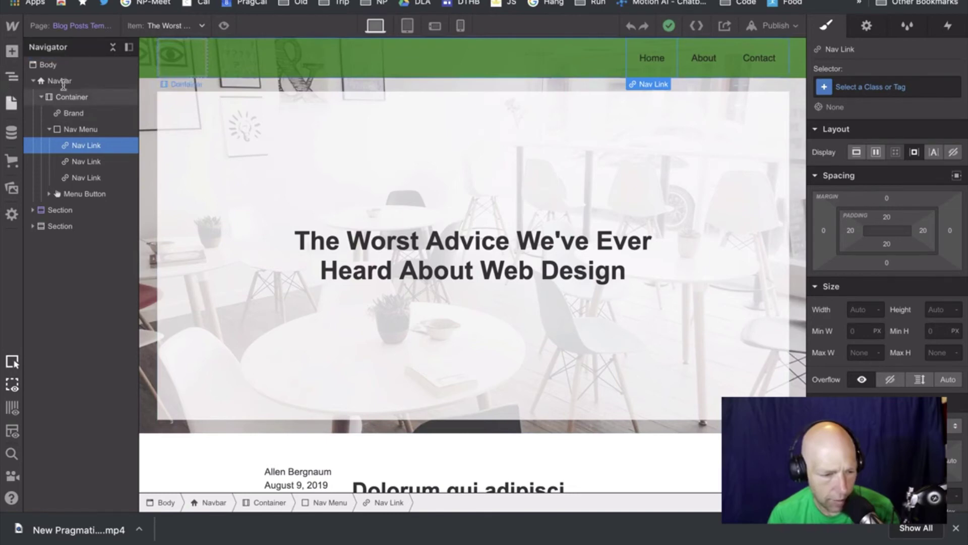
Open the Home page and add an Image inside the collection item's link block, above the heading.
{"action": "key", "text": "p"}
{"action": "left_click", "coordinate": [76, 160]}
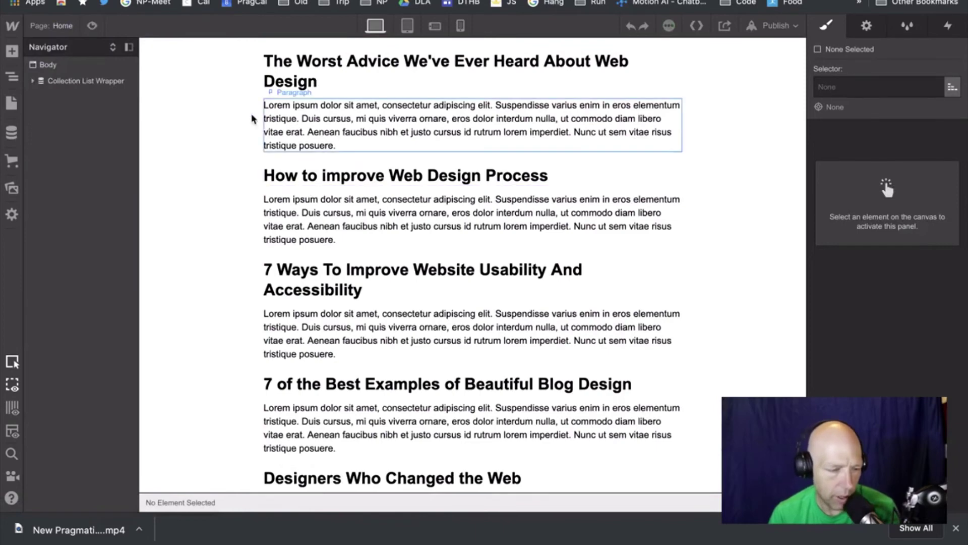
{"action": "left_click", "coordinate": [33, 81]}
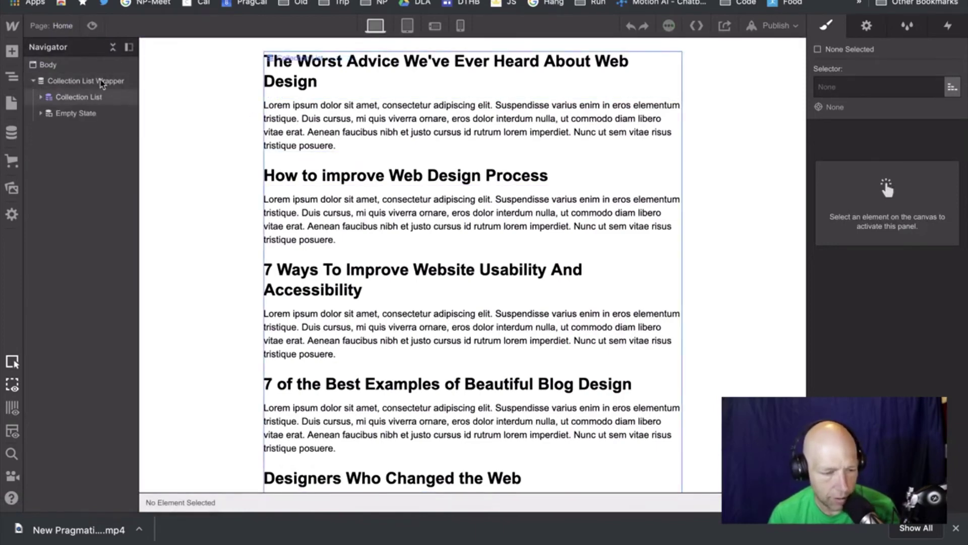
{"action": "key", "text": "a"}
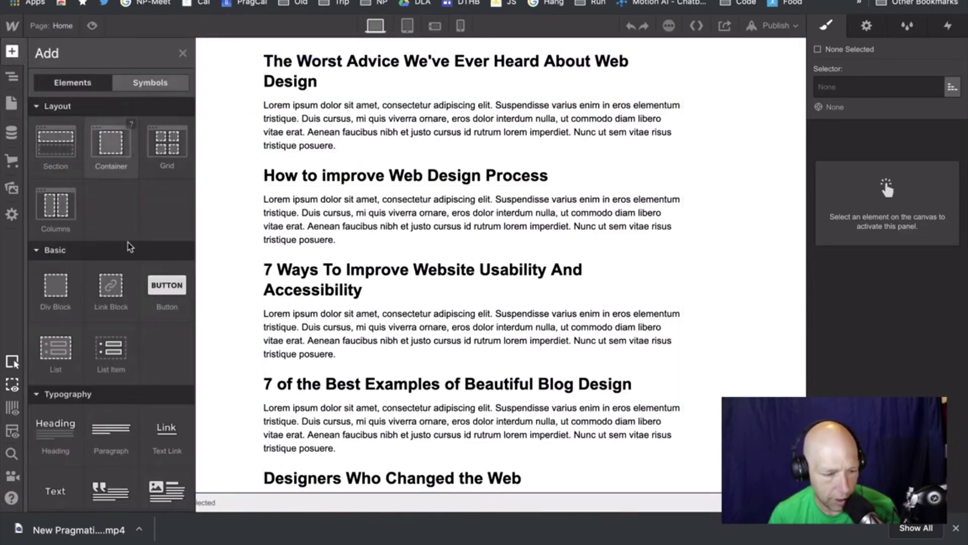
{"action": "scroll", "coordinate": [110, 363], "scroll_direction": "down", "scroll_amount": 5}
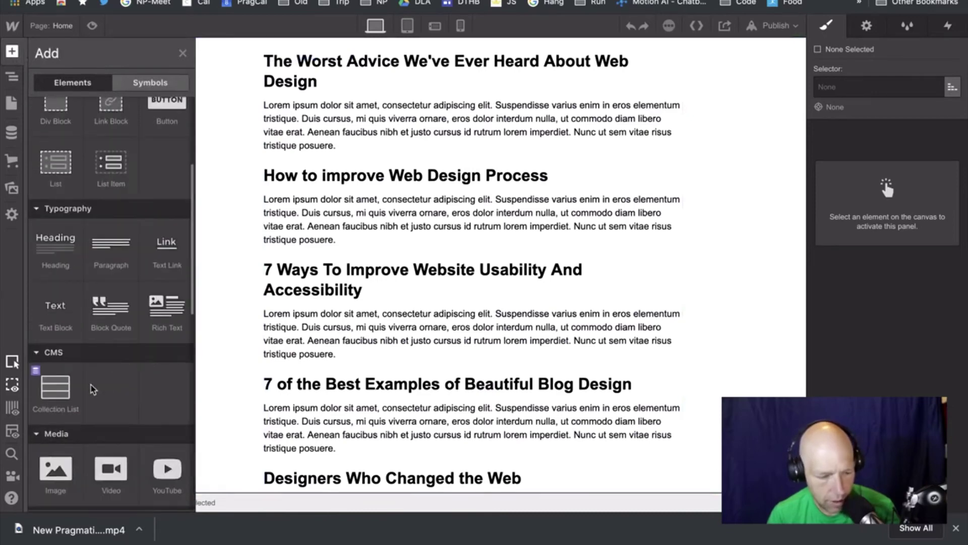
{"action": "scroll", "coordinate": [92, 388], "scroll_direction": "down", "scroll_amount": 3}
{"action": "left_click_drag", "start_coordinate": [60, 370], "coordinate": [714, 103]}
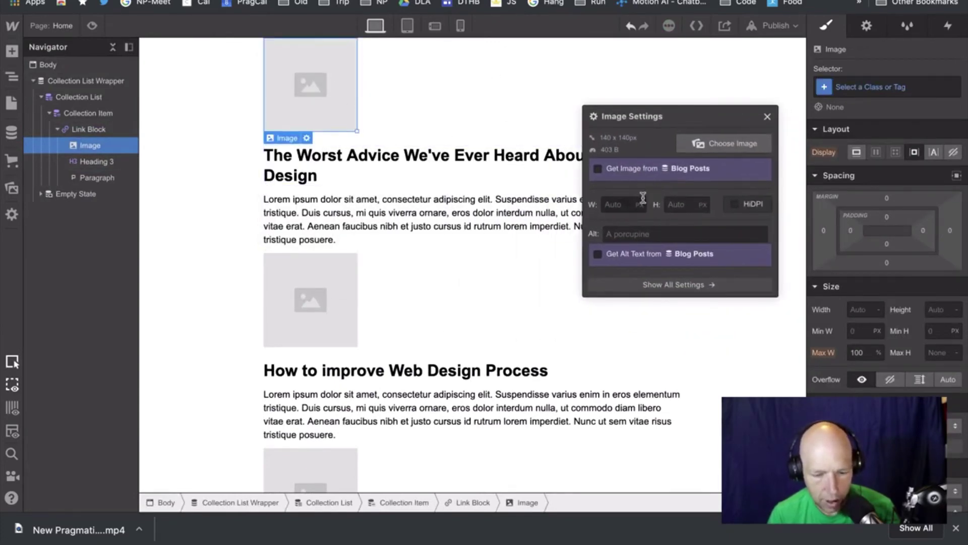
Bind the new image to the Thumbnail image field of Blog Posts.
{"action": "left_click", "coordinate": [657, 173]}
{"action": "left_click", "coordinate": [658, 187]}
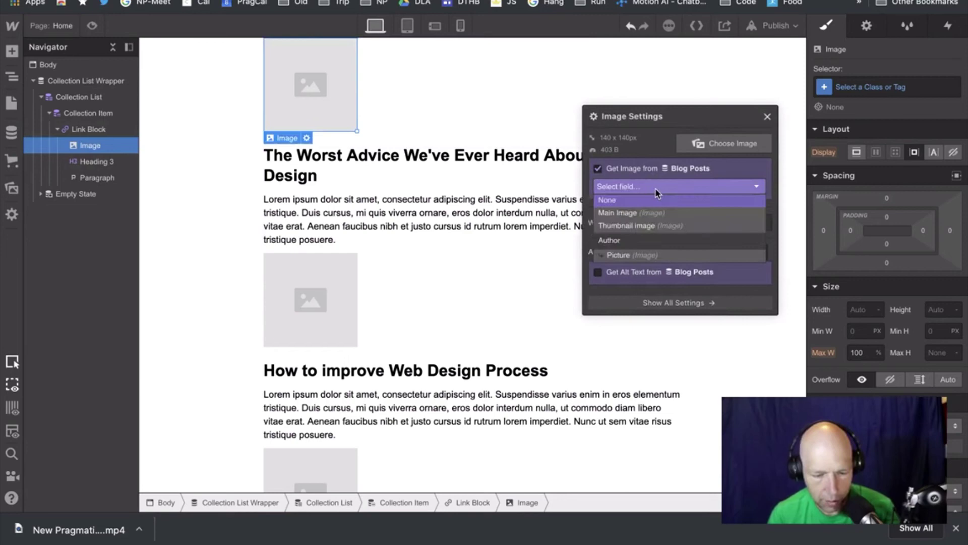
{"action": "left_click", "coordinate": [654, 227]}
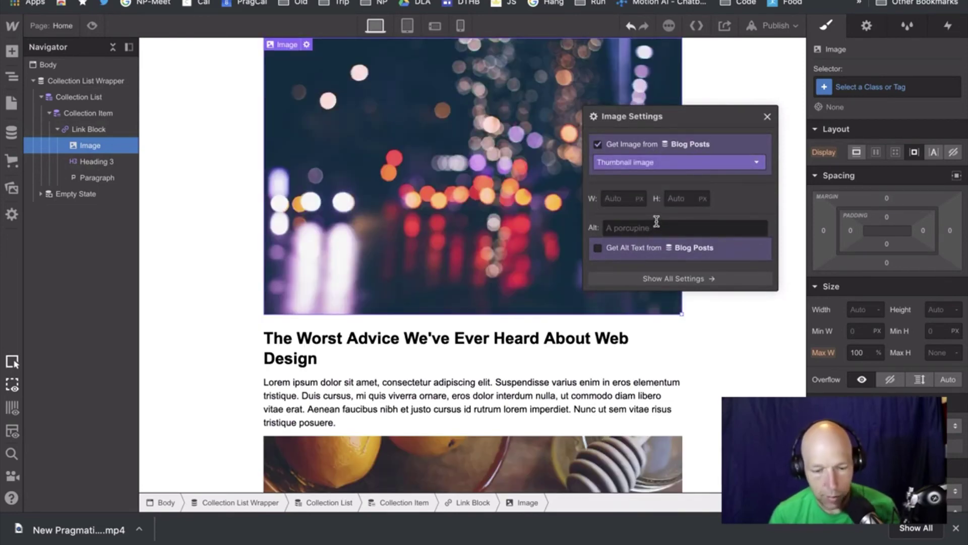
{"action": "left_click", "coordinate": [767, 117]}
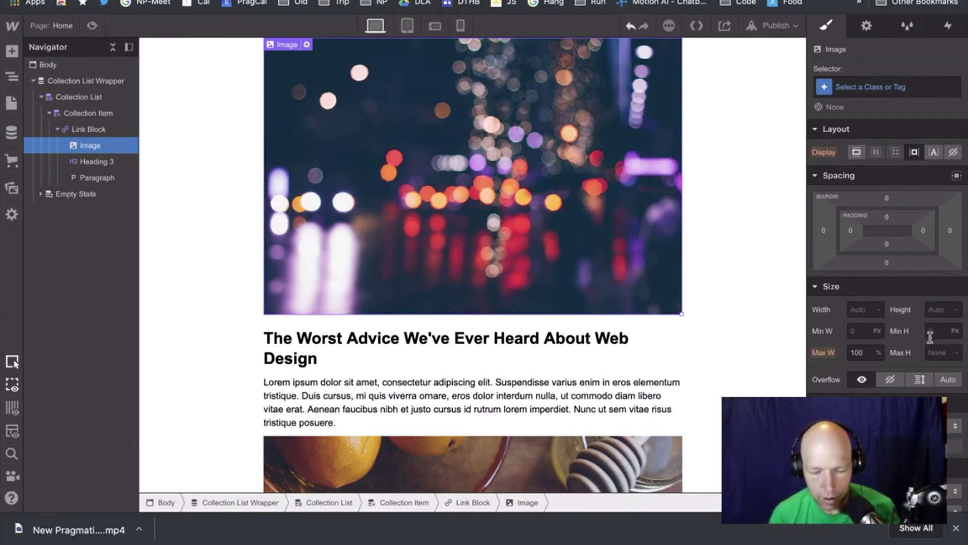
Float the thumbnail image to the left of the post's heading and paragraph.
{"action": "scroll", "coordinate": [930, 335], "scroll_direction": "down", "scroll_amount": 5}
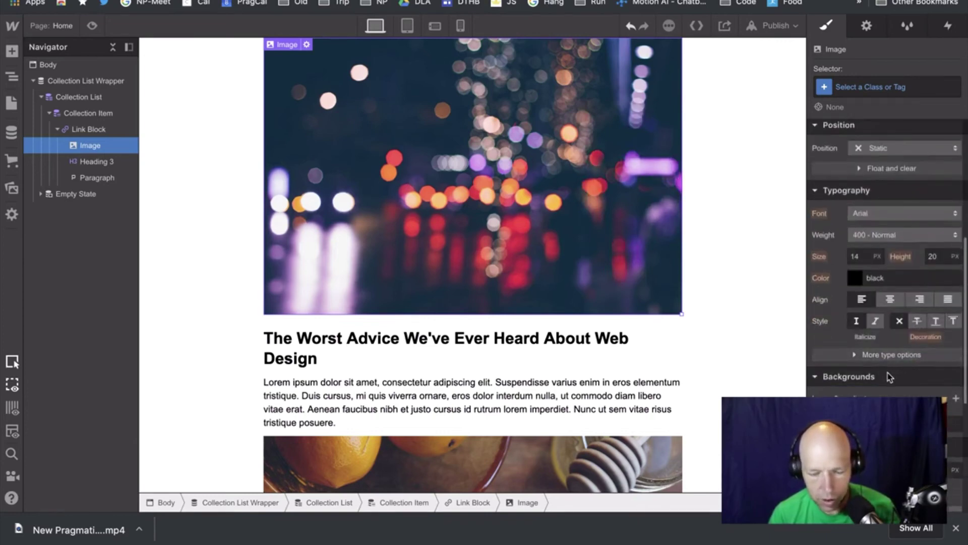
{"action": "scroll", "coordinate": [891, 378], "scroll_direction": "down", "scroll_amount": 5}
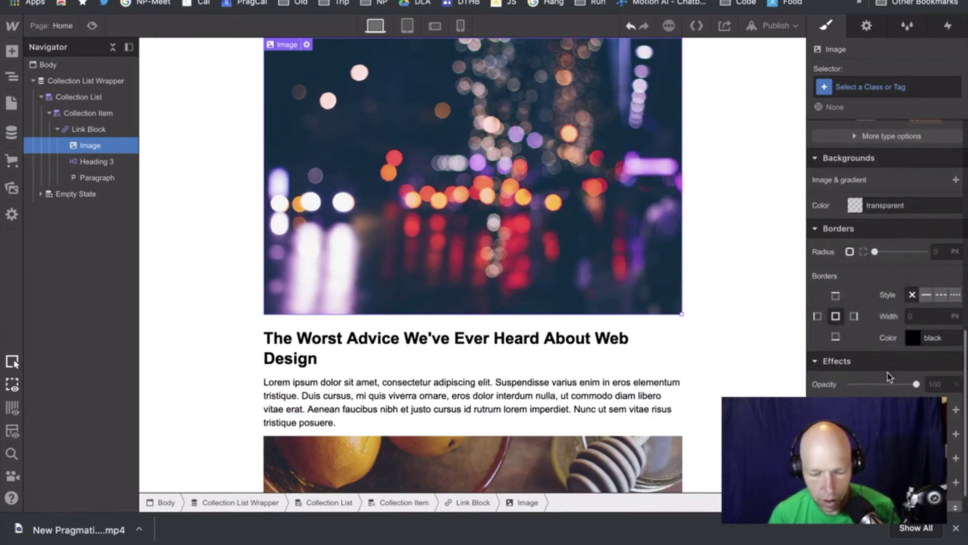
{"action": "scroll", "coordinate": [890, 377], "scroll_direction": "up", "scroll_amount": 5}
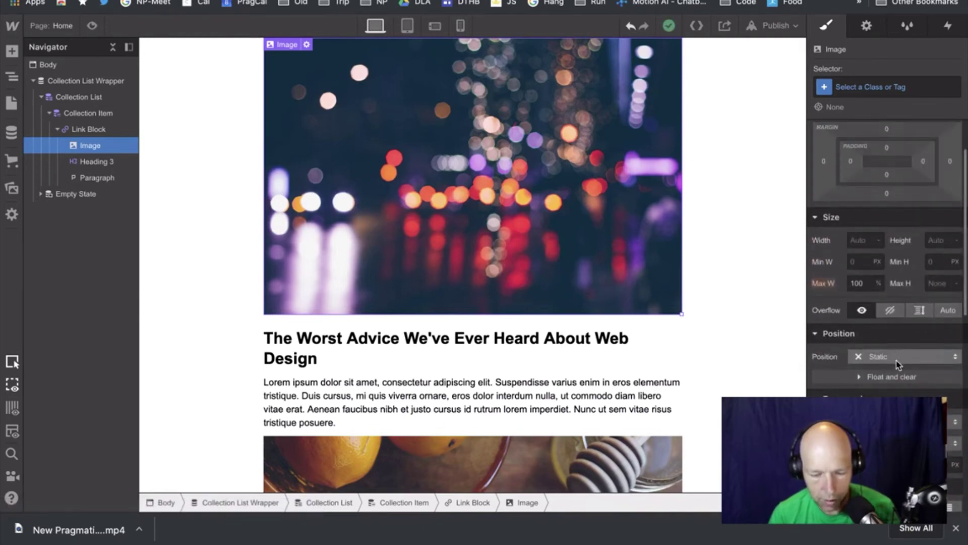
{"action": "left_click", "coordinate": [896, 376]}
{"action": "scroll", "coordinate": [897, 375], "scroll_direction": "down", "scroll_amount": 4}
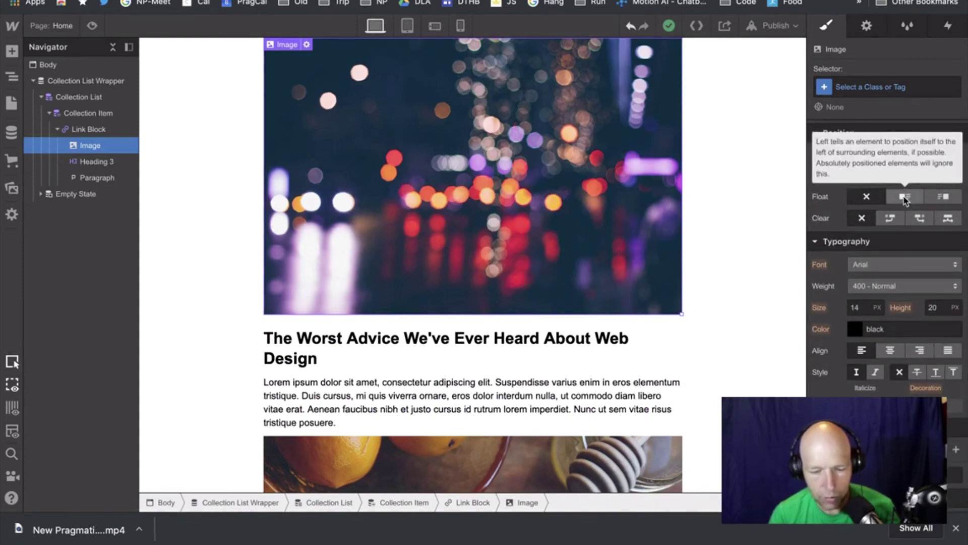
{"action": "left_click", "coordinate": [905, 198]}
Limit the thumbnail image's maximum width to 30% and set its right padding to 22.
{"action": "scroll", "coordinate": [904, 211], "scroll_direction": "up", "scroll_amount": 4}
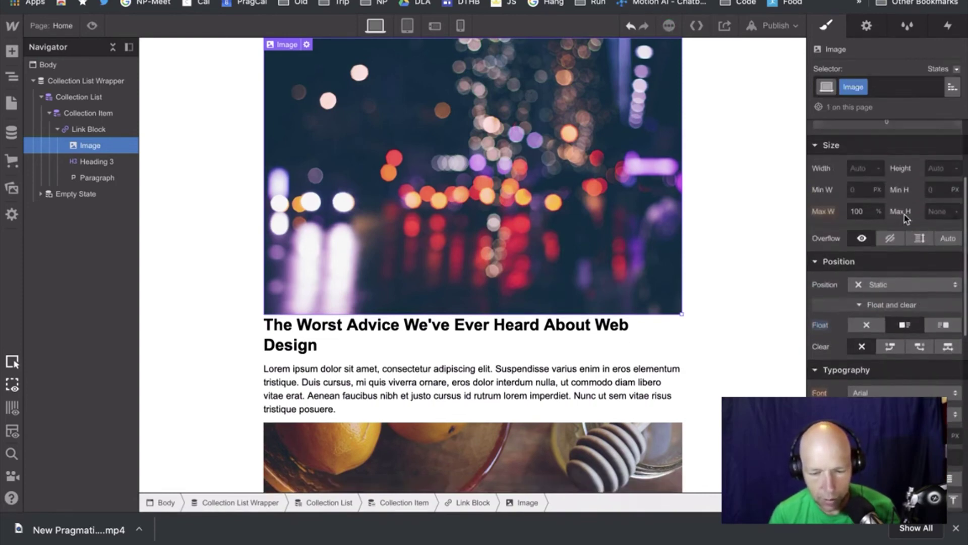
{"action": "left_click", "coordinate": [865, 272]}
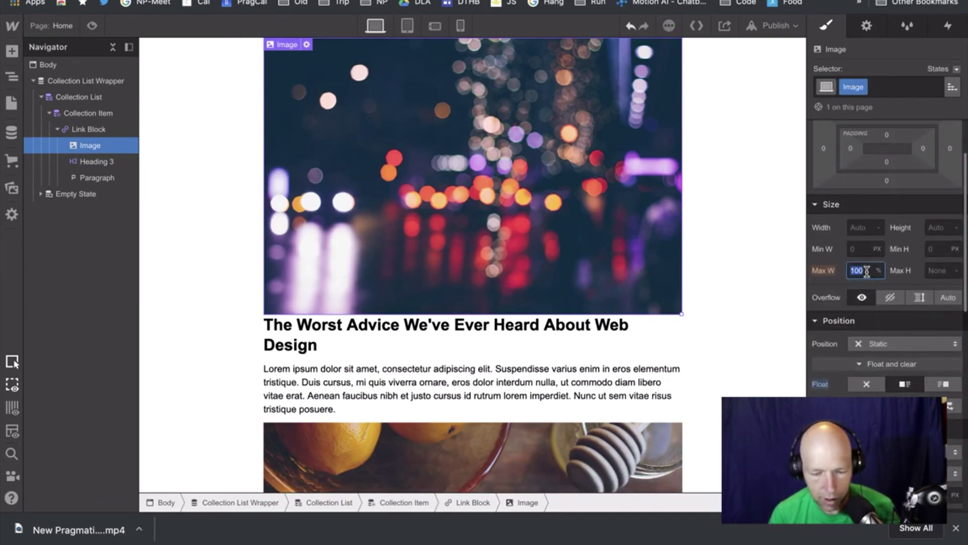
{"action": "type", "text": "30"}
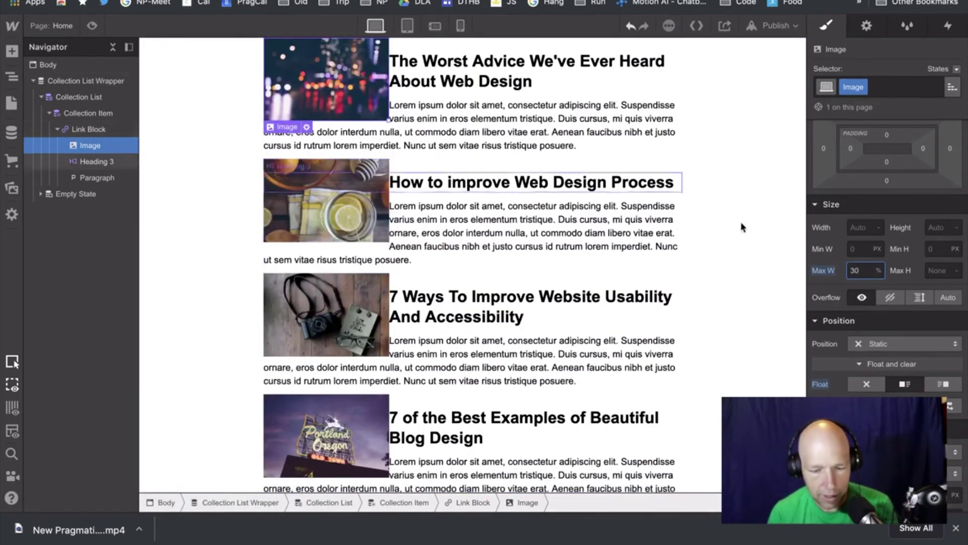
{"action": "left_click_drag", "start_coordinate": [908, 155], "coordinate": [875, 159]}
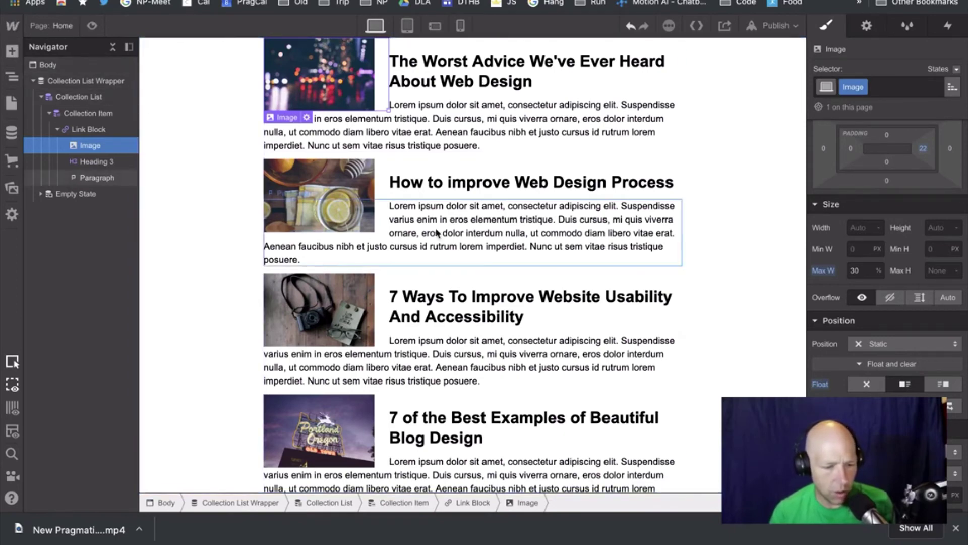
Open the Blog Posts Template page and check its layout at phone portrait size.
{"action": "left_click", "coordinate": [16, 110]}
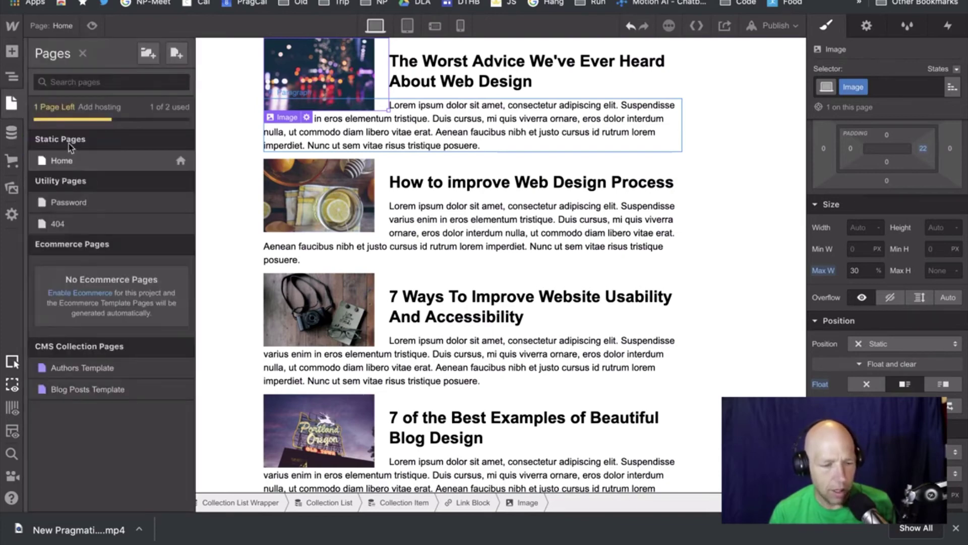
{"action": "left_click", "coordinate": [84, 389]}
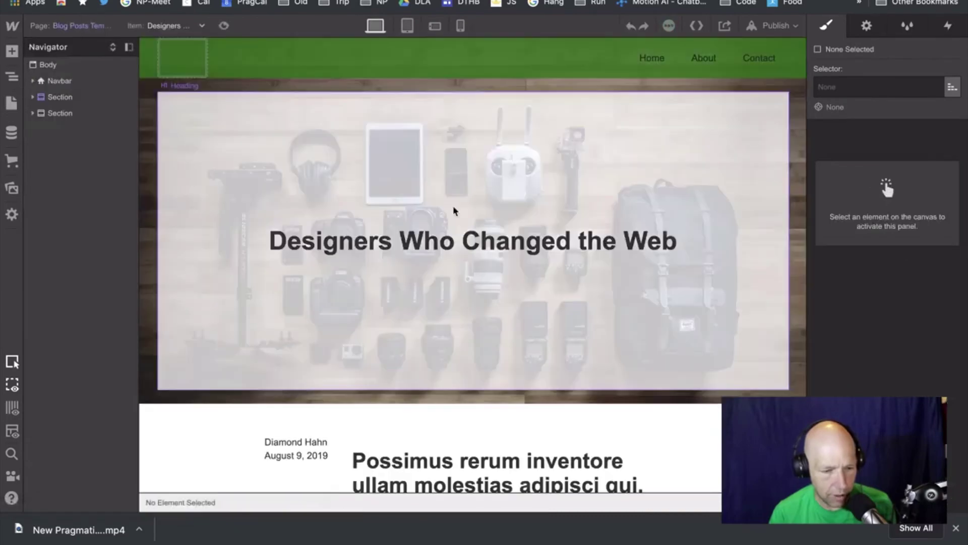
{"action": "scroll", "coordinate": [577, 282], "scroll_direction": "down", "scroll_amount": 10}
{"action": "scroll", "coordinate": [575, 276], "scroll_direction": "up", "scroll_amount": 15}
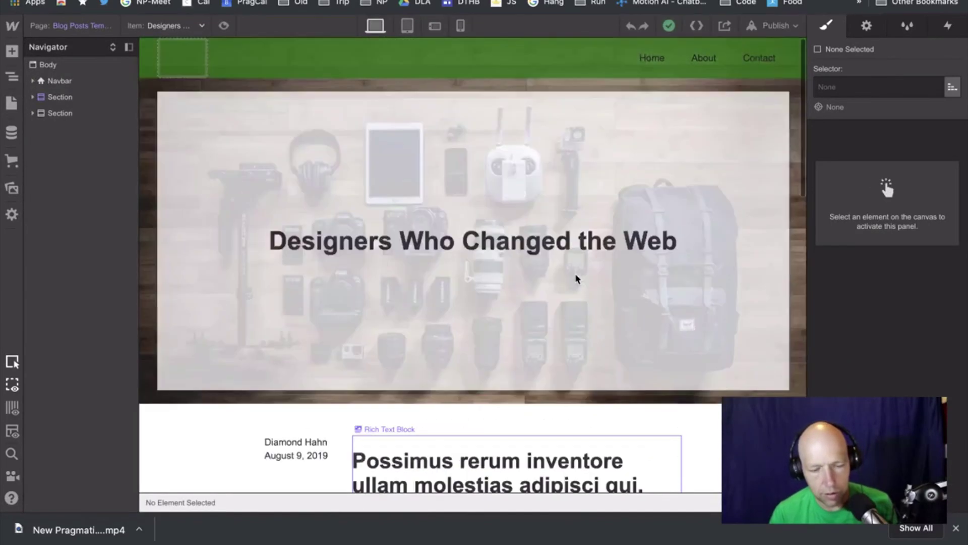
{"action": "left_click", "coordinate": [462, 26]}
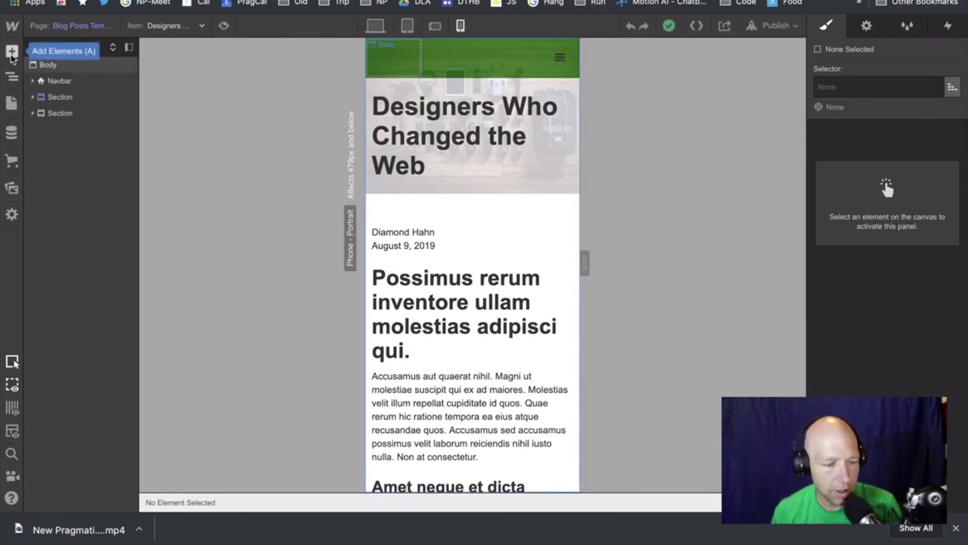
Return to the Home page and restore the desktop view.
{"action": "left_click", "coordinate": [11, 103]}
{"action": "left_click", "coordinate": [86, 161]}
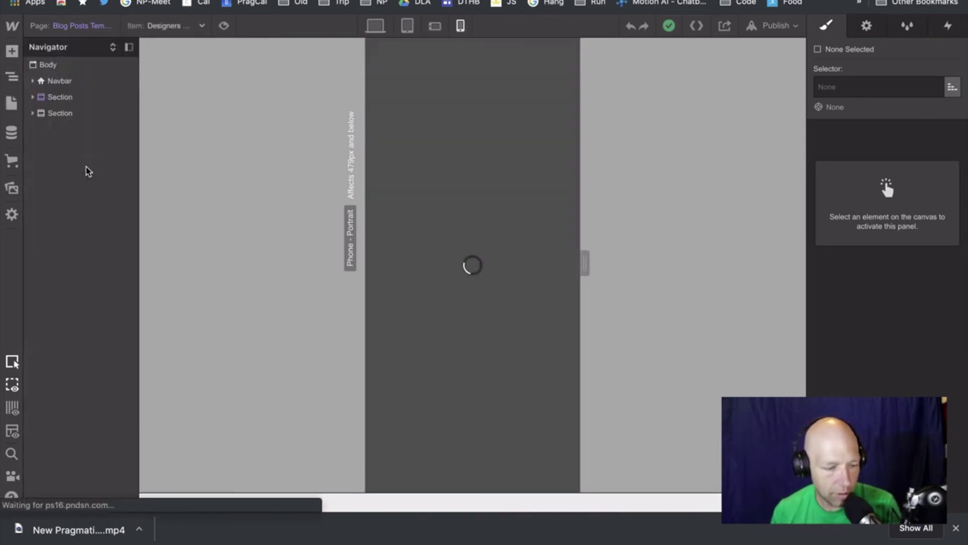
{"action": "left_click", "coordinate": [375, 25]}
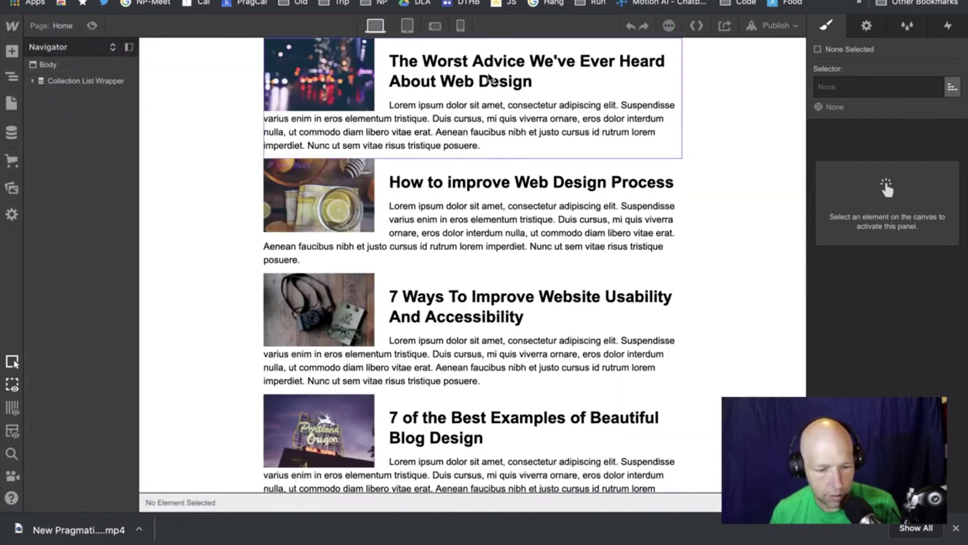
Preview the Home page and follow the "How to improve Web Design Process" post link, briefly hiding the preview toolbar.
{"action": "left_click", "coordinate": [479, 181]}
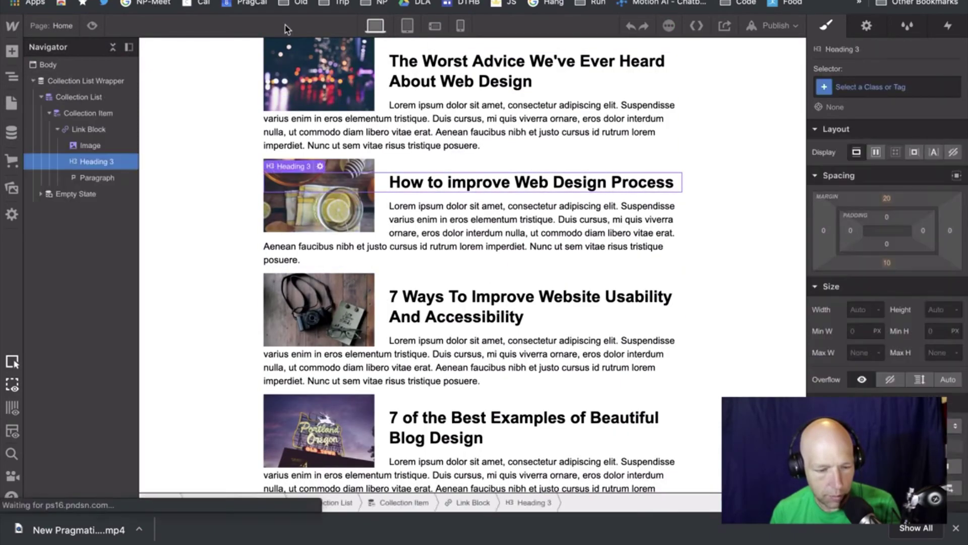
{"action": "left_click", "coordinate": [92, 25]}
{"action": "left_click", "coordinate": [561, 194]}
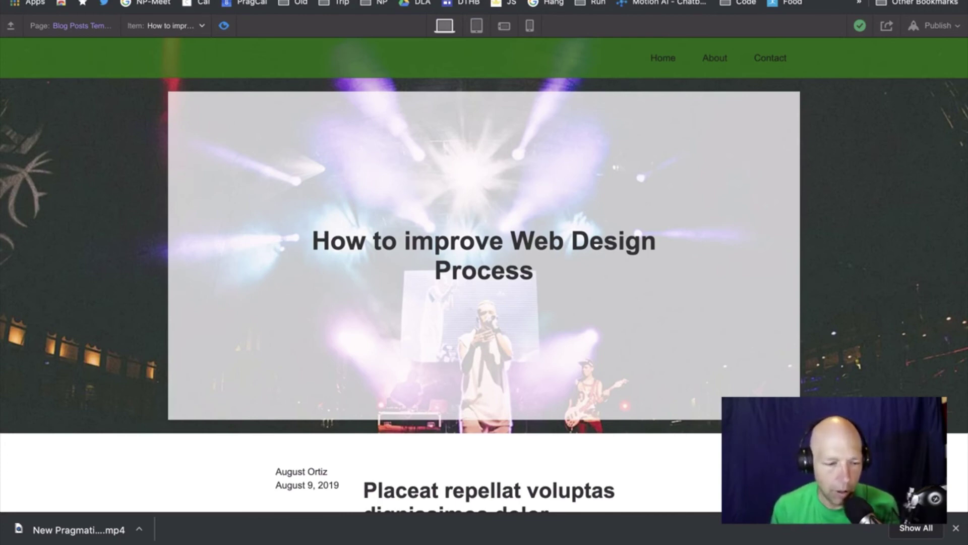
{"action": "left_click", "coordinate": [11, 25]}
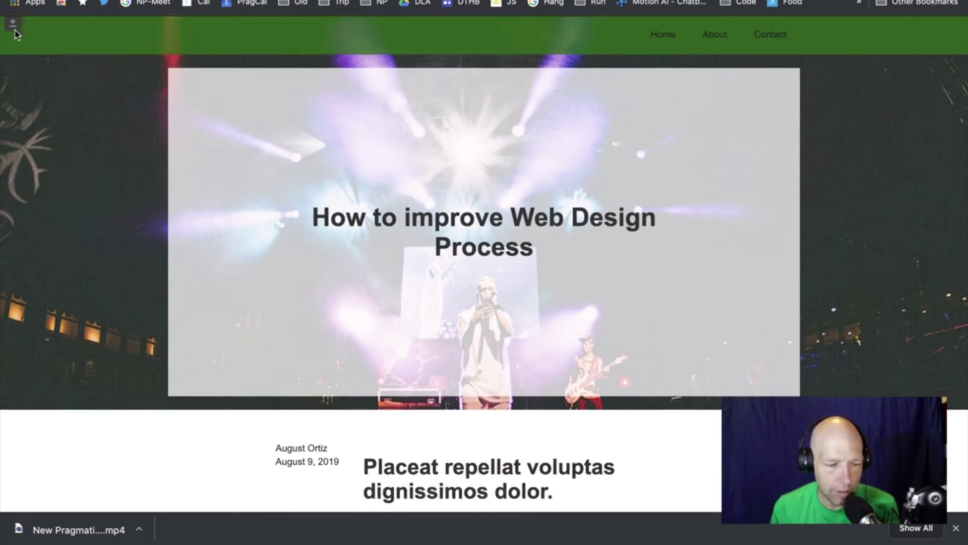
{"action": "left_click", "coordinate": [12, 23]}
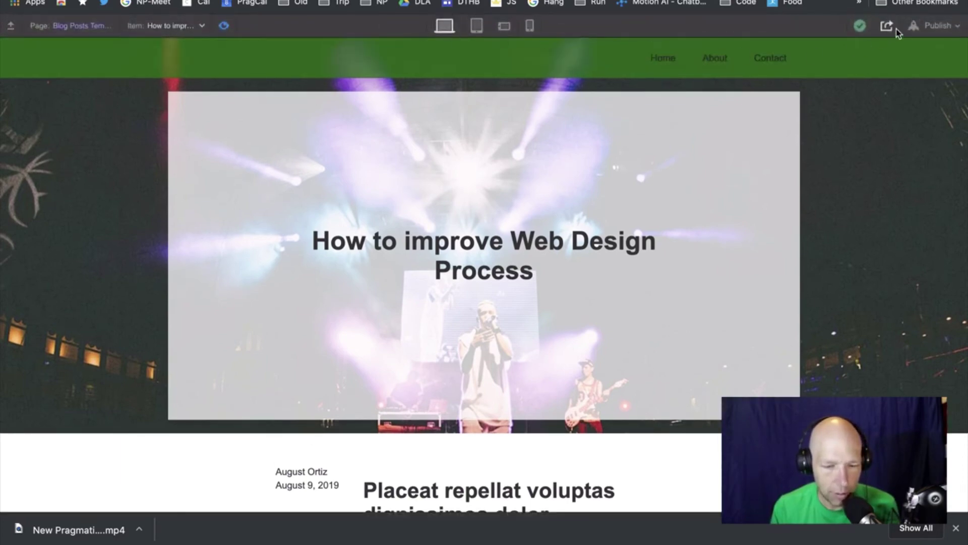
Leave the preview and go to the project Dashboard.
{"action": "left_click", "coordinate": [224, 26]}
{"action": "mouse_move", "coordinate": [12, 26]}
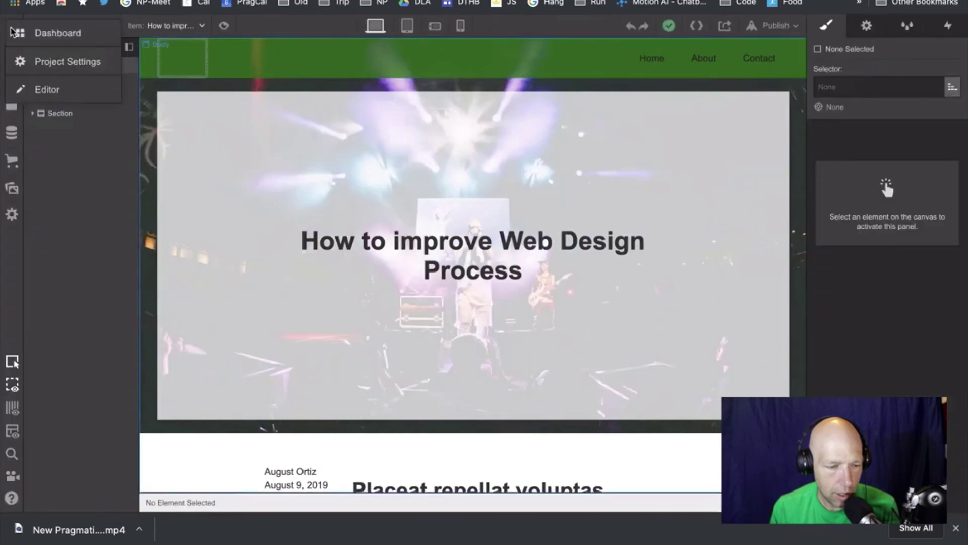
{"action": "left_click", "coordinate": [58, 38]}
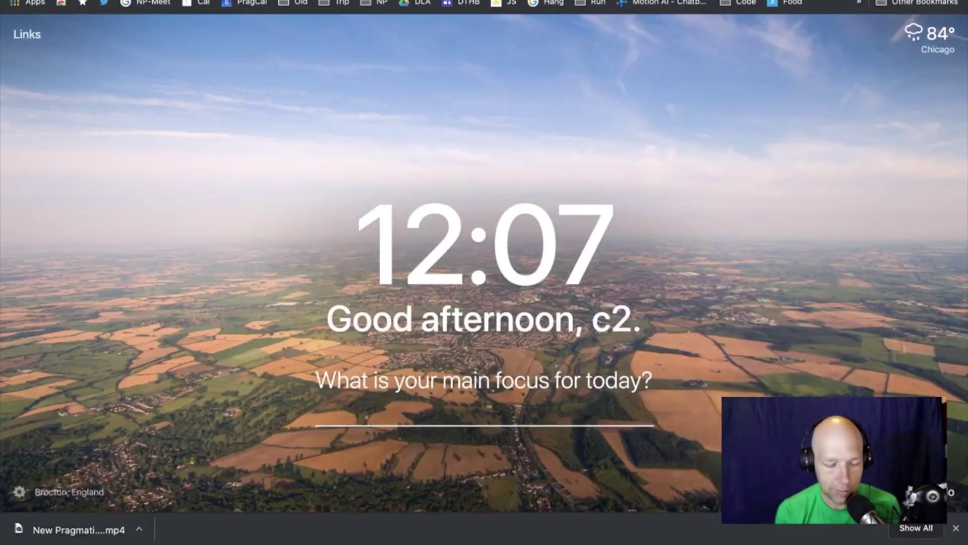
Search Google for "gatsby" from a new browser page and open the GatsbyJS website.
{"action": "type", "text": "gatsby"}
{"action": "key", "text": "Return"}
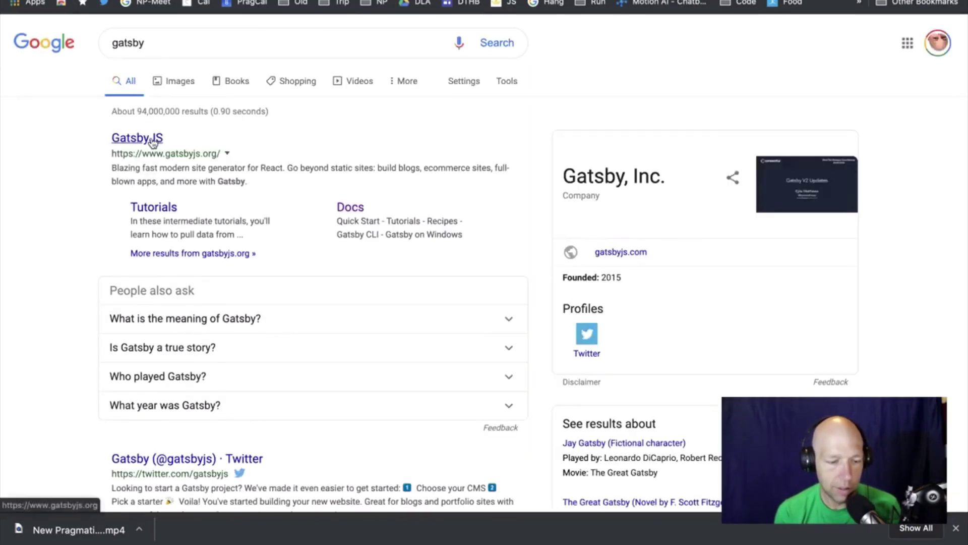
{"action": "left_click", "coordinate": [153, 141]}
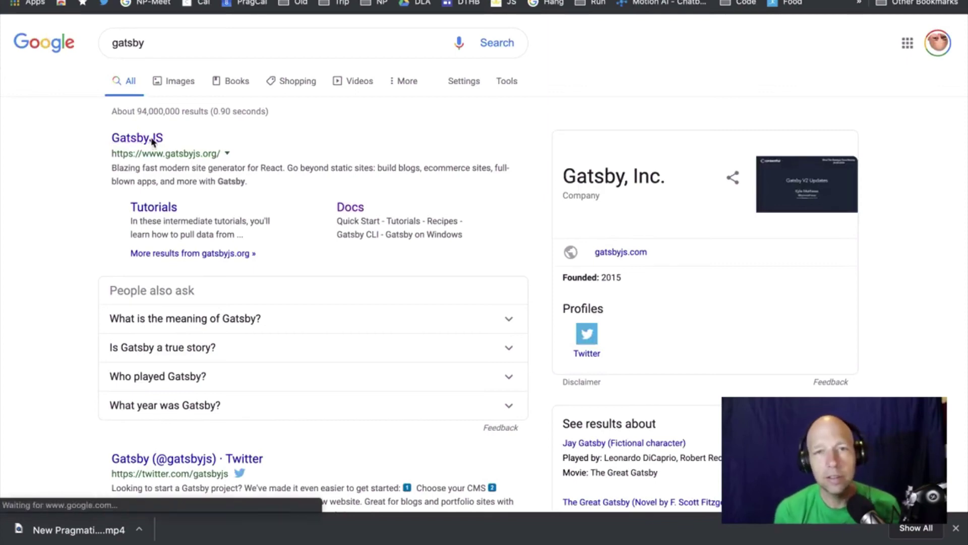